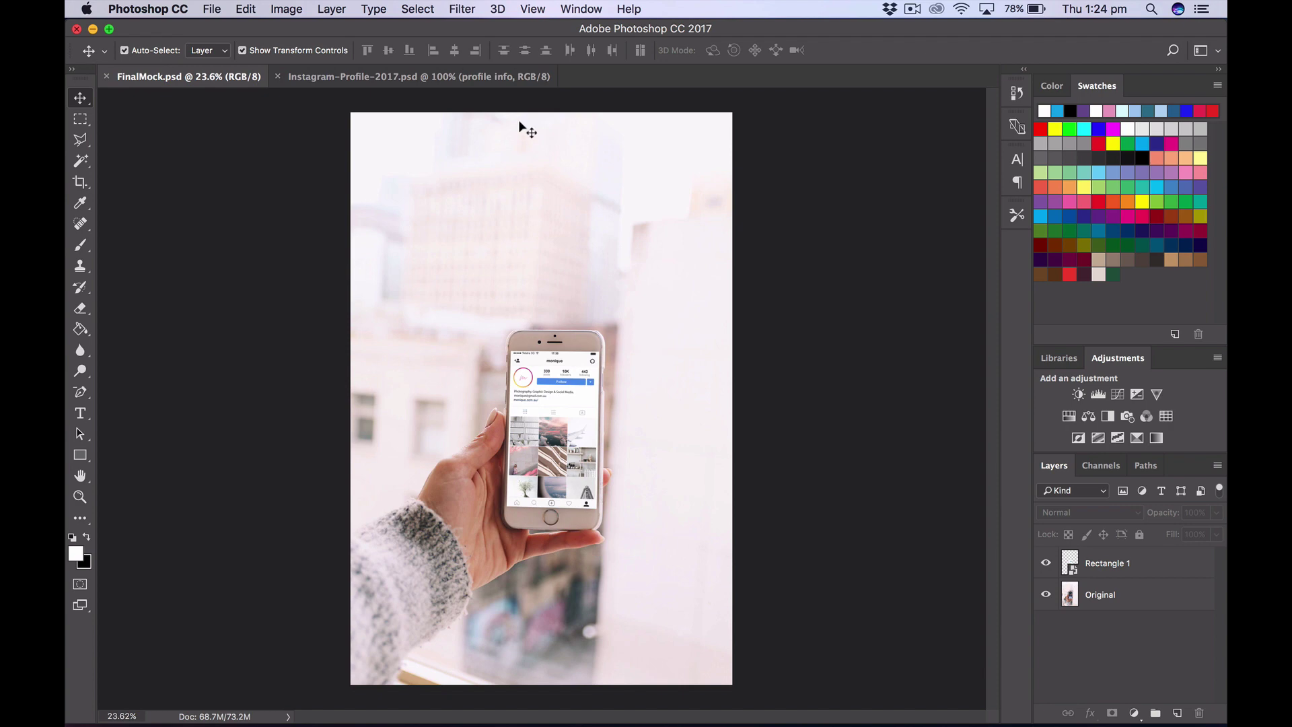
- Switch to Instagram-Profile-2017.psd and preview the top, profile info and notification groups
left_click(422, 73)
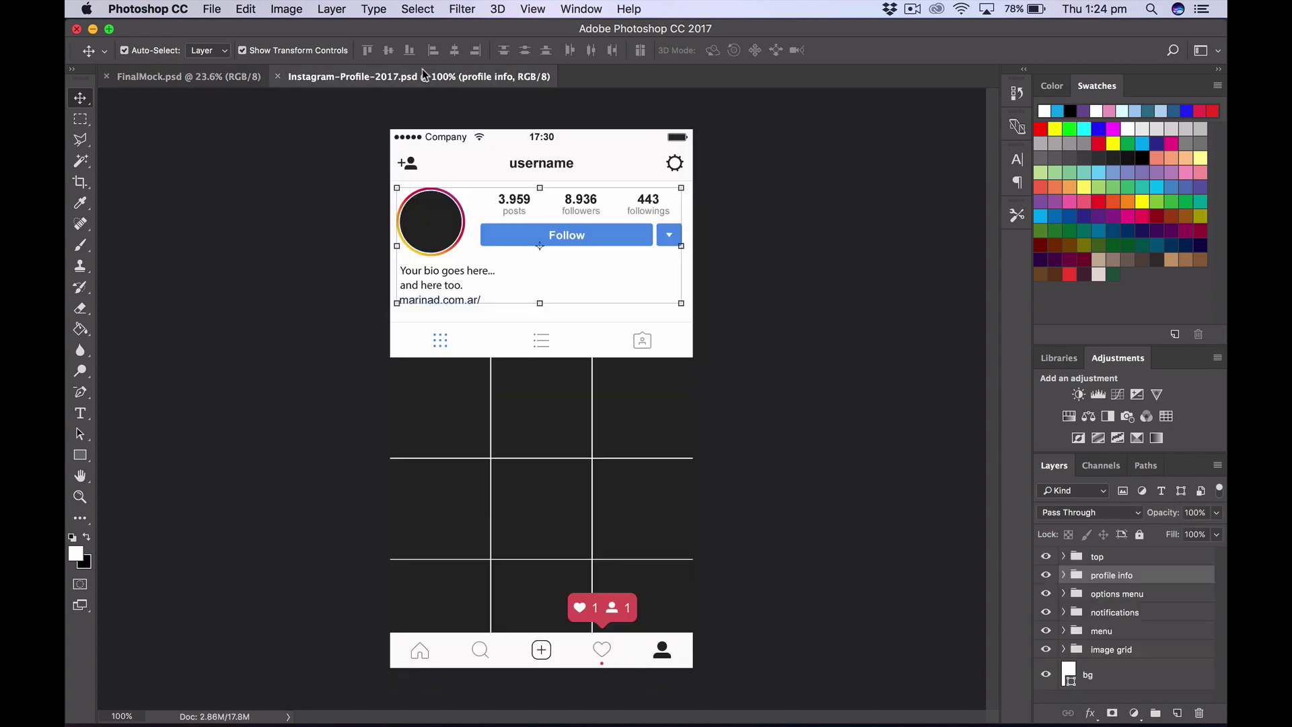
left_click(267, 257)
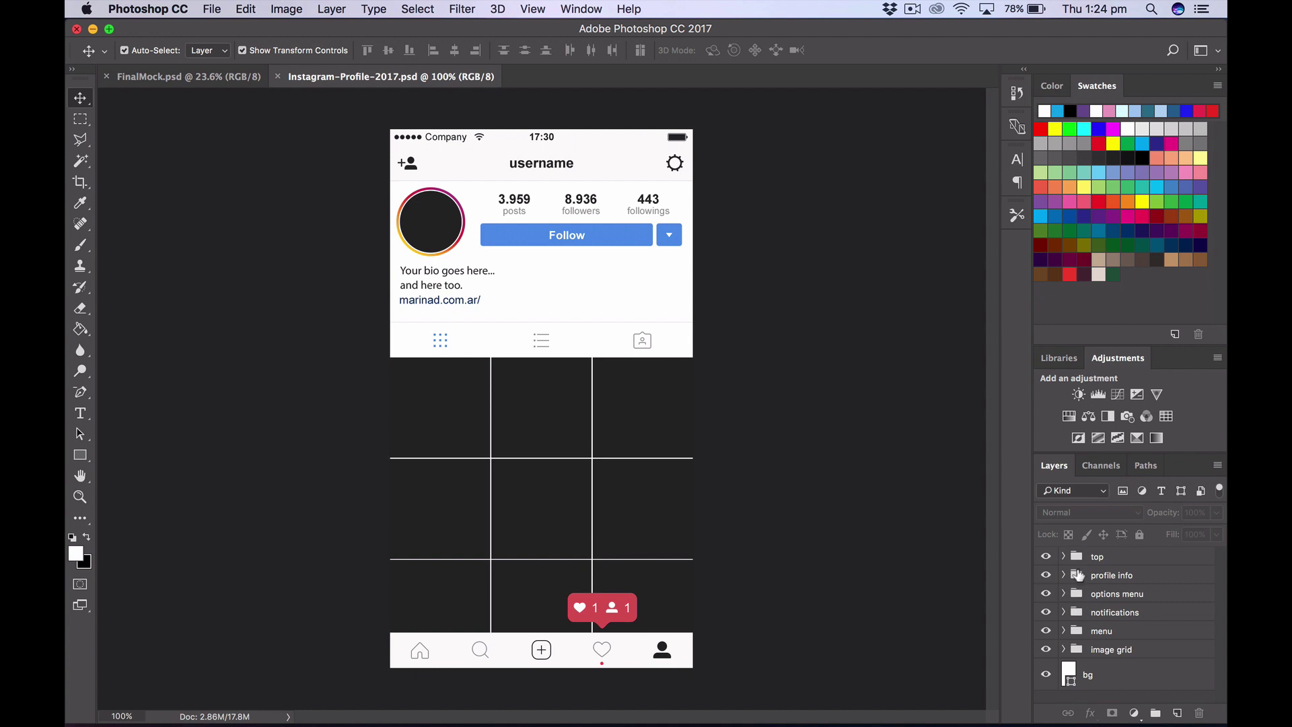
left_click(1046, 559)
left_click(1046, 559)
left_click(1046, 574)
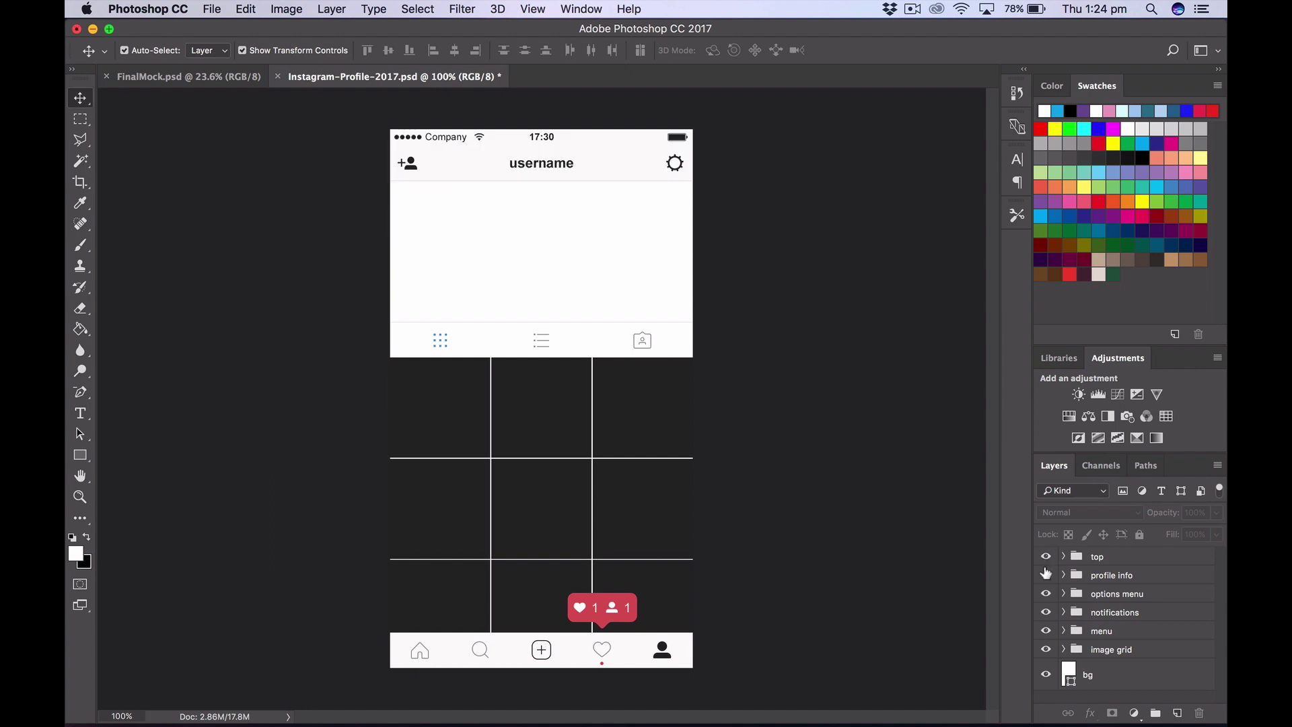
left_click(1045, 573)
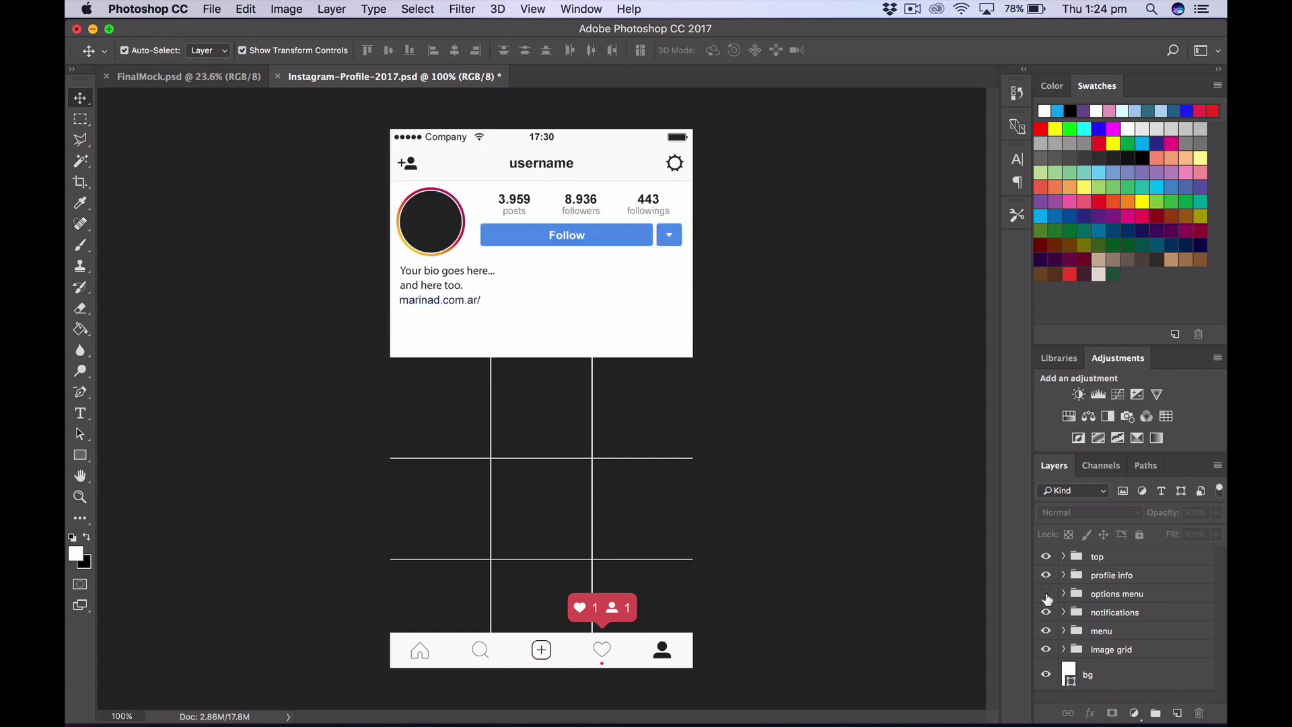
left_click(1046, 612)
left_click(1046, 614)
- Preview the bottom menu bar, image grid and white background layers
left_click(1045, 631)
left_click(1046, 631)
left_click(1046, 650)
left_click(1046, 650)
left_click(1045, 675)
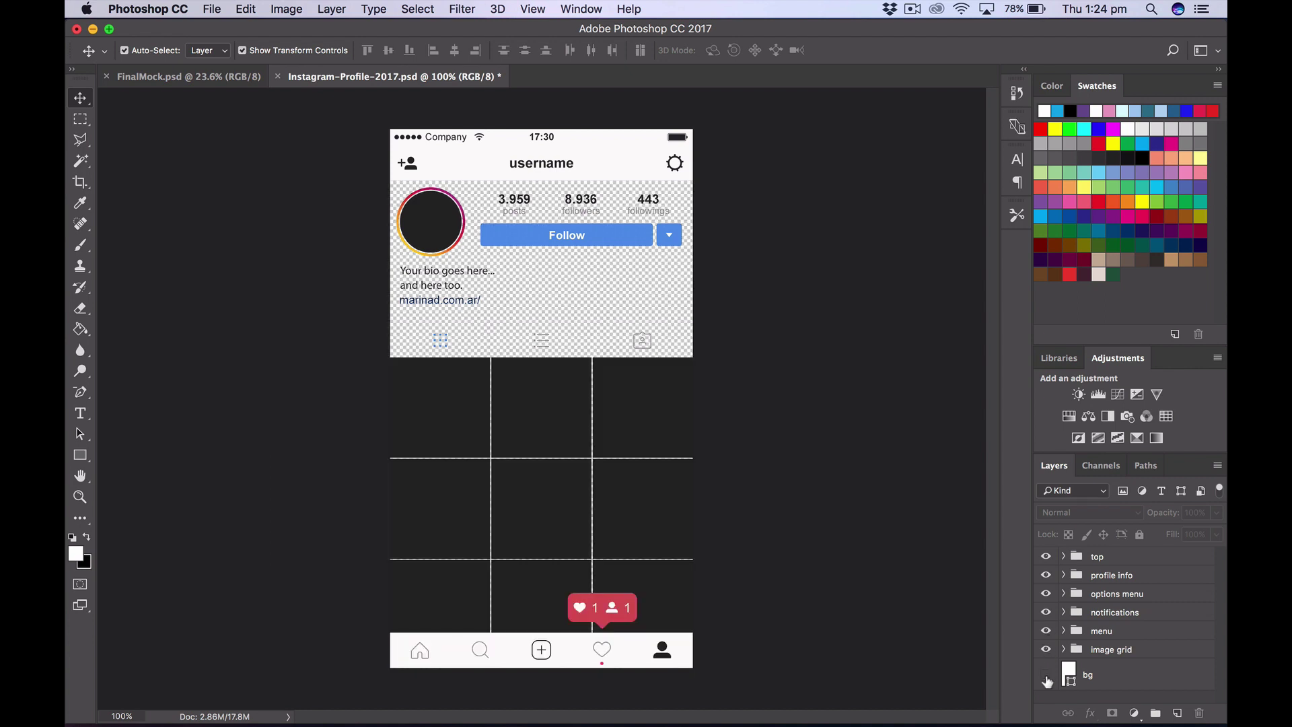
left_click(1046, 675)
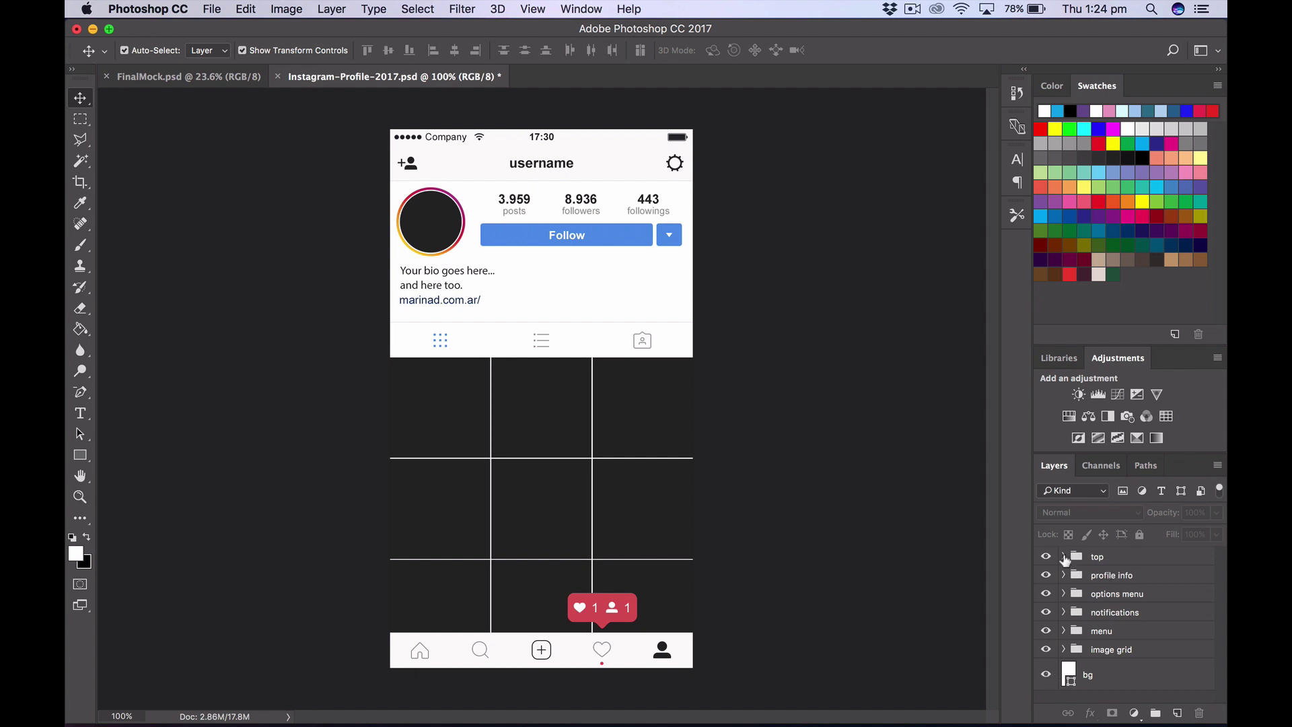
- Expand the top and ios info groups to reveal the status-bar layers
left_click(1063, 557)
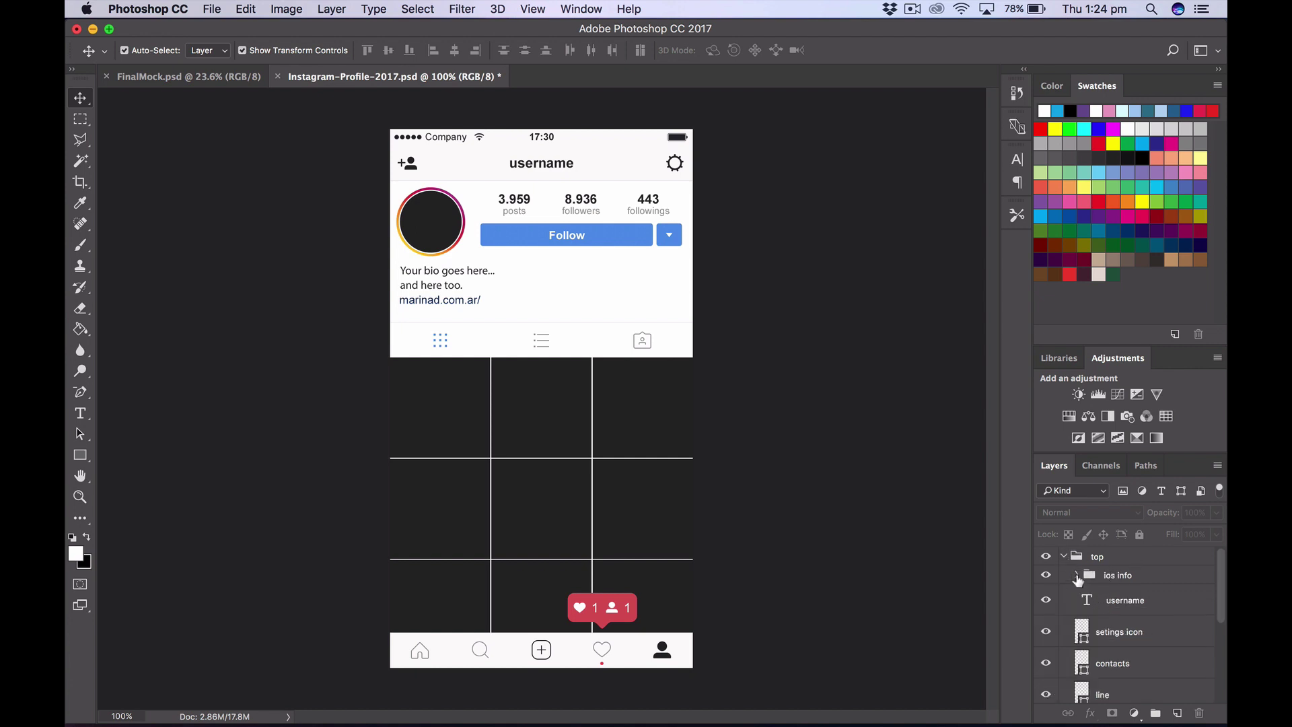
left_click(1076, 575)
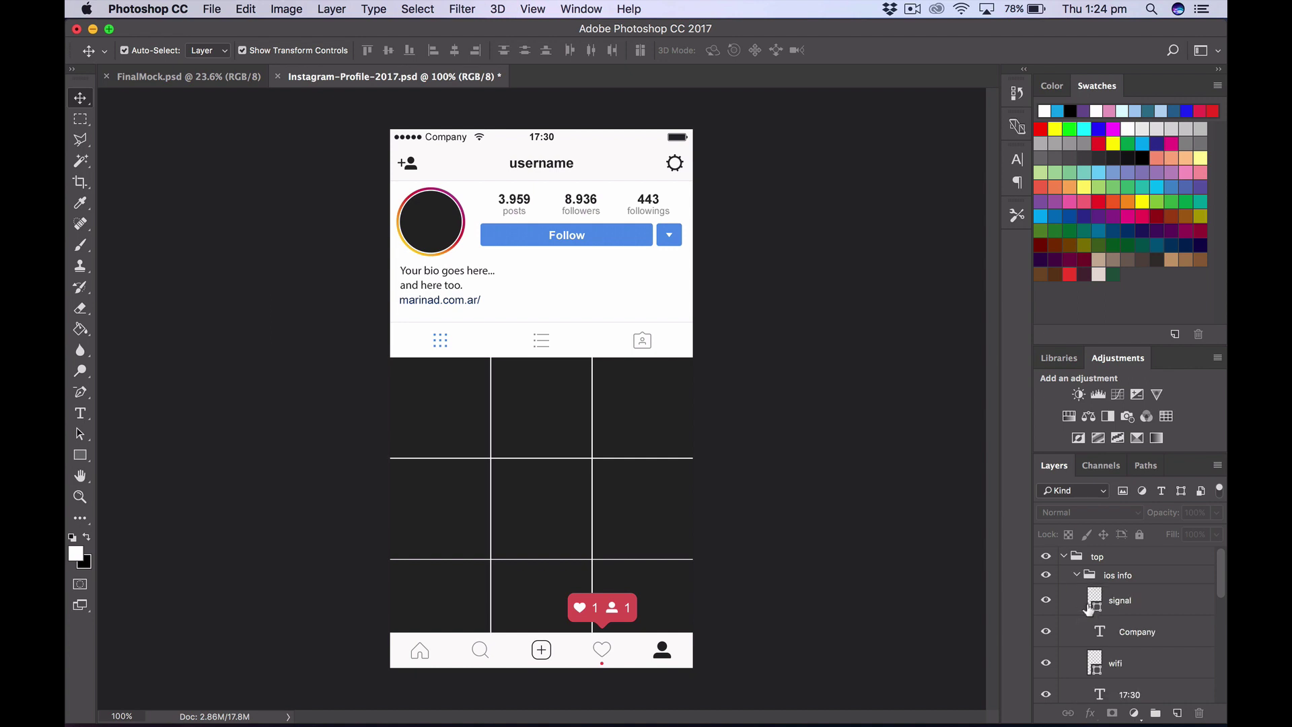
left_click(1047, 600)
- Change the status-bar carrier text from Company to Telstra 3G
left_click(1047, 601)
double_click(1104, 633)
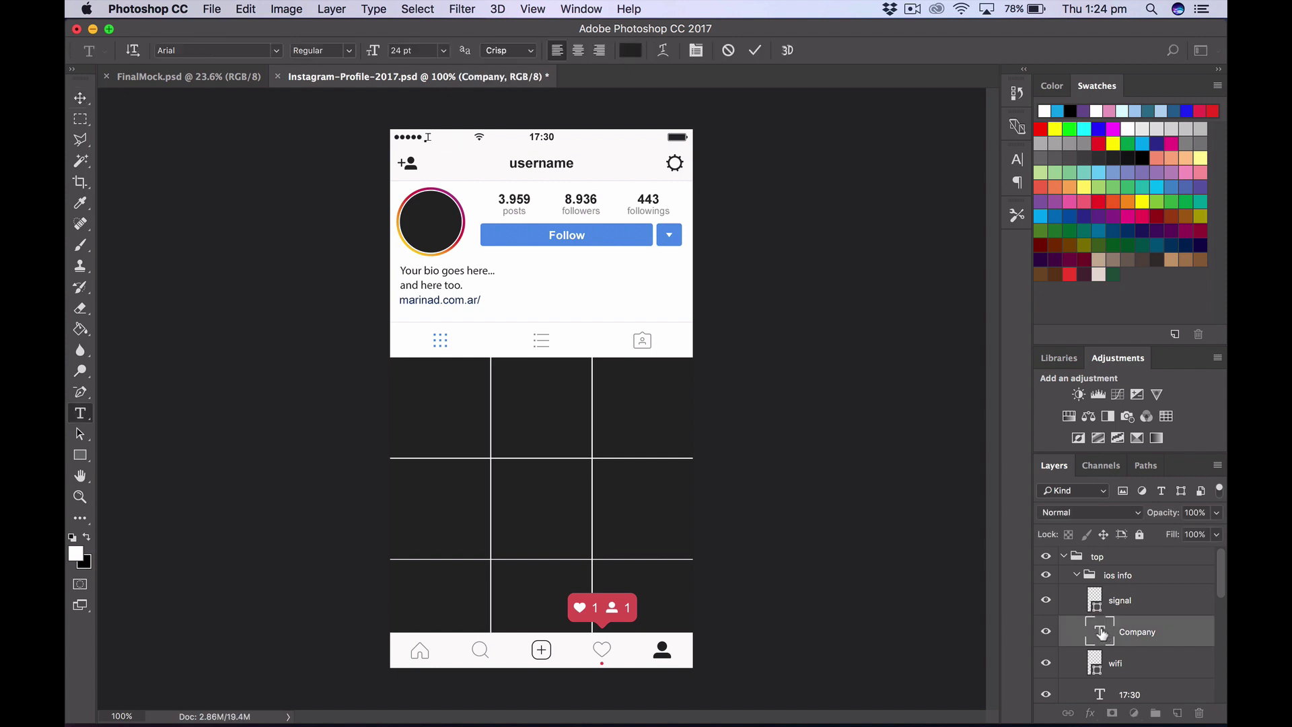
type("Telstra 3G")
key("super+Return")
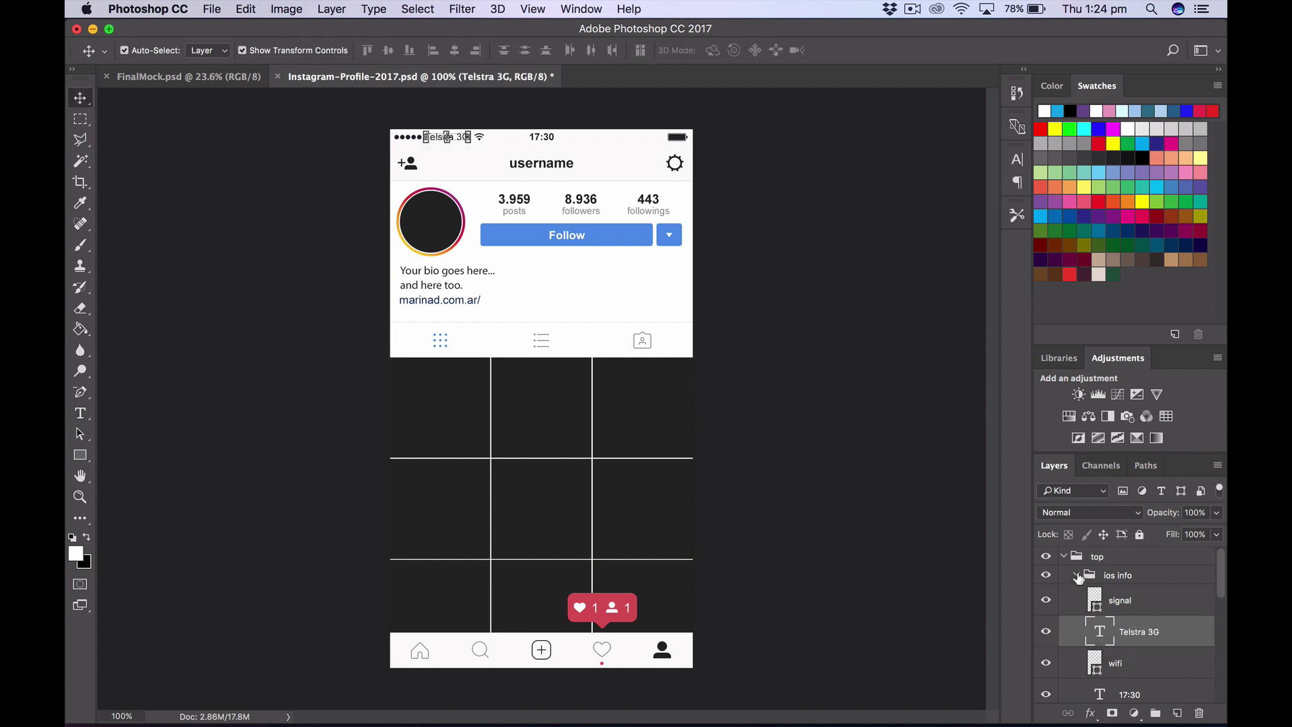
left_click(1077, 577)
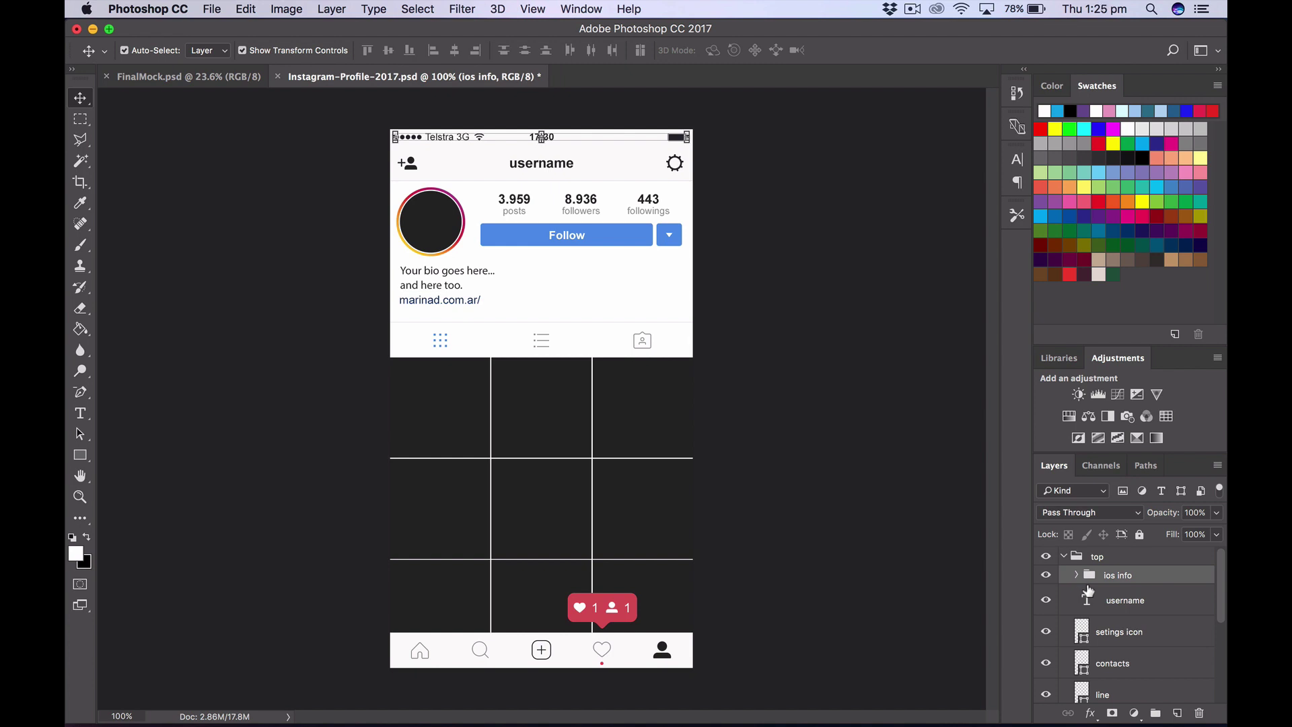
- Replace the header username text with the custom handle
left_click(1086, 598)
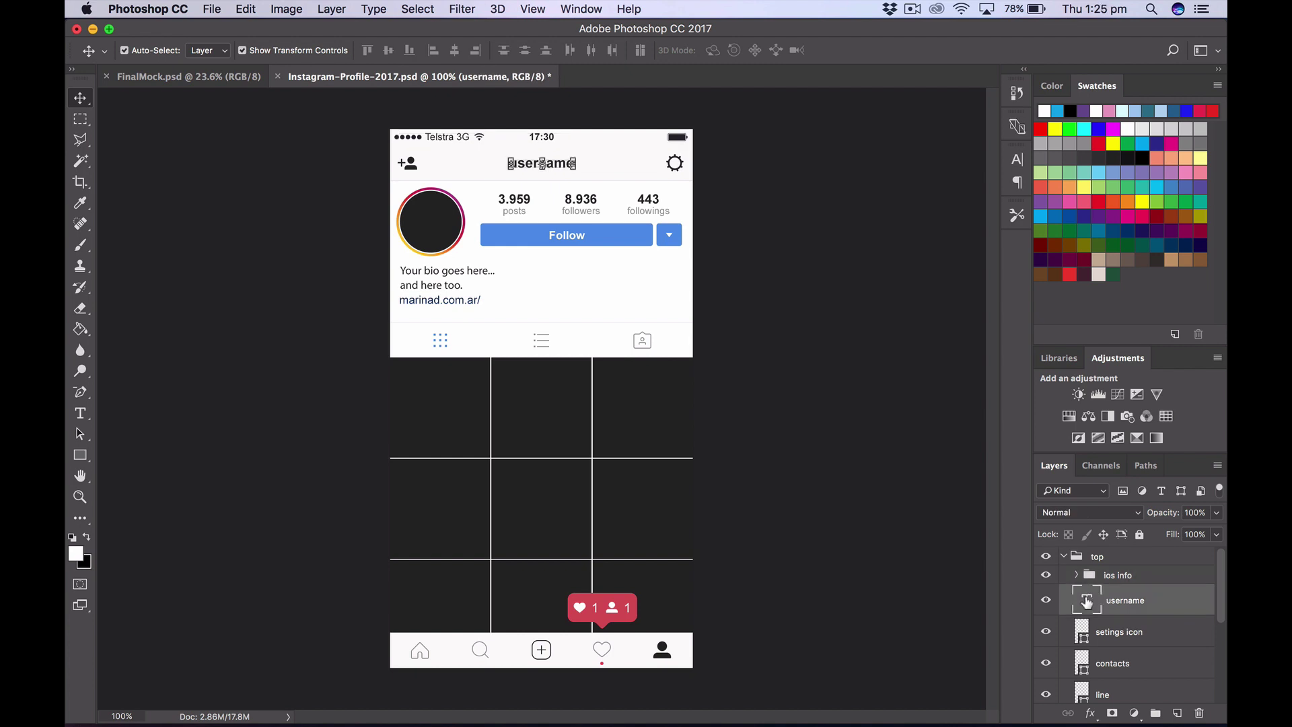
double_click(1087, 598)
type("monique")
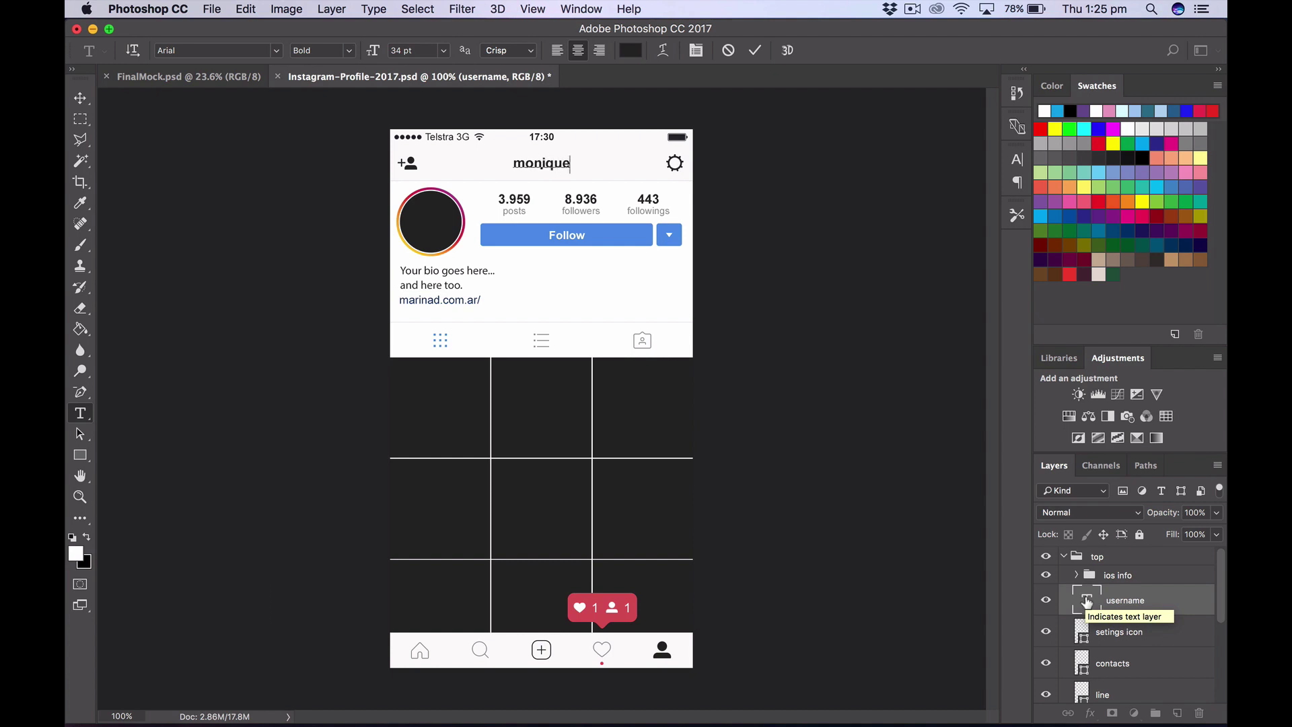
scroll(1107, 631, "down", 2)
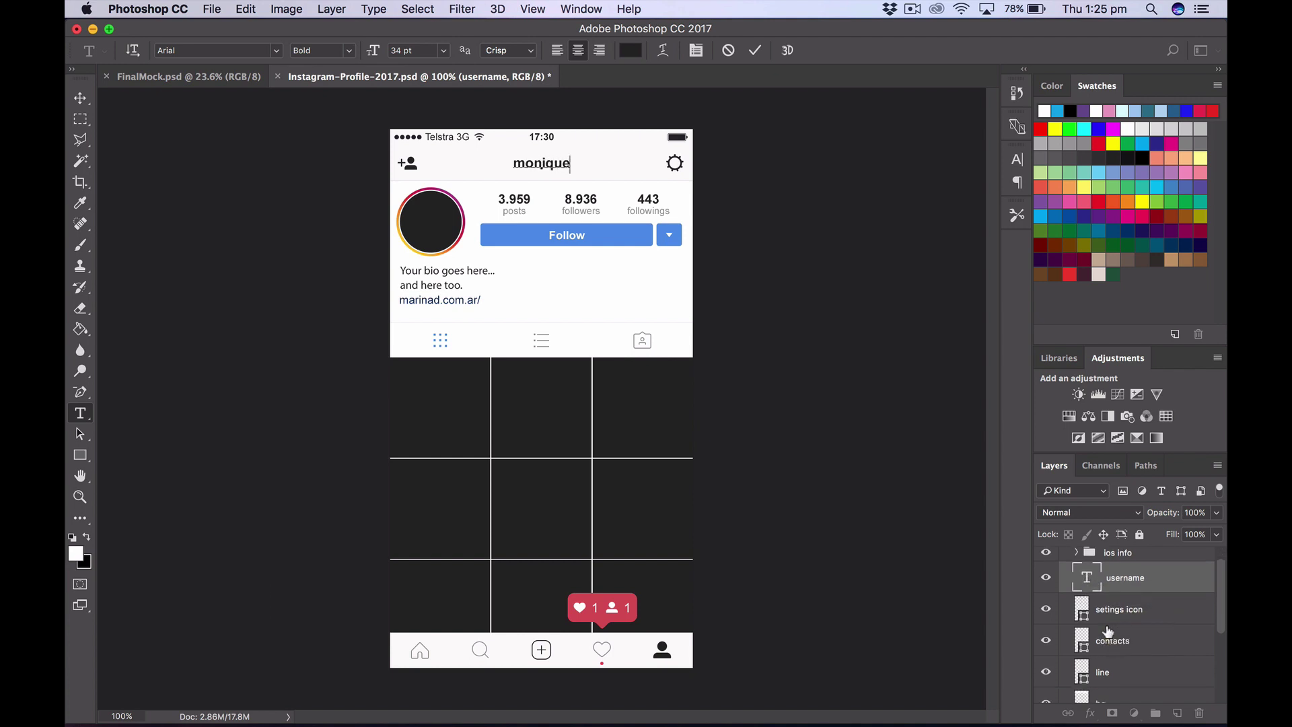
key("ctrl+Return")
key("v")
left_click(1047, 609)
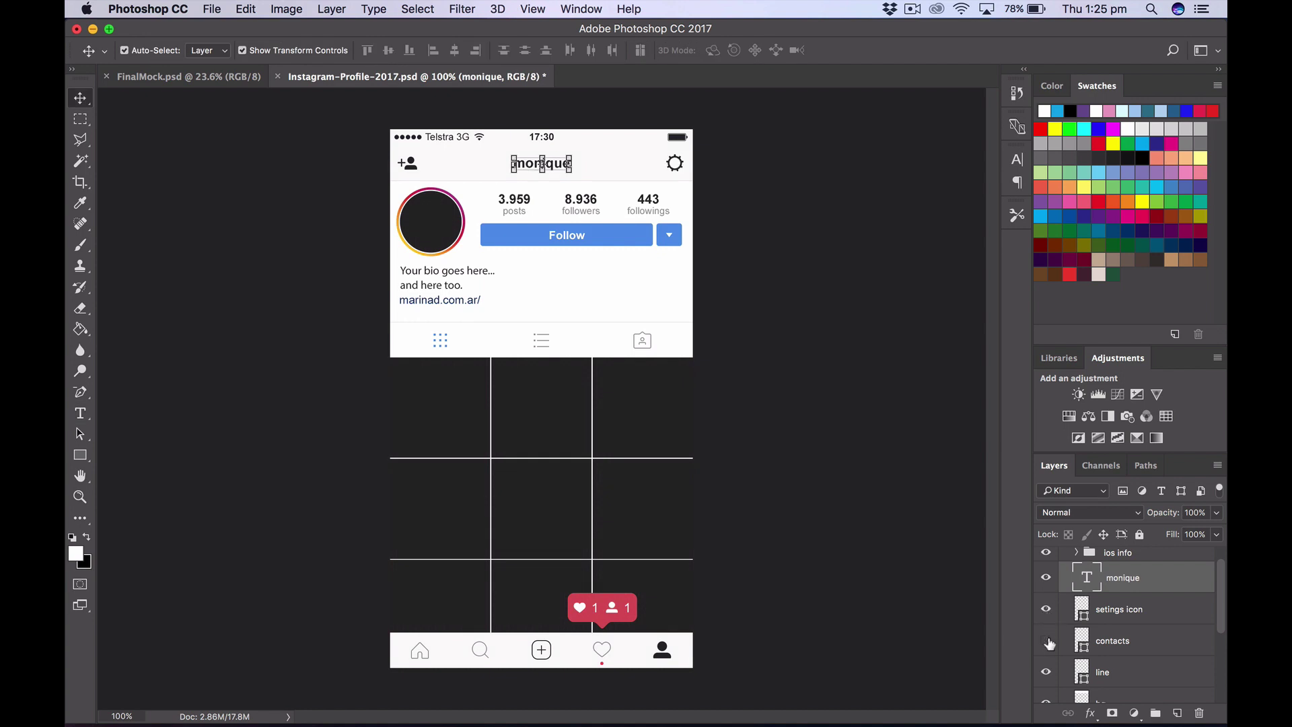
scroll(1083, 592, "down", 2)
scroll(1082, 593, "up", 3)
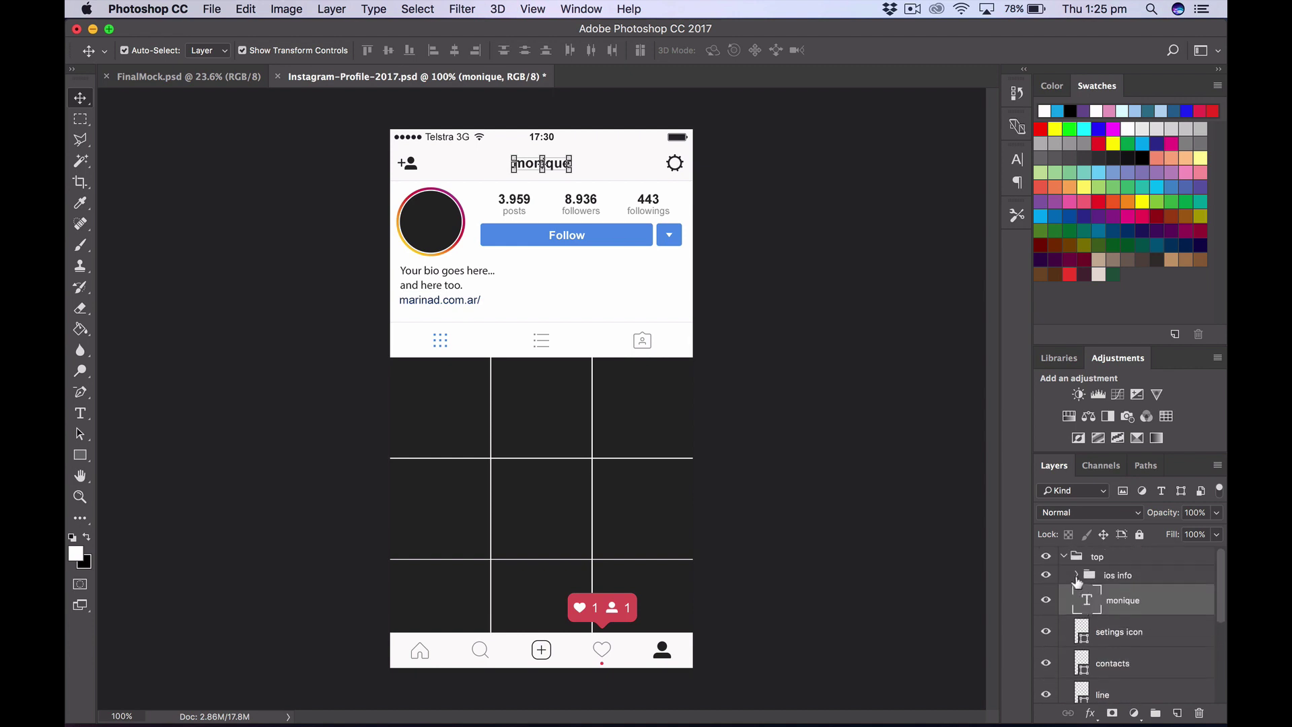
- Collapse the top group, expand profile info, and open the profile img smart object
left_click(1077, 557)
left_click(1063, 557)
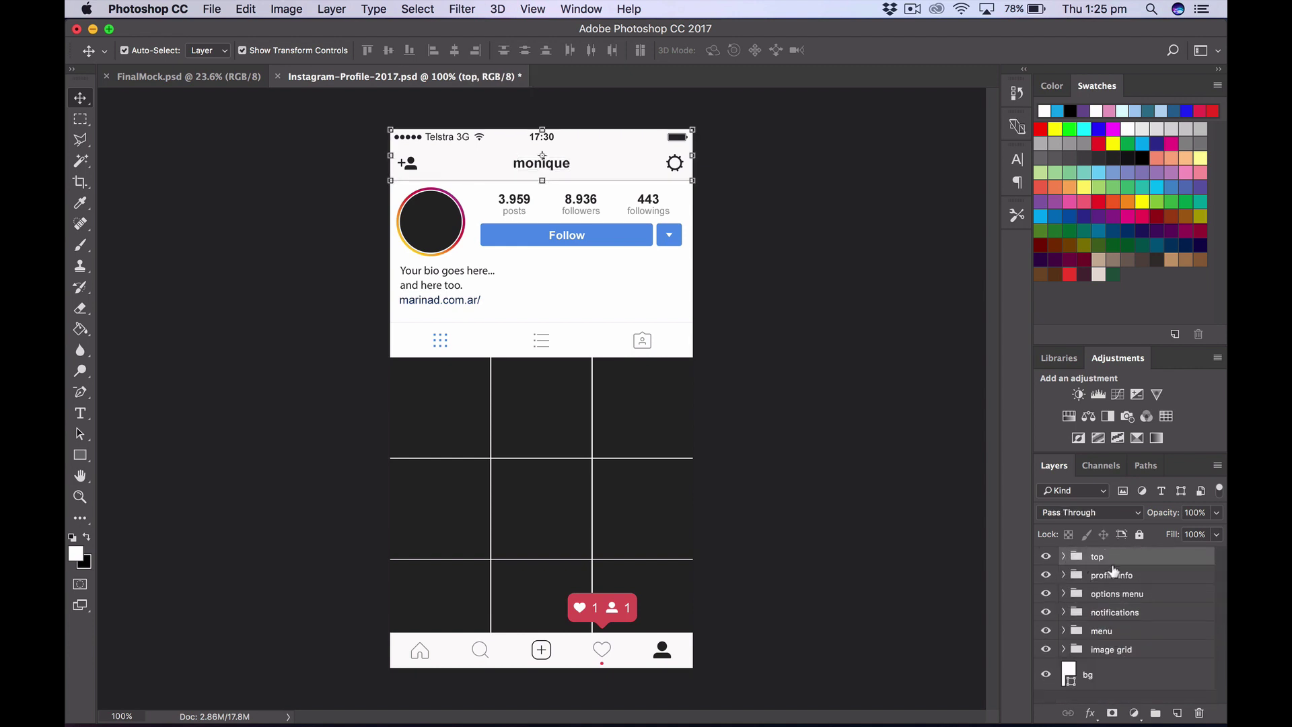
left_click(1063, 575)
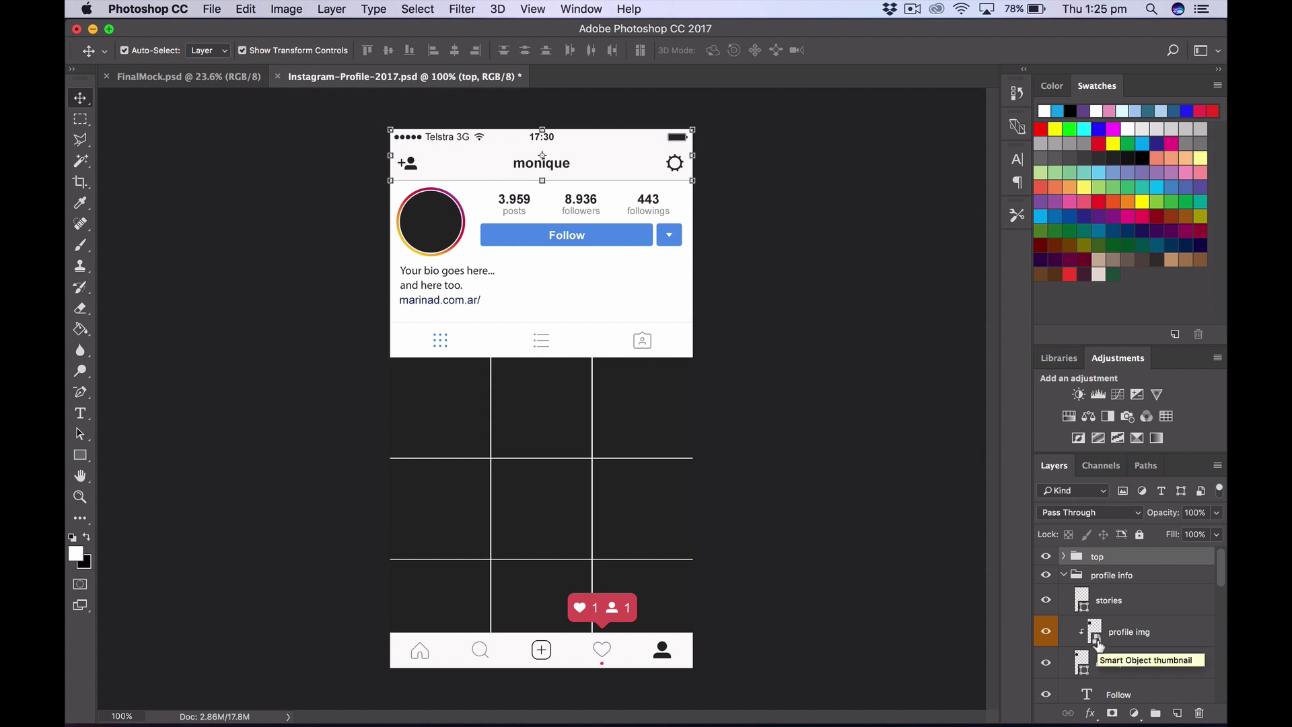
double_click(1096, 639)
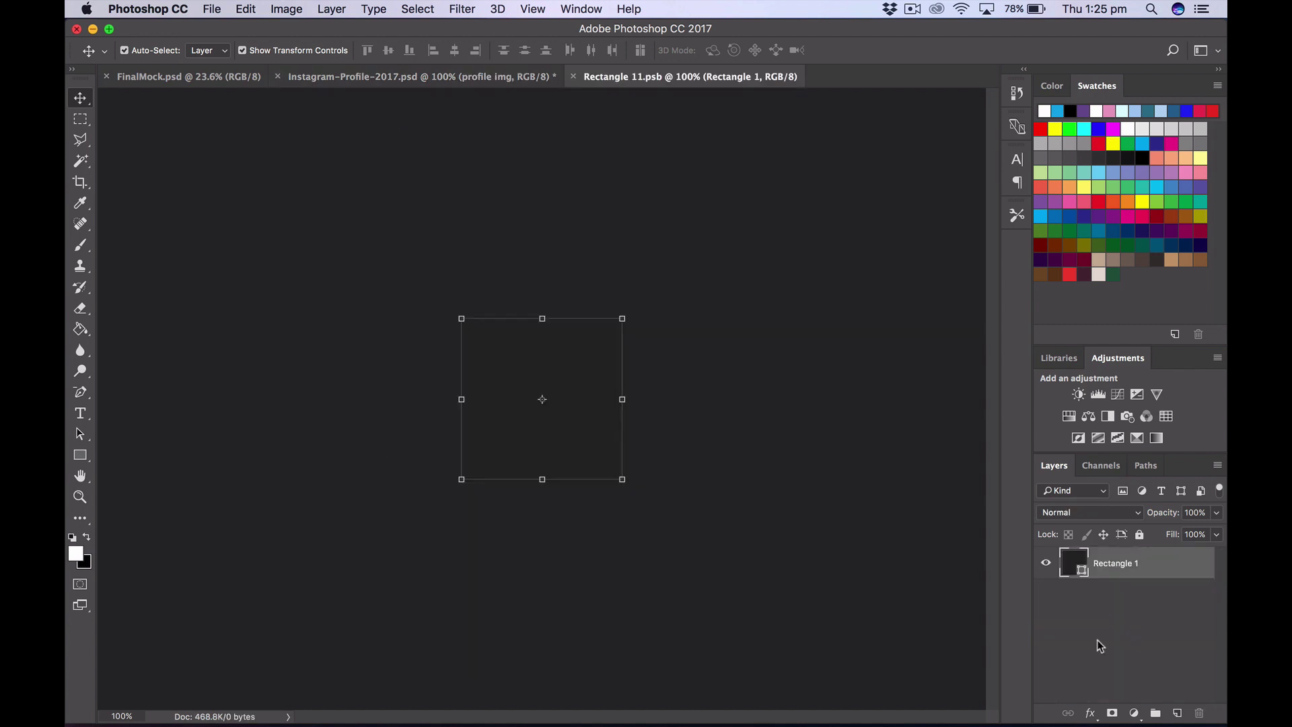
- Place Logo.jpg as an embedded image in Rectangle 11.psb
left_click(214, 8)
left_click(272, 301)
left_click(211, 8)
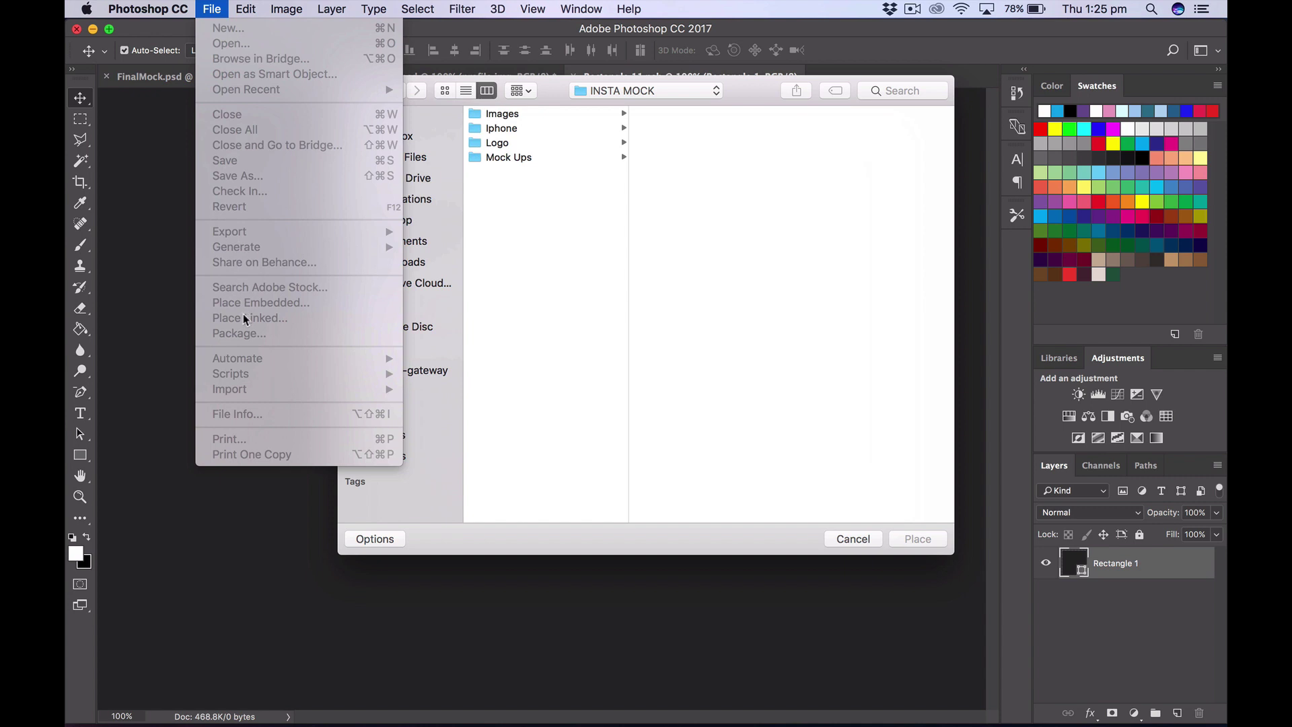
left_click(626, 230)
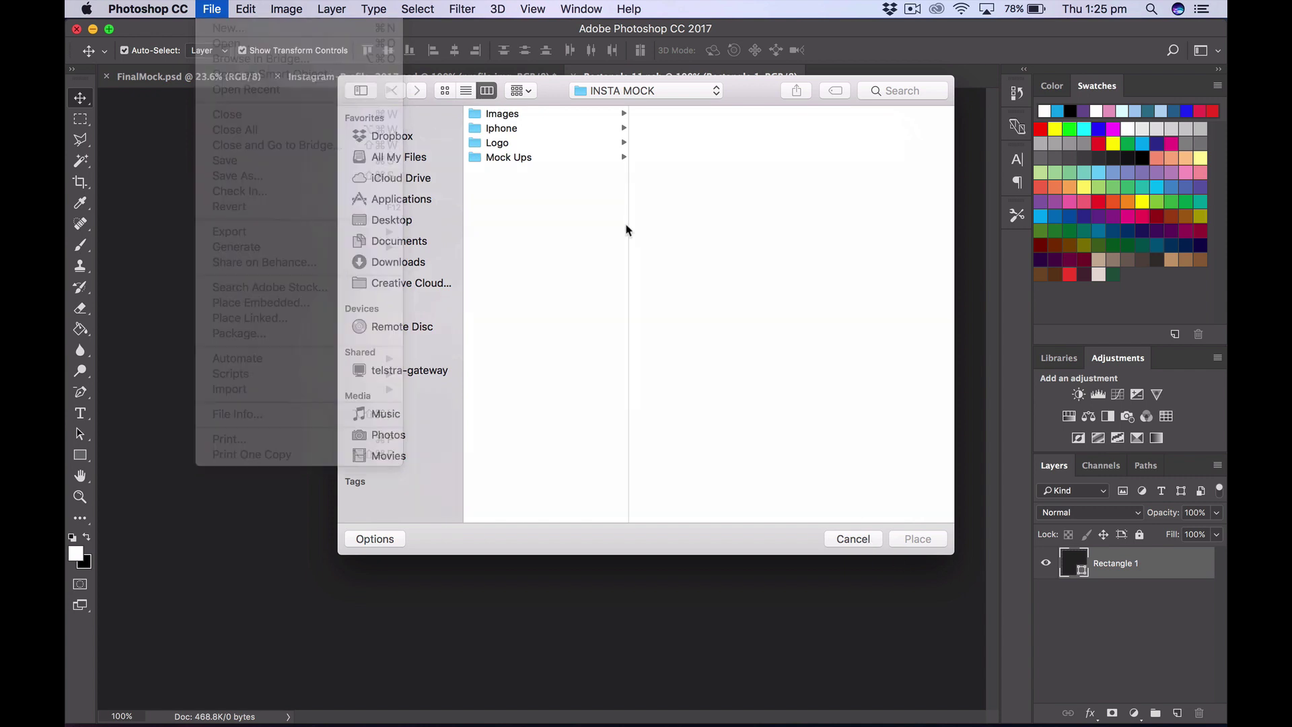
left_click(619, 142)
left_click(688, 115)
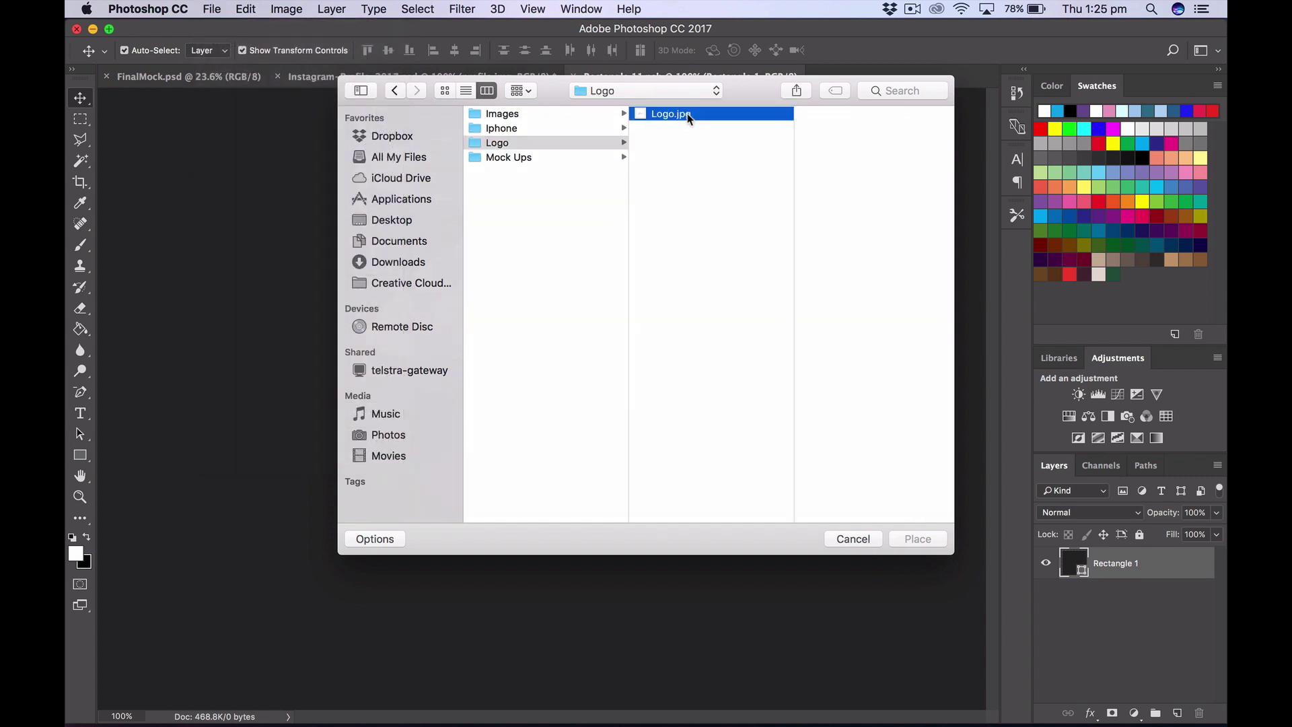
left_click(929, 538)
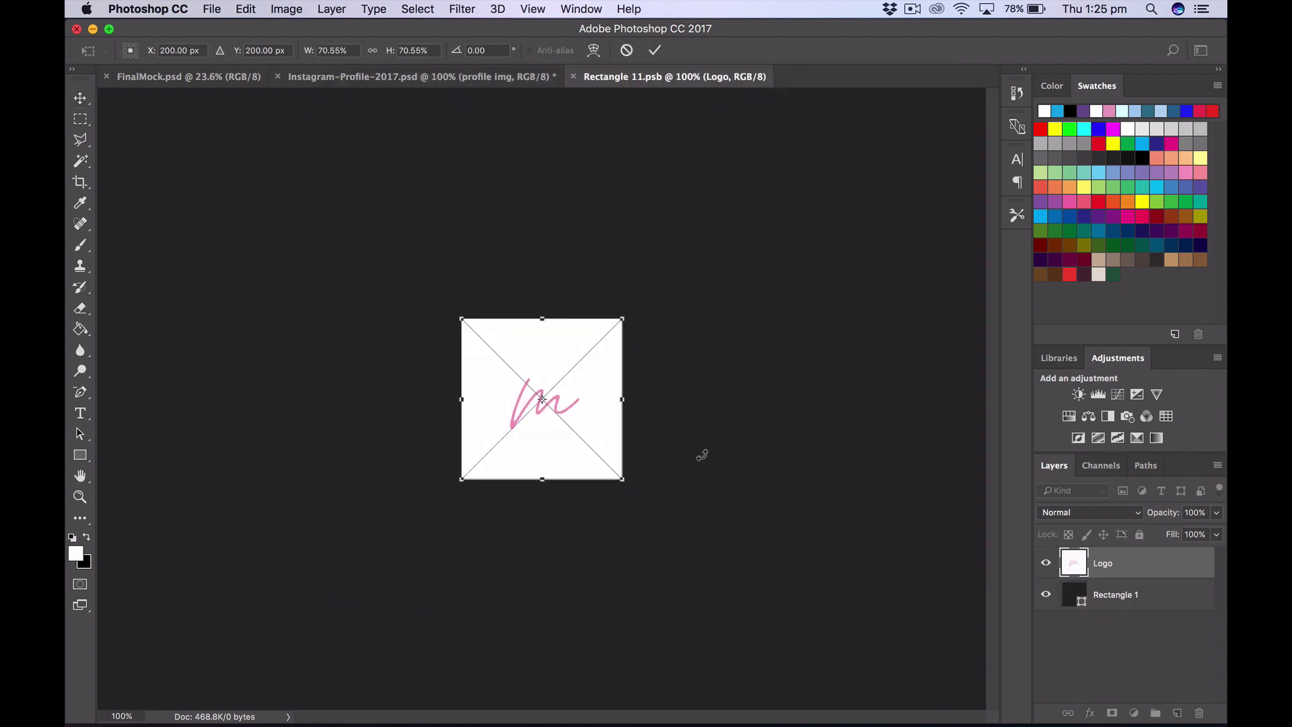
- Enlarge the logo slightly, commit it, and close Rectangle 11.psb saving changes
mouse_move(623, 318)
left_mouse_down()
mouse_move(644, 303)
mouse_move(631, 323)
left_mouse_up()
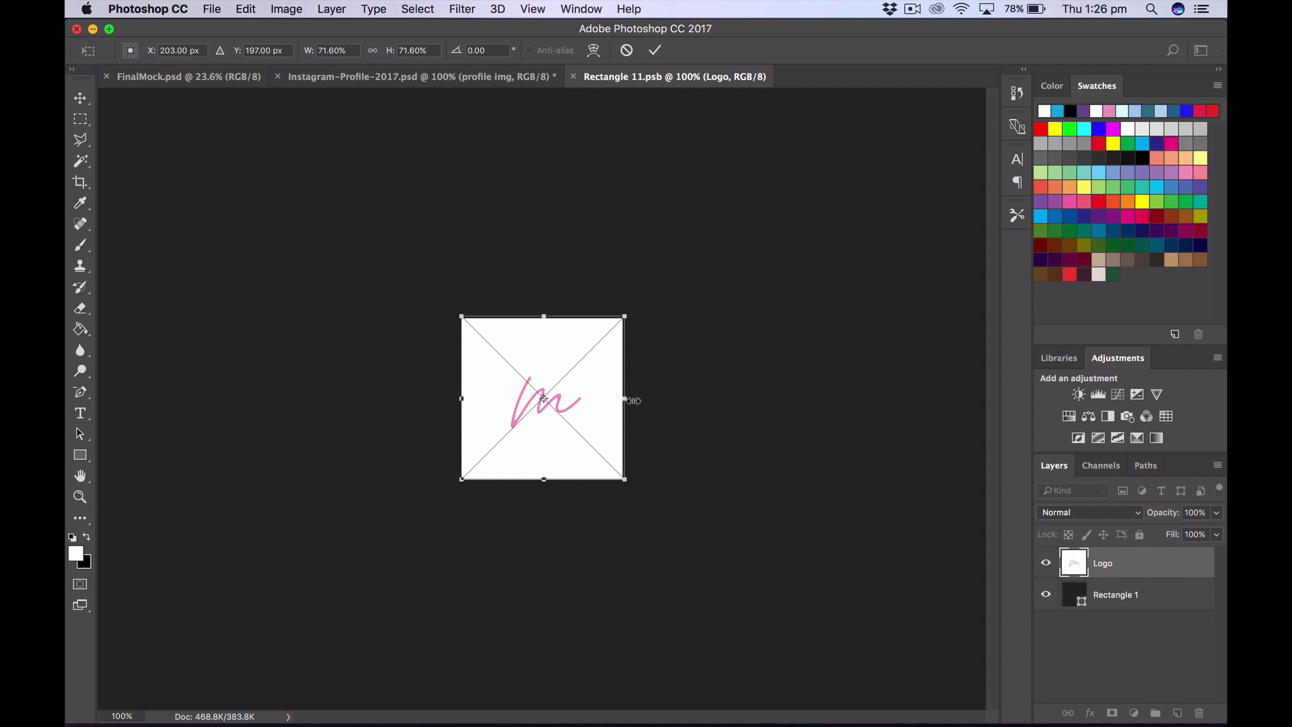
left_click(655, 51)
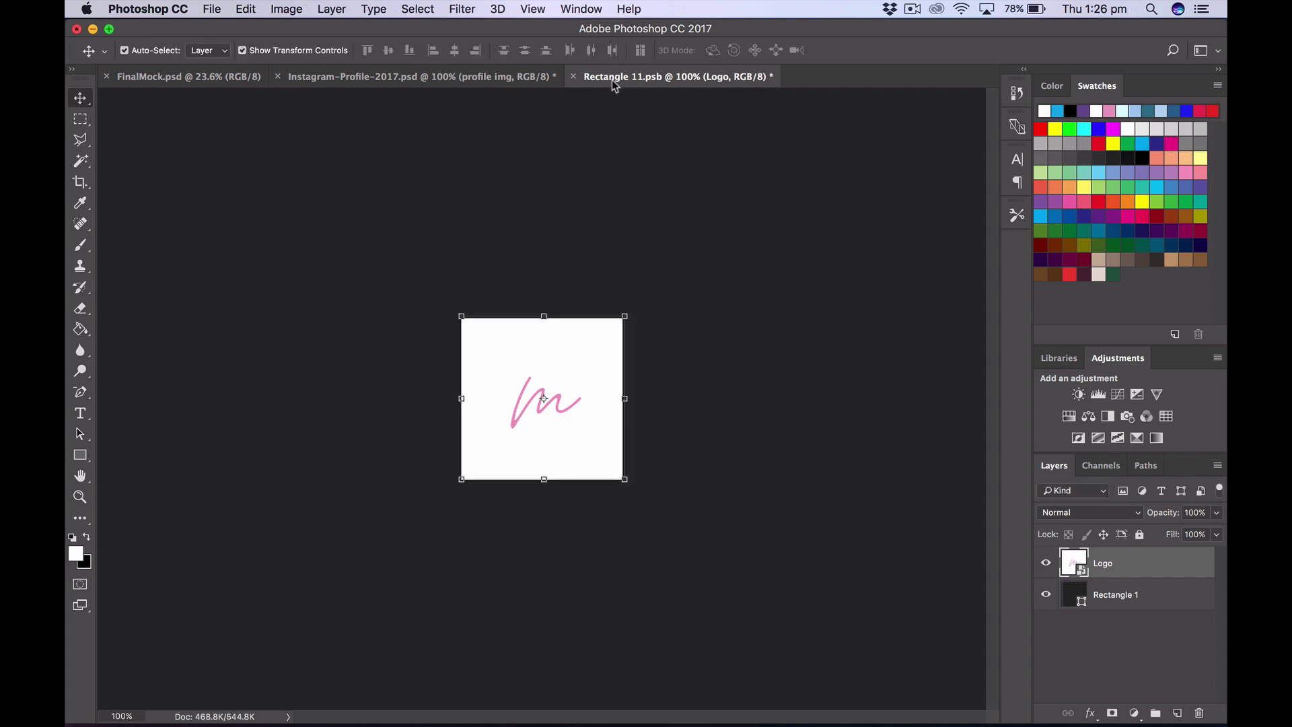
left_click(574, 76)
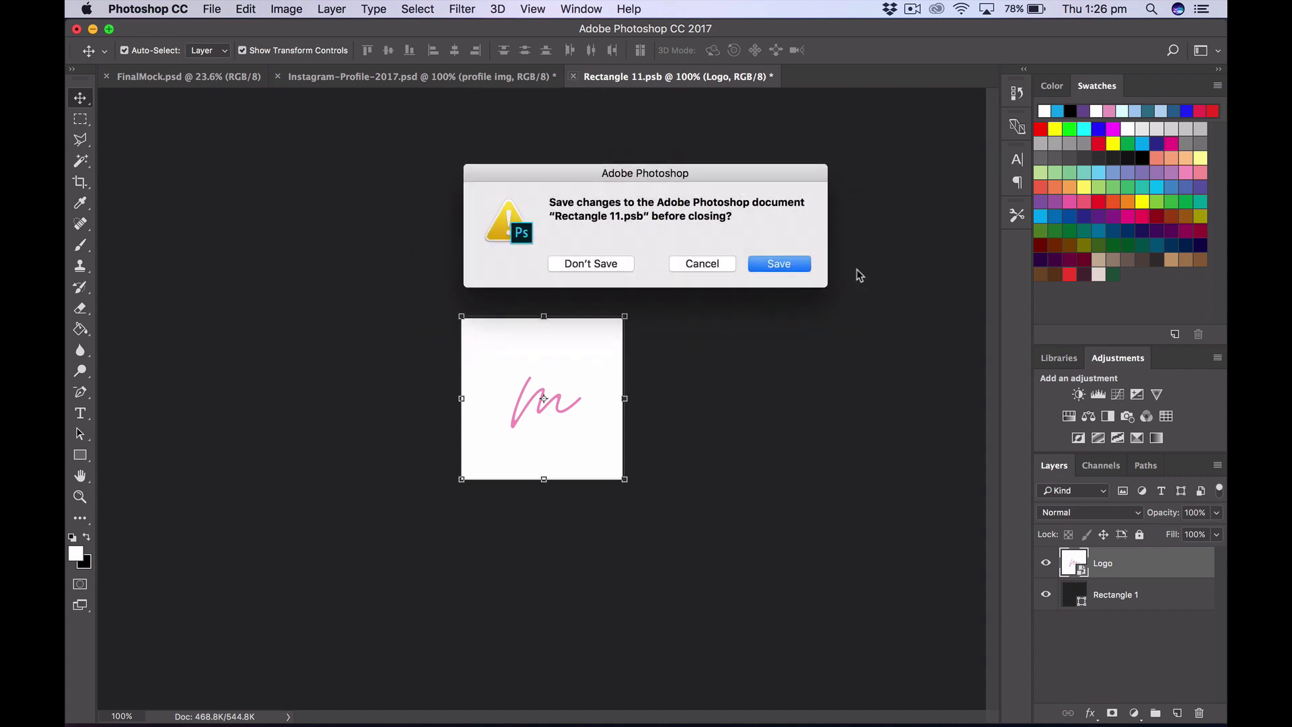
left_click(809, 264)
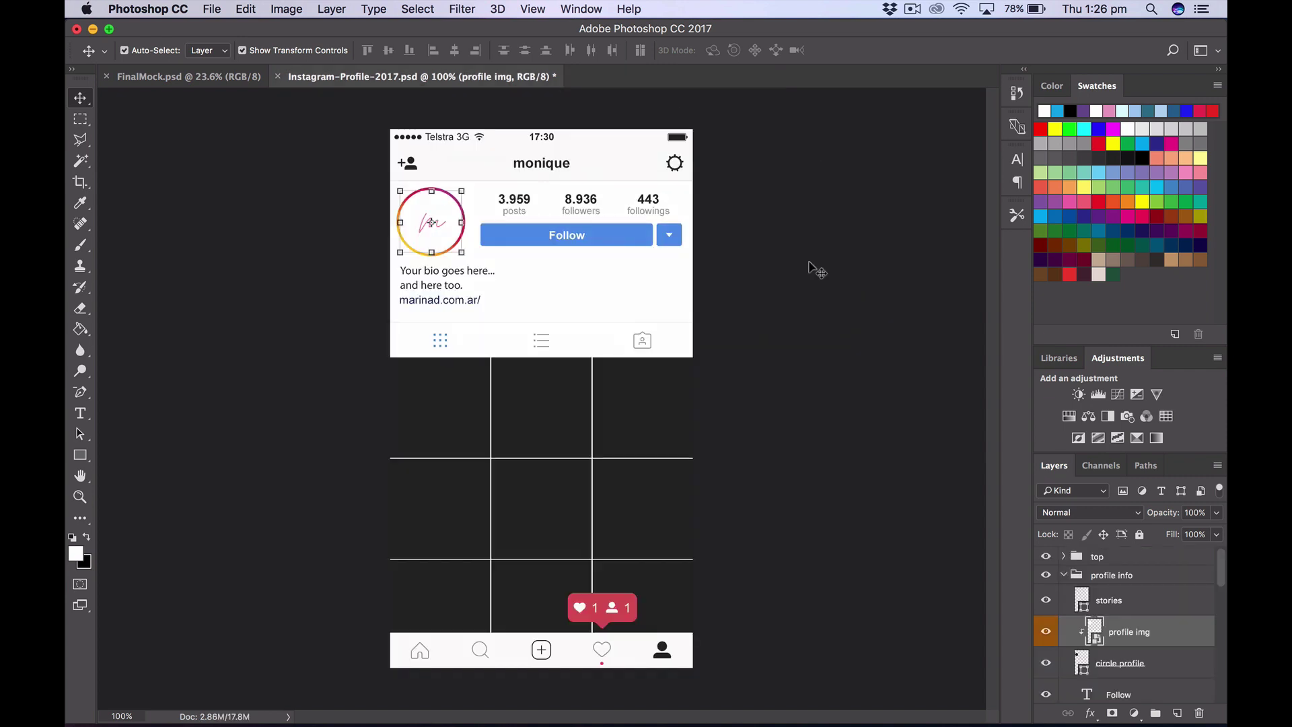
- Briefly toggle the circle profile layer to check the logo
left_click(816, 269)
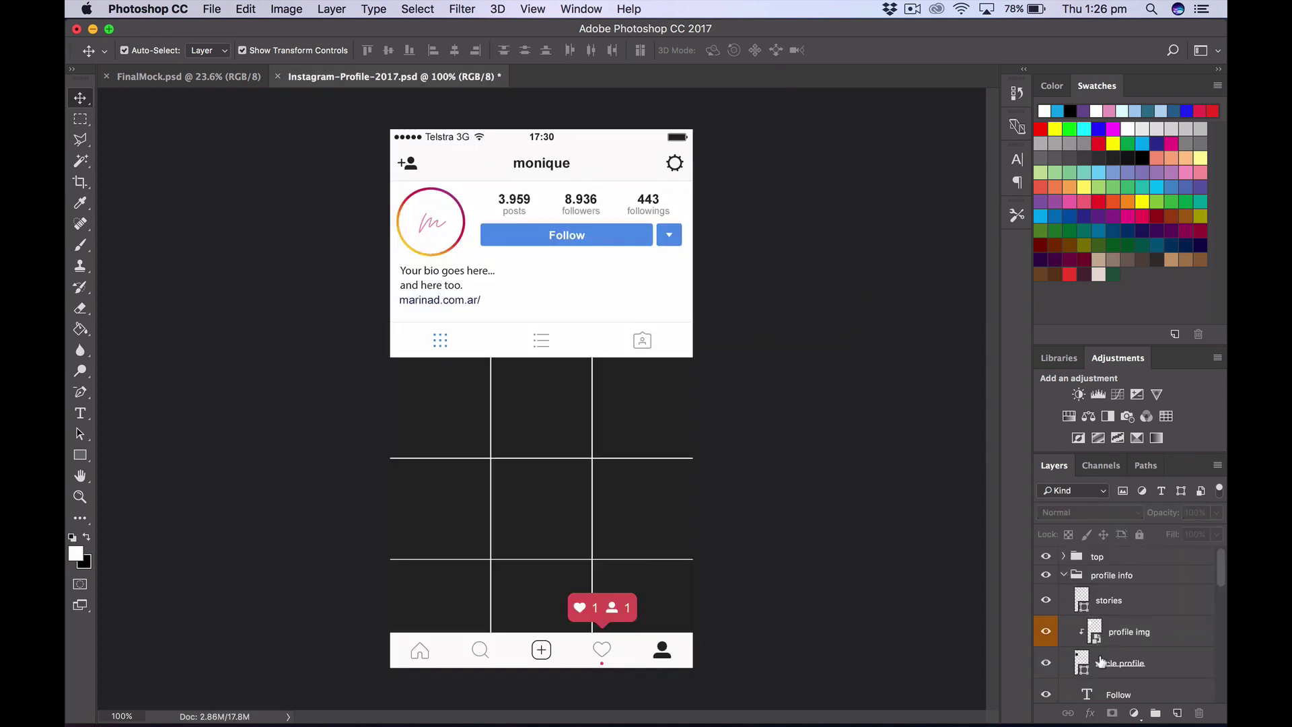
left_click(1045, 663)
left_click(1045, 662)
scroll(1078, 670, "down", 2)
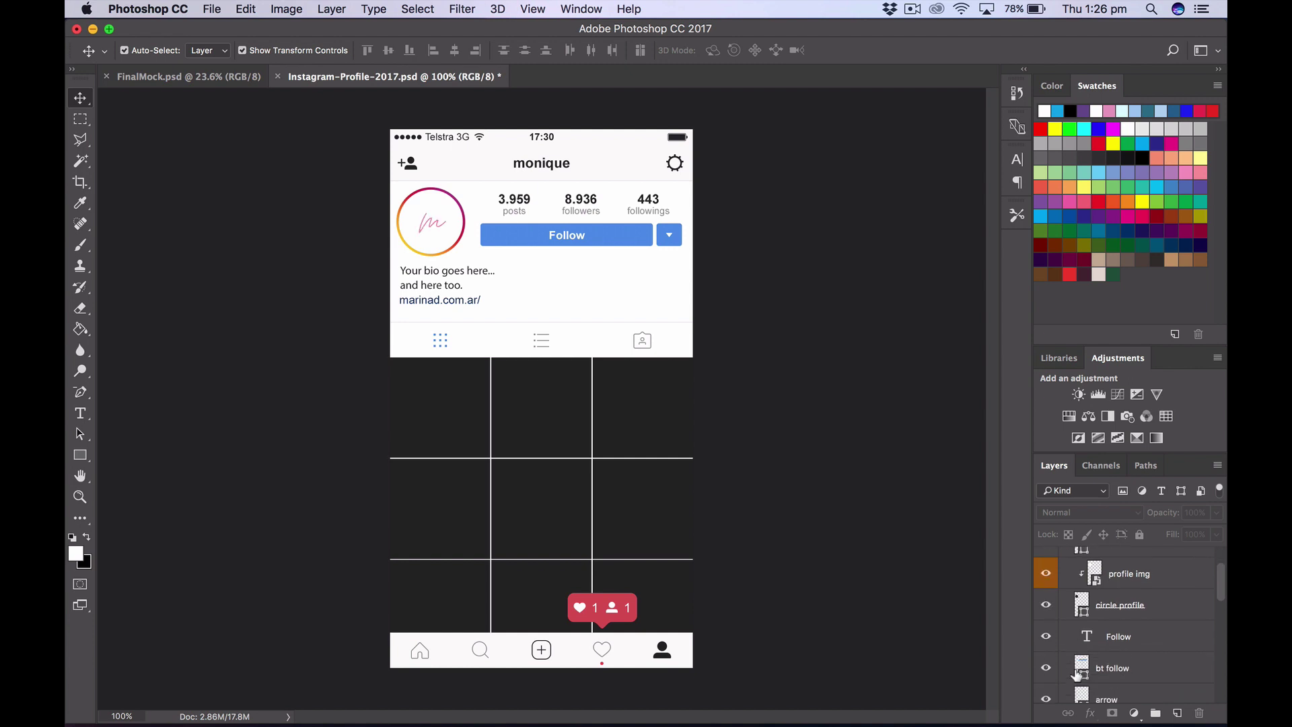
scroll(1053, 673, "down", 3)
scroll(1053, 675, "down", 1)
scroll(1051, 673, "down", 1)
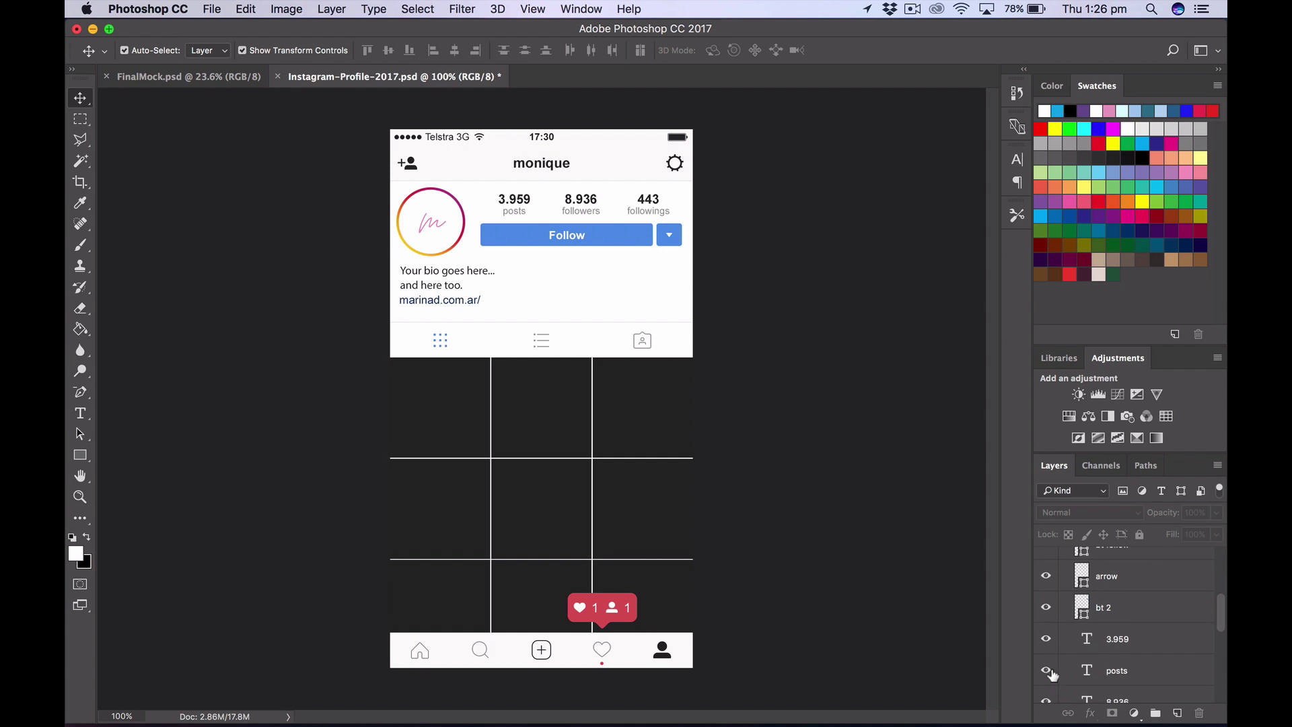
- Change the posts count 3.959 to 480 and followers 8.936 to 10K
left_click(1123, 639)
double_click(1088, 638)
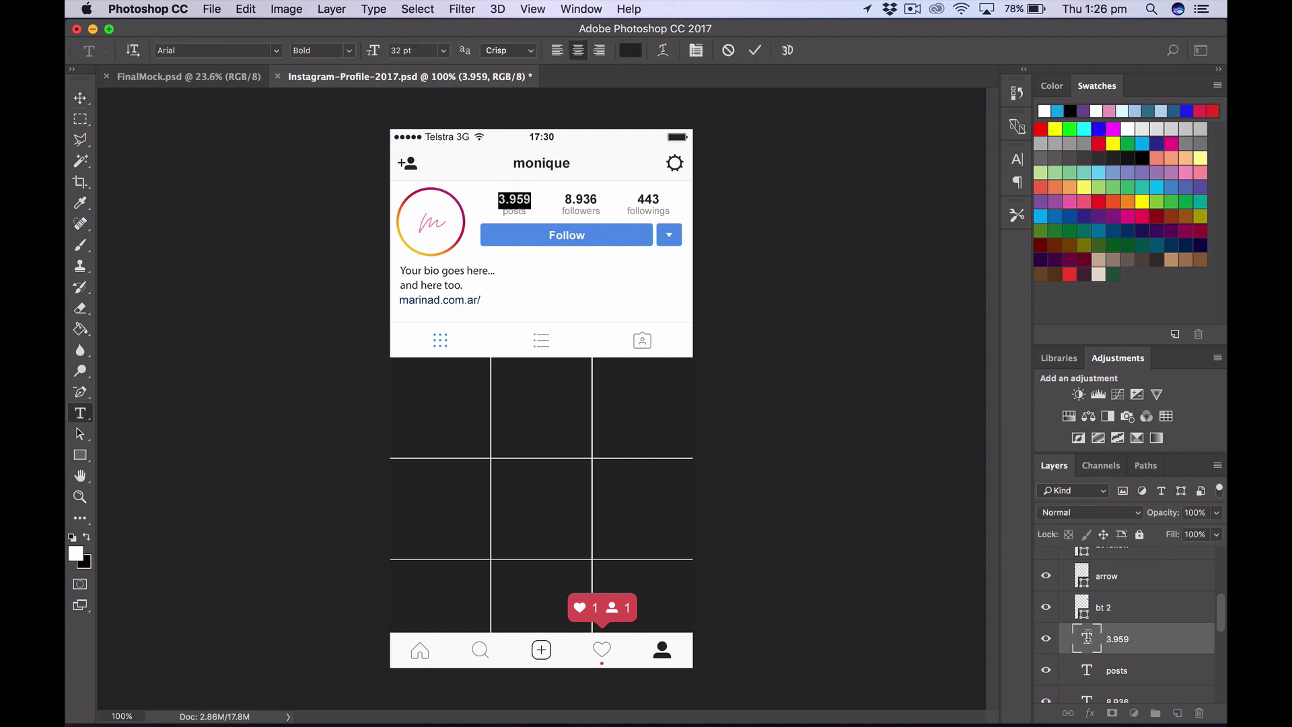
type("480")
scroll(1132, 674, "down", 2)
double_click(1087, 648)
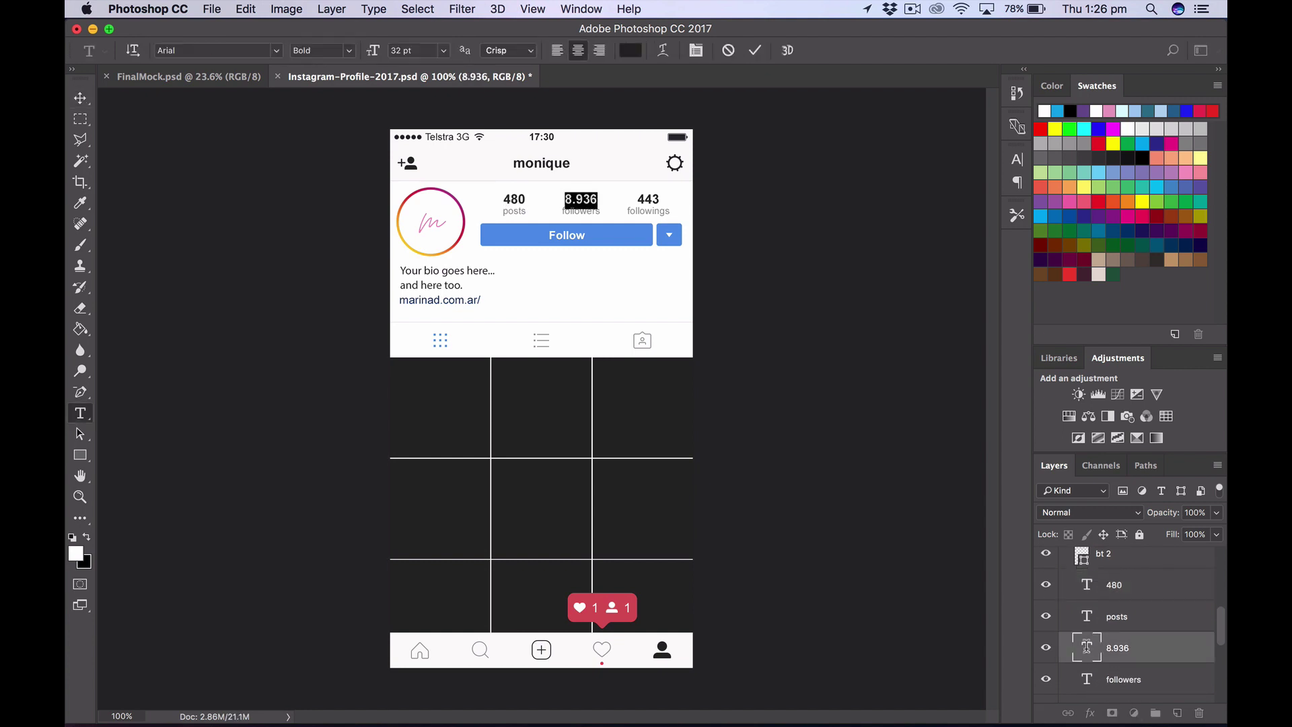
type("10K")
- Relabel followings as following by deleting the trailing s
scroll(1117, 662, "down", 1)
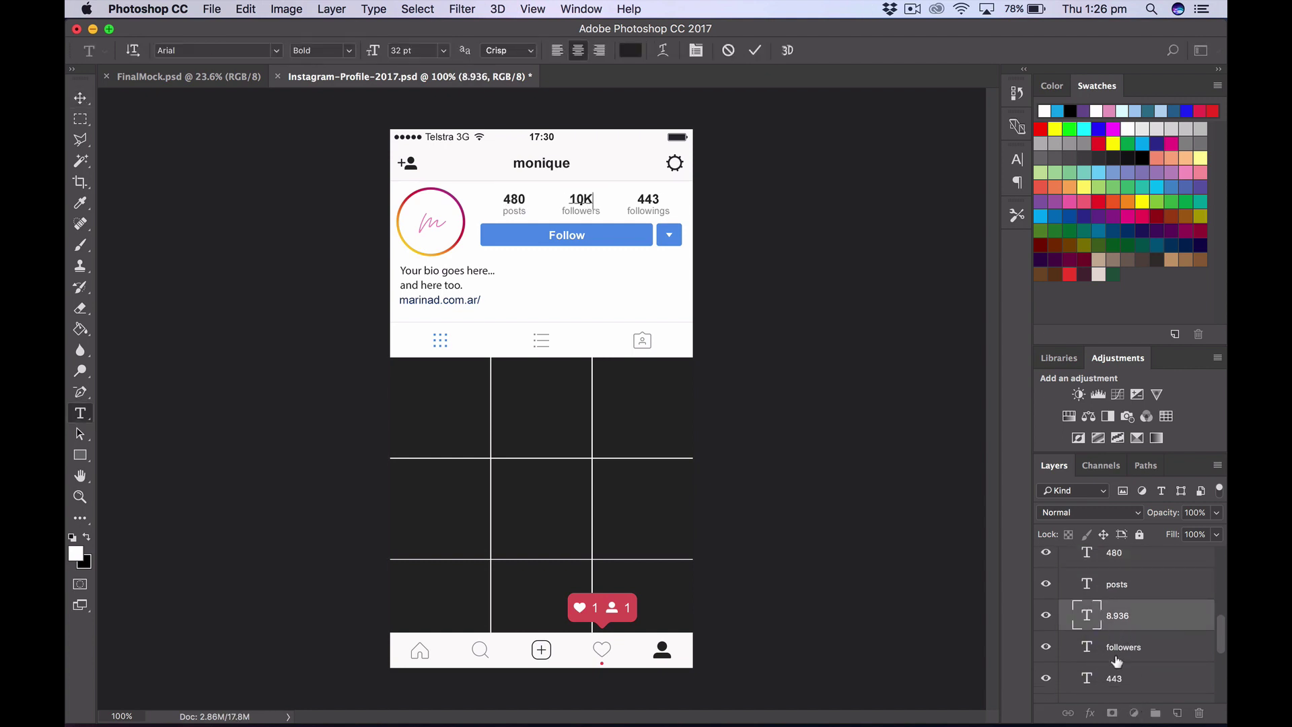
scroll(1117, 662, "down", 1)
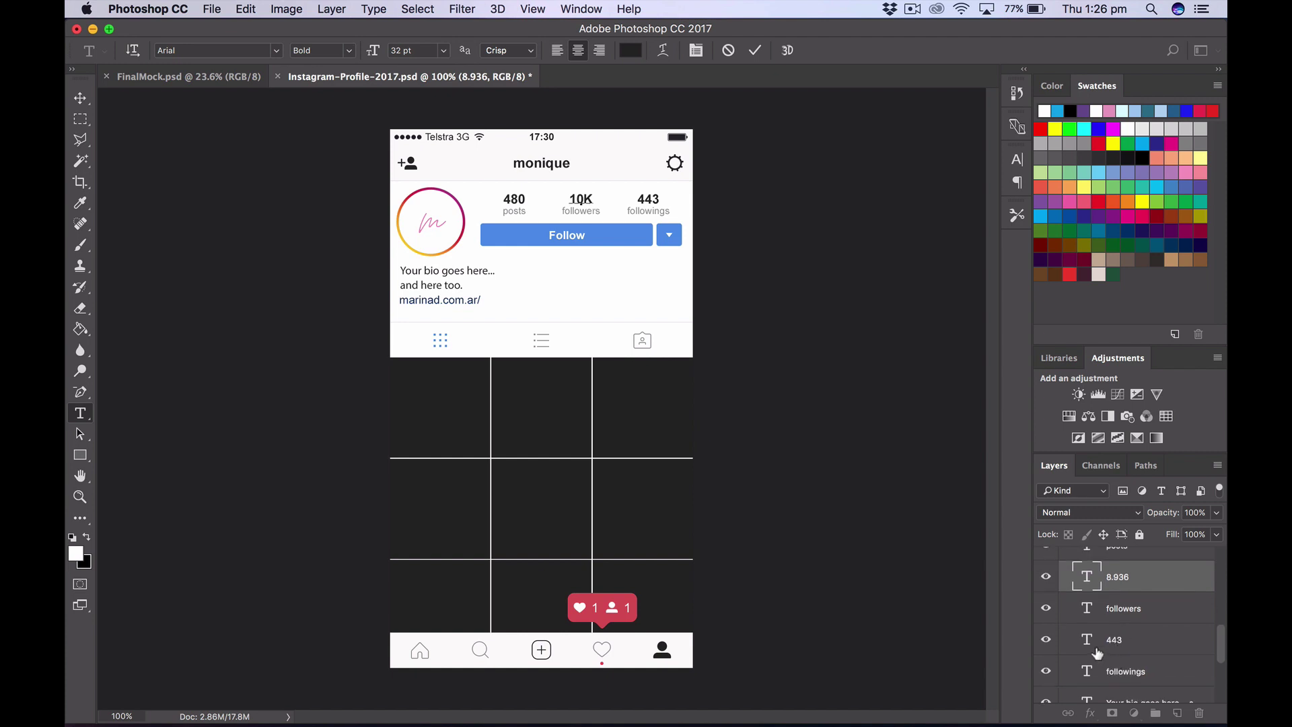
double_click(1088, 671)
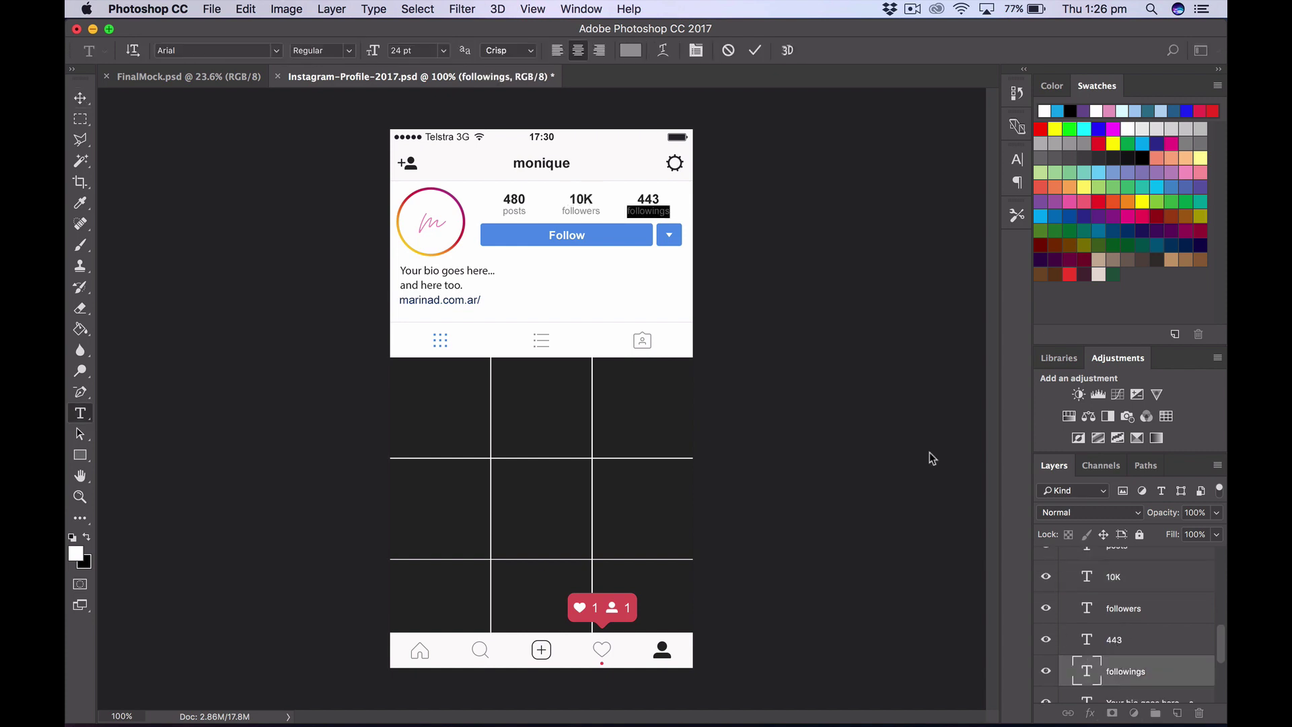
left_click(665, 209)
key("BackSpace")
scroll(1052, 595, "down", 1)
key("v")
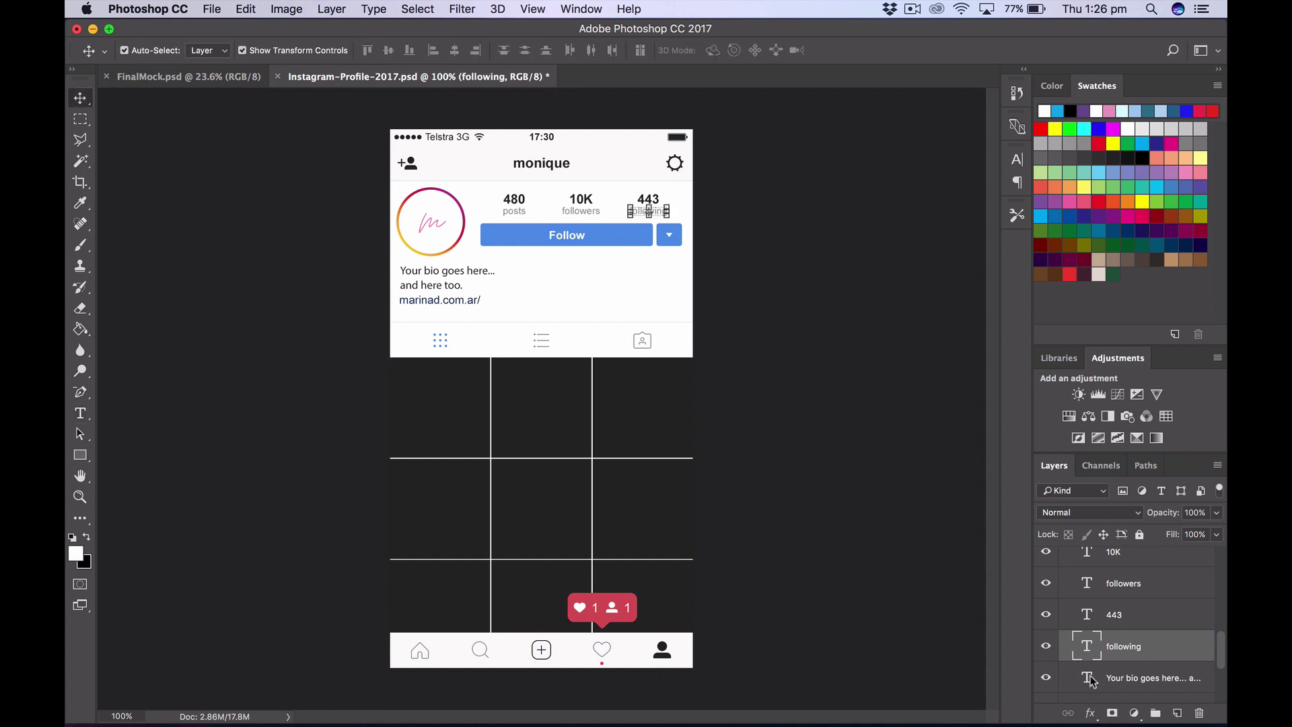
left_click(1086, 677)
- Replace the bio with 'Graphic Design | Social Media | Content Creation |' plus a contact e-mail line
double_click(1086, 677)
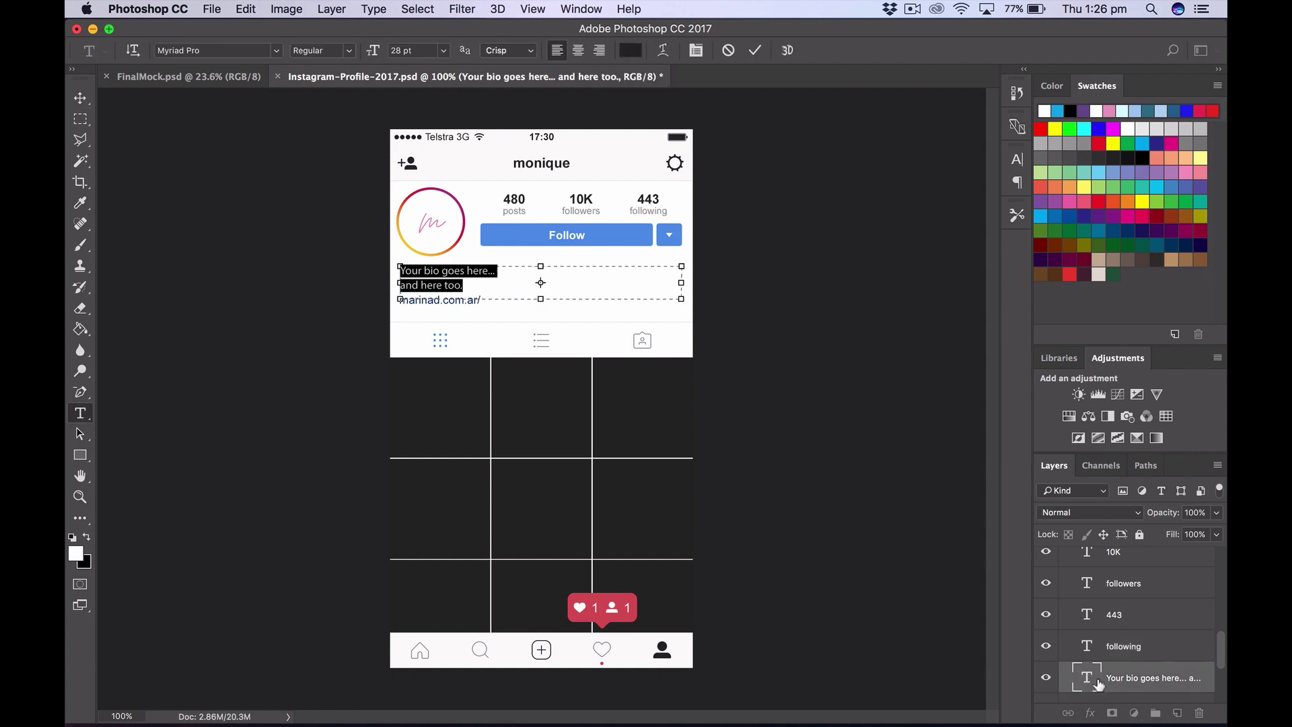
type("Graphic Design | Social Me")
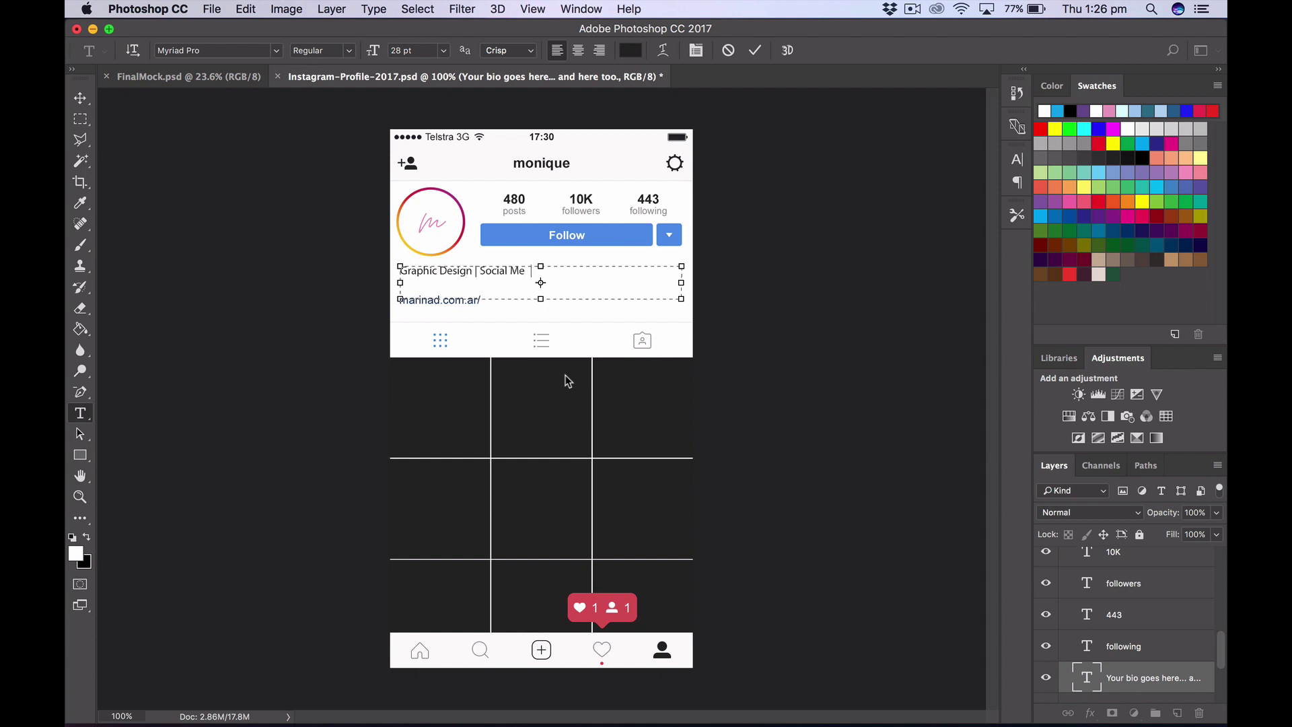
type("dia | Content Creation")
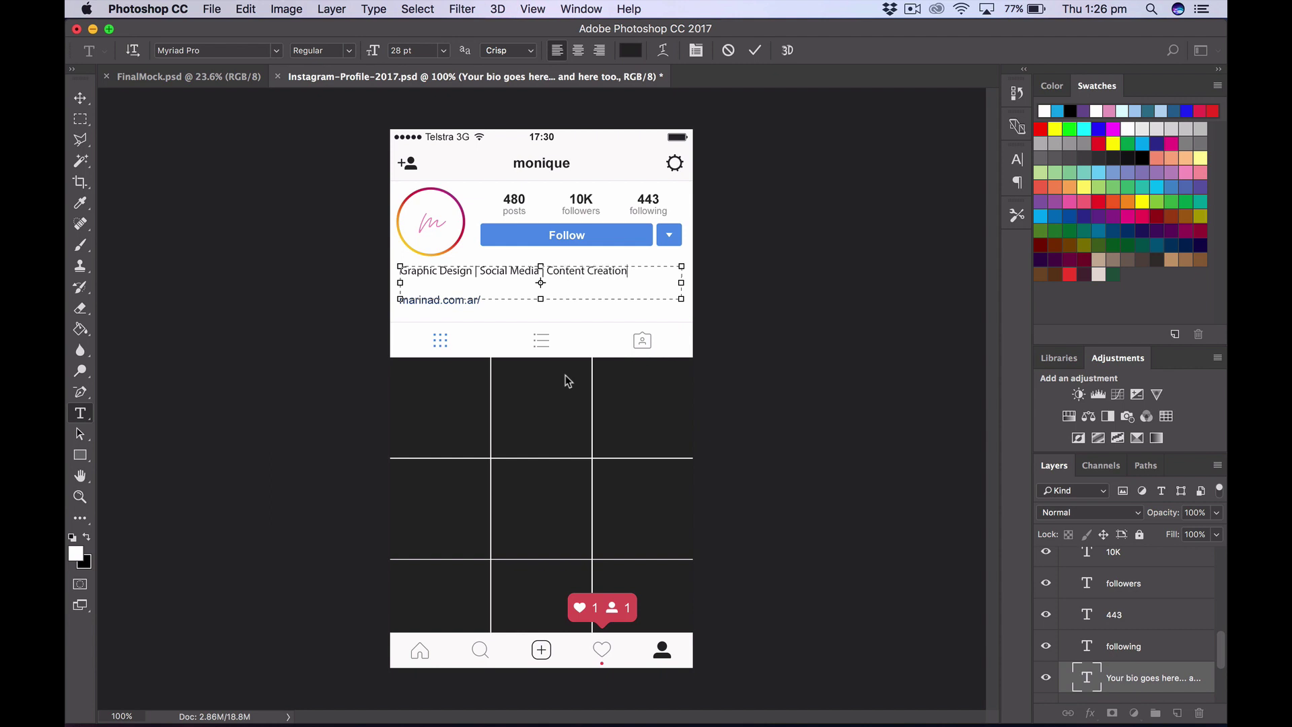
type(" |")
key("Return")
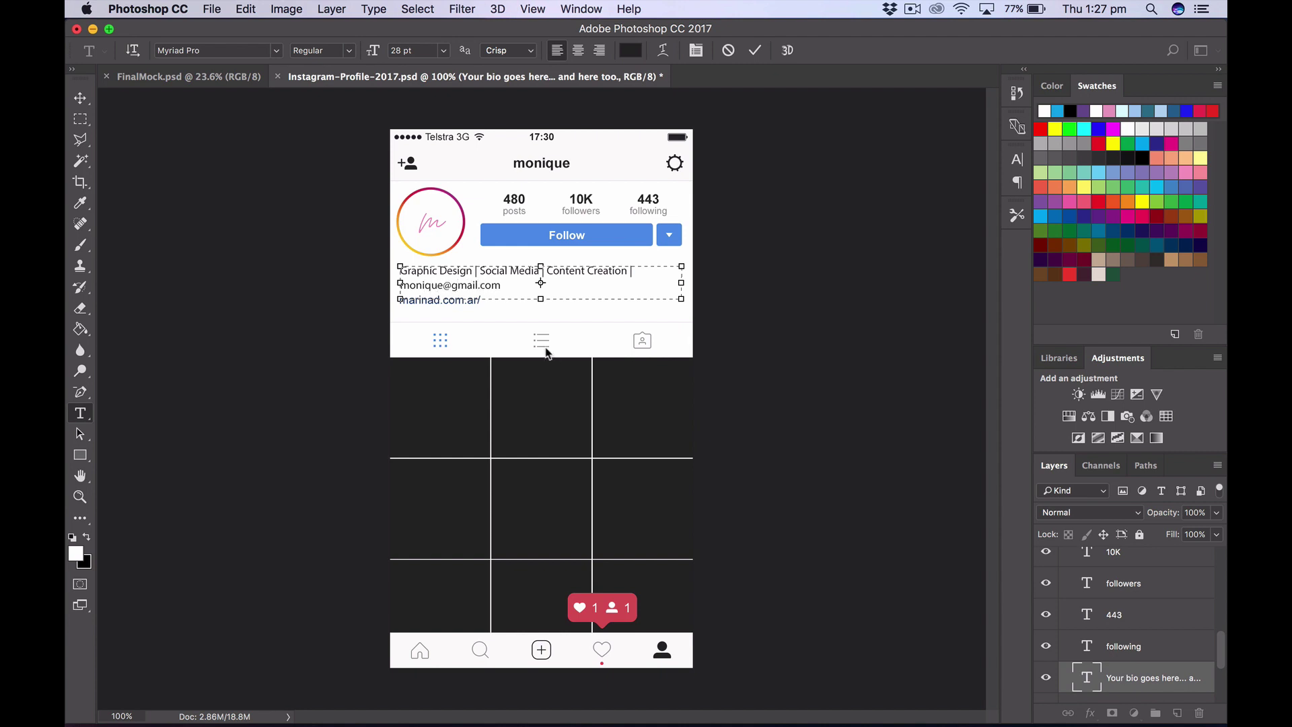
left_click(451, 285)
scroll(1090, 647, "down", 2)
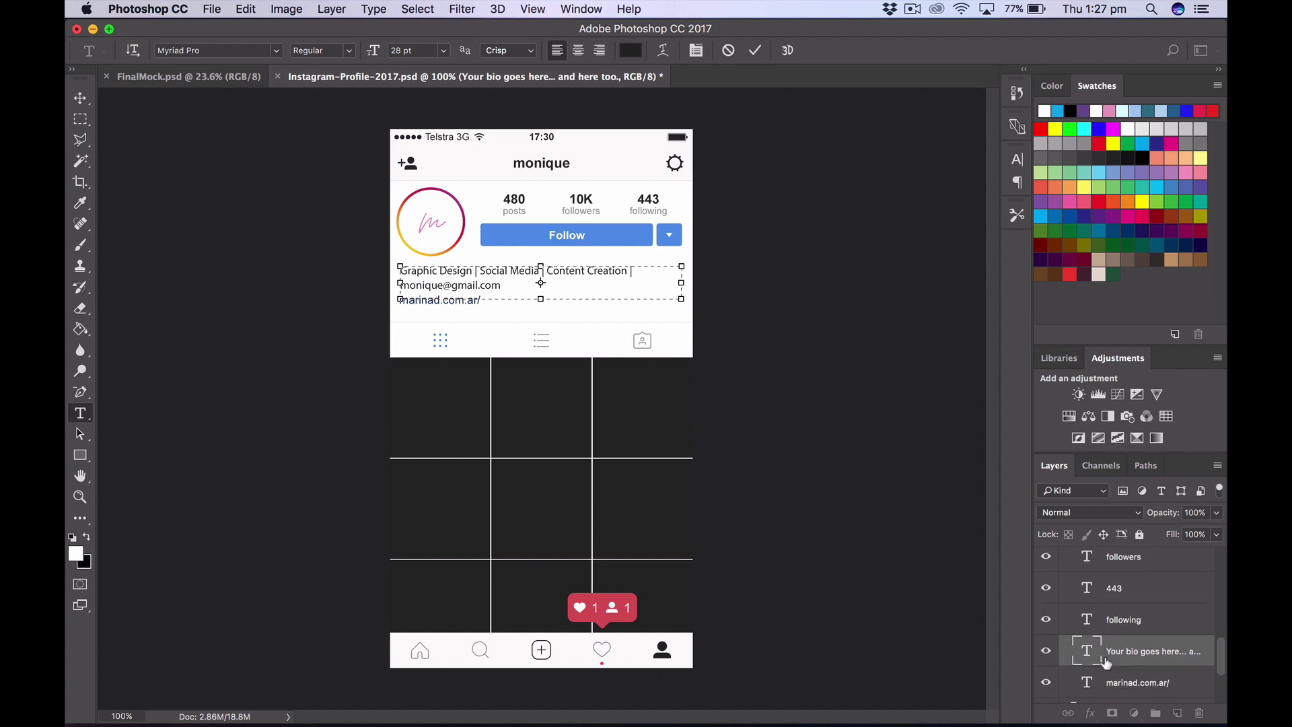
left_click(1087, 657)
- Type the profile's web address into the website line and commit it
double_click(1087, 656)
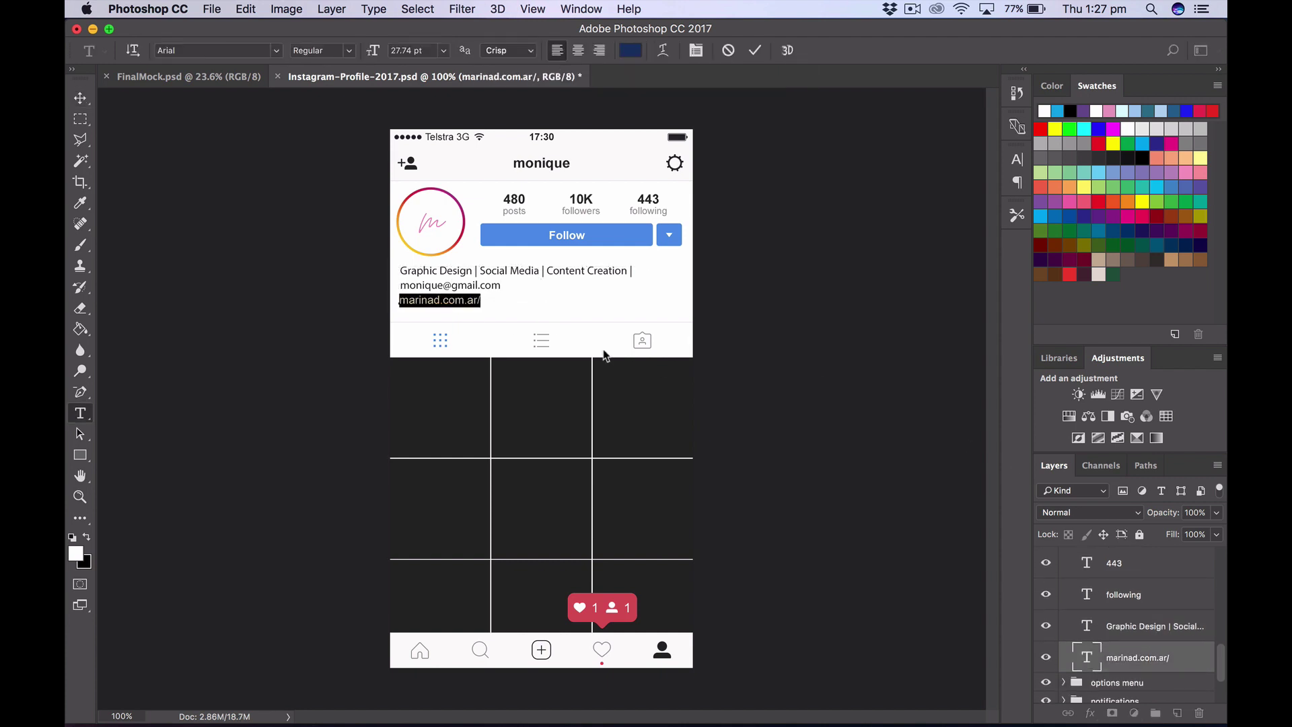
type("monique.com")
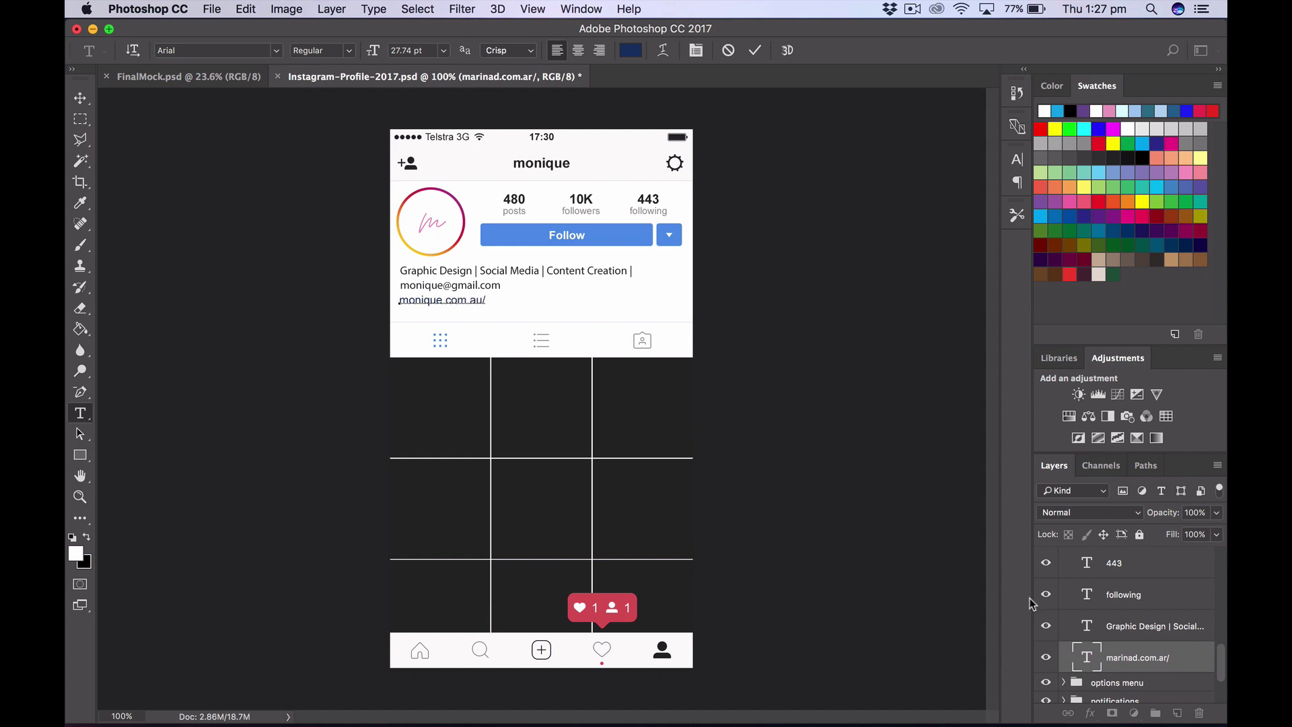
scroll(1081, 646, "up", 3)
scroll(1080, 632, "up", 5)
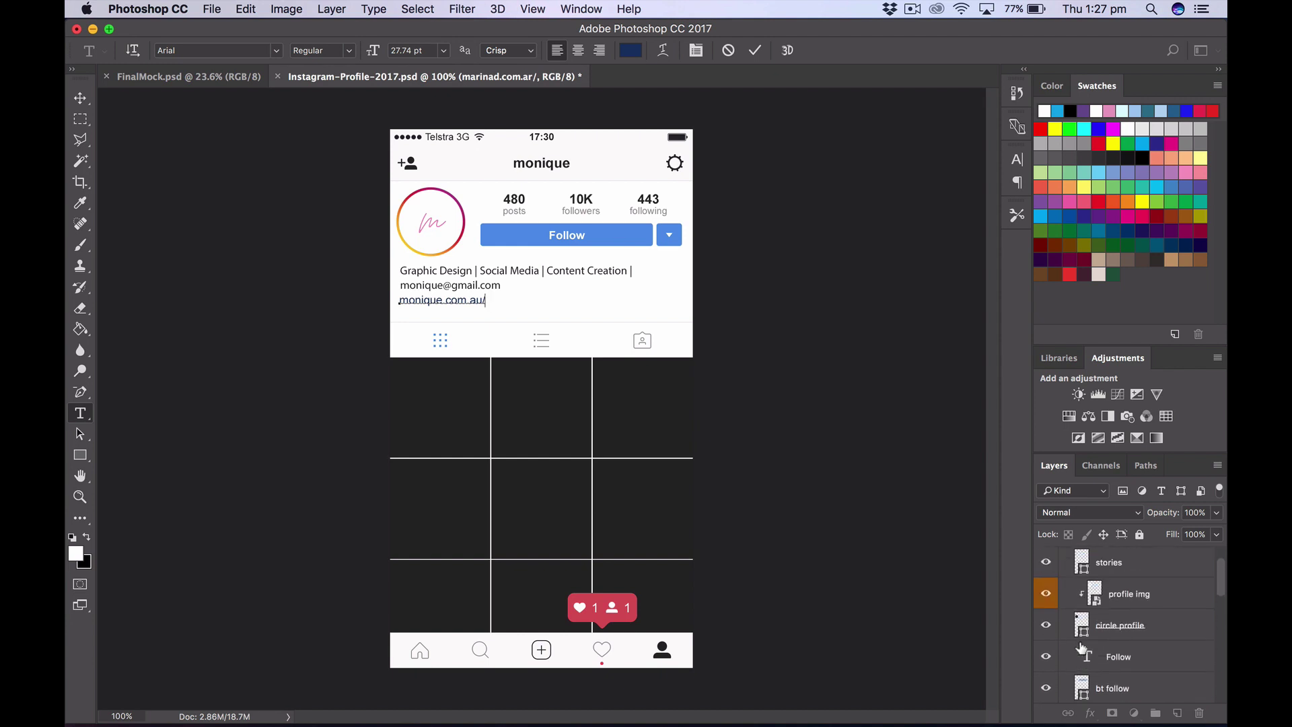
key("Escape")
- Collapse the profile info group and hide the red notification badge
key("v")
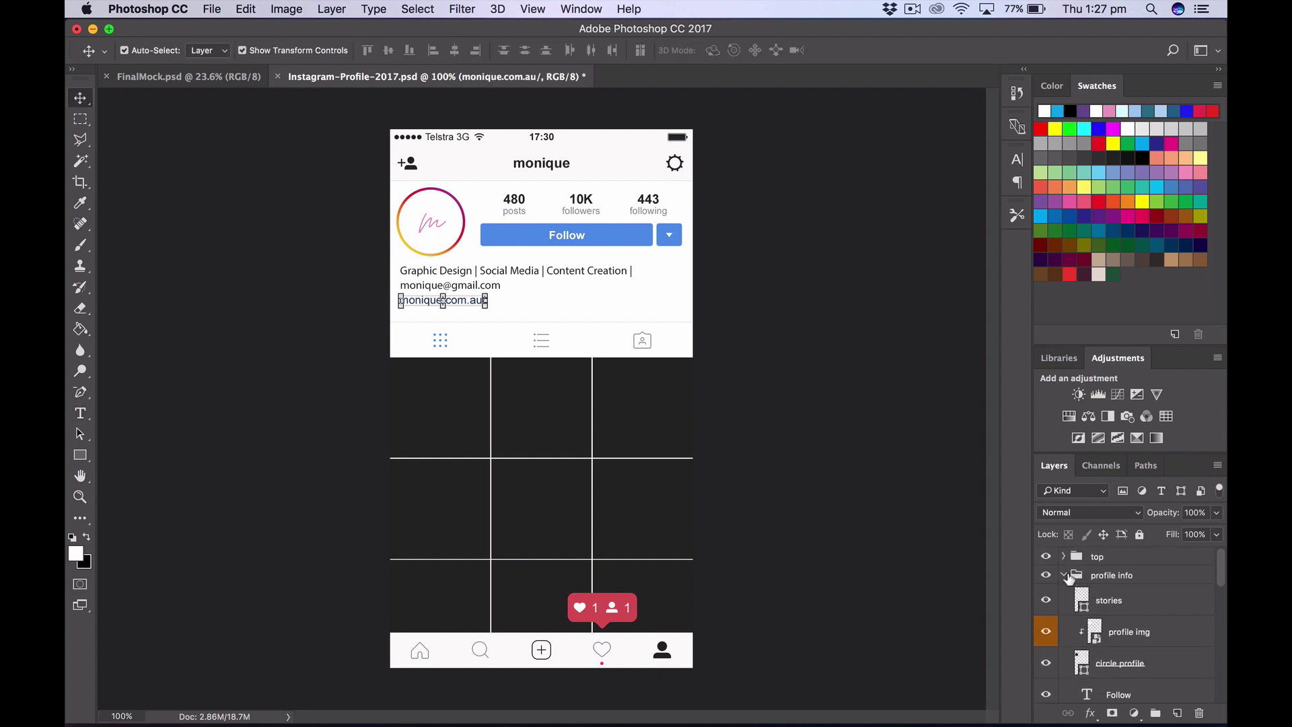
left_click(1064, 575)
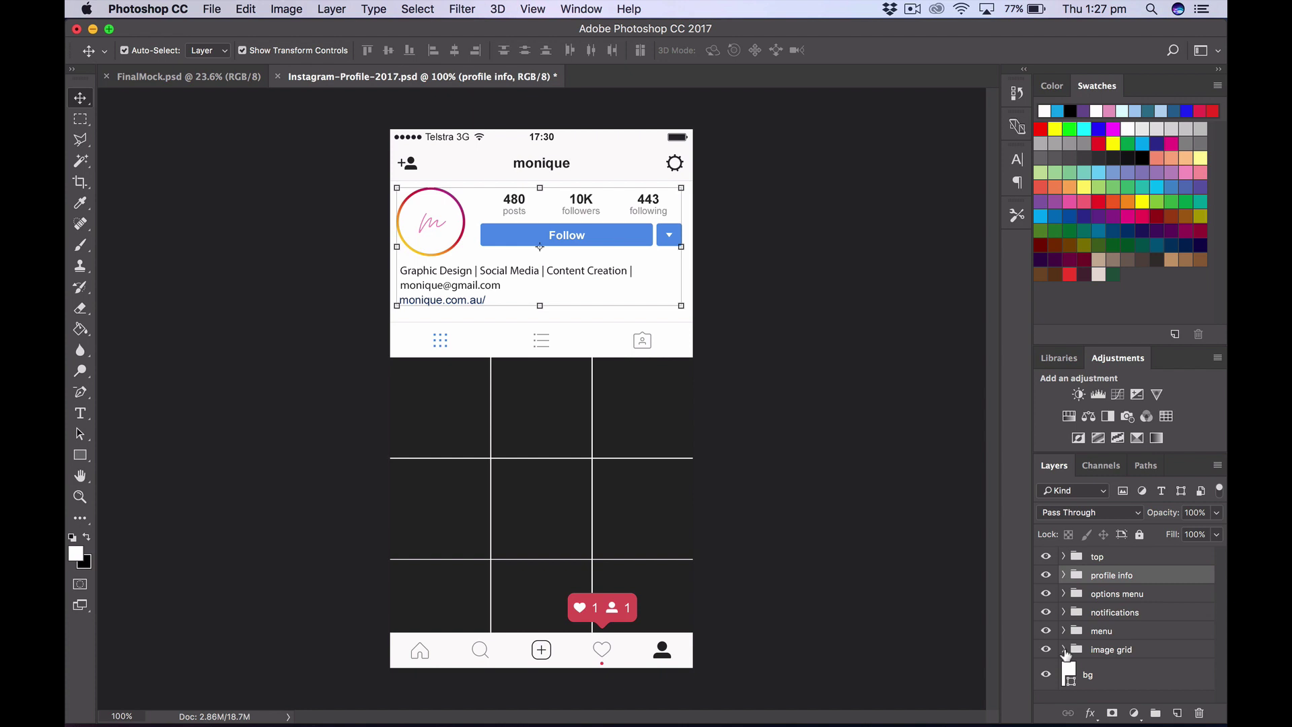
left_click(1063, 650)
left_click(1064, 650)
left_click(1048, 613)
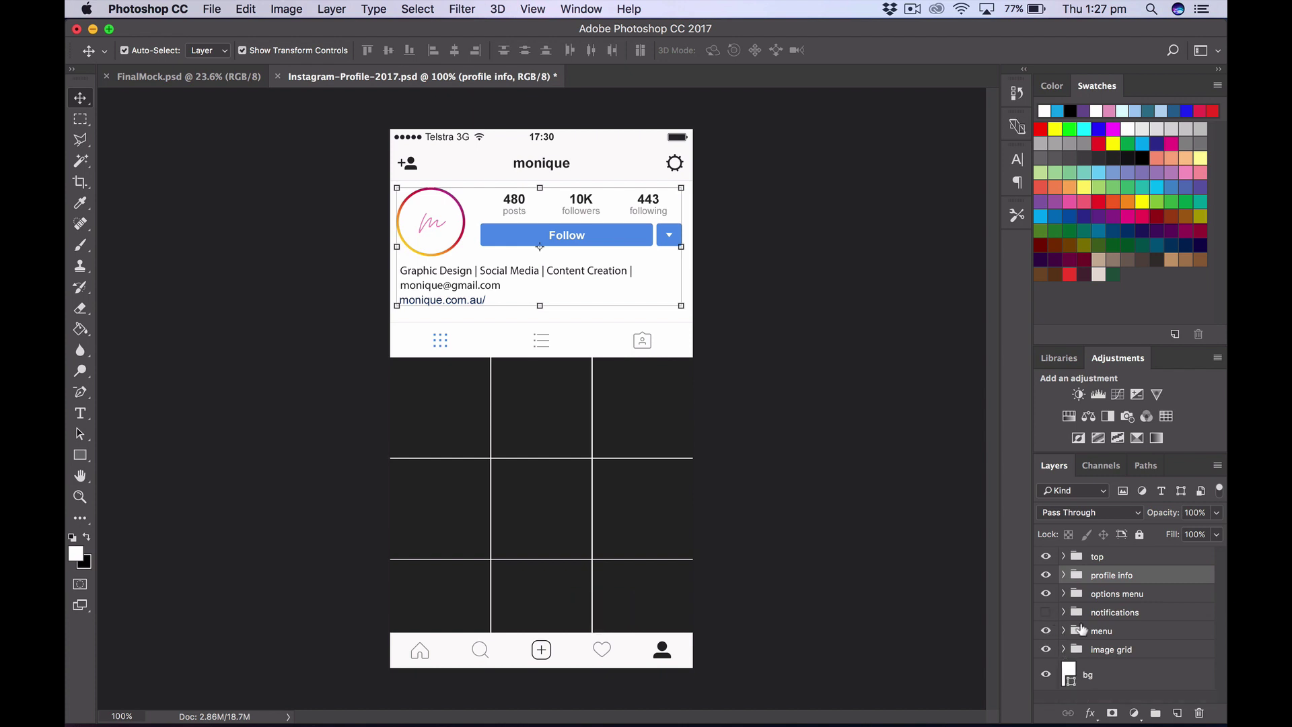
- Expand the image grid and toggle img, img1 and img2 to locate their cells
left_click(1063, 651)
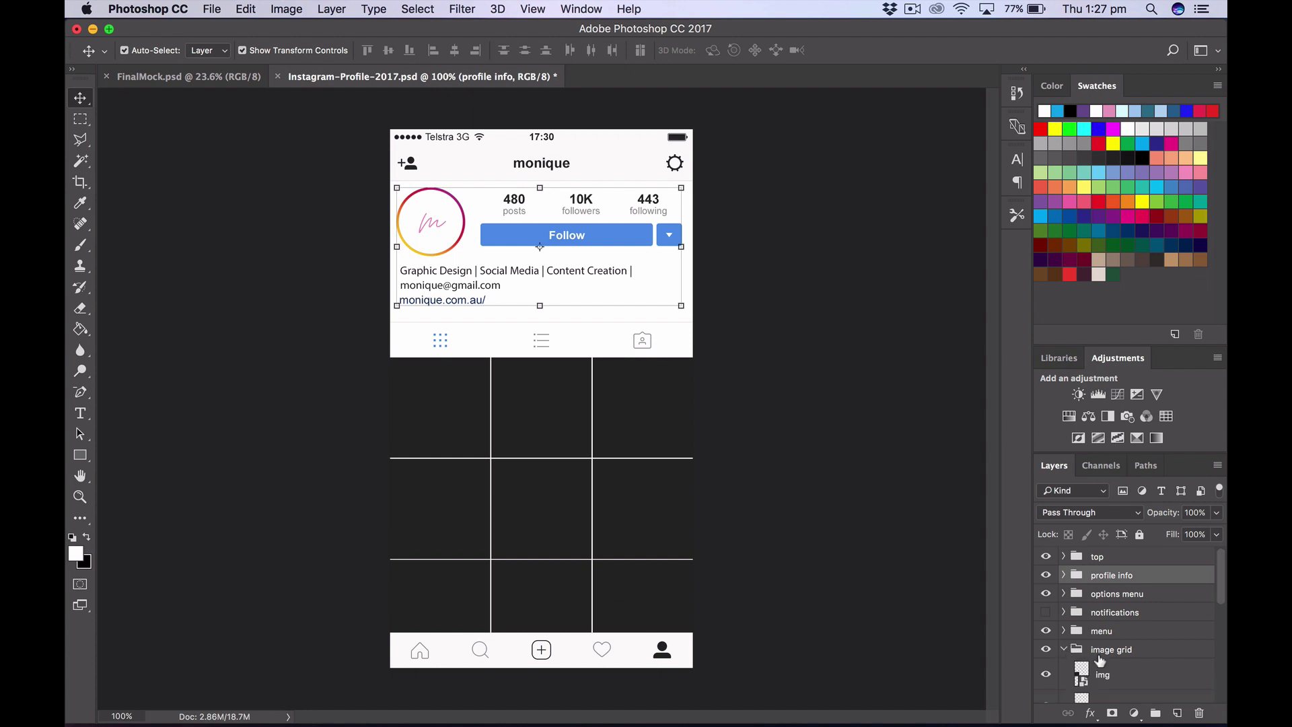
scroll(1104, 633, "down", 2)
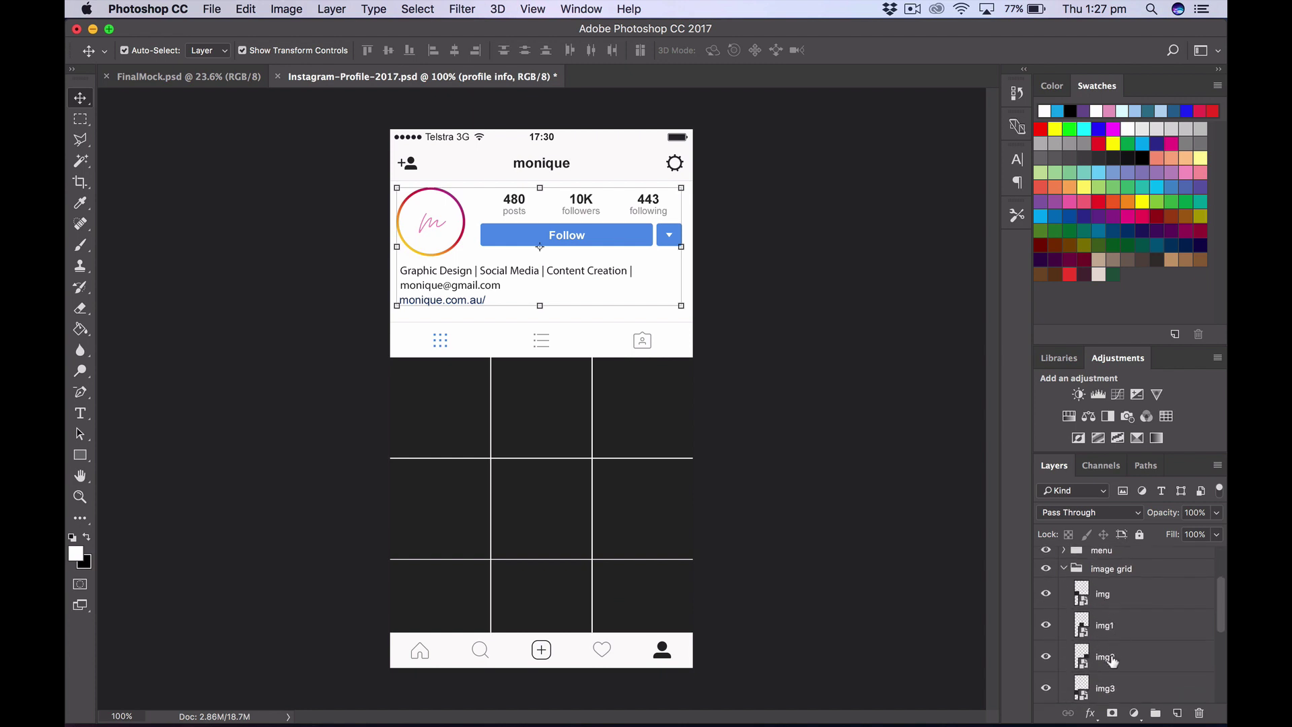
left_click(1045, 594)
left_click(1045, 593)
left_click(1045, 625)
left_click(1045, 625)
left_click(1046, 657)
left_click(1046, 658)
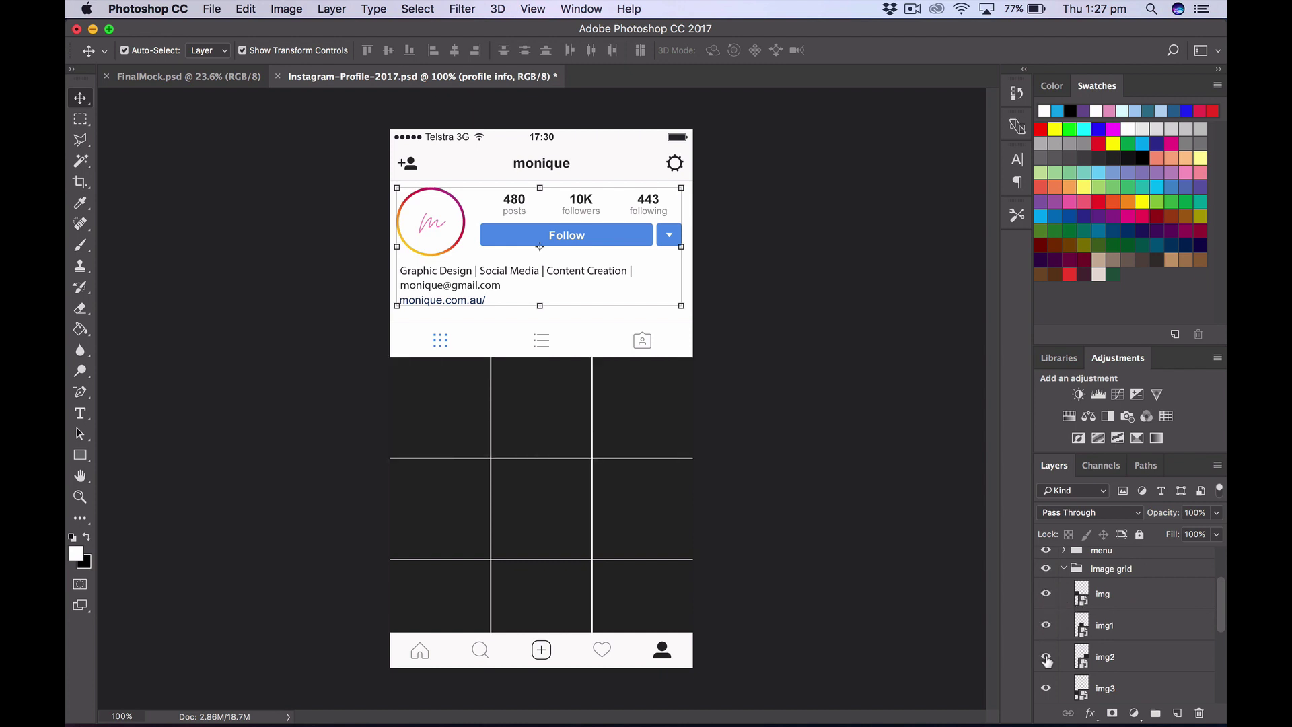
- Open the img placeholder's smart object as img.psb
double_click(1082, 598)
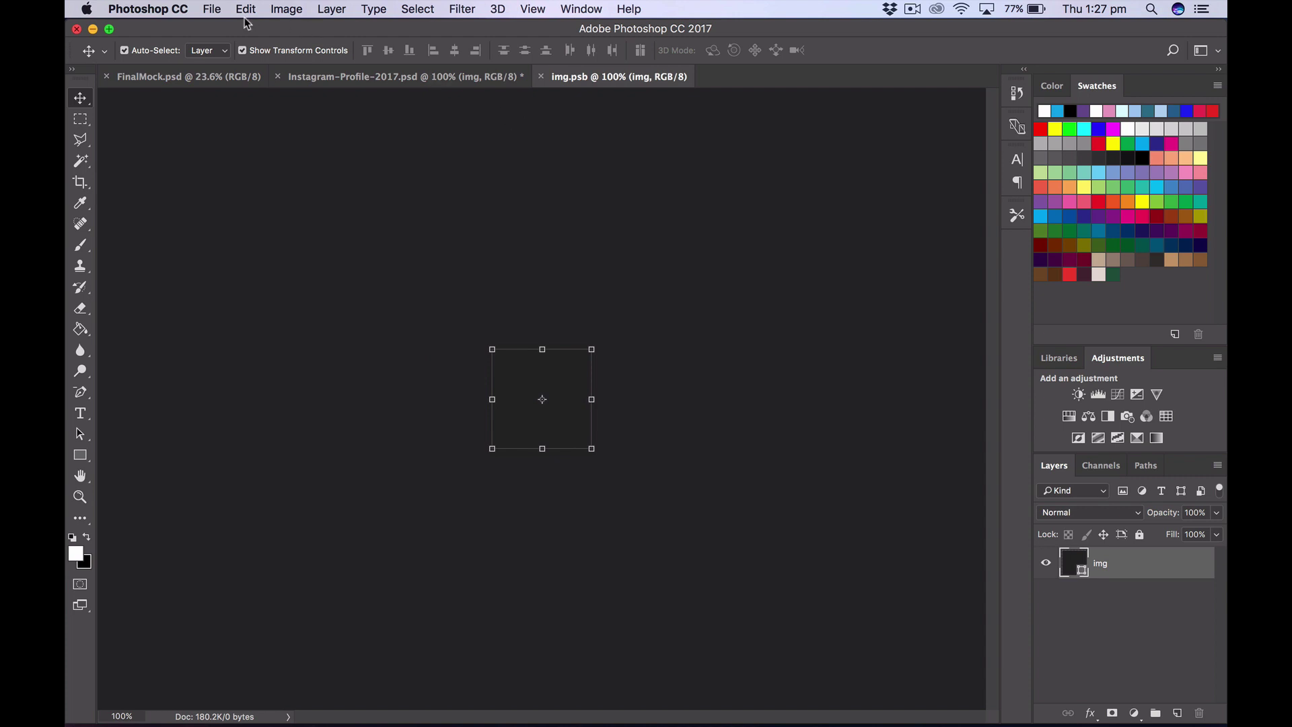
left_click(212, 9)
mouse_move(246, 9)
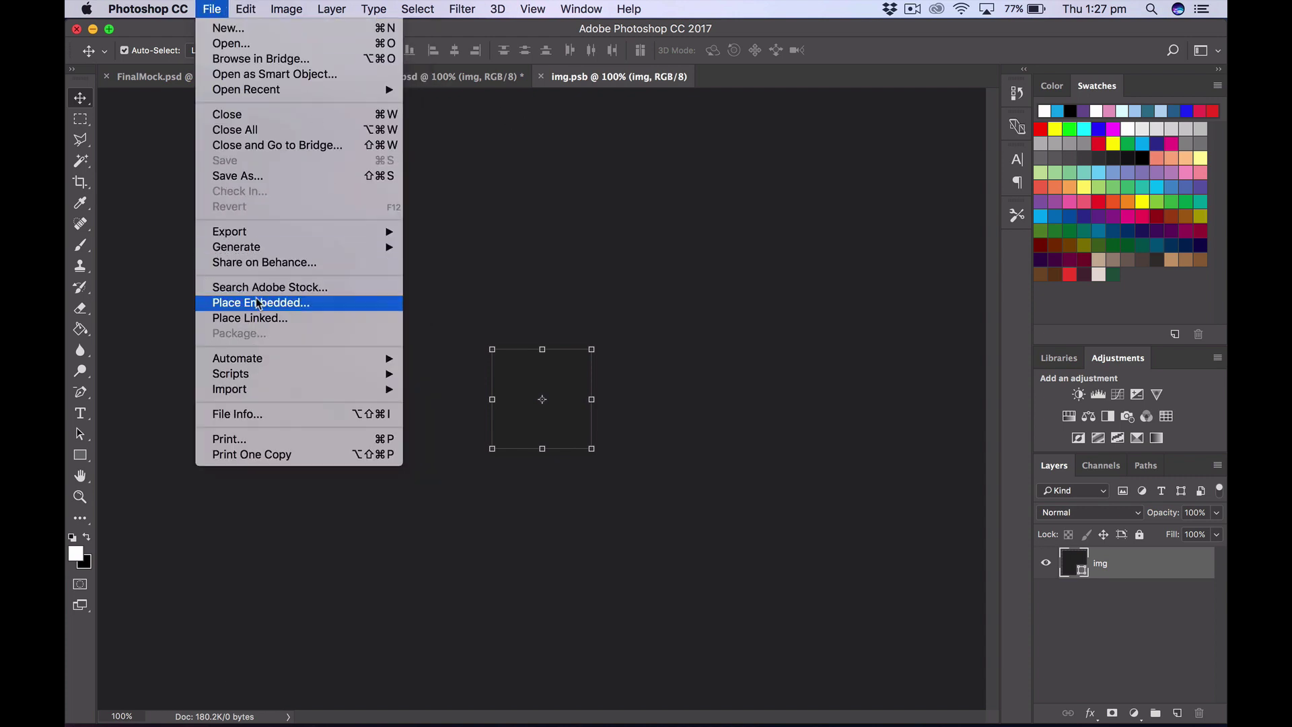
- Start Place Embedded and browse to INSTA MOCK > Images, previewing the photos
left_click(258, 303)
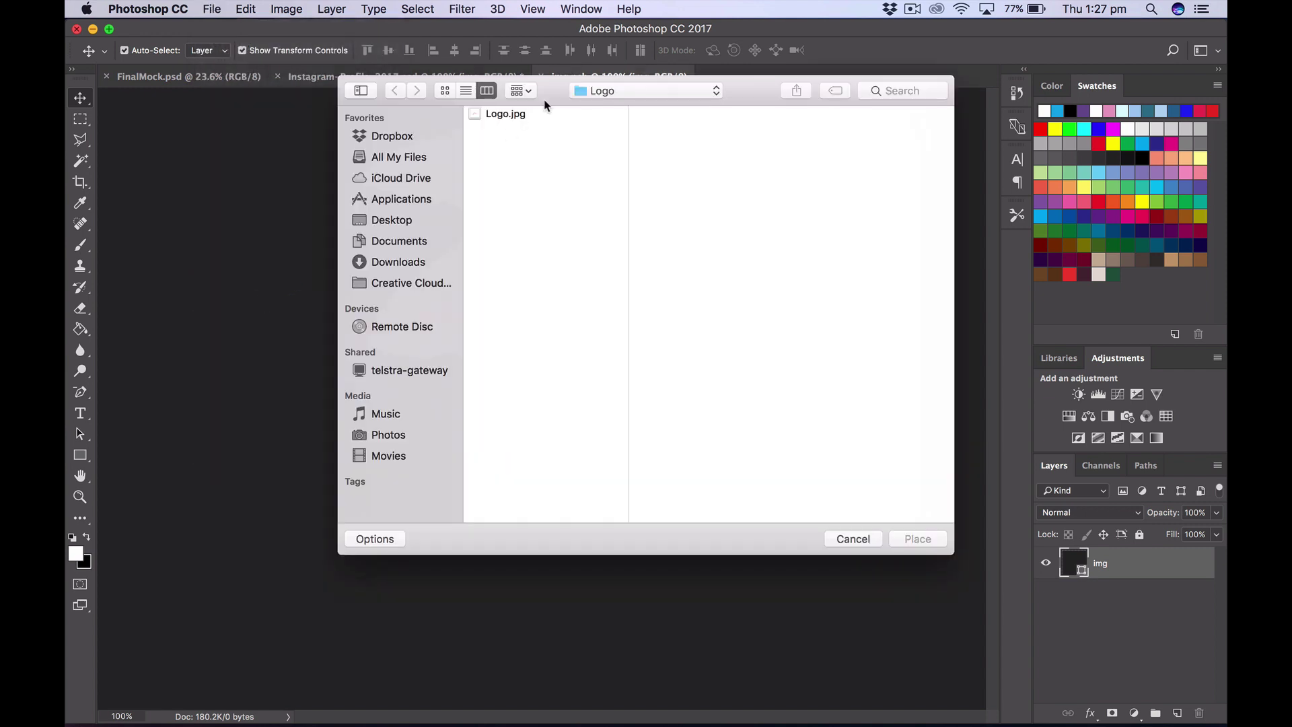
left_click(601, 90)
left_click(603, 112)
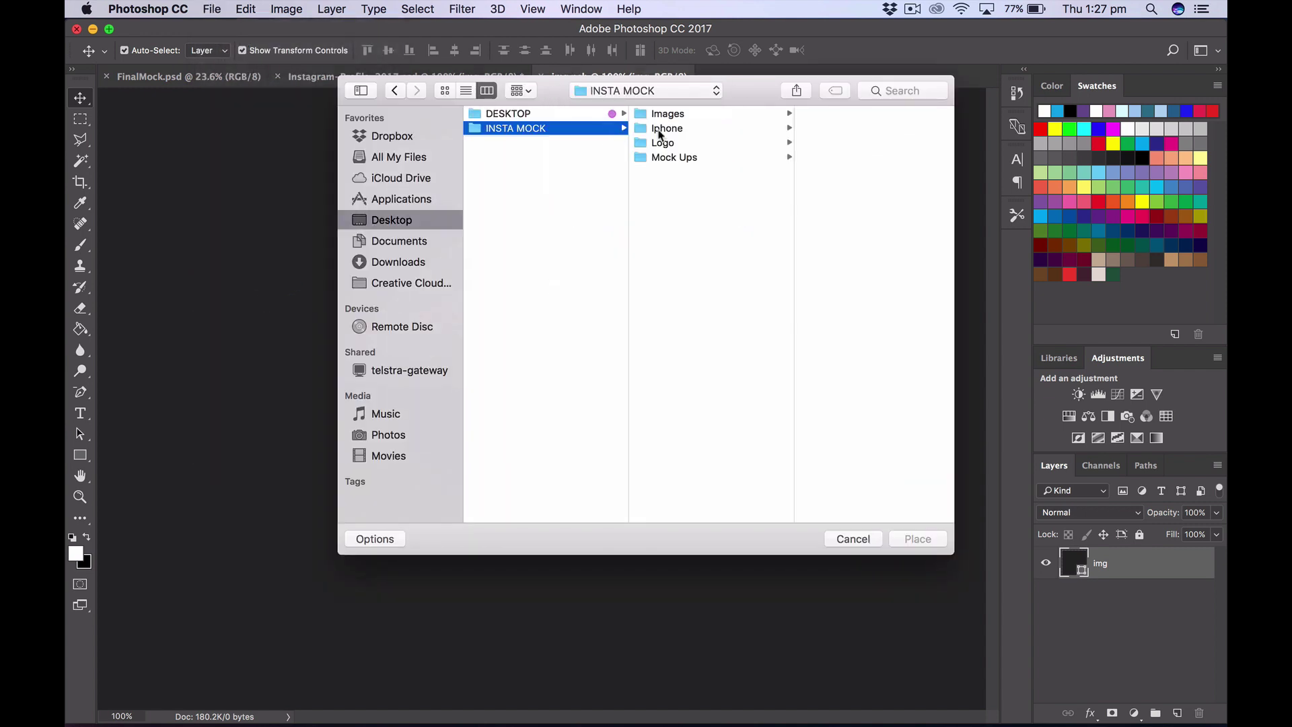
left_click(685, 115)
left_click(860, 115)
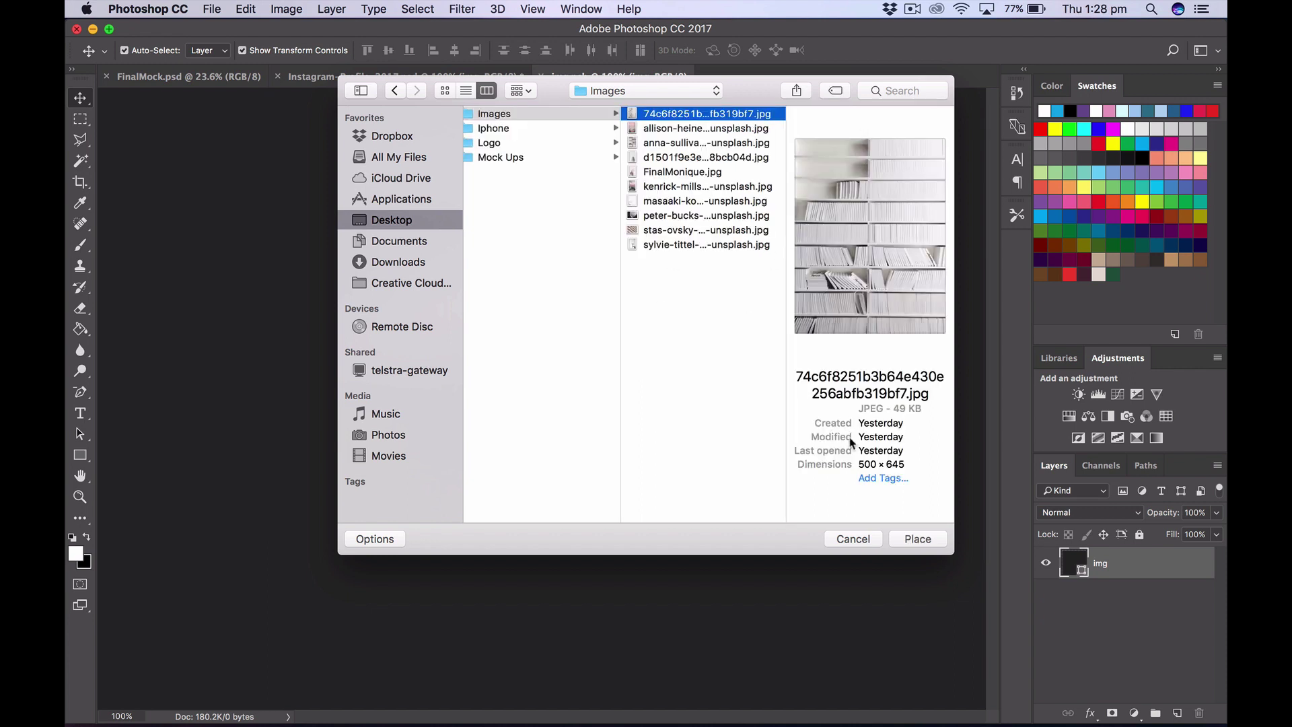
left_click(727, 132)
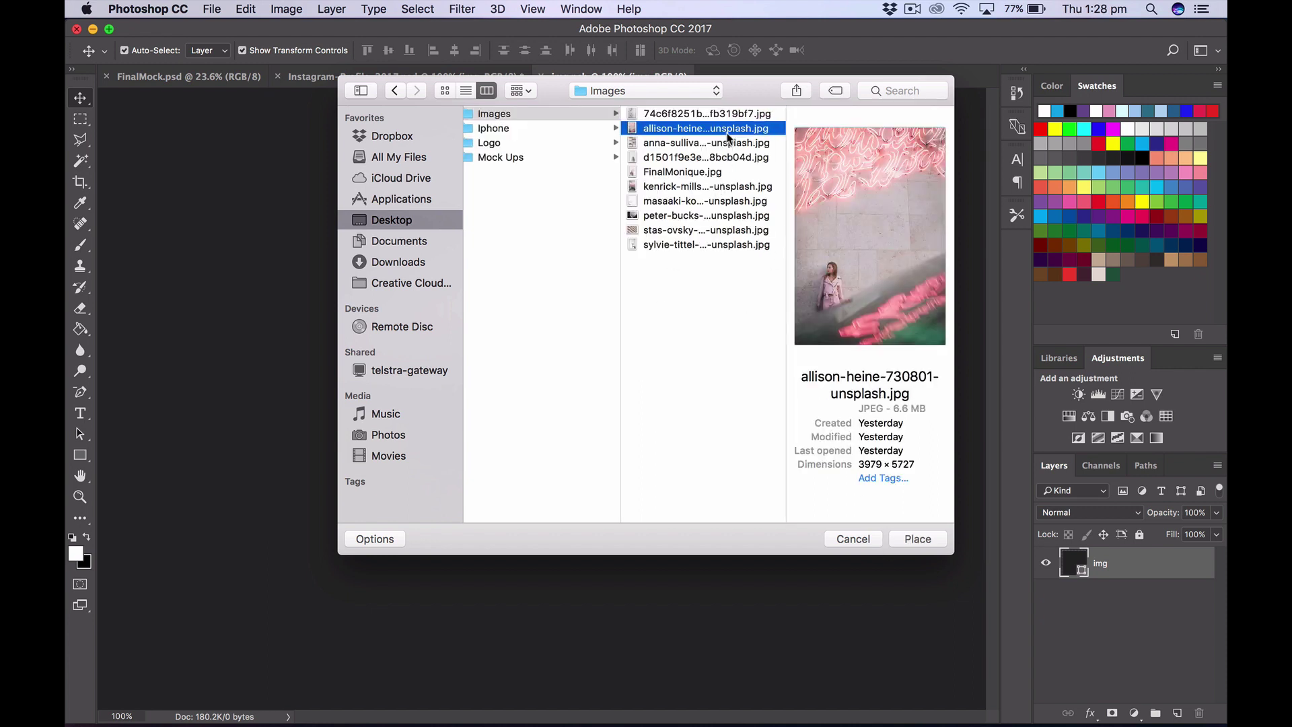
left_click(729, 143)
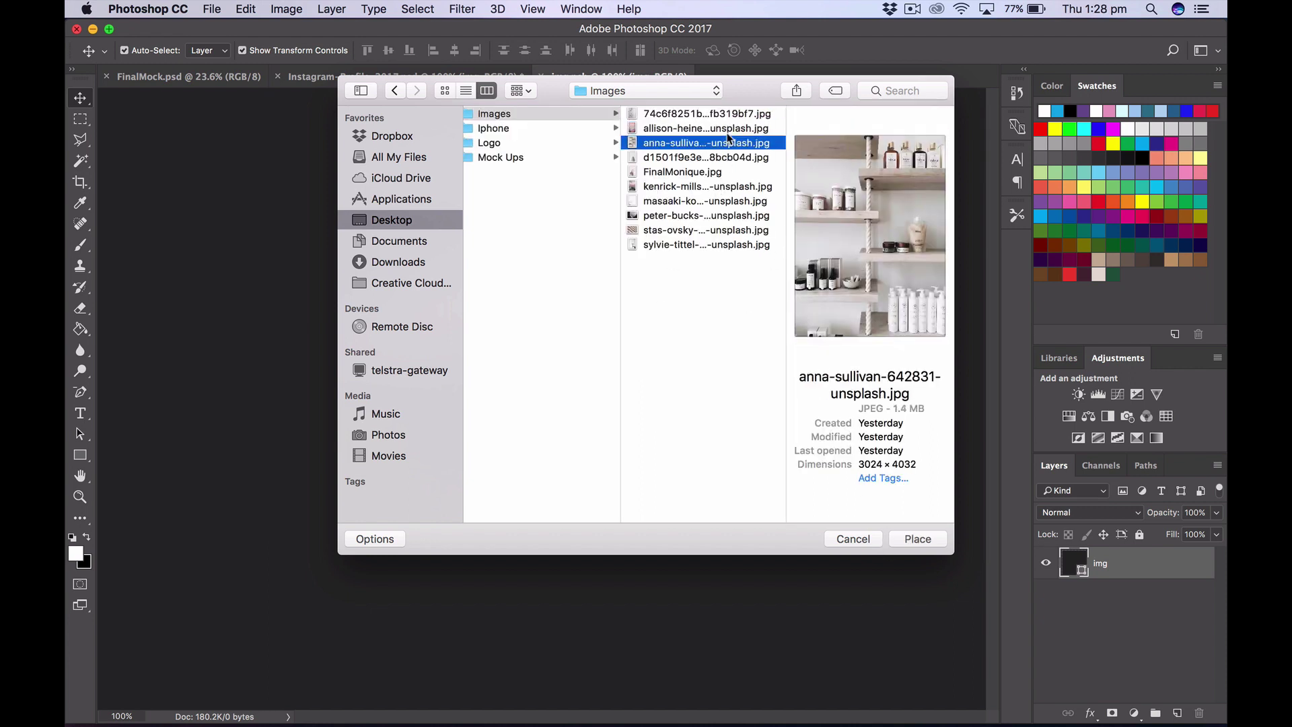
left_click(728, 246)
- Pick the white bookshelf photo and place it into img.psb
key("Up")
key("Up")
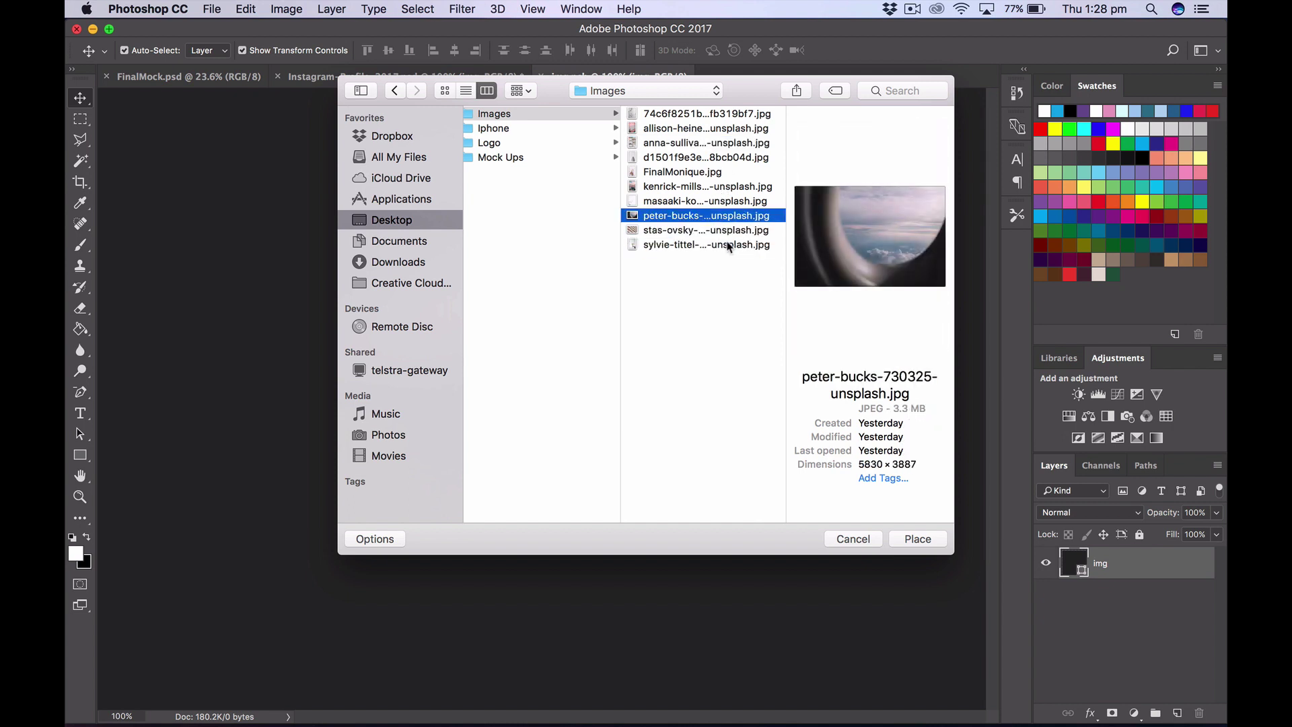
key("Down")
left_click(728, 188)
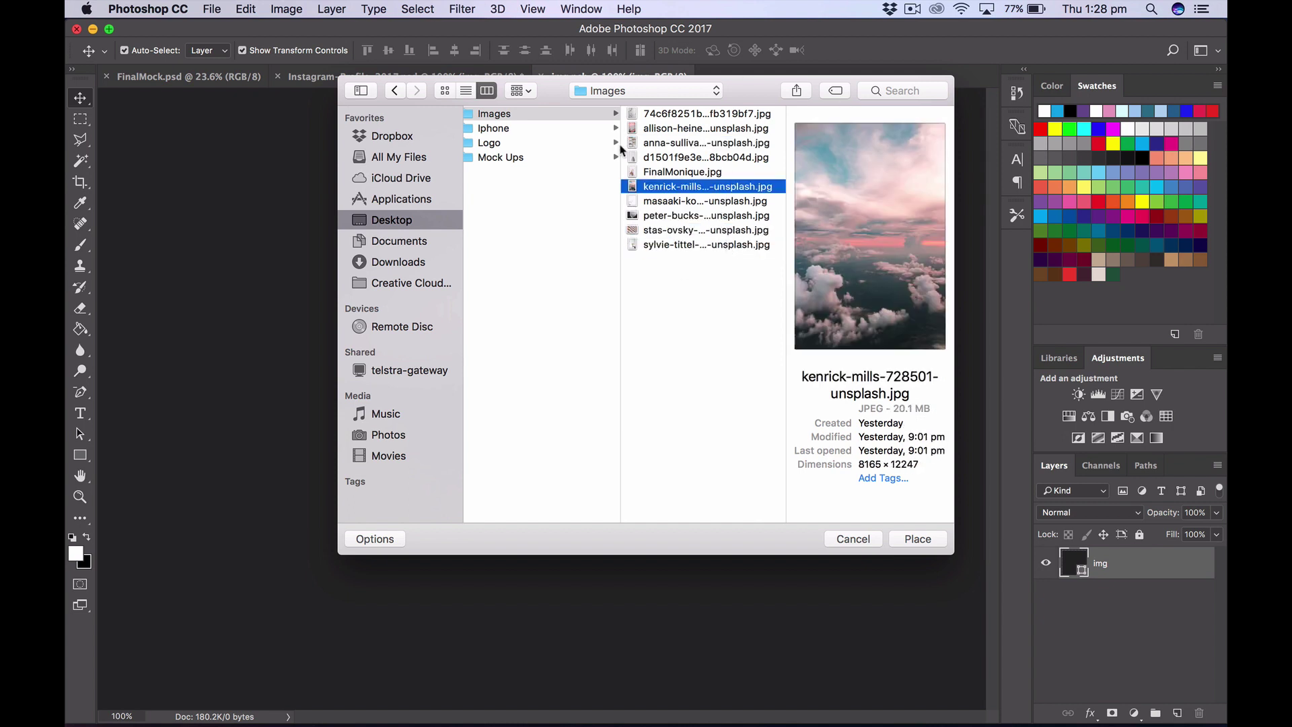
left_click_drag(545, 94, 724, 66)
left_click(819, 94)
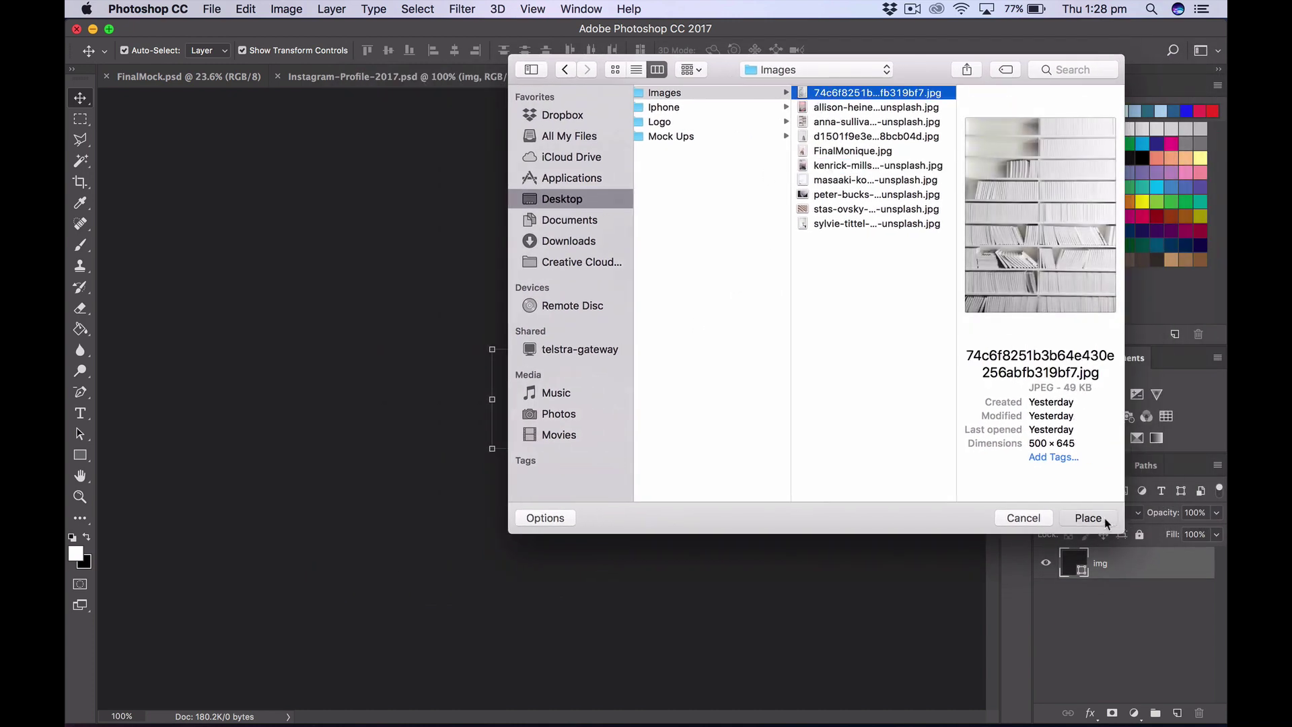
left_click(1088, 518)
- Scale the bookshelf photo to about 61% over the square, commit, save and close img.psb
left_click_drag(564, 414, 539, 445)
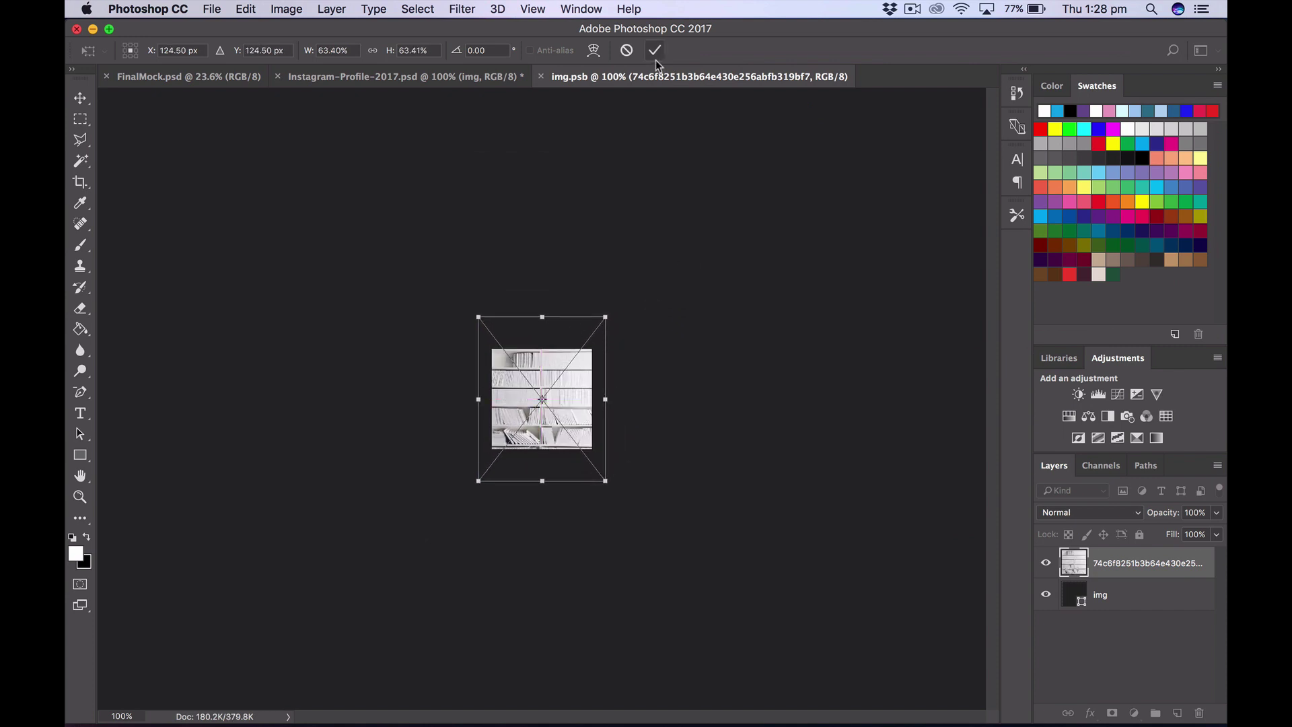
left_click_drag(606, 323, 604, 326)
left_click_drag(585, 383, 590, 384)
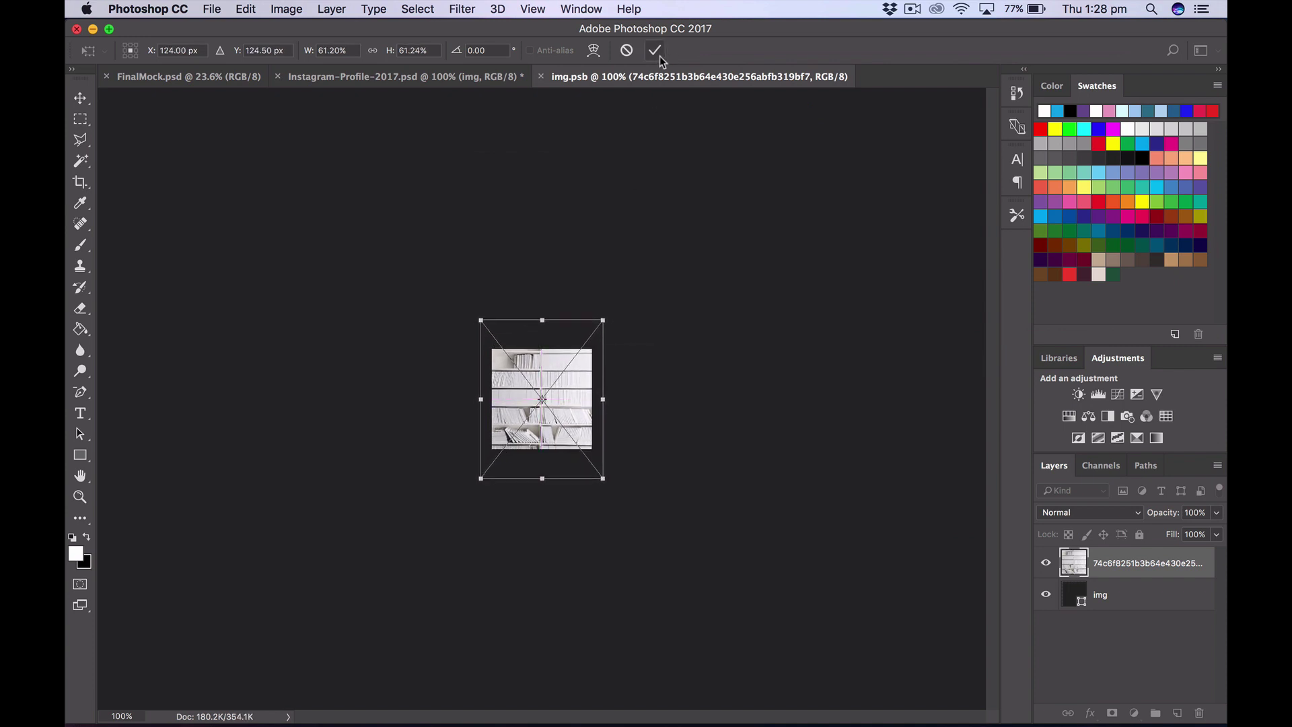
left_click(655, 51)
key("super+s")
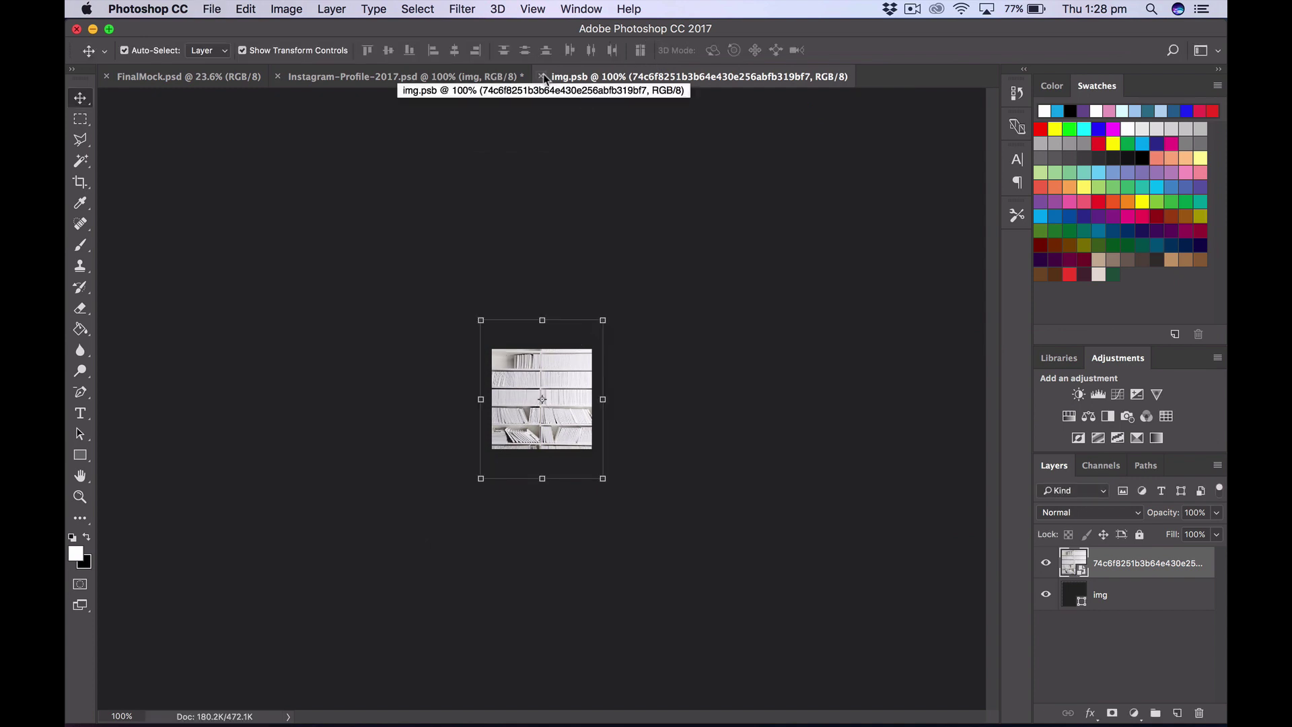
left_click(543, 76)
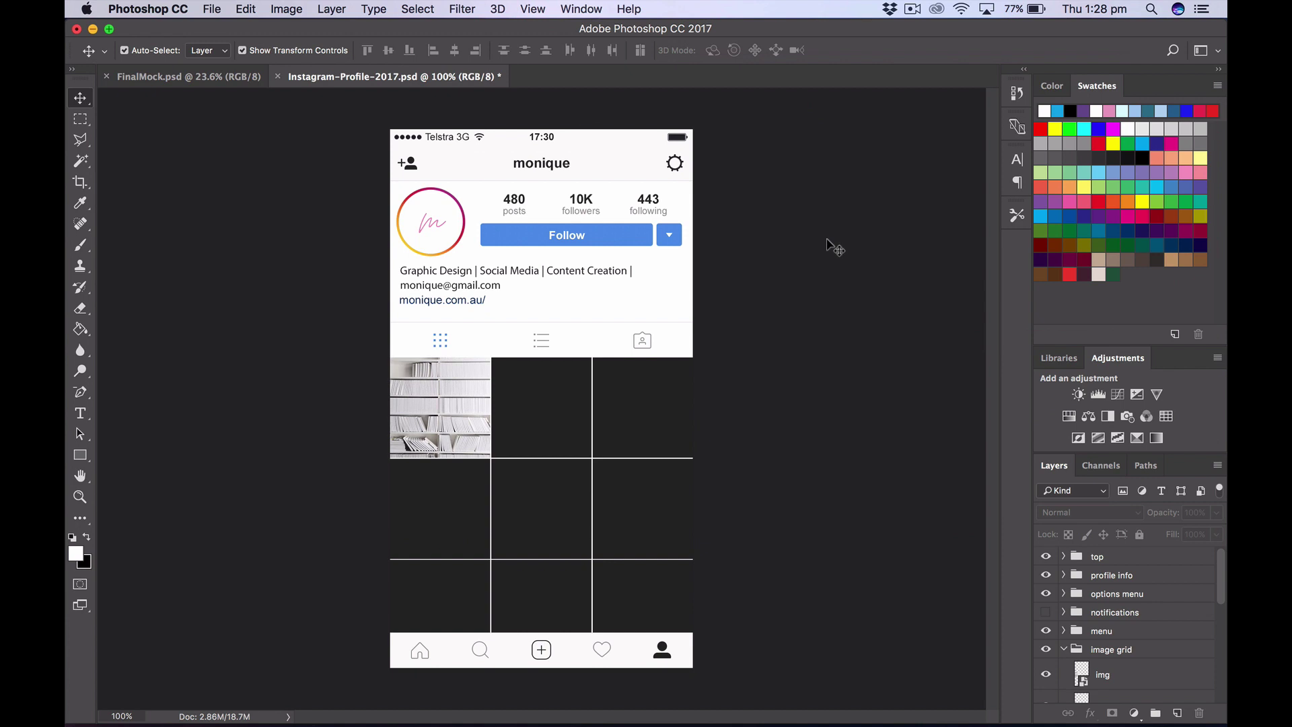
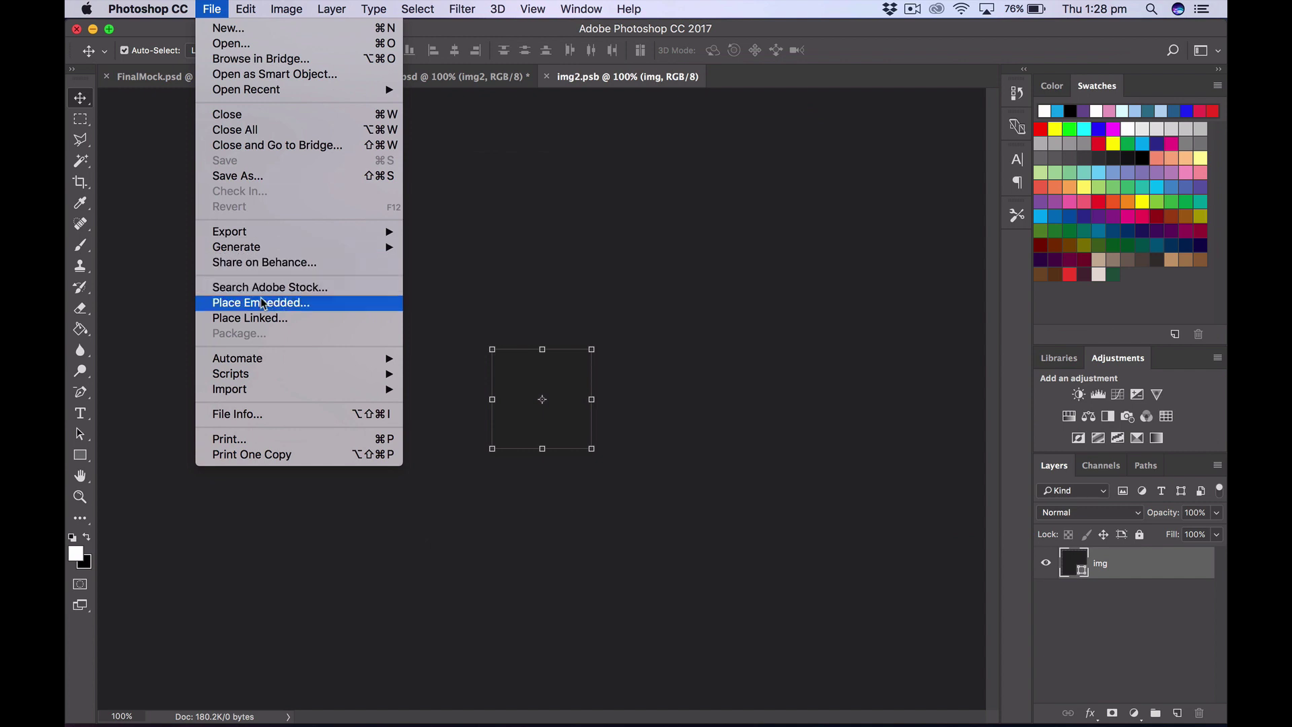
- Place the triangular building photo in img2, scale it to fill the square, and close back to the grid
left_click(704, 137)
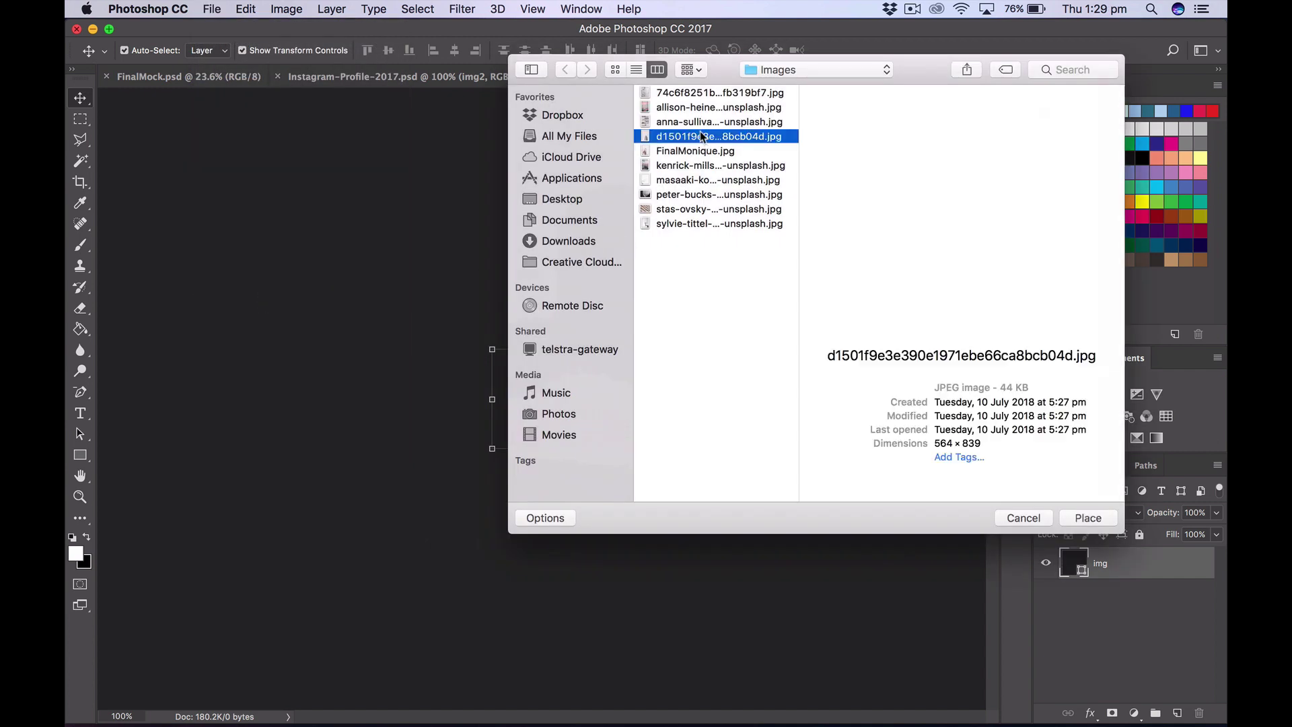
left_click(702, 197)
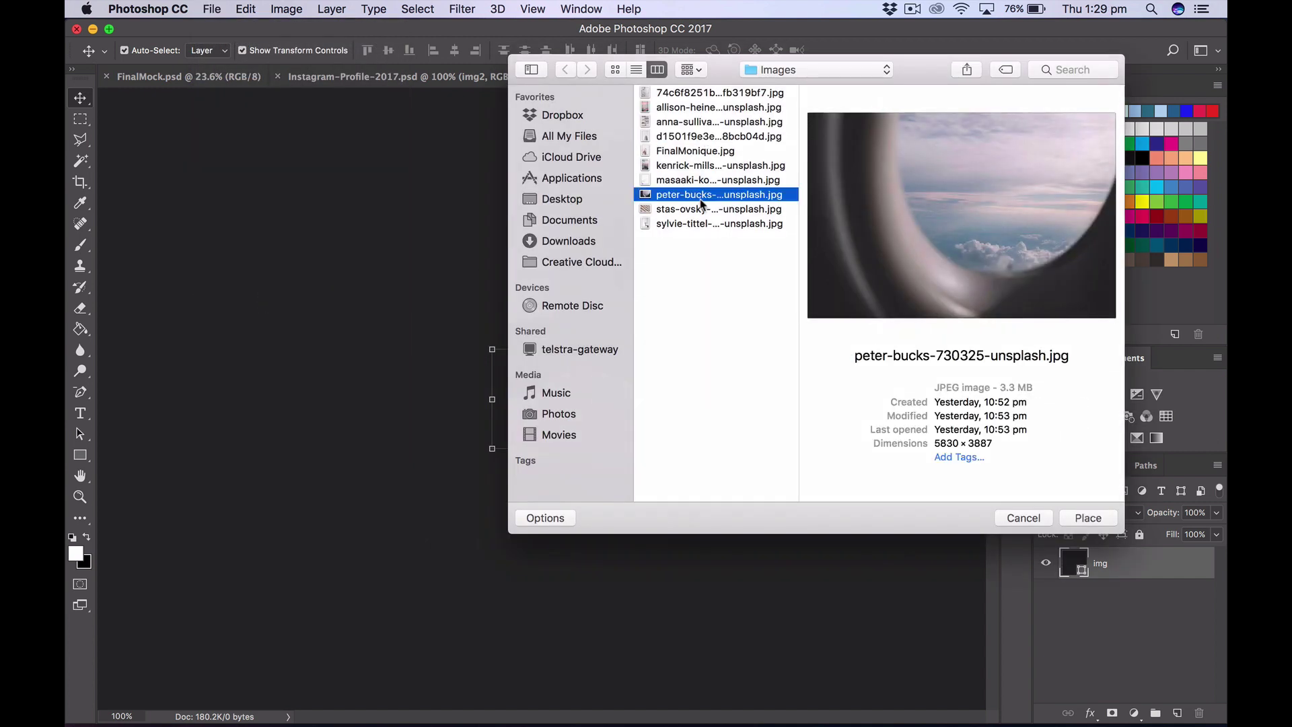
left_click(698, 137)
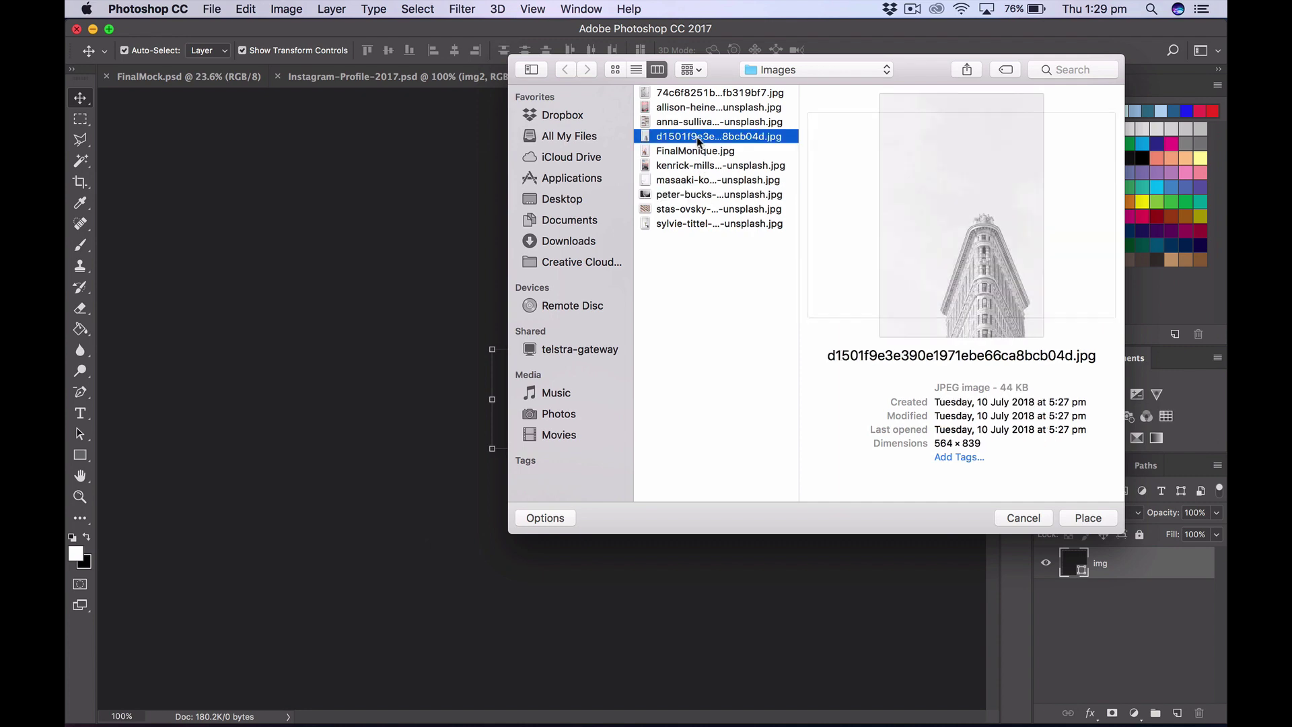
left_click(1072, 517)
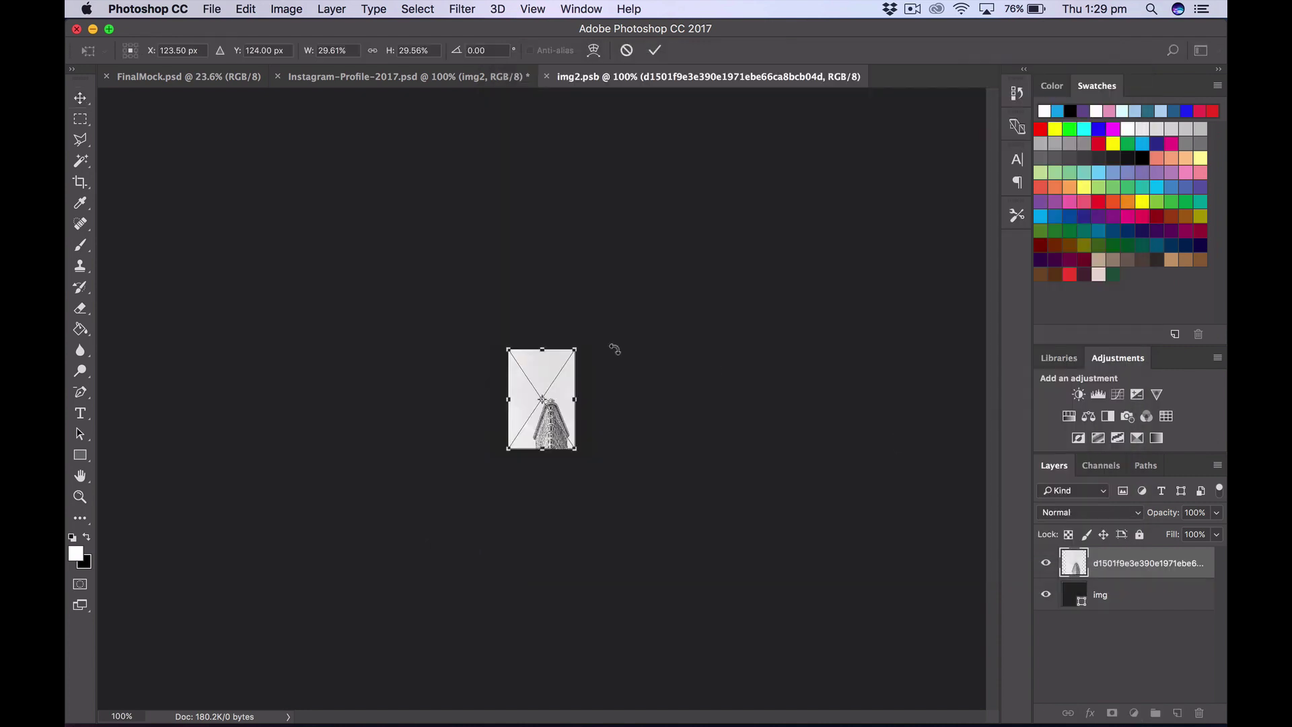
left_click_drag(576, 349, 609, 296)
left_click_drag(570, 397, 549, 413)
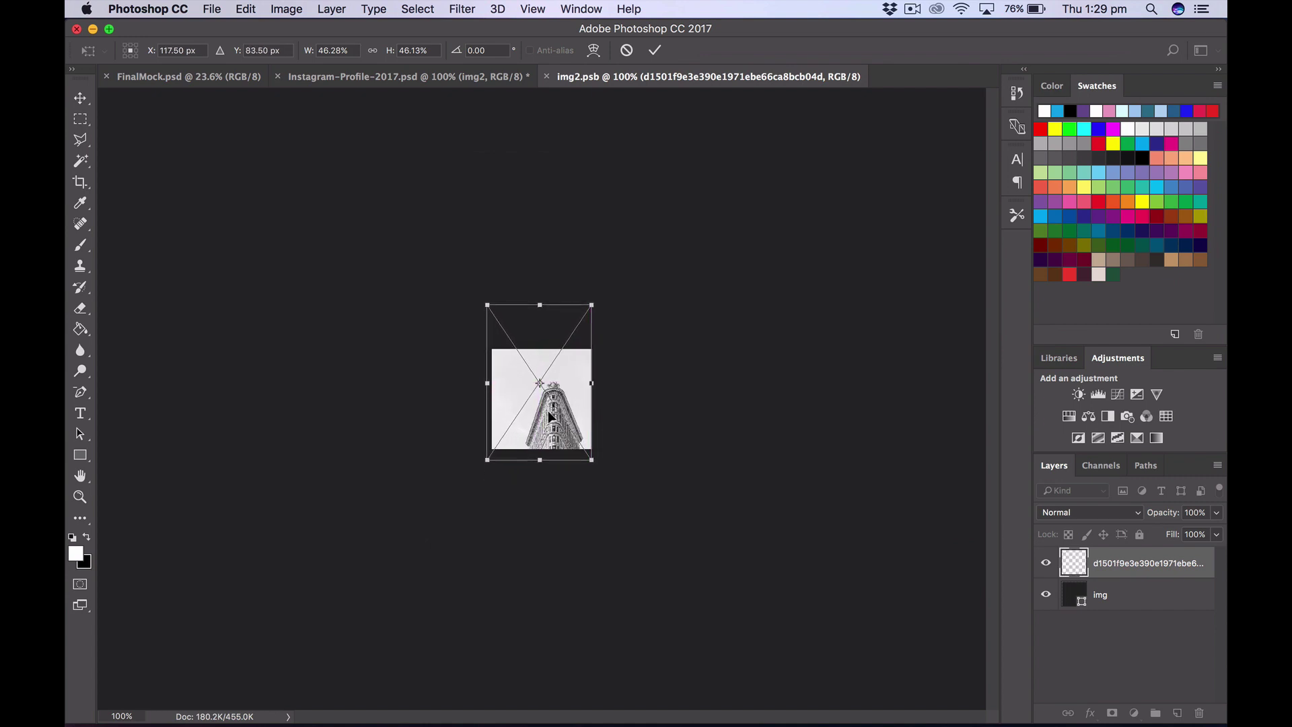
left_click(655, 51)
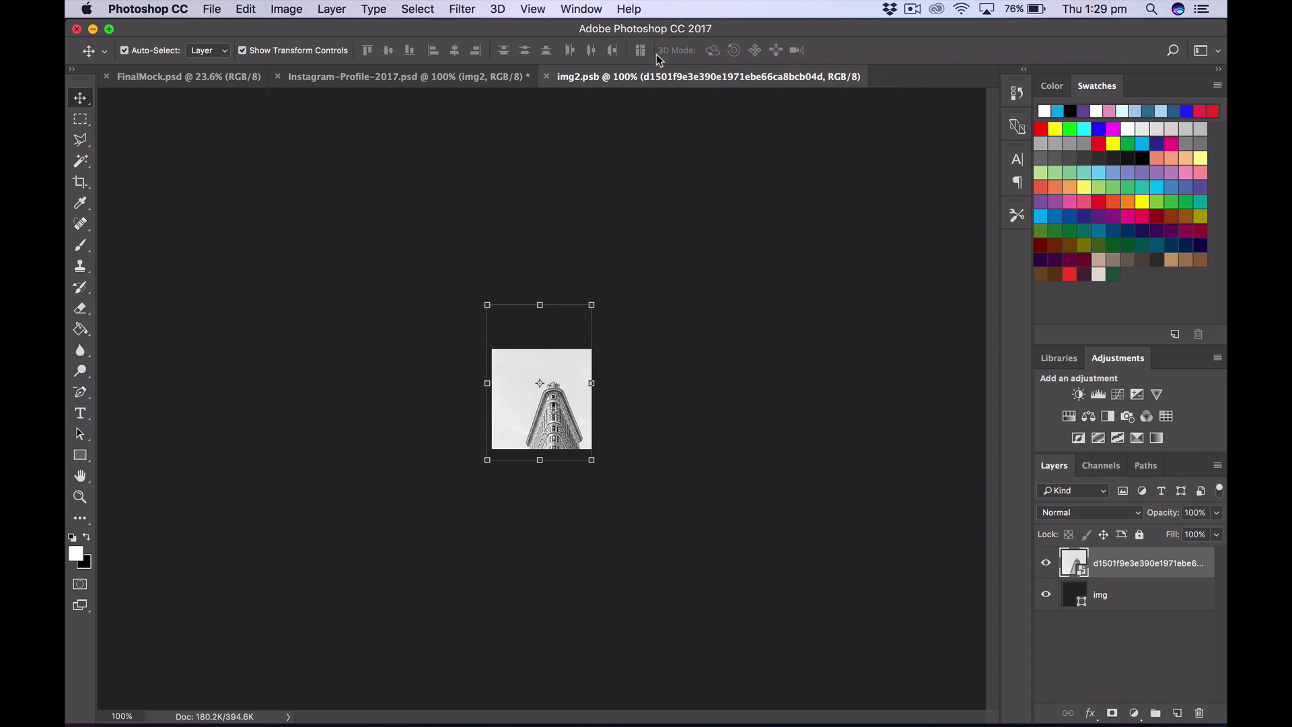
left_click(546, 76)
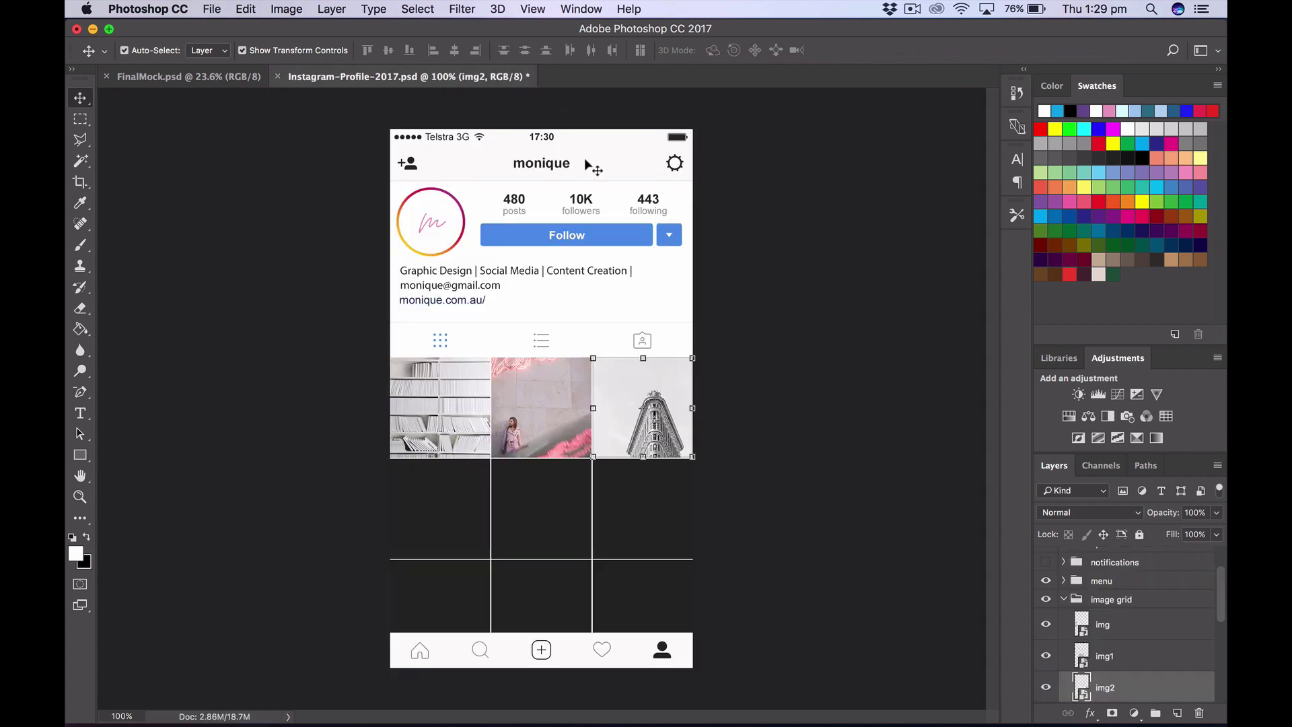
left_click(849, 499)
- Open the img3 smart object and embed the kenrick-mills pink cloud photo
scroll(1138, 667, "down", 2)
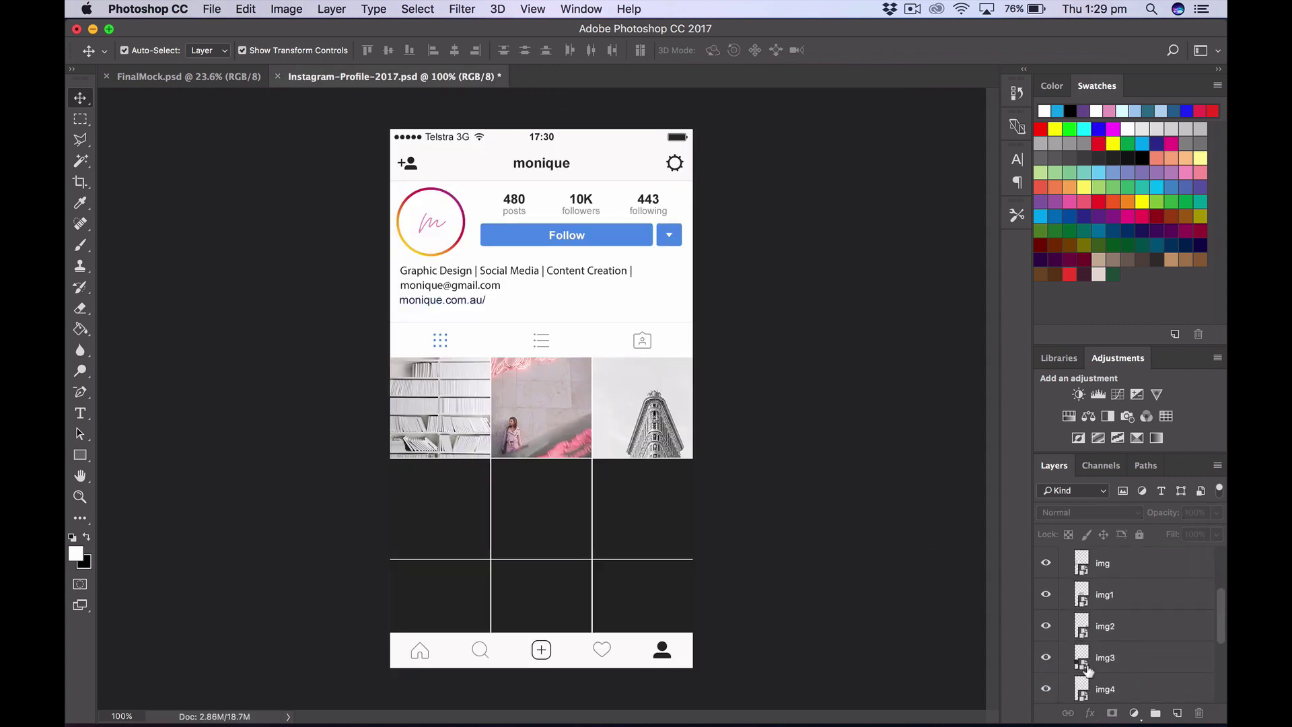
double_click(1084, 667)
left_click(202, 8)
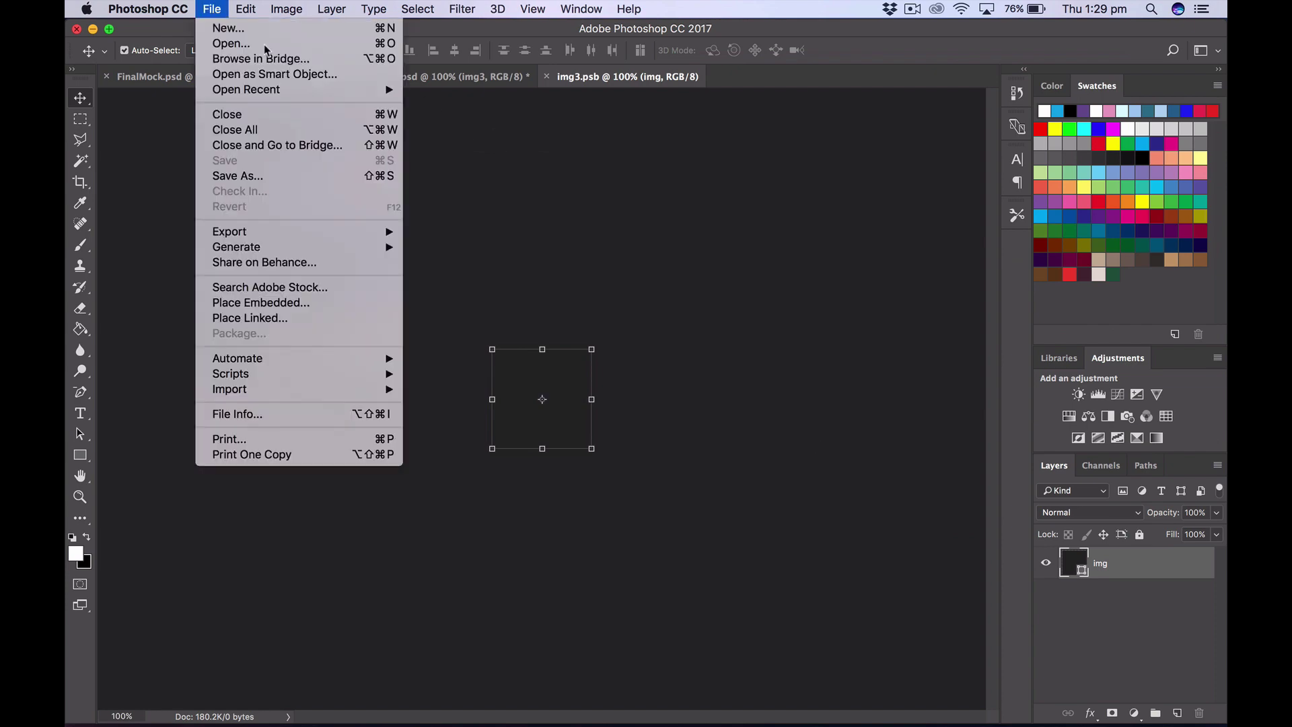
left_click(250, 304)
left_click(715, 200)
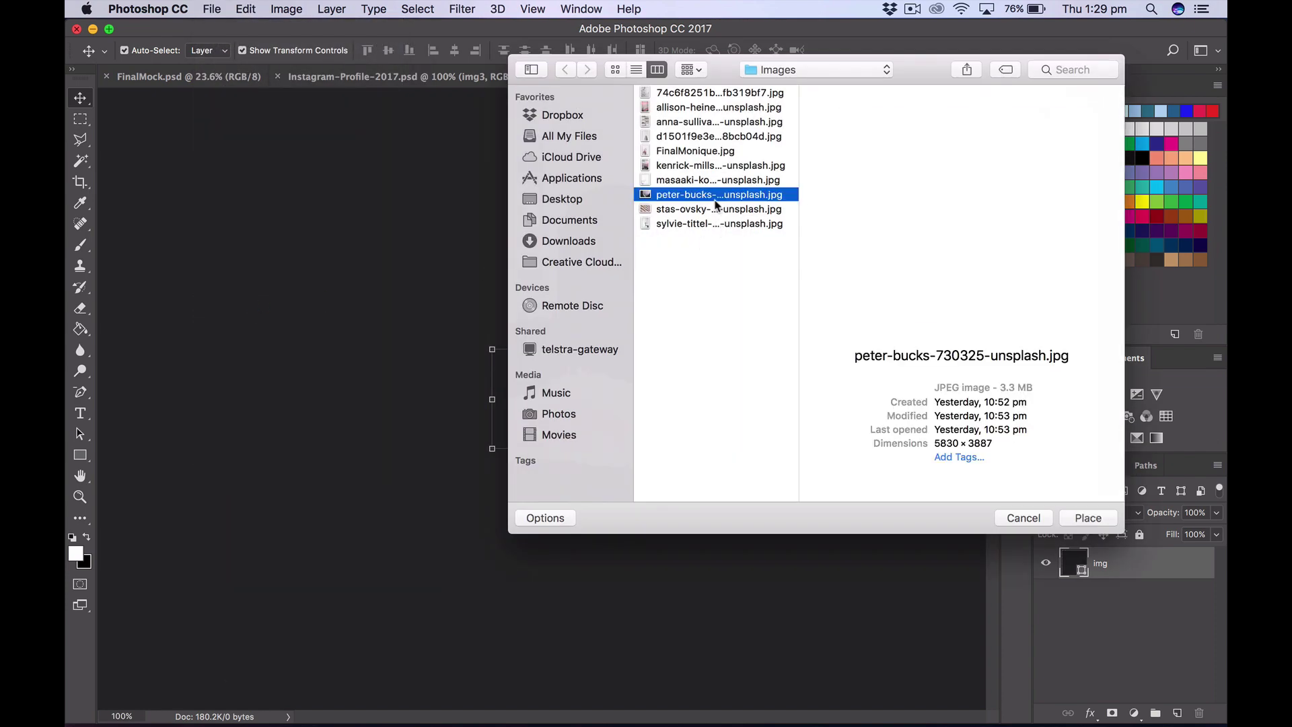
left_click(712, 167)
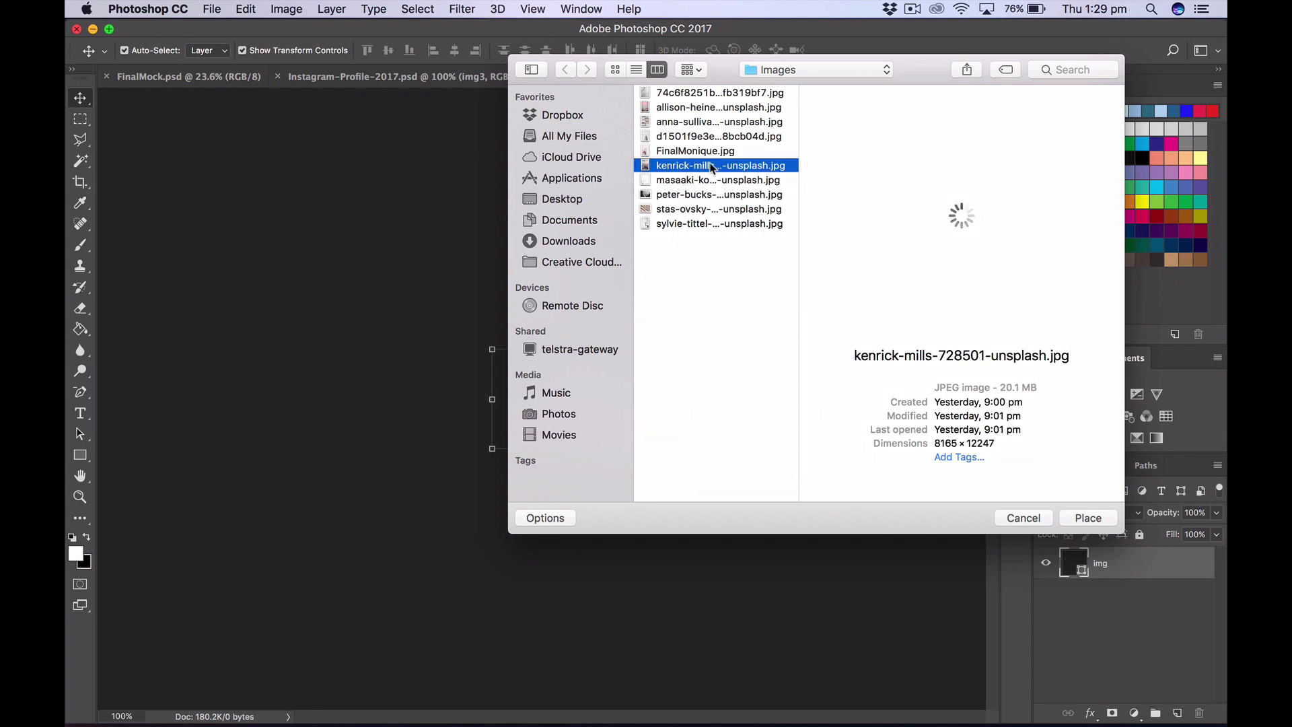
left_click(1077, 519)
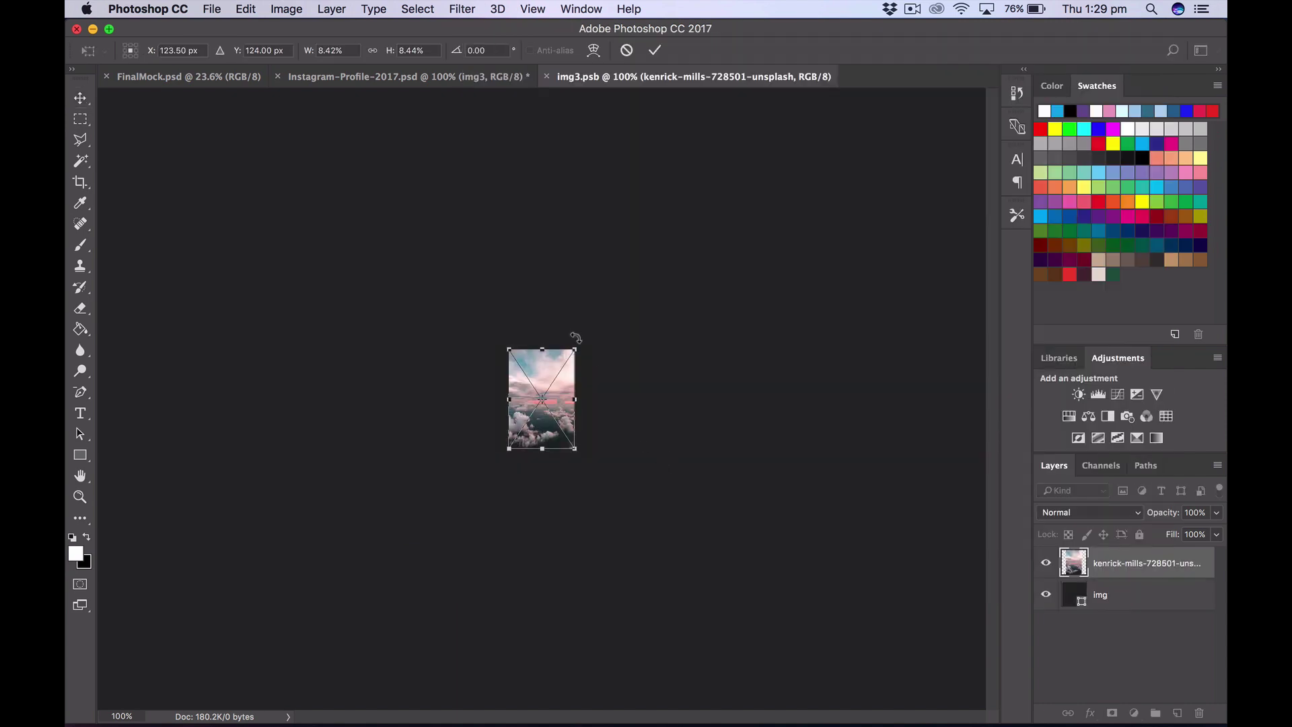
- Scale and shift the cloud photo to cover the img3 square, then save and close it
left_click_drag(576, 349, 614, 289)
left_click_drag(564, 425, 545, 451)
left_click(656, 50)
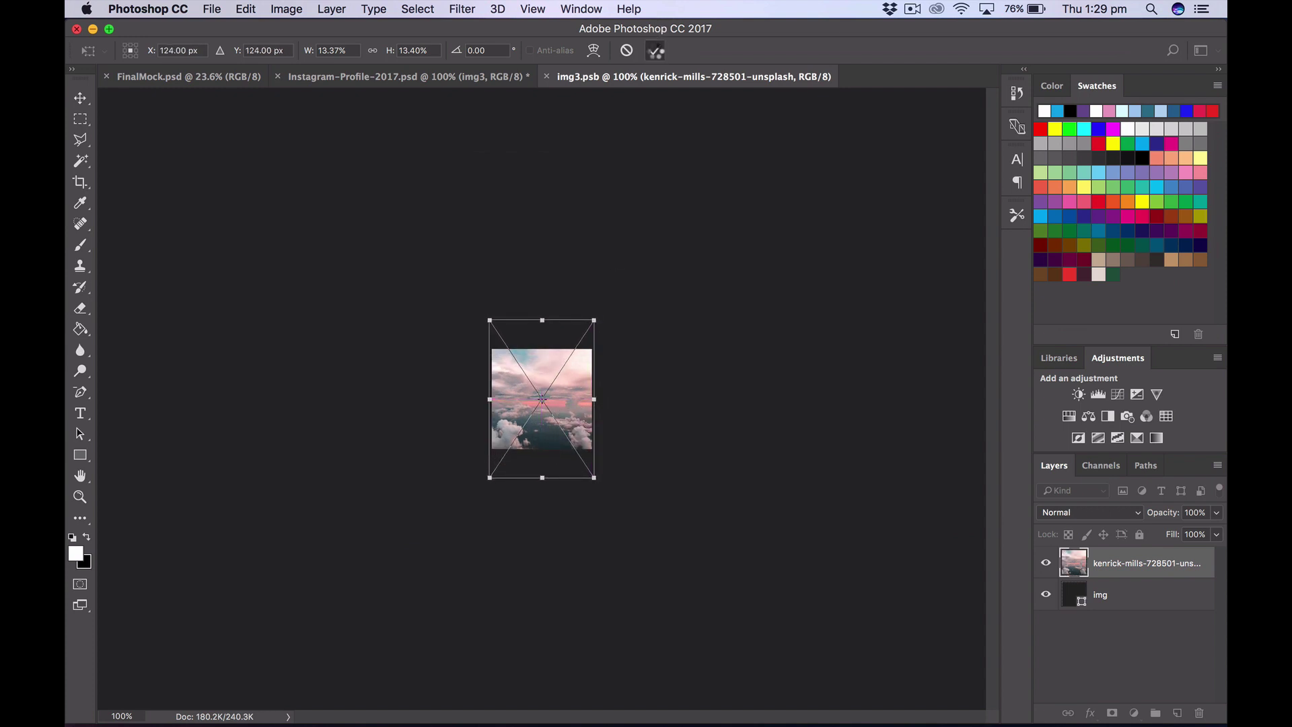
key("super+s")
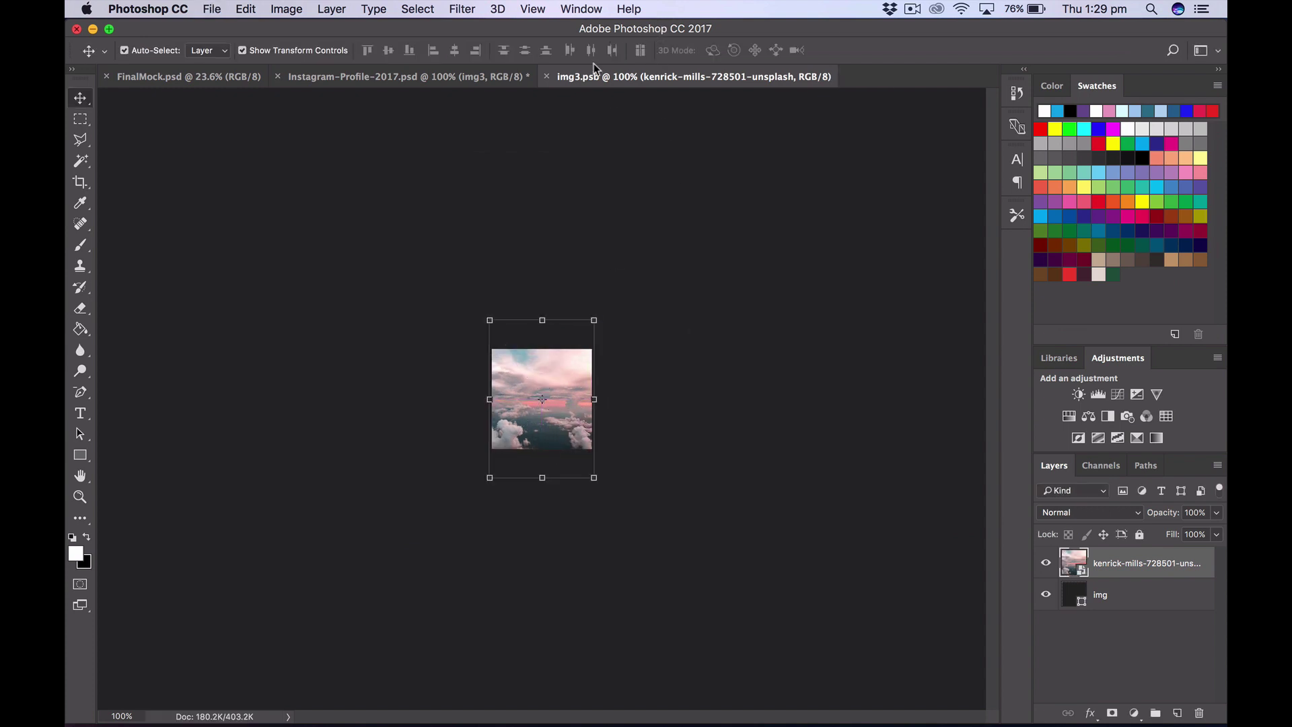
left_click(545, 76)
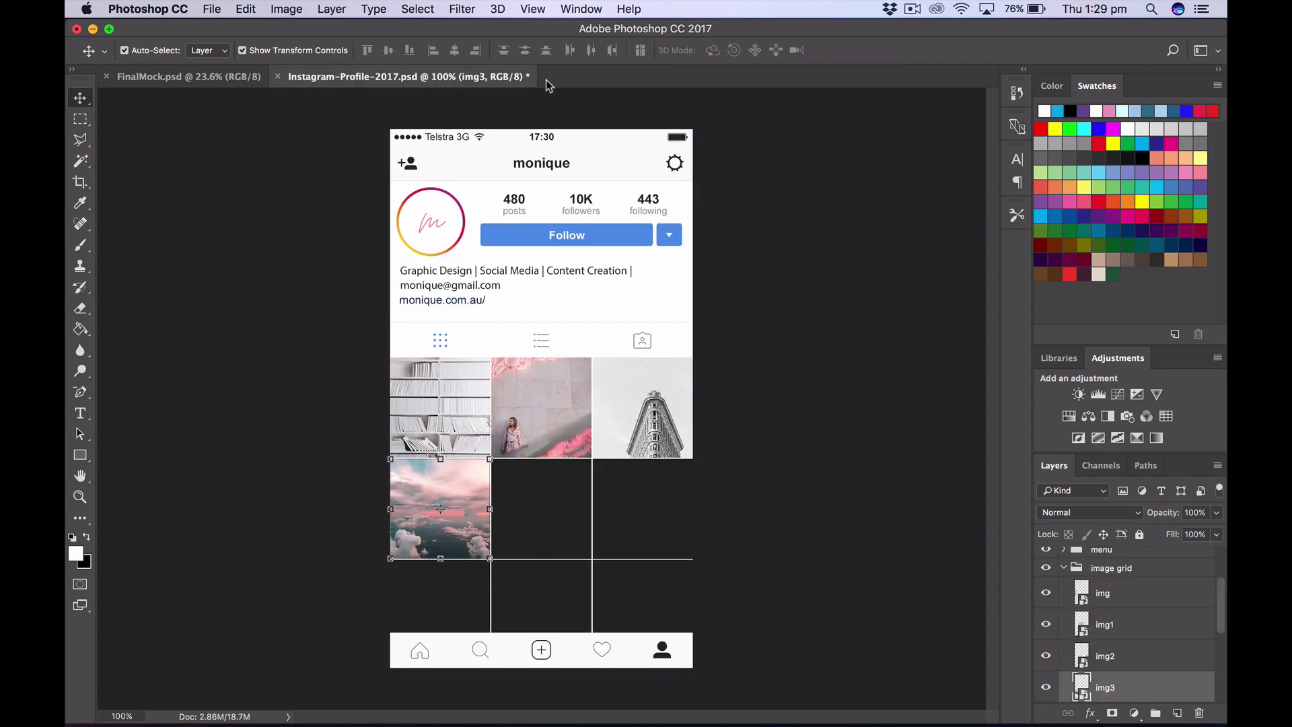
left_click(835, 555)
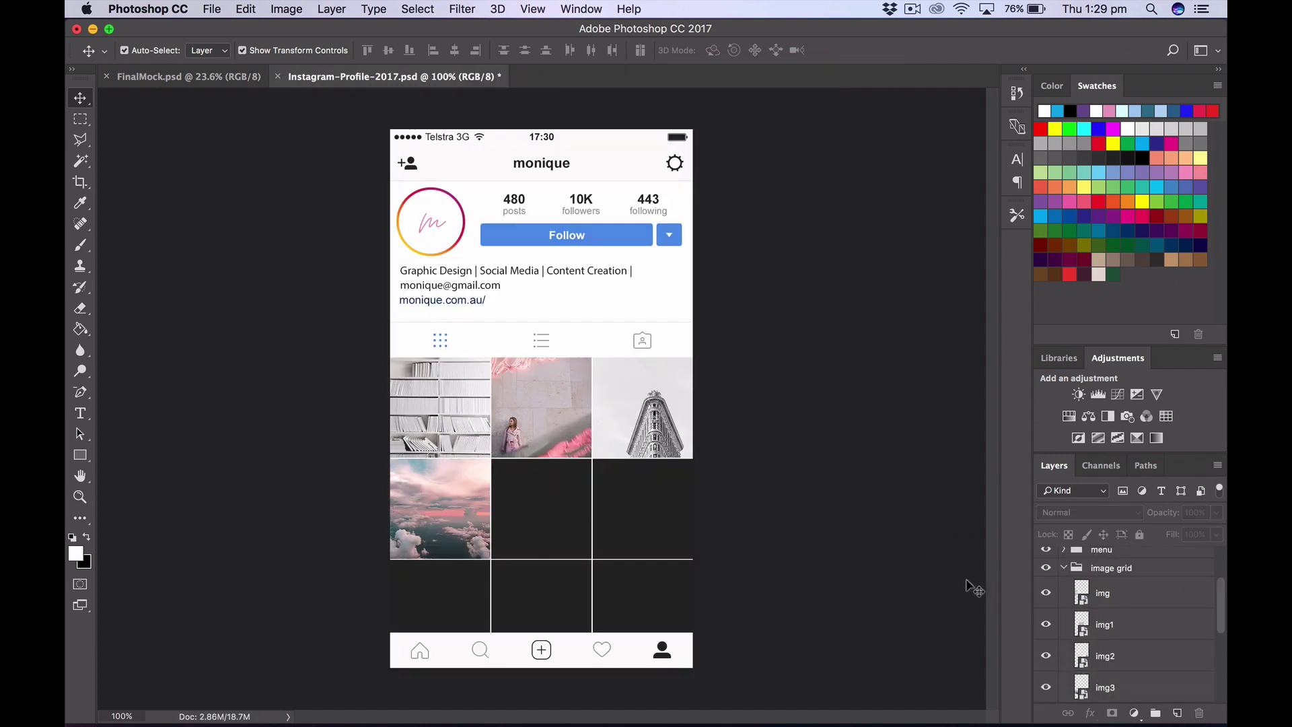
- Open the img4 smart object and embed the sylvie-tittel flower bouquet photo
scroll(1170, 627, "down", 2)
left_click(1045, 679)
left_click(1046, 679)
left_click(1080, 685)
double_click(1080, 685)
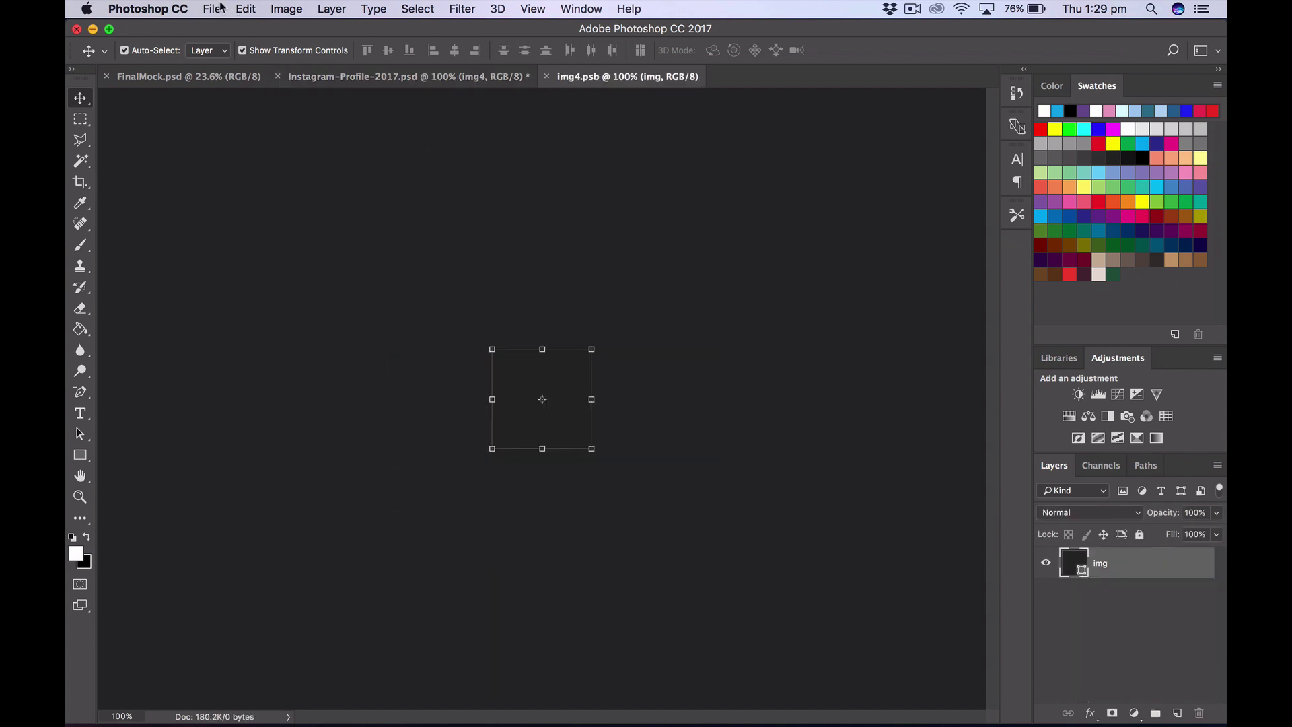
left_click(212, 8)
left_click(274, 304)
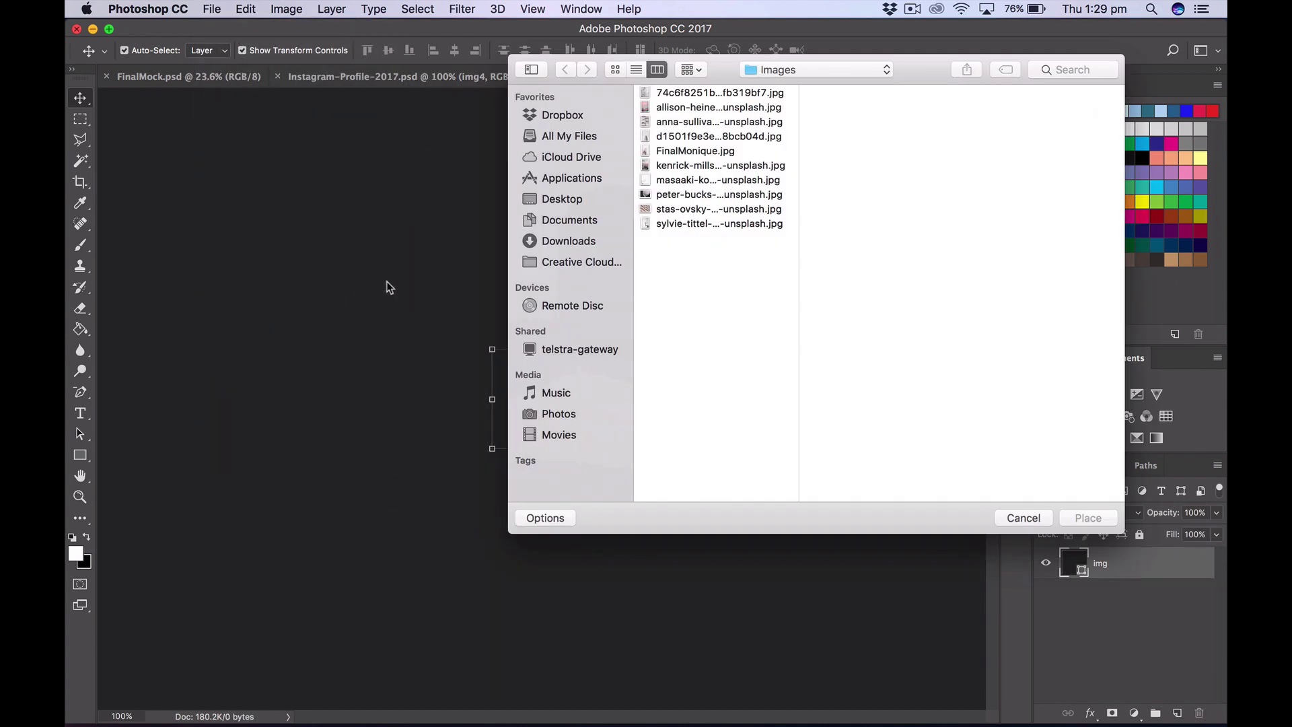
left_click(715, 211)
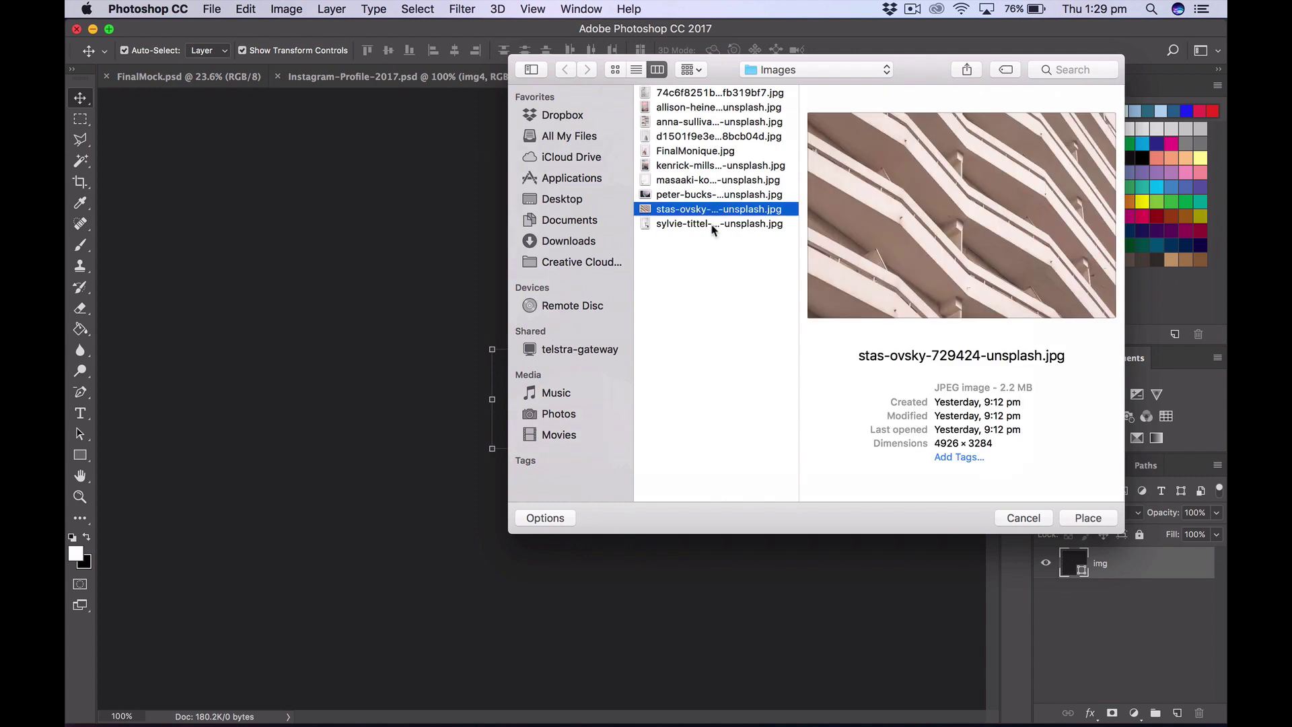
left_click(714, 224)
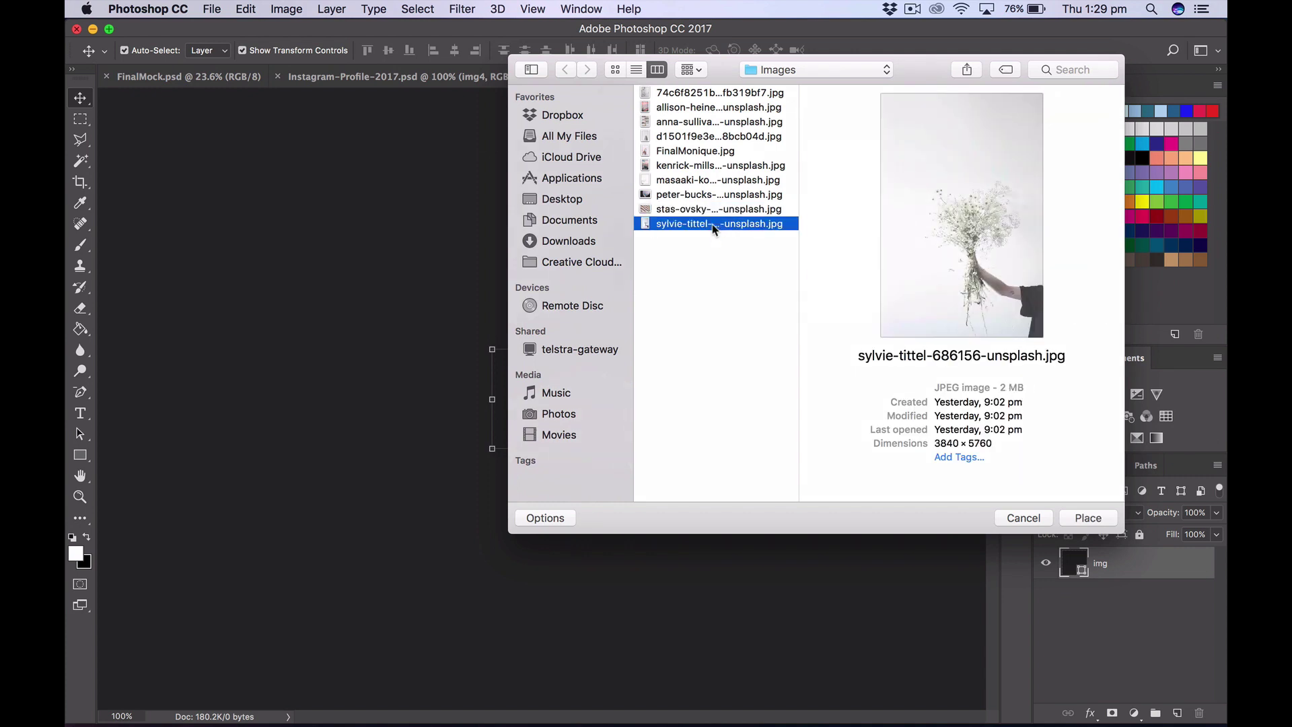
left_click(1073, 519)
- Size and align the flower photo to fill the img4 square, then close back to the grid
left_click_drag(572, 346, 684, 271)
left_click_drag(552, 419, 527, 452)
left_click_drag(474, 283, 484, 297)
left_click_drag(533, 364, 551, 408)
key("Left")
key("Left")
key("Left")
key("Left")
key("Left")
key("Left")
key("Left")
key("Left")
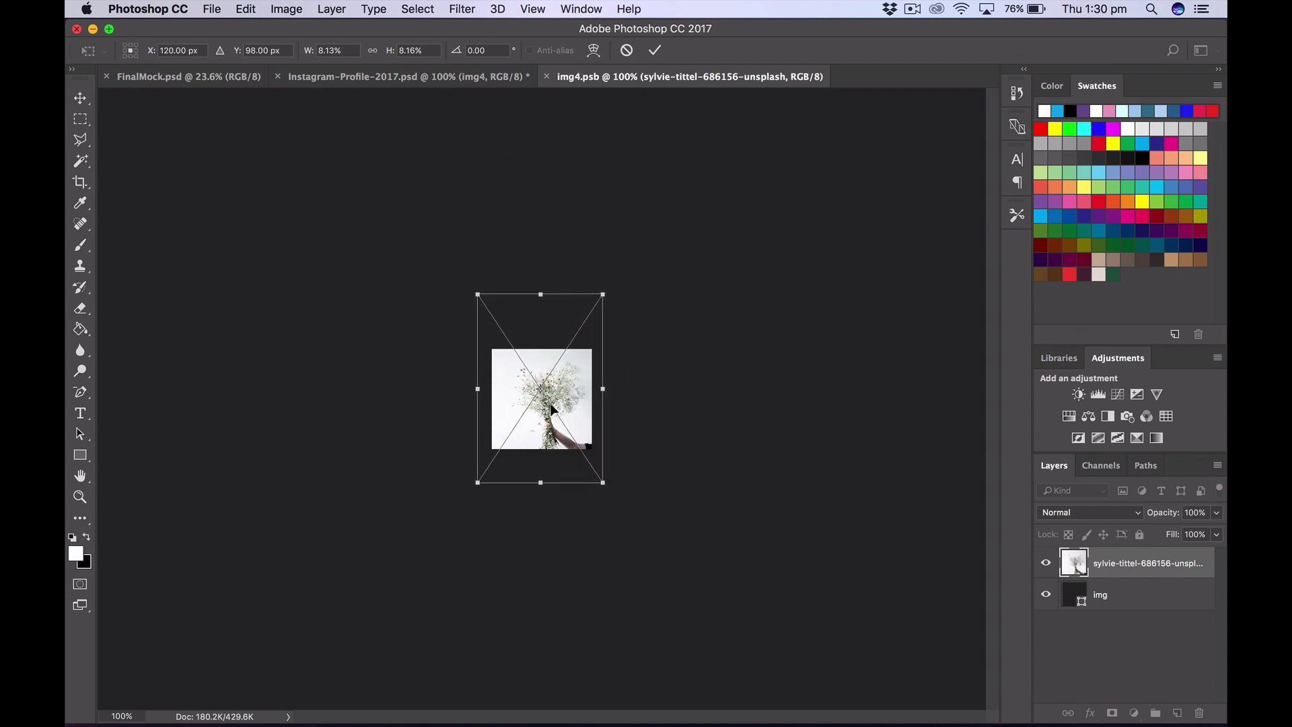
left_click(656, 49)
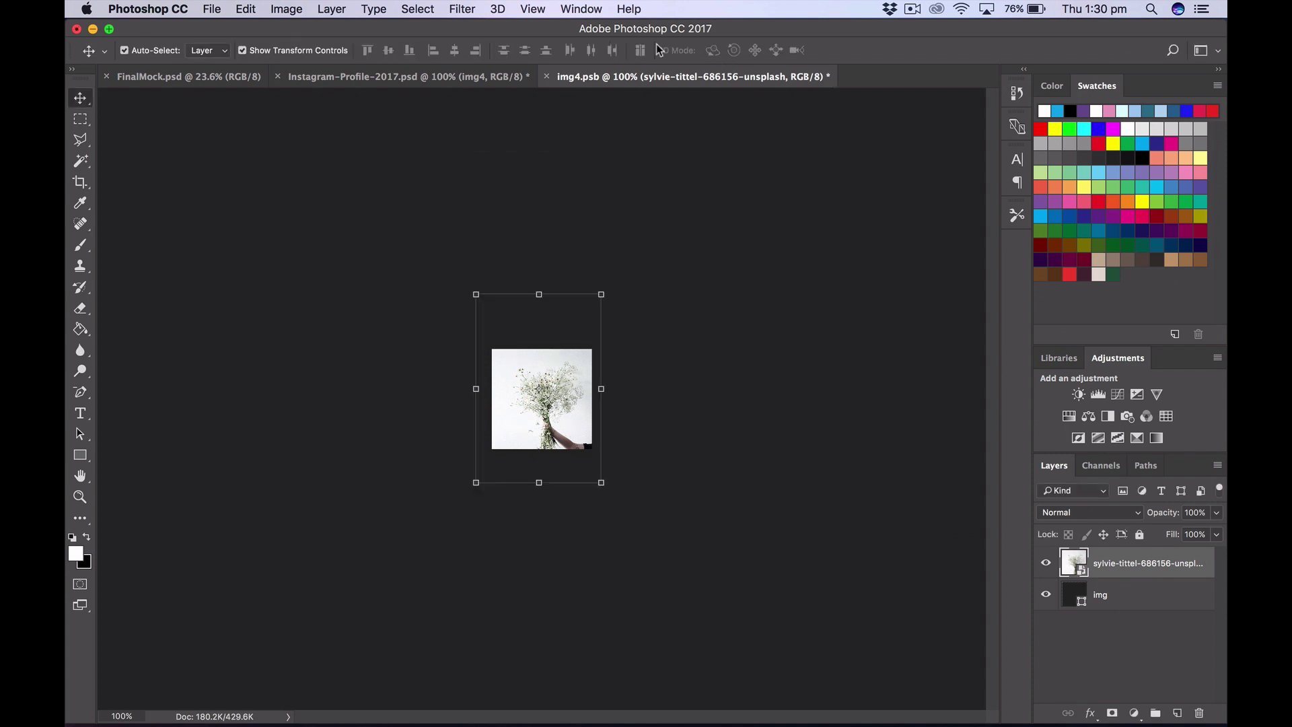
left_click(547, 76)
left_click(892, 467)
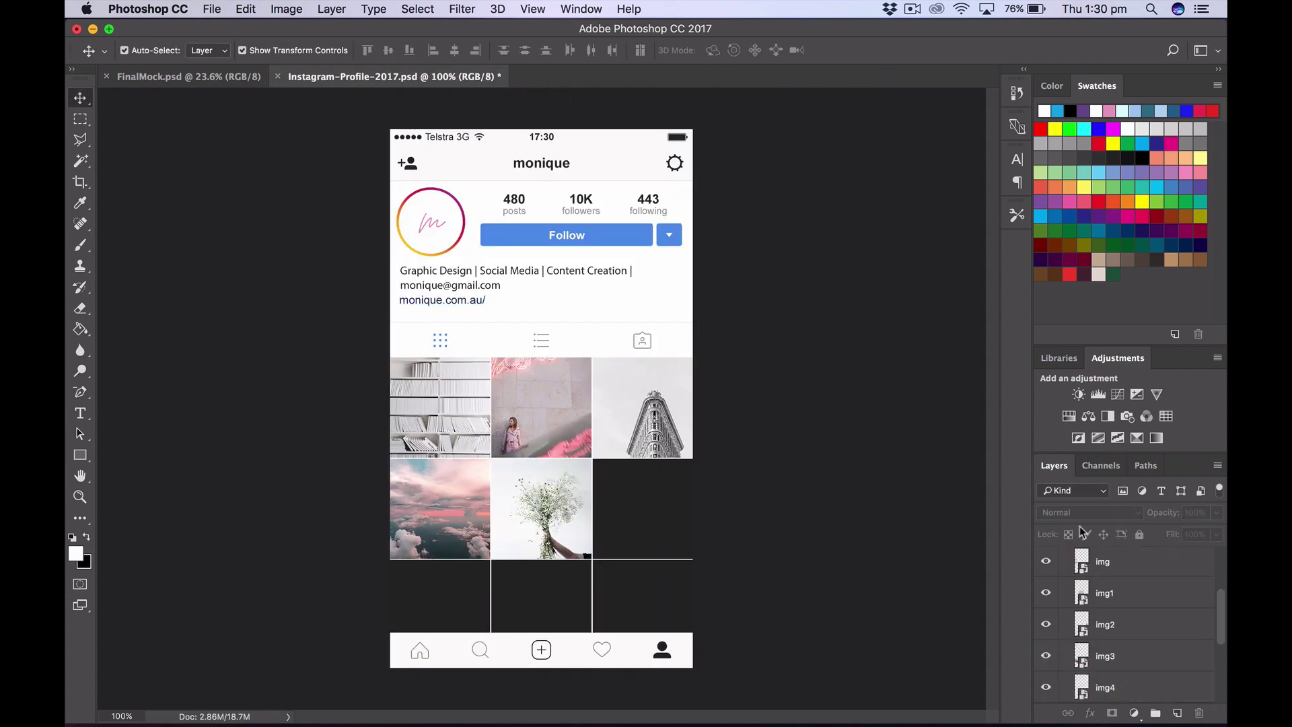
- Open the img5 smart object and embed the anna-sullivan shelves photo
scroll(1094, 675, "down", 1)
double_click(1090, 658)
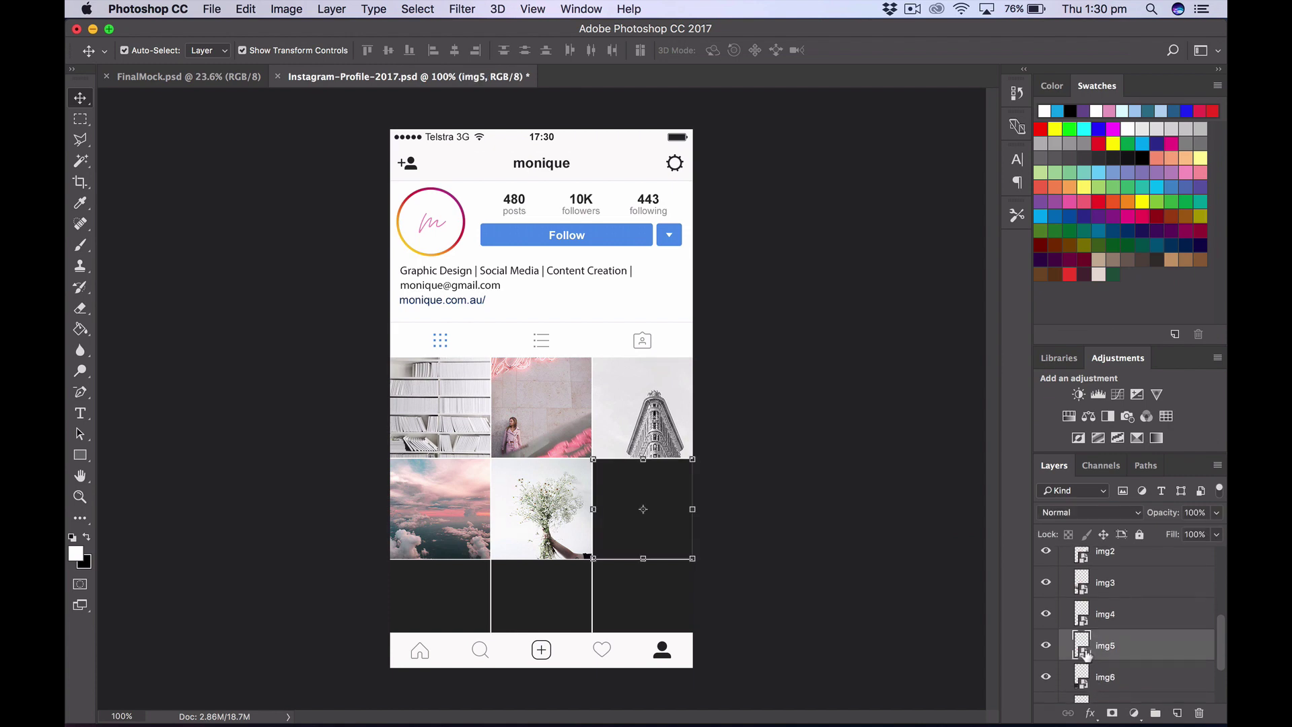
left_click(214, 9)
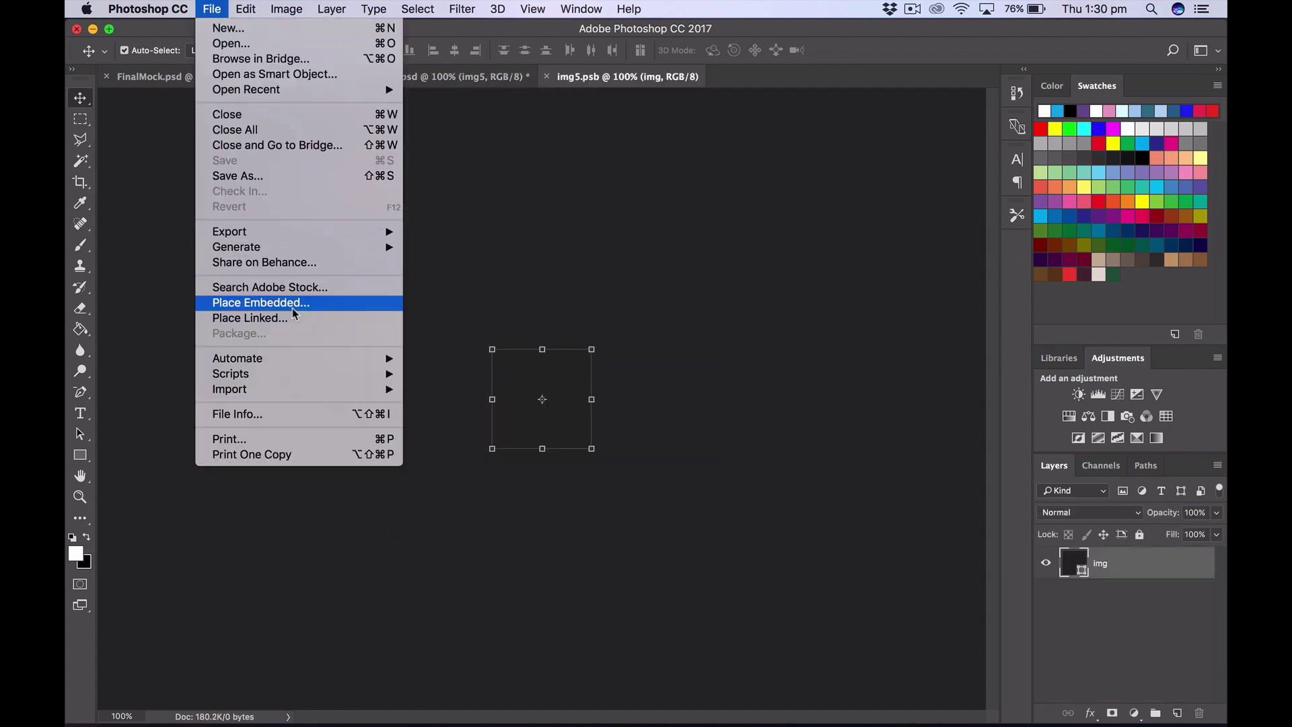
left_click(289, 298)
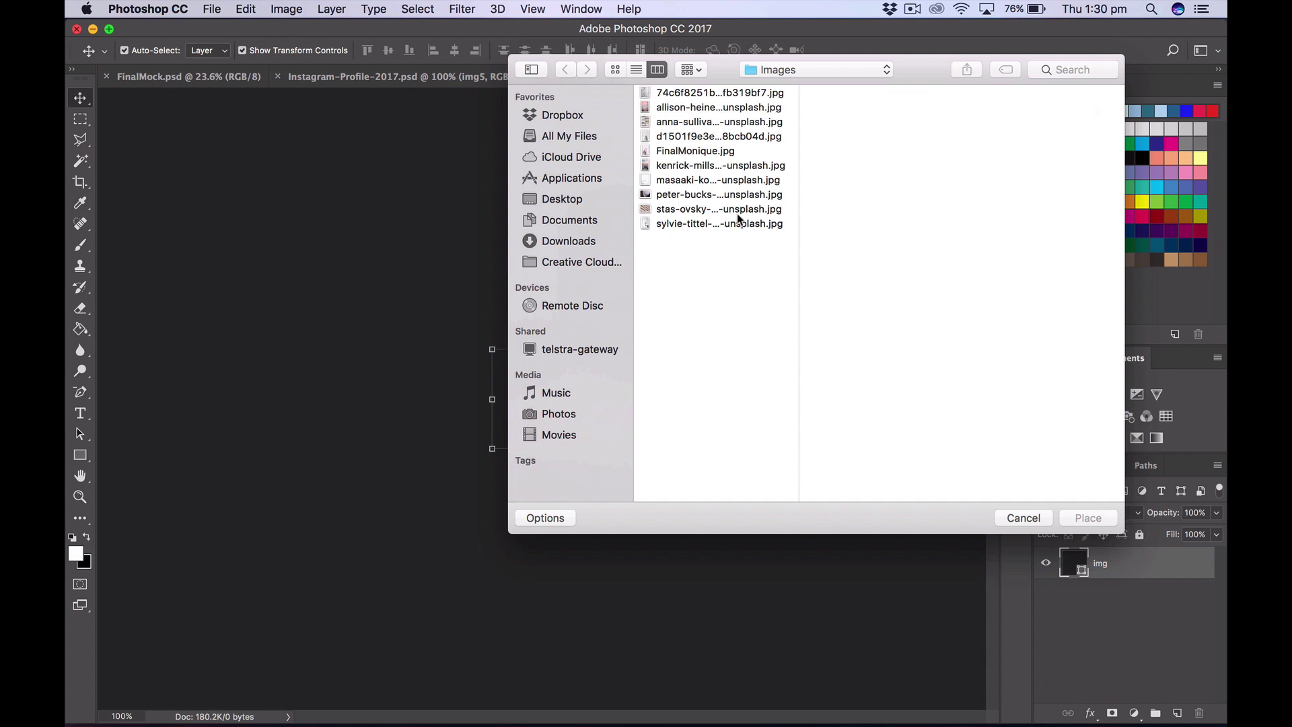
left_click(717, 152)
left_click(717, 122)
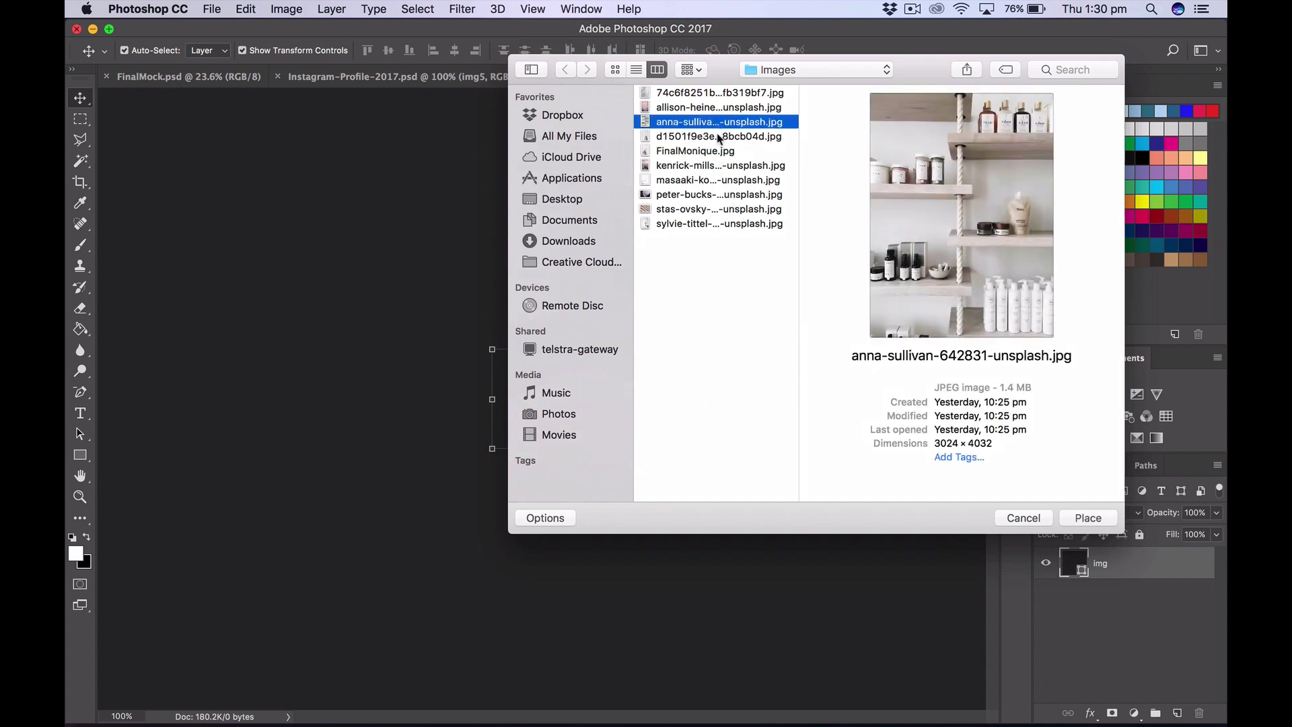
left_click(718, 138)
left_click(713, 122)
left_click(1083, 515)
- Enlarge and move the shelves photo over the frame, commit, and close img5
left_click_drag(578, 348, 649, 326)
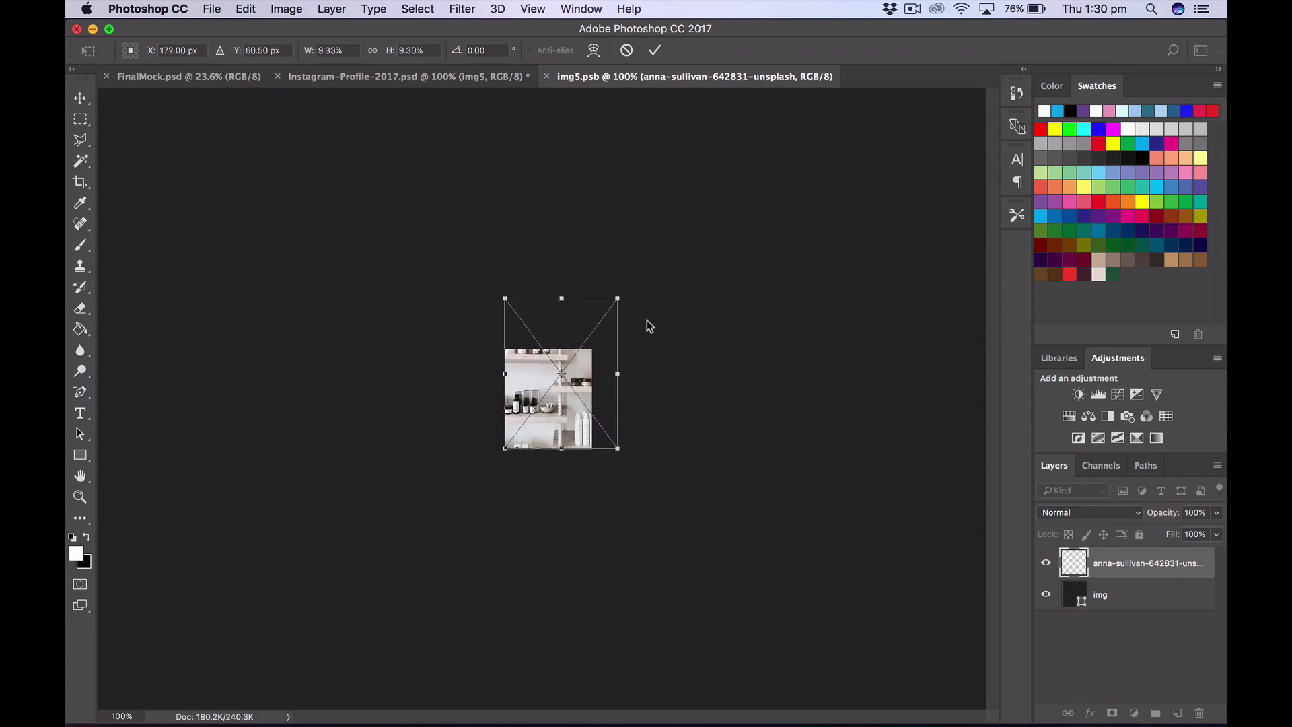
left_click_drag(583, 399, 562, 421)
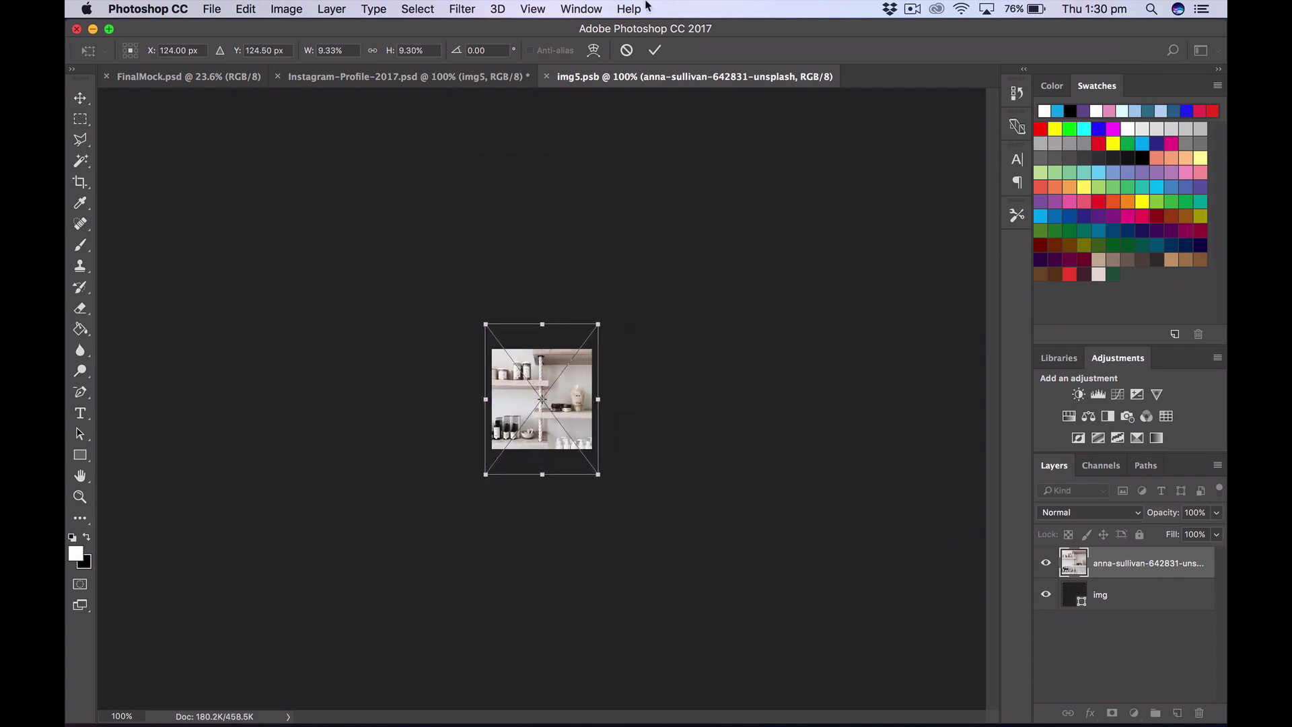
left_click(654, 53)
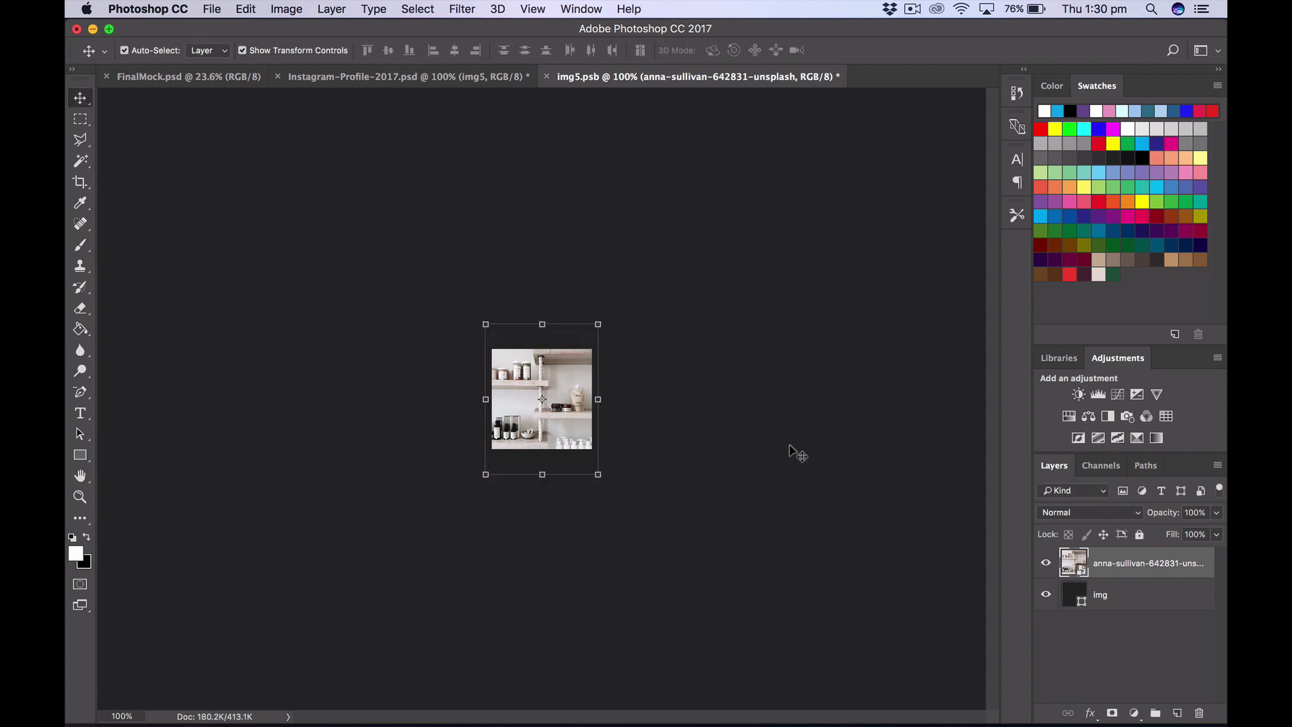
left_click(548, 78)
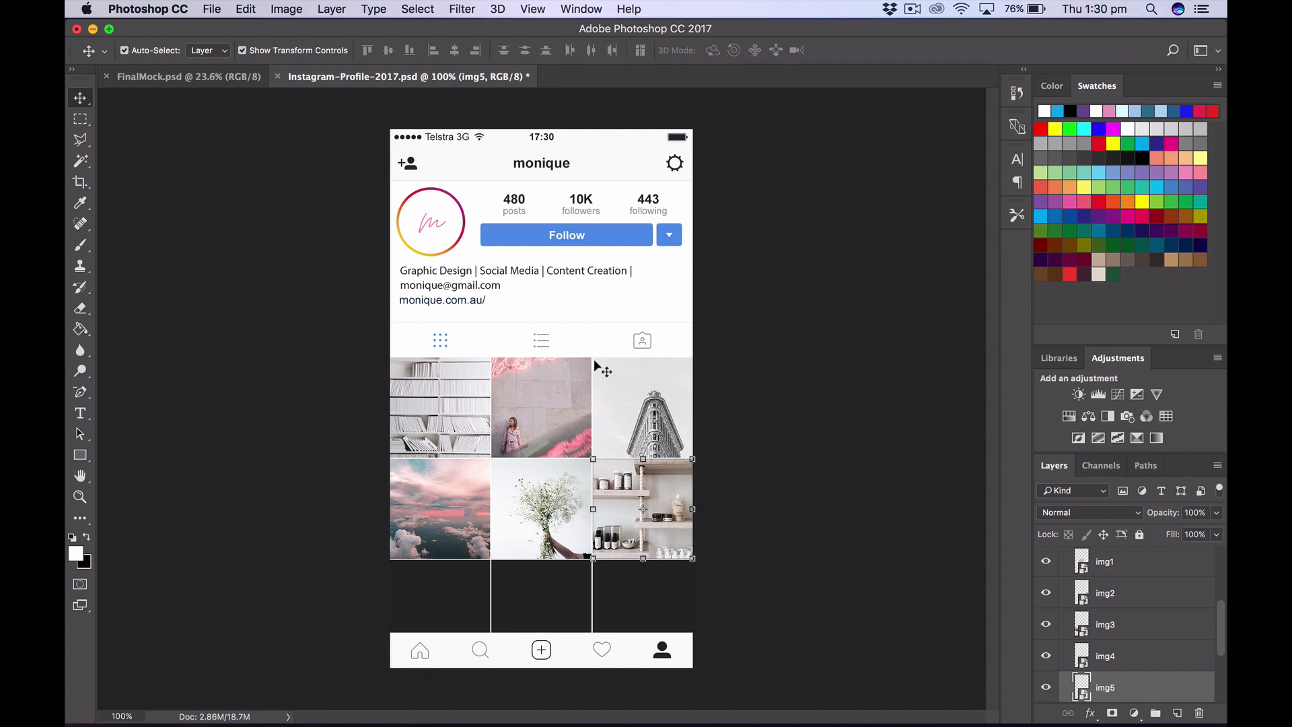
- Fill img6 with the stas-ovsky striped building photo, scaled to cover the square
left_click(953, 579)
scroll(1114, 666, "down", 3)
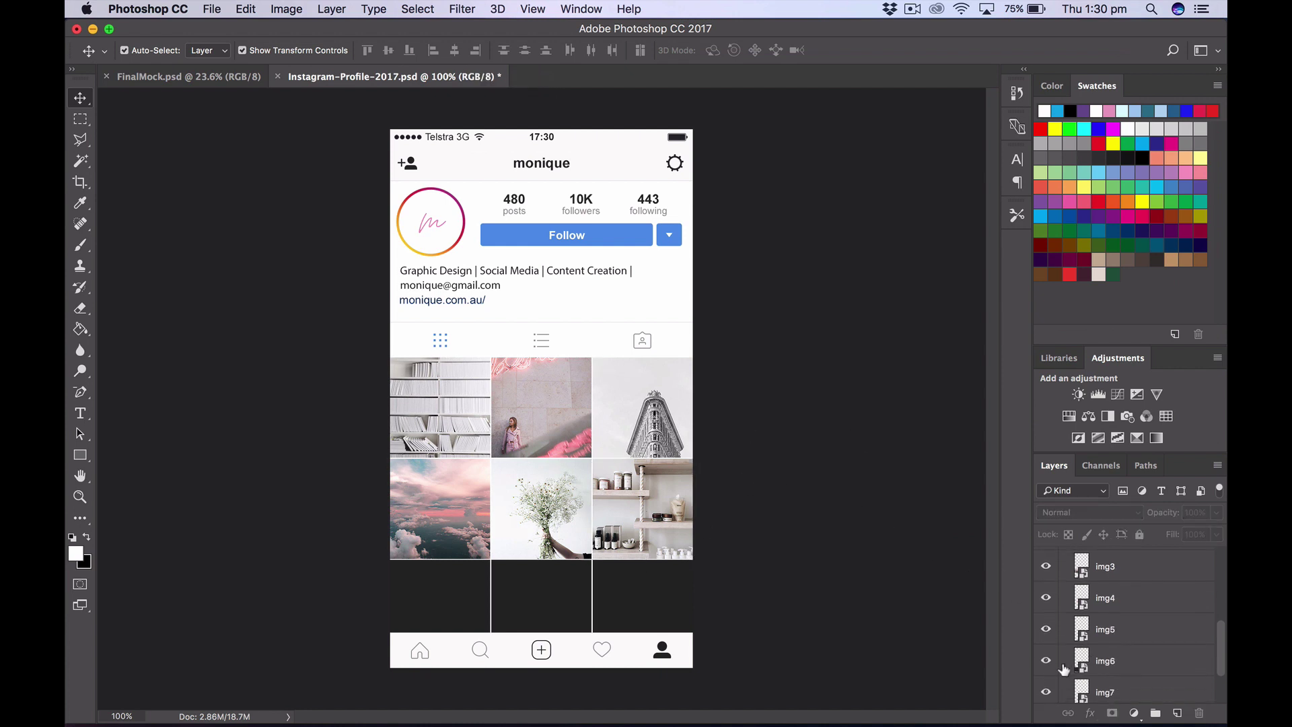
double_click(1084, 672)
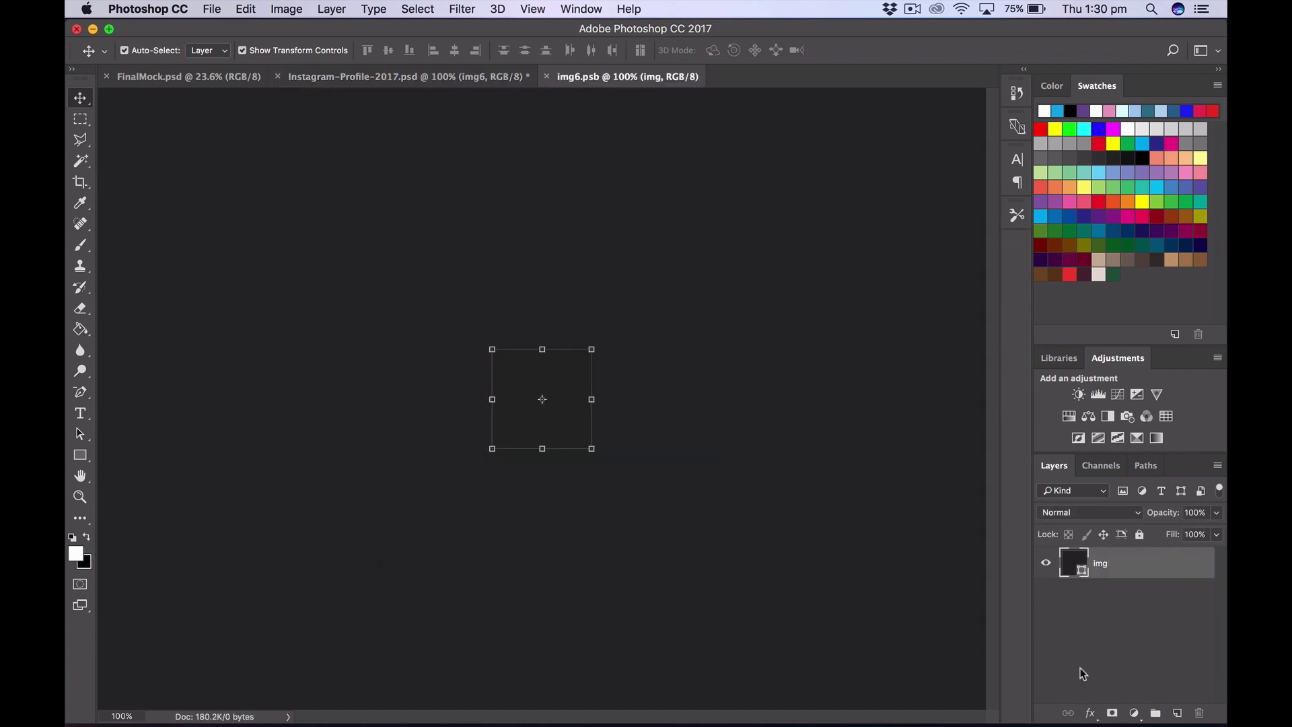
left_click(211, 8)
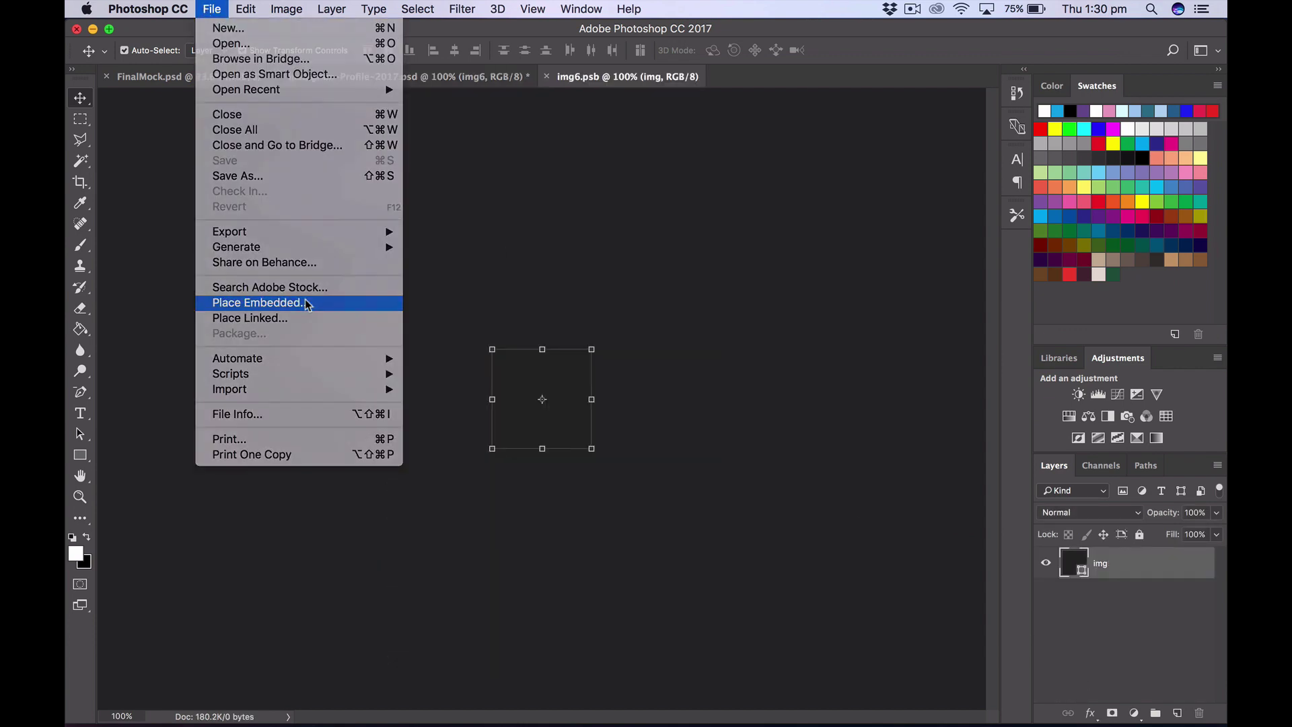
left_click(296, 303)
left_click(739, 211)
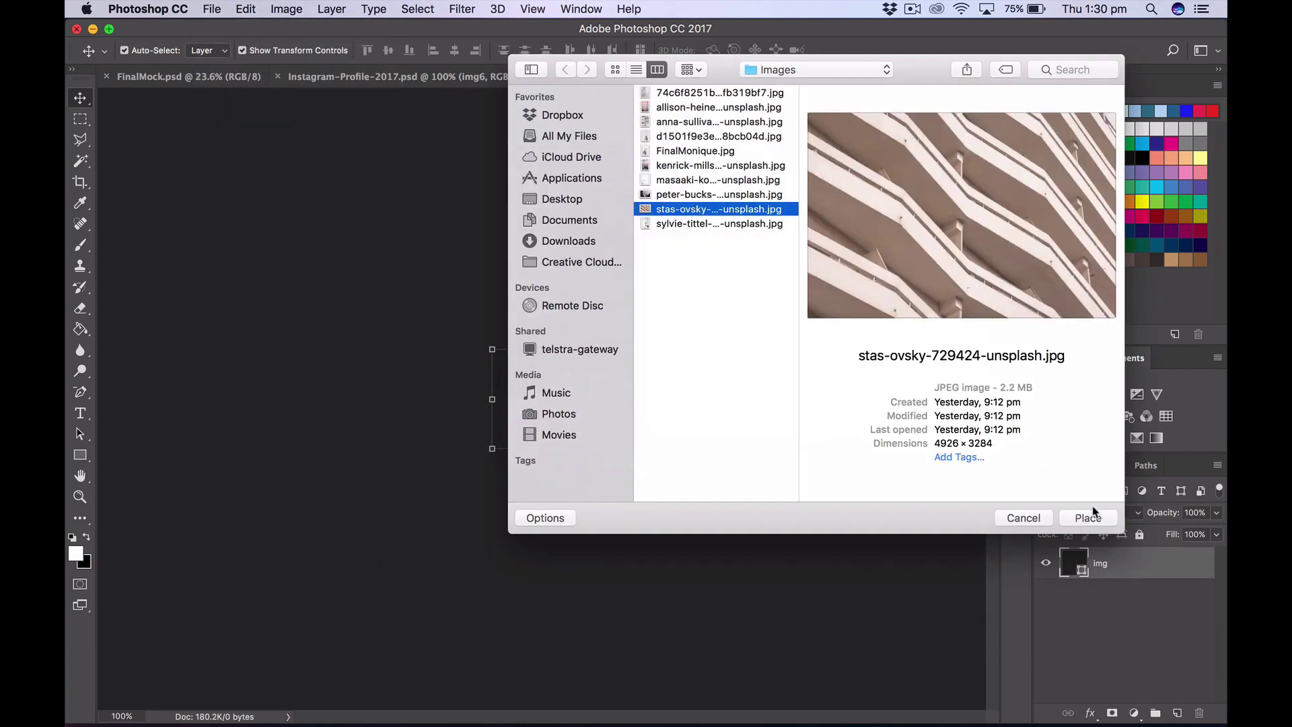
left_click(1088, 518)
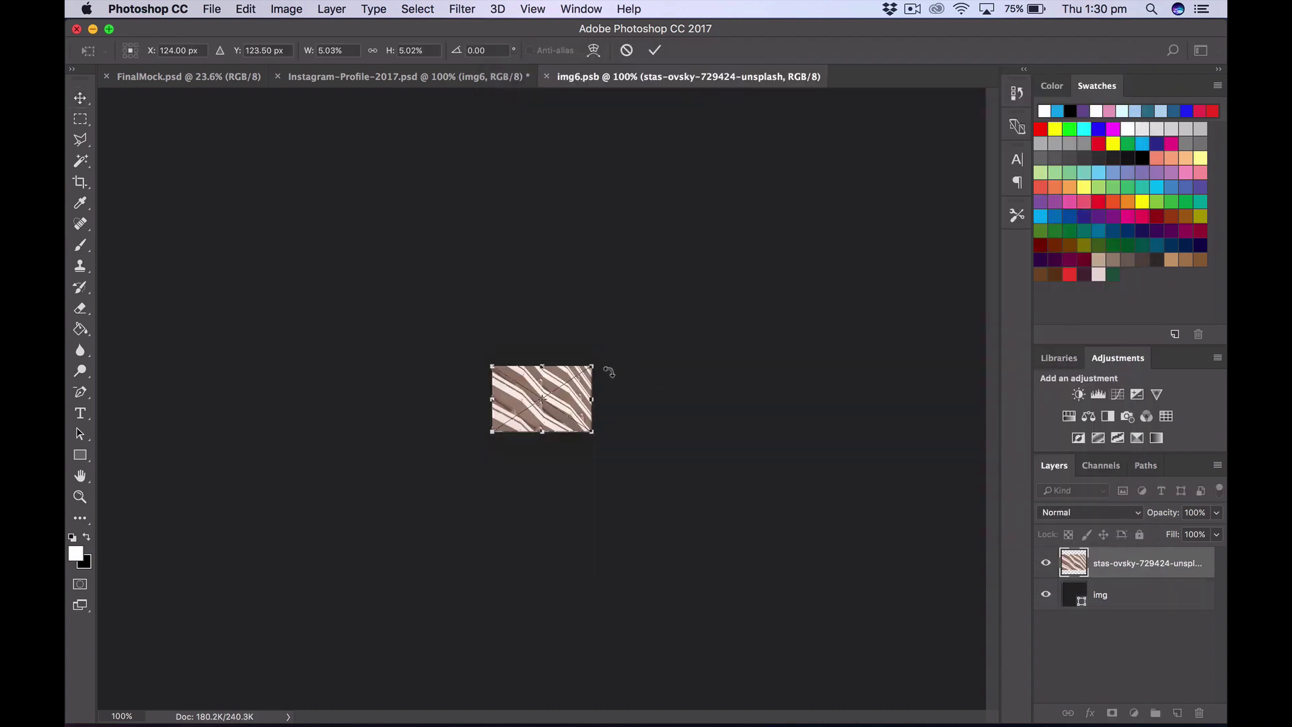
left_click_drag(597, 369, 660, 317)
left_click_drag(577, 412, 542, 444)
left_click(654, 51)
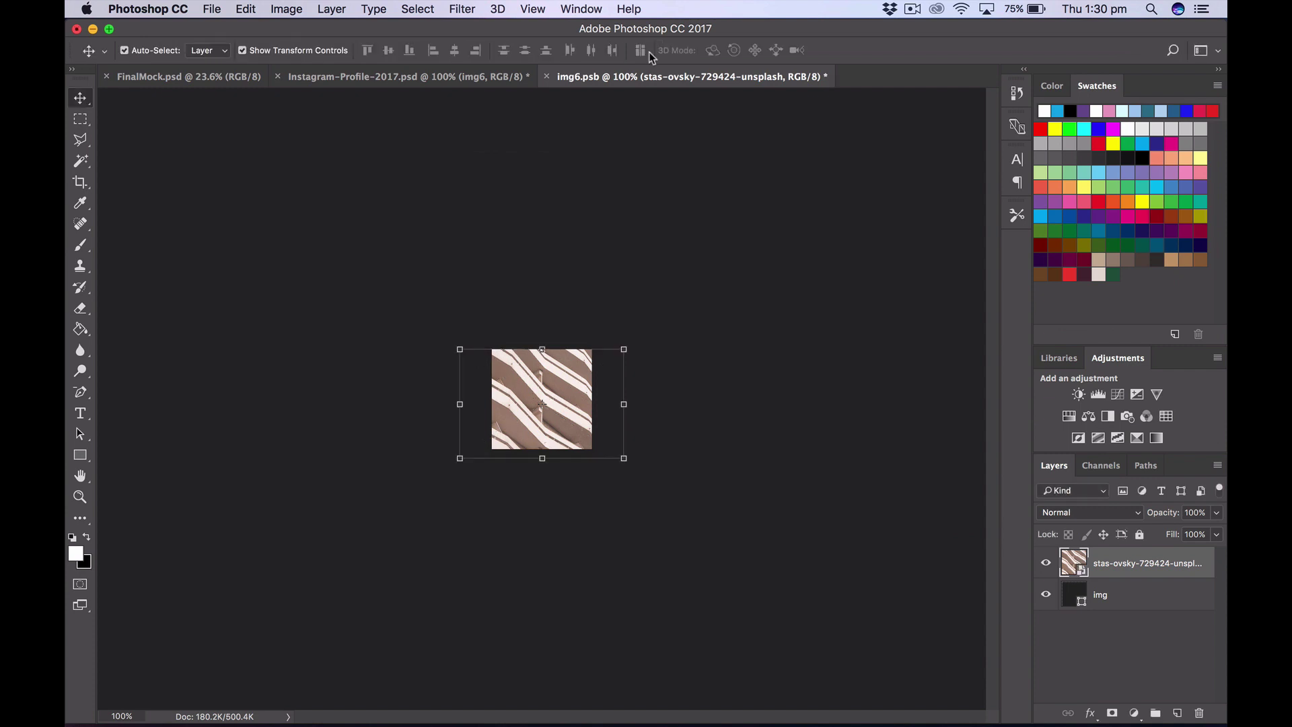
left_click(547, 76)
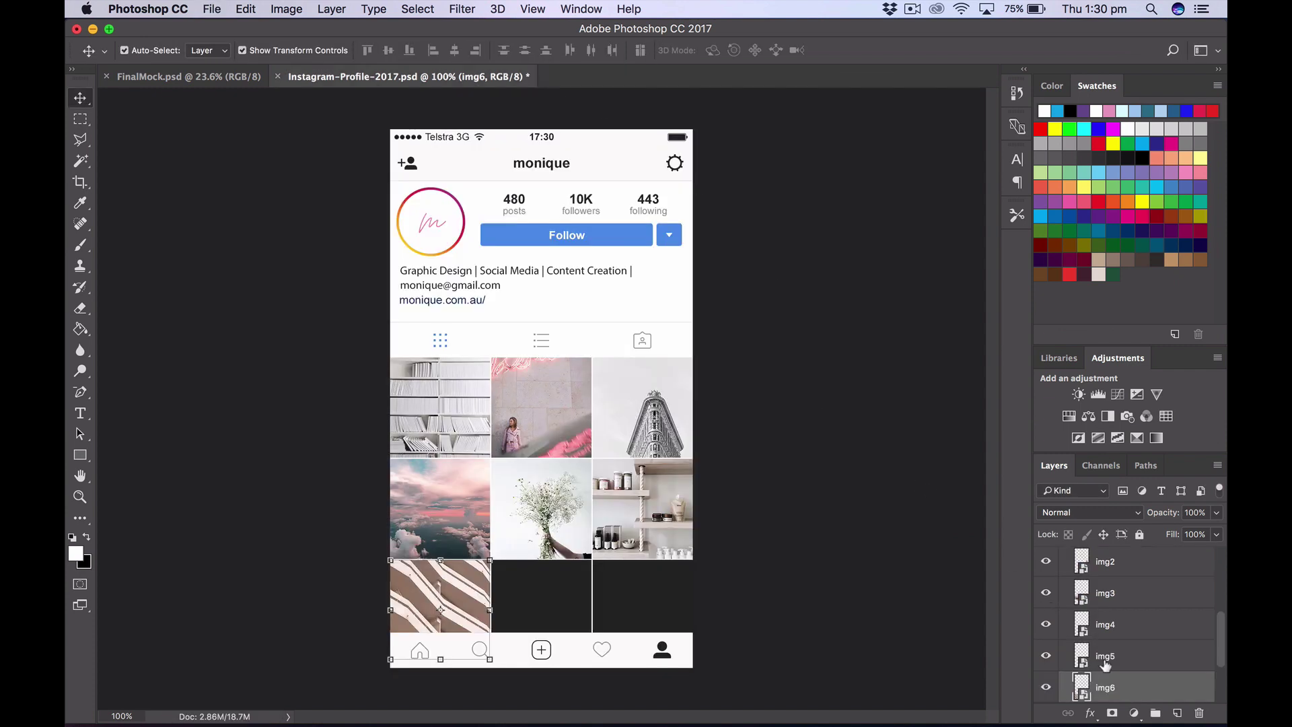
- Fill img7 with the airplane wing photo, enlarged and shifted to cover the square
scroll(1104, 665, "down", 2)
double_click(1084, 668)
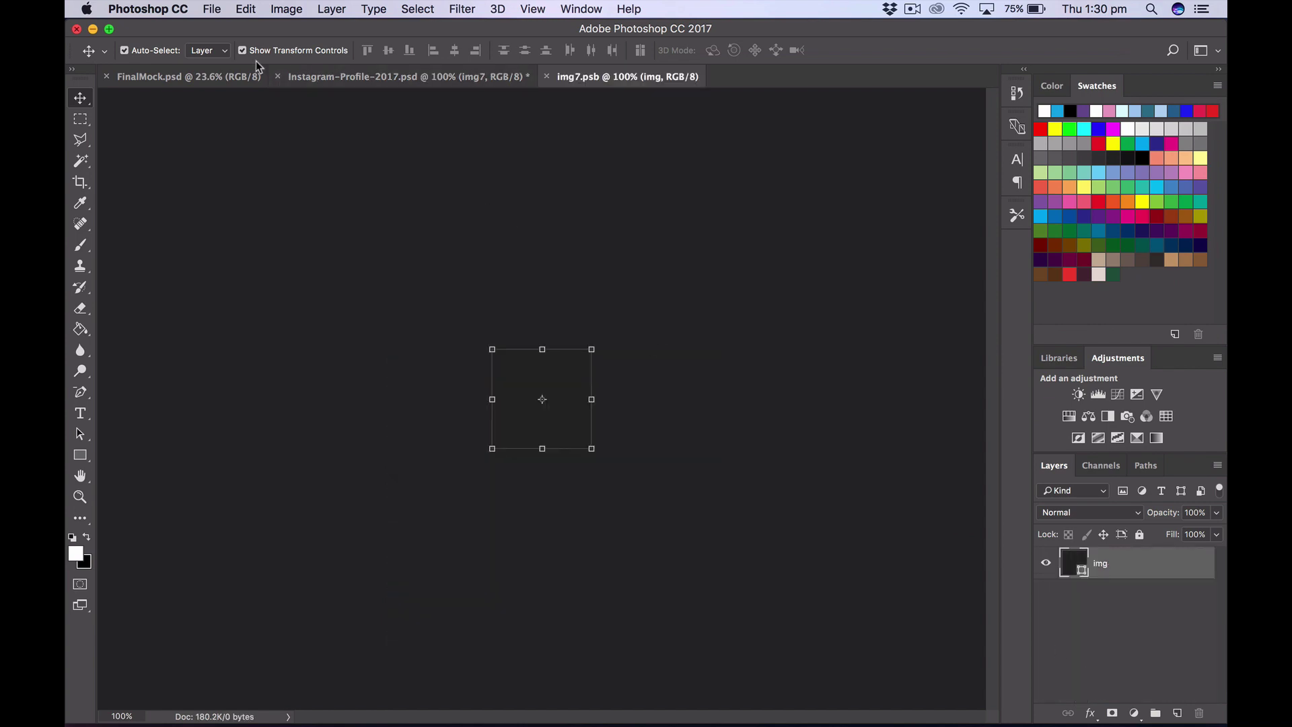
left_click(212, 9)
left_click(262, 300)
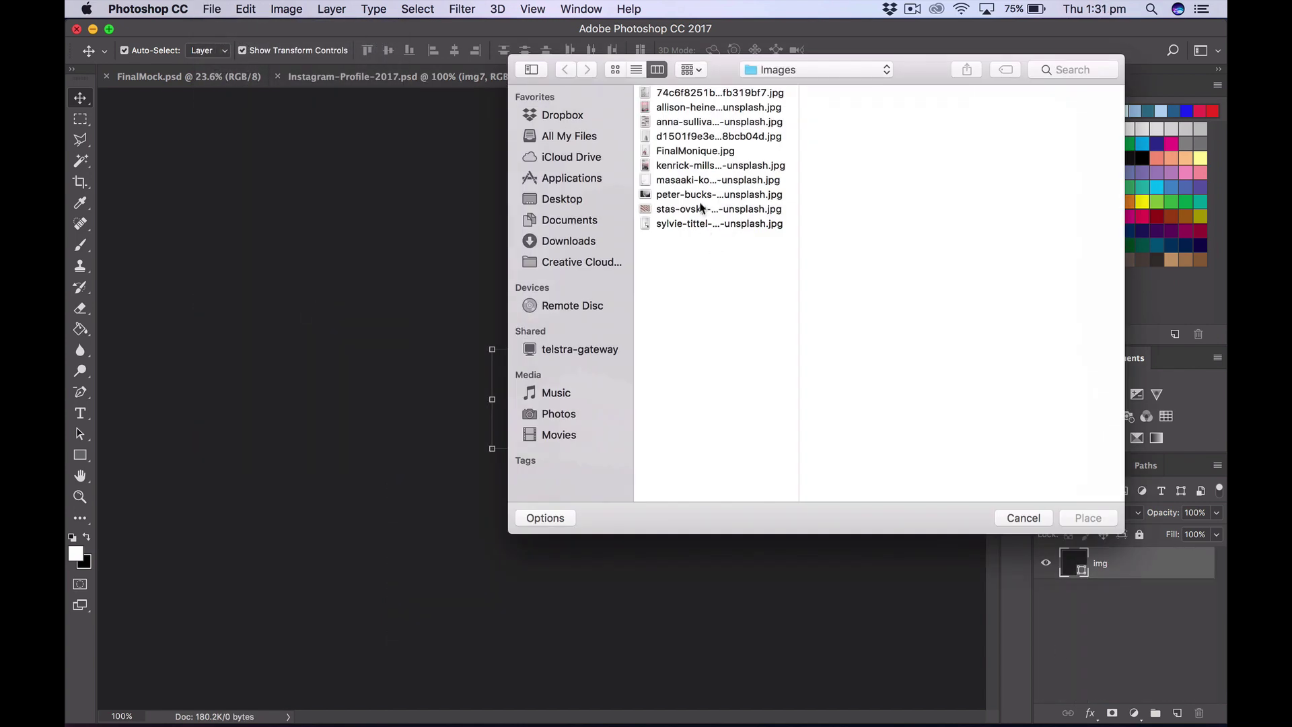
left_click(699, 183)
left_click(1099, 520)
left_click_drag(583, 360, 617, 313)
left_click_drag(595, 399, 584, 412)
left_click(655, 51)
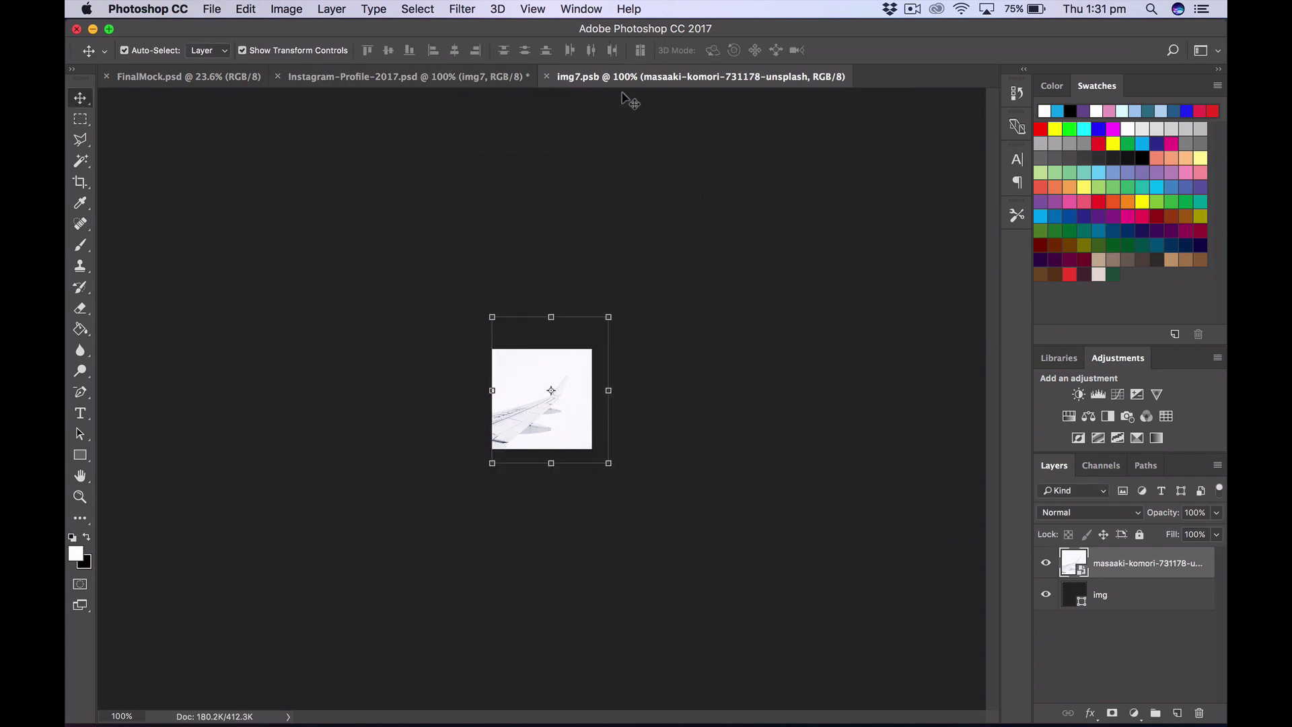
left_click(546, 76)
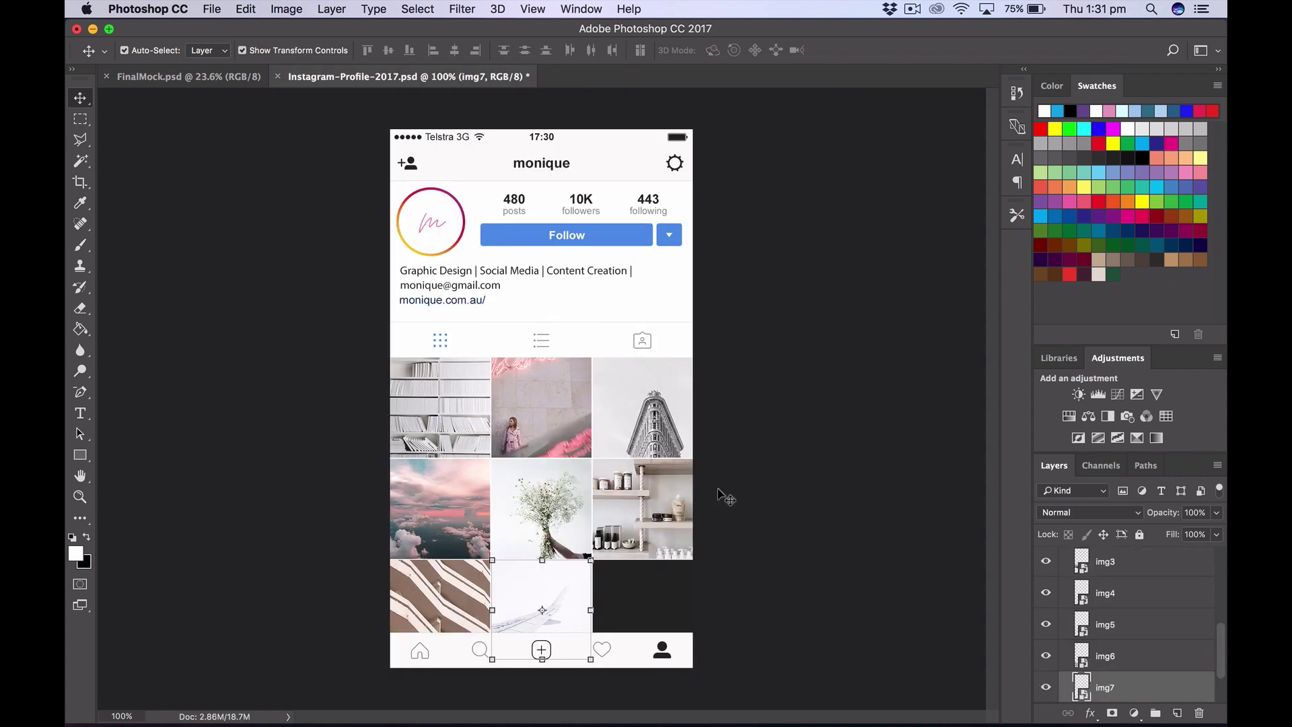
left_click(804, 591)
- Place the peter-bucks plane-window photo in img8 and scale it to fill the square
scroll(1144, 683, "down", 2)
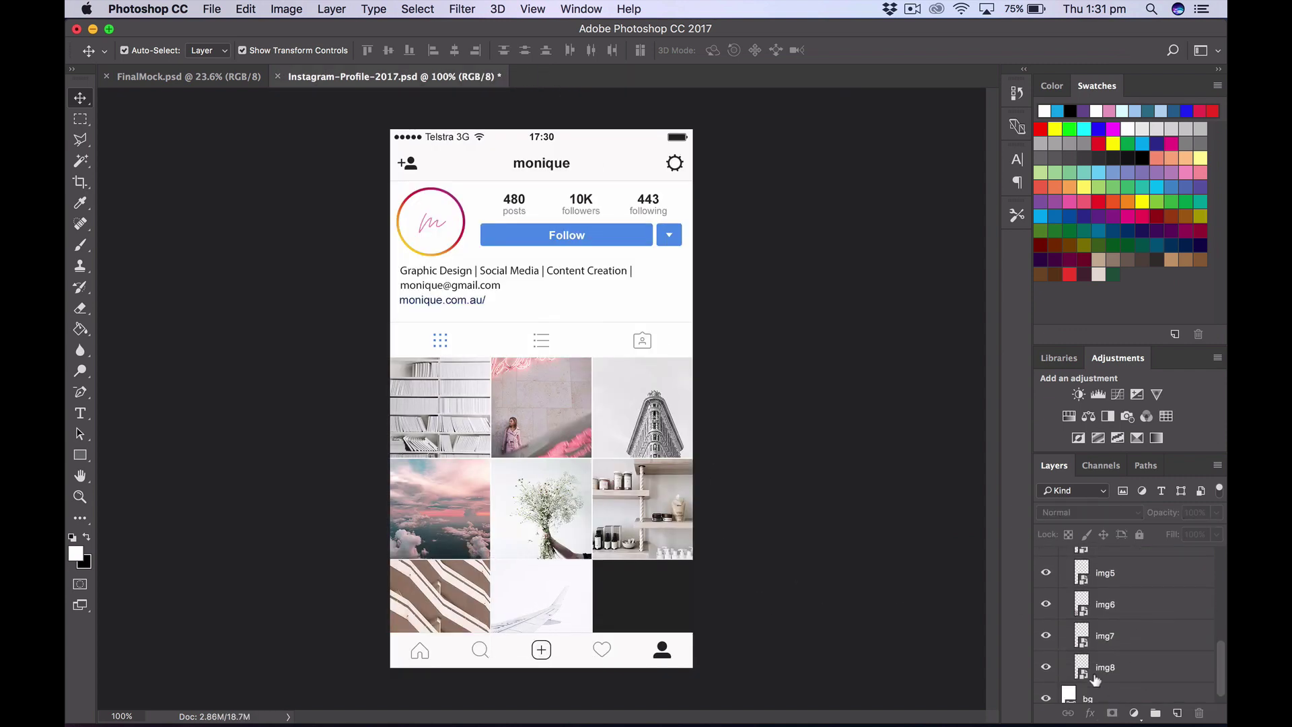
double_click(1083, 673)
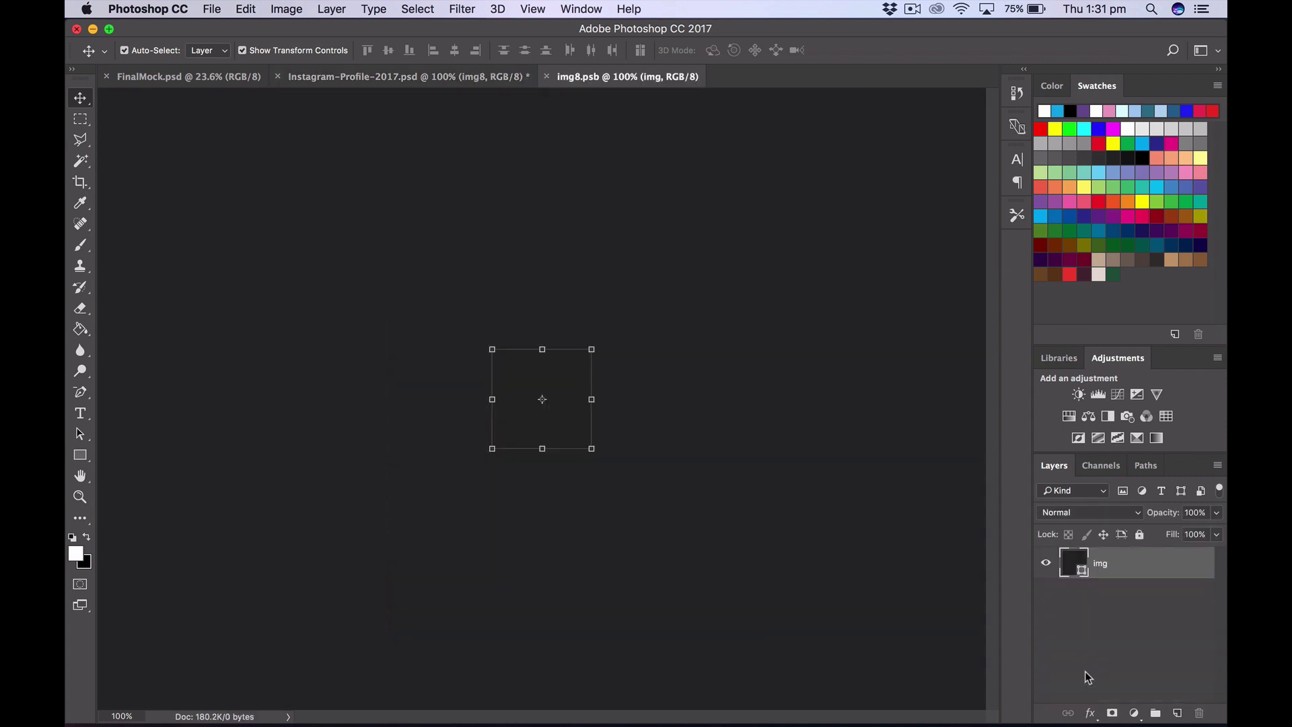
left_click(212, 8)
left_click(283, 317)
left_click(675, 199)
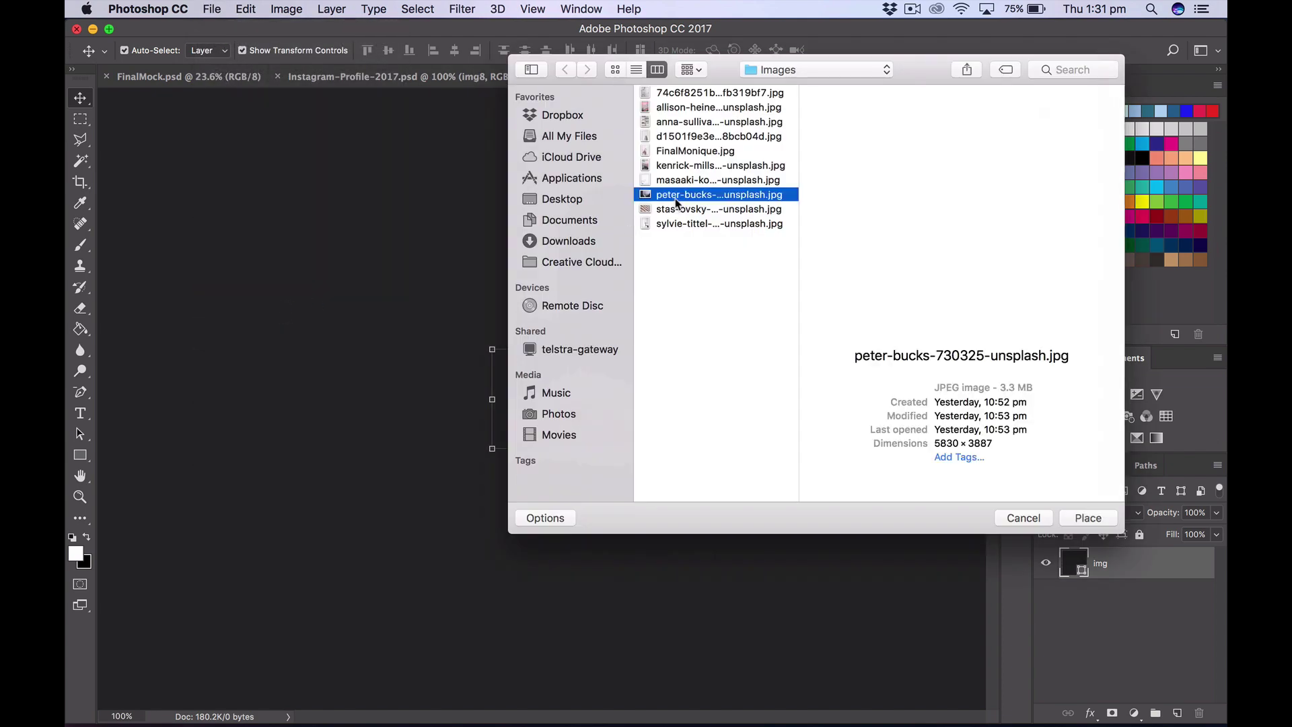
left_click(1069, 519)
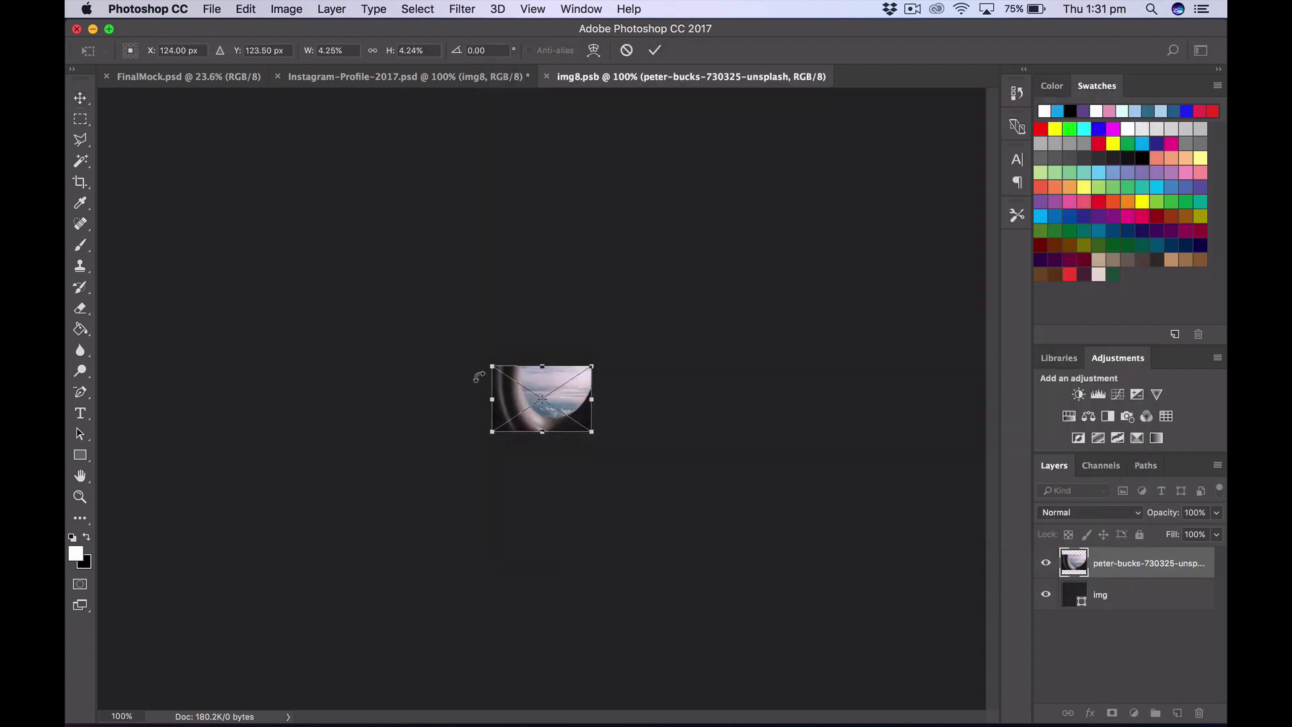
left_click_drag(492, 357, 447, 336)
left_click_drag(597, 413, 593, 397)
left_click_drag(595, 351, 603, 397)
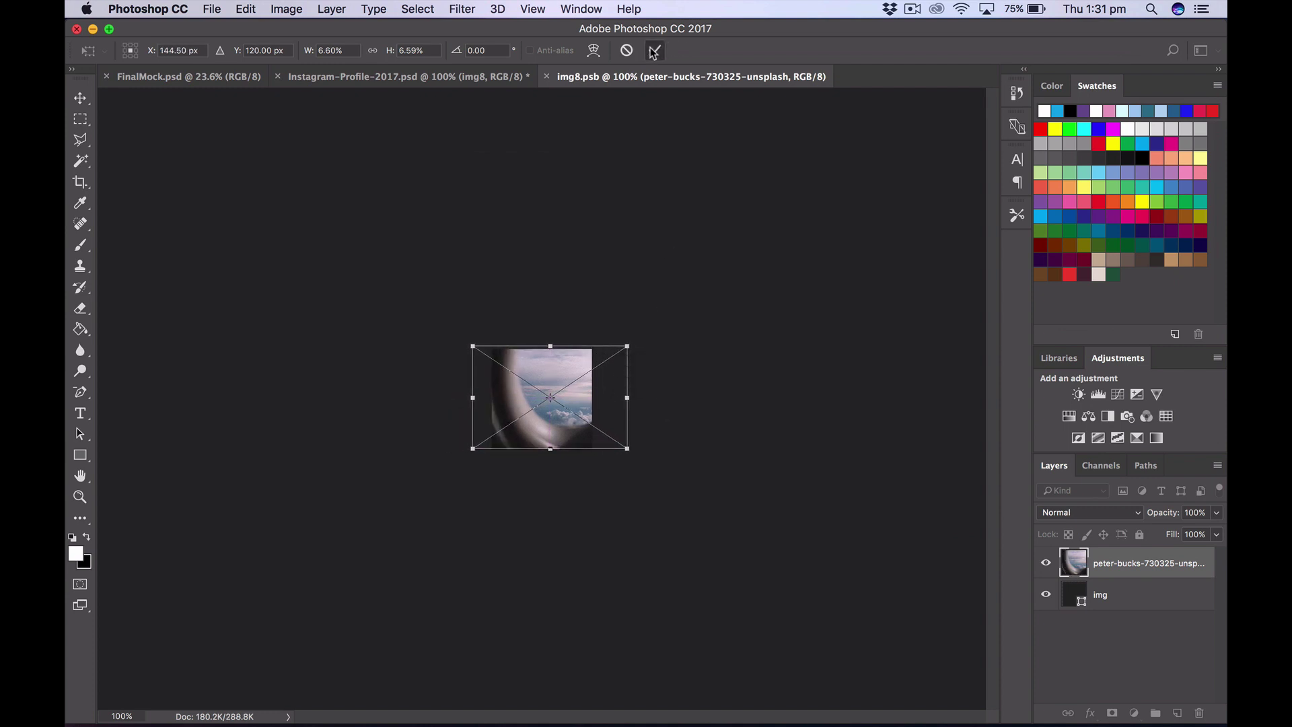
left_click(655, 50)
- Save and close img8, then collapse the image grid layer group
key("super+s")
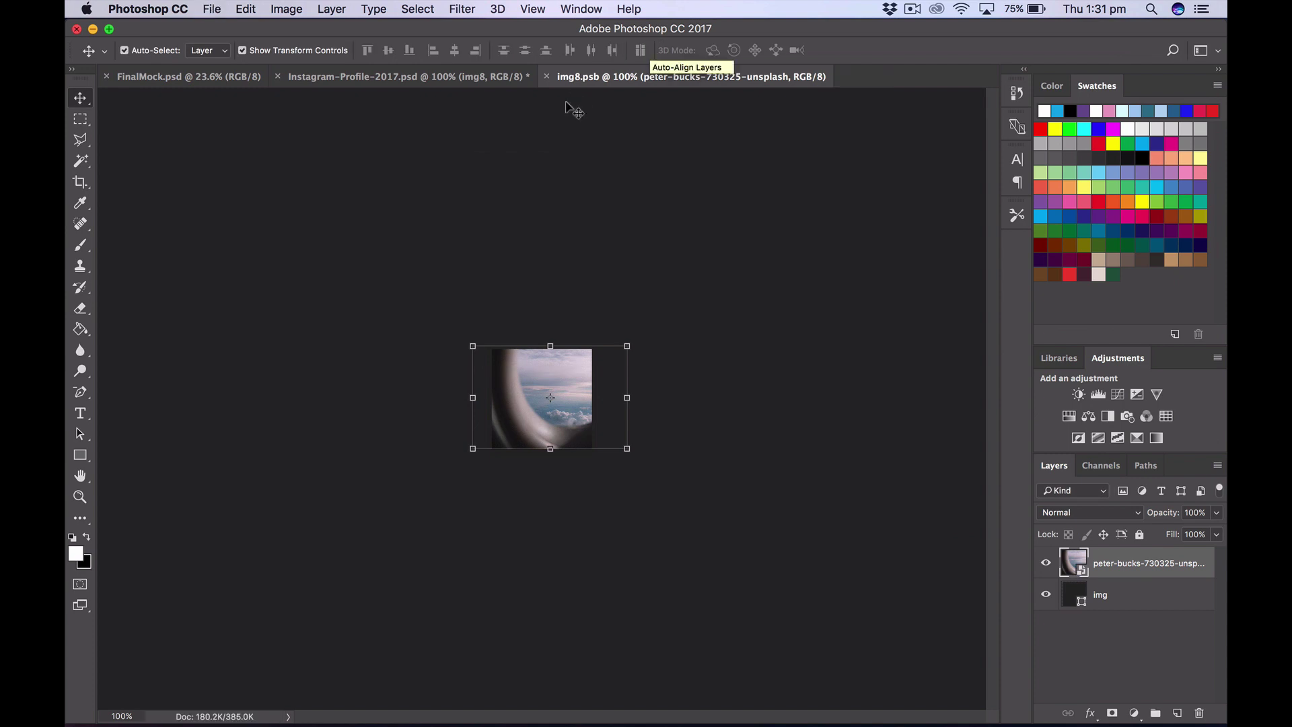
left_click(547, 76)
left_click(730, 267)
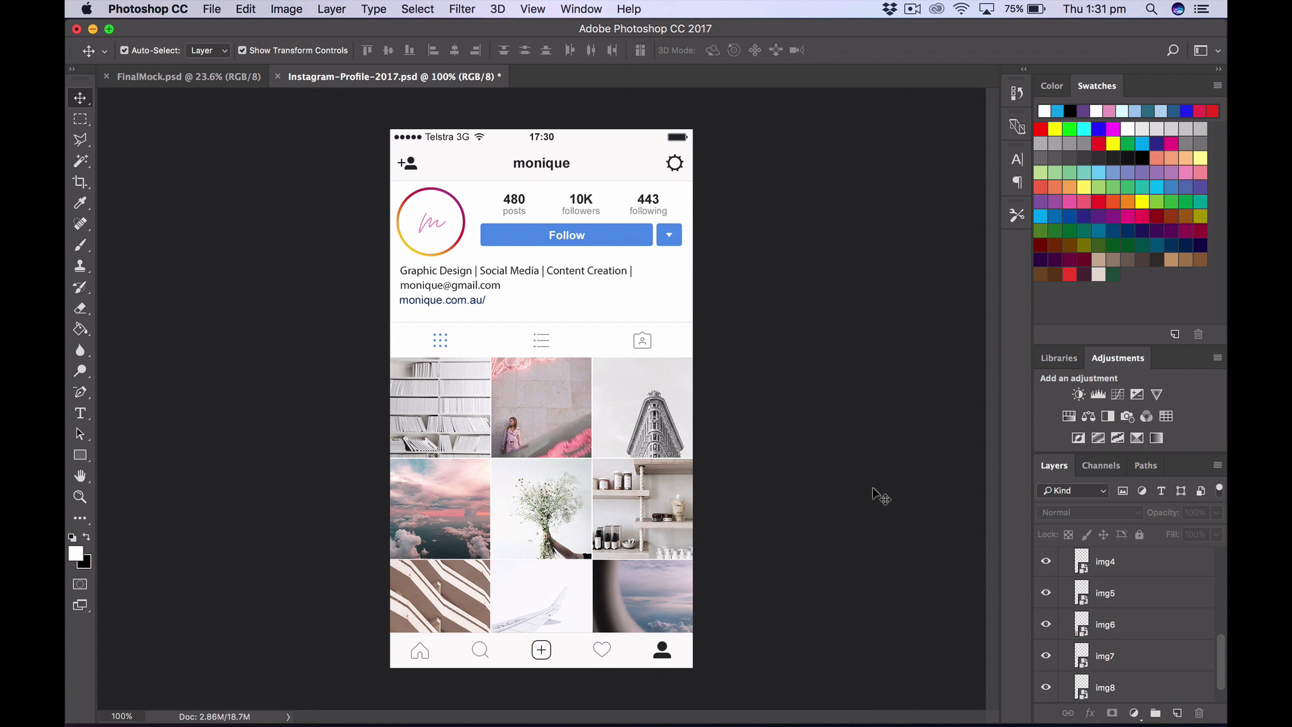
scroll(1137, 663, "up", 5)
left_click(1063, 593)
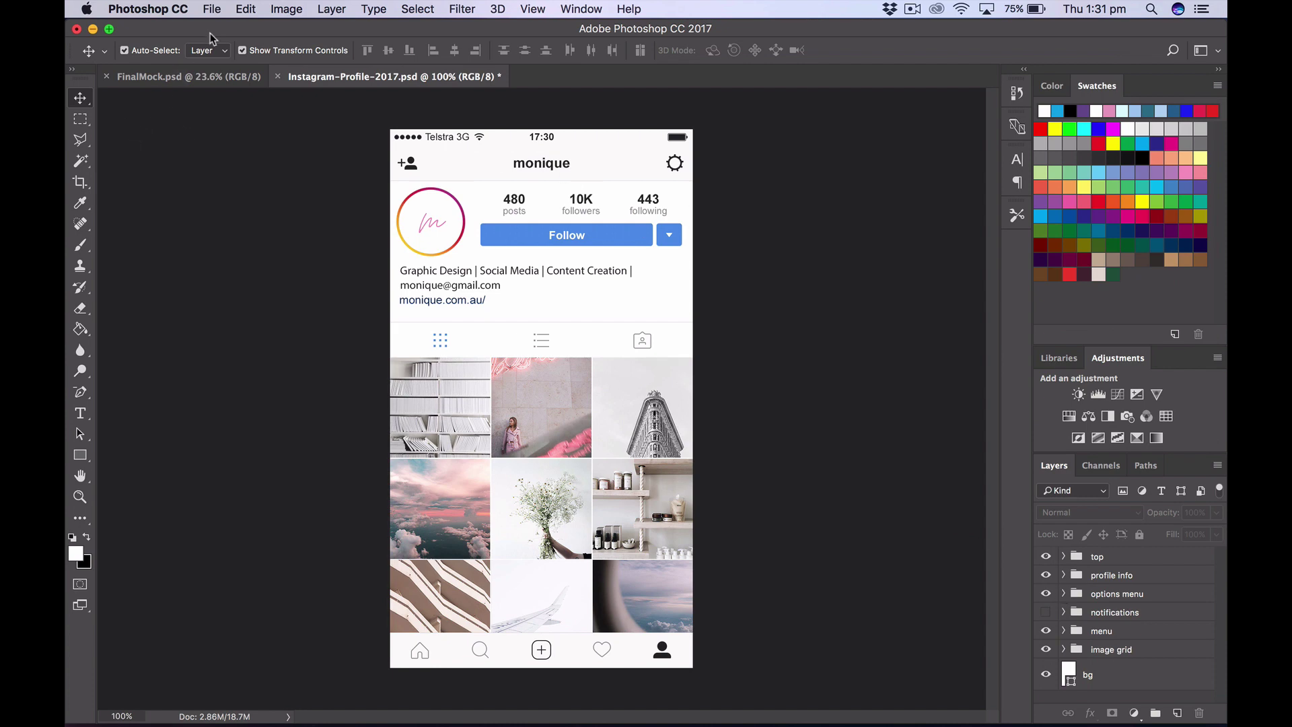
- Save the profile document, then start a Save As copy named MoniqueInstagramGrid in INSTA MOCK
left_click(211, 9)
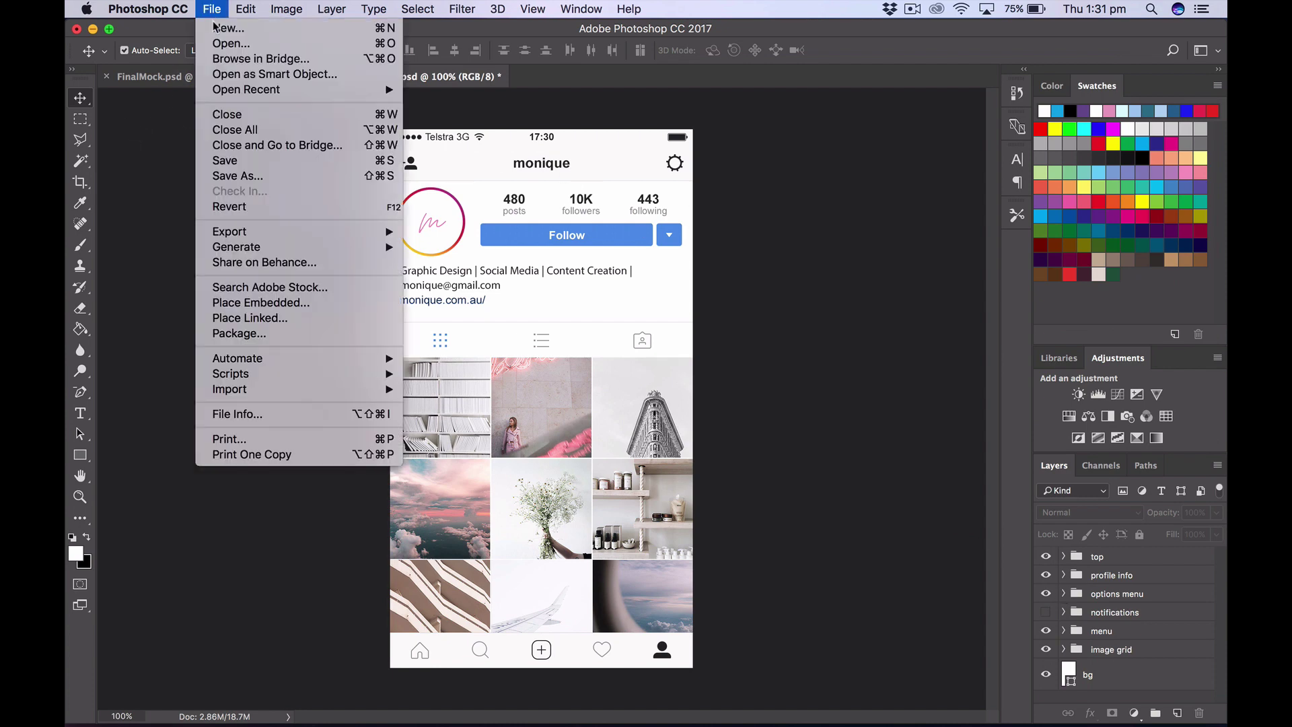
left_click(260, 165)
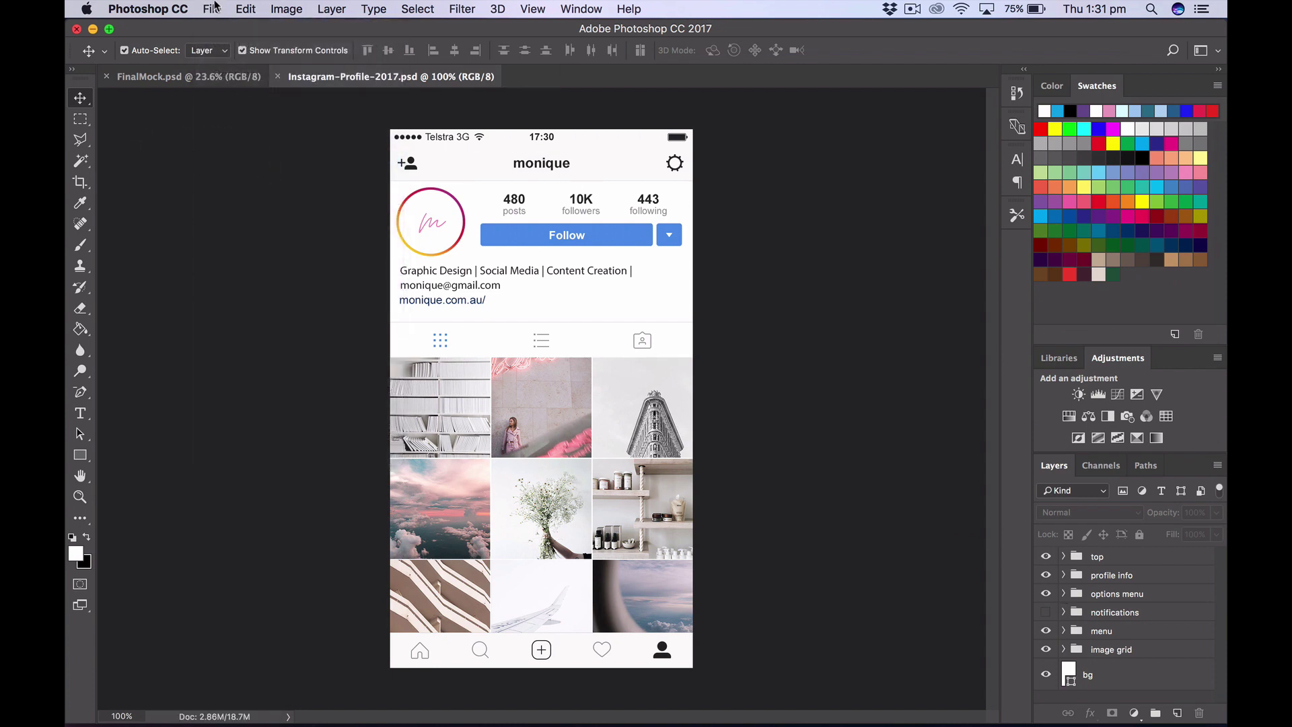
left_click(213, 8)
left_click(235, 180)
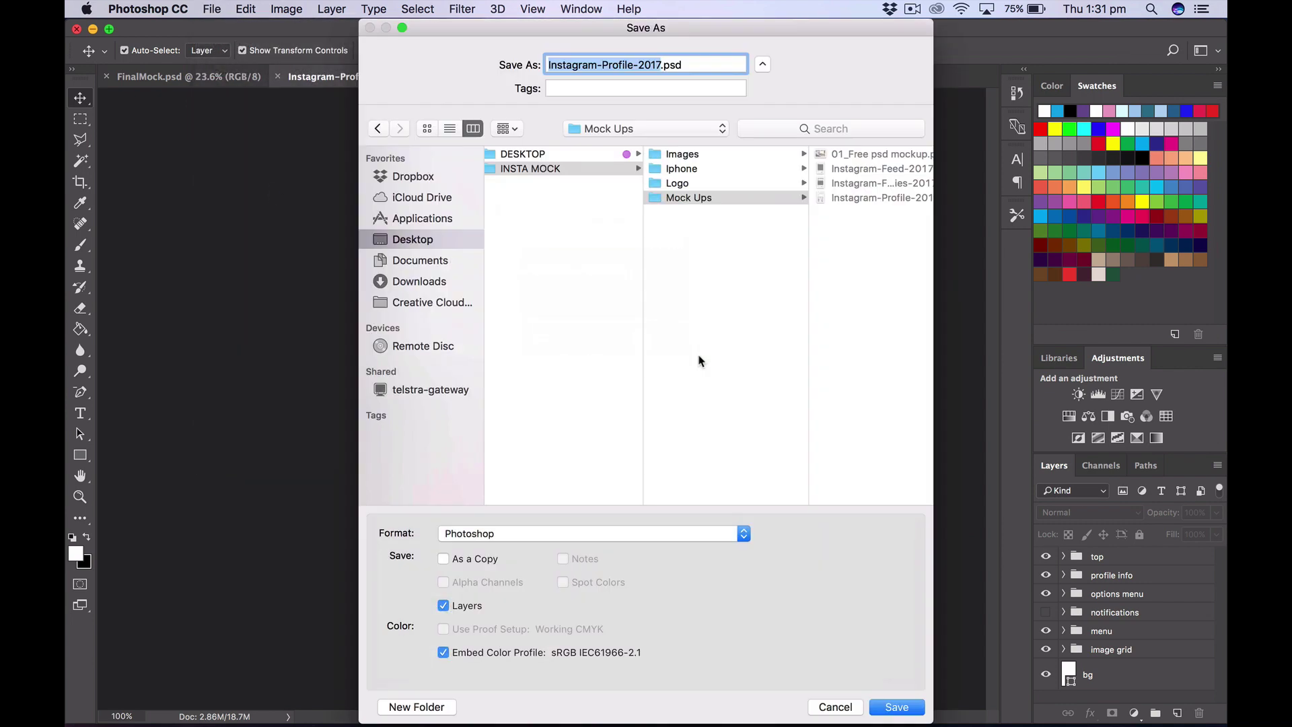
type("Monic")
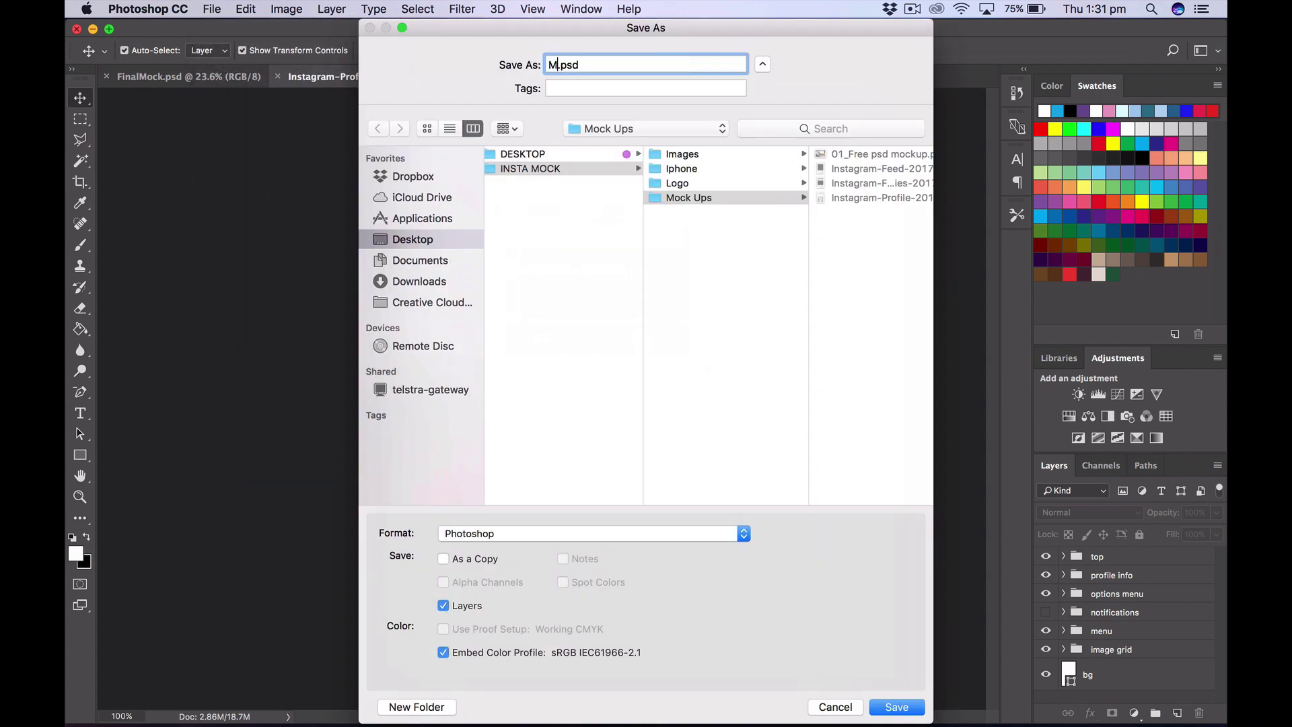
type("ueInstagramGris")
left_click(799, 348)
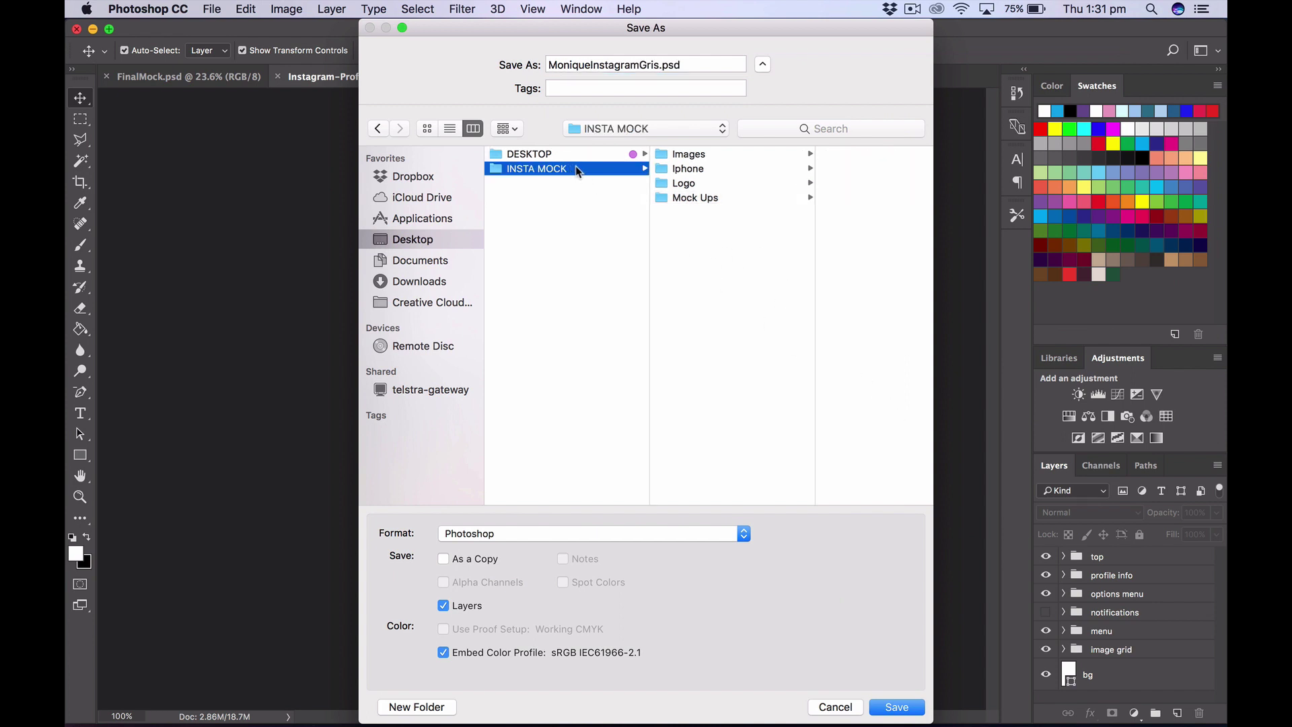
- Save the copy in JPEG format, accepting the JPEG Options, and minimize Photoshop
left_click(658, 64)
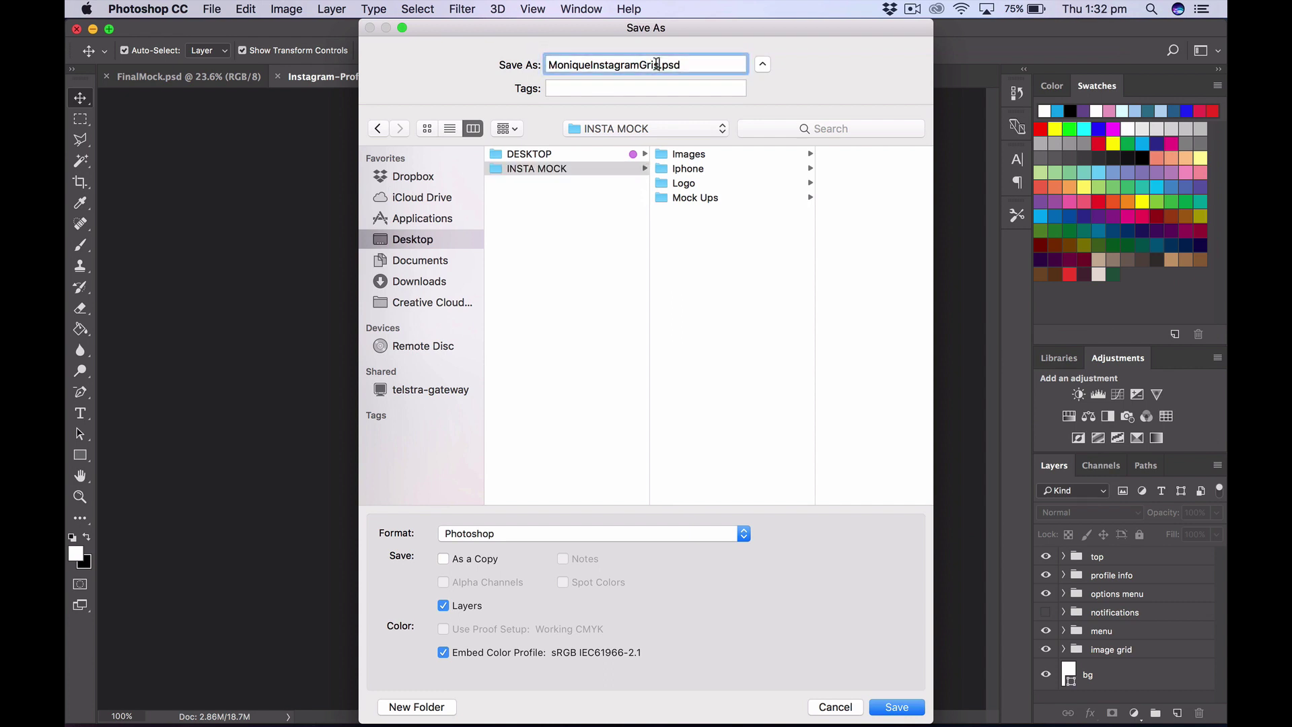
left_click(730, 535)
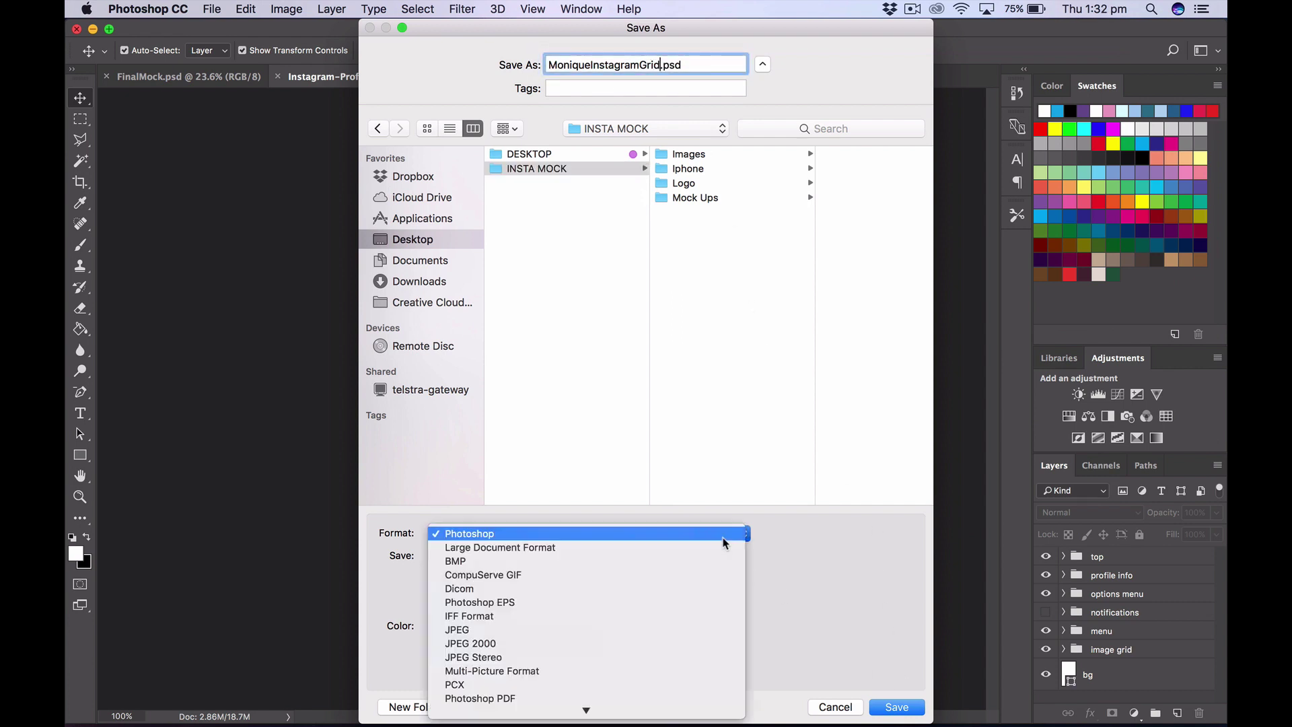
left_click(544, 630)
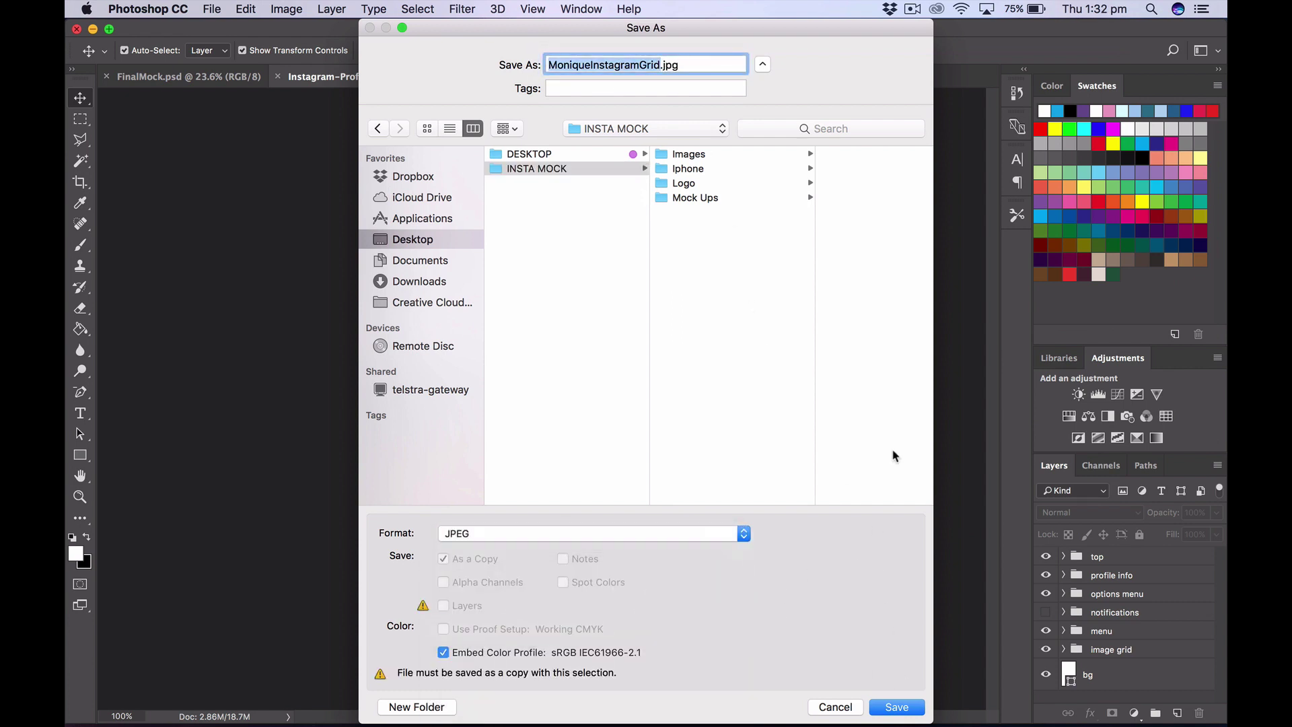
left_click(802, 394)
left_click(895, 706)
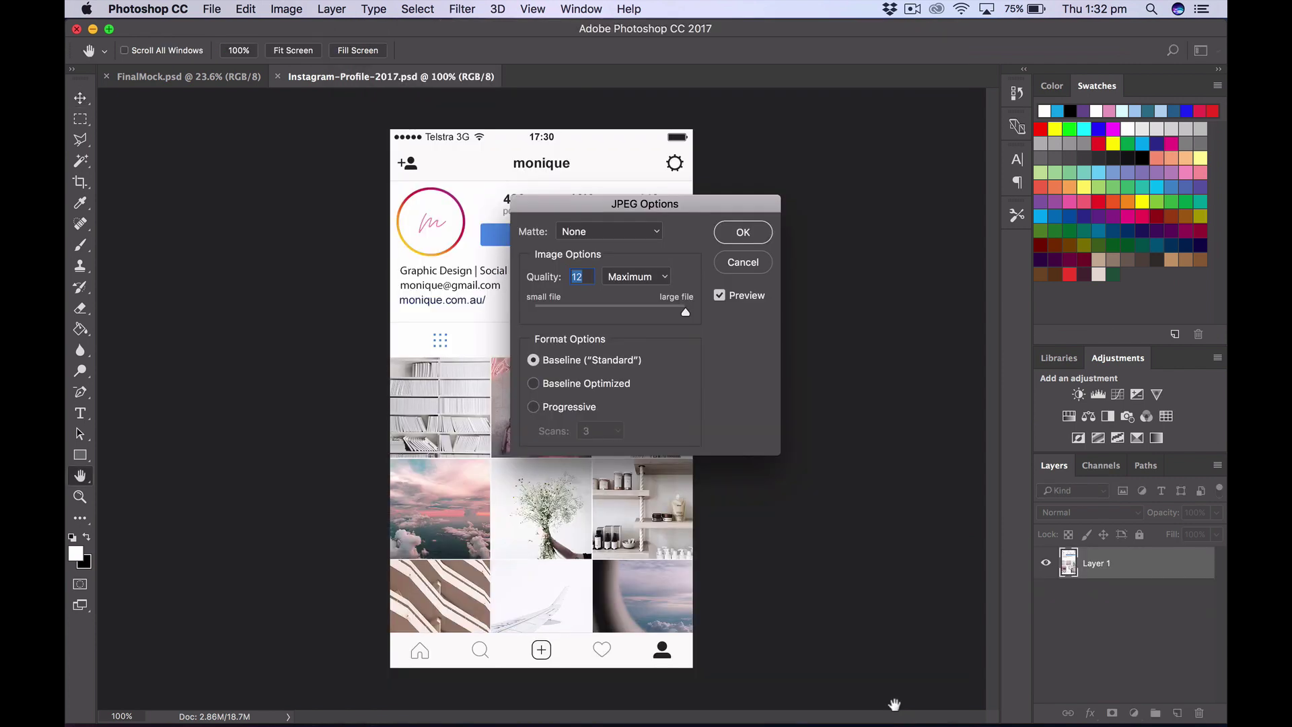
left_click(744, 232)
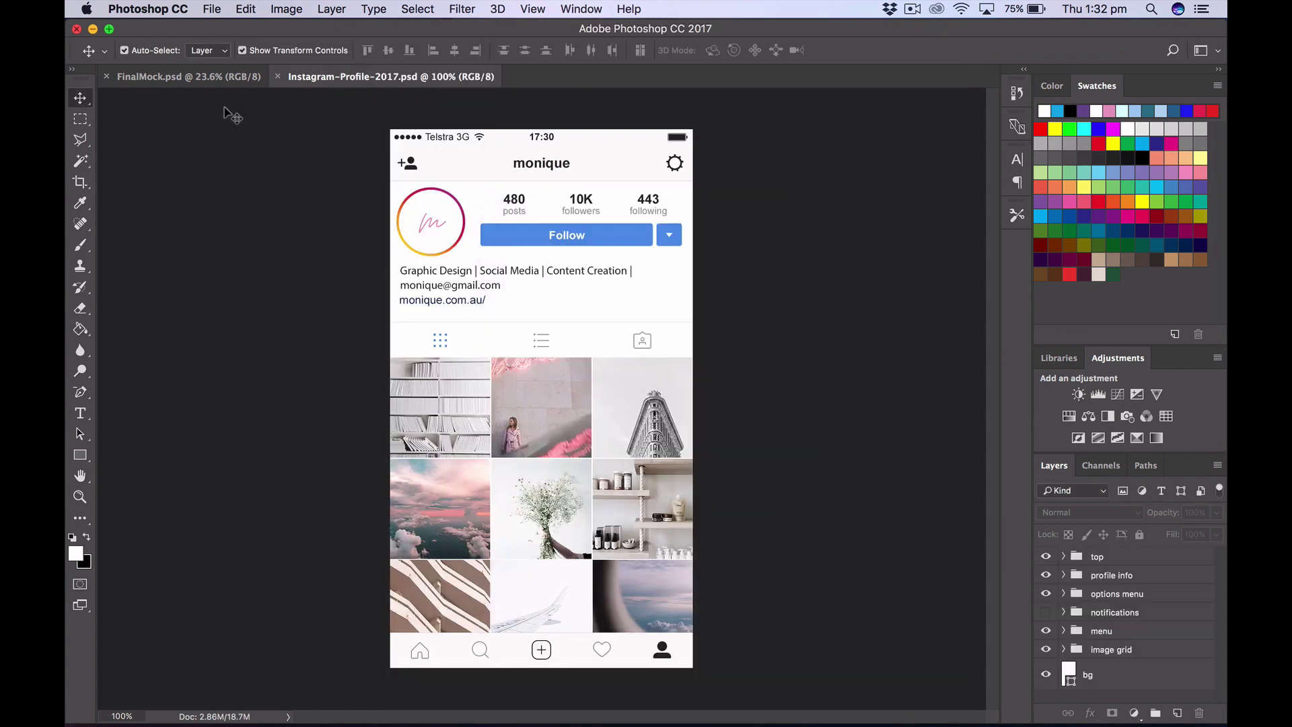
left_click(94, 29)
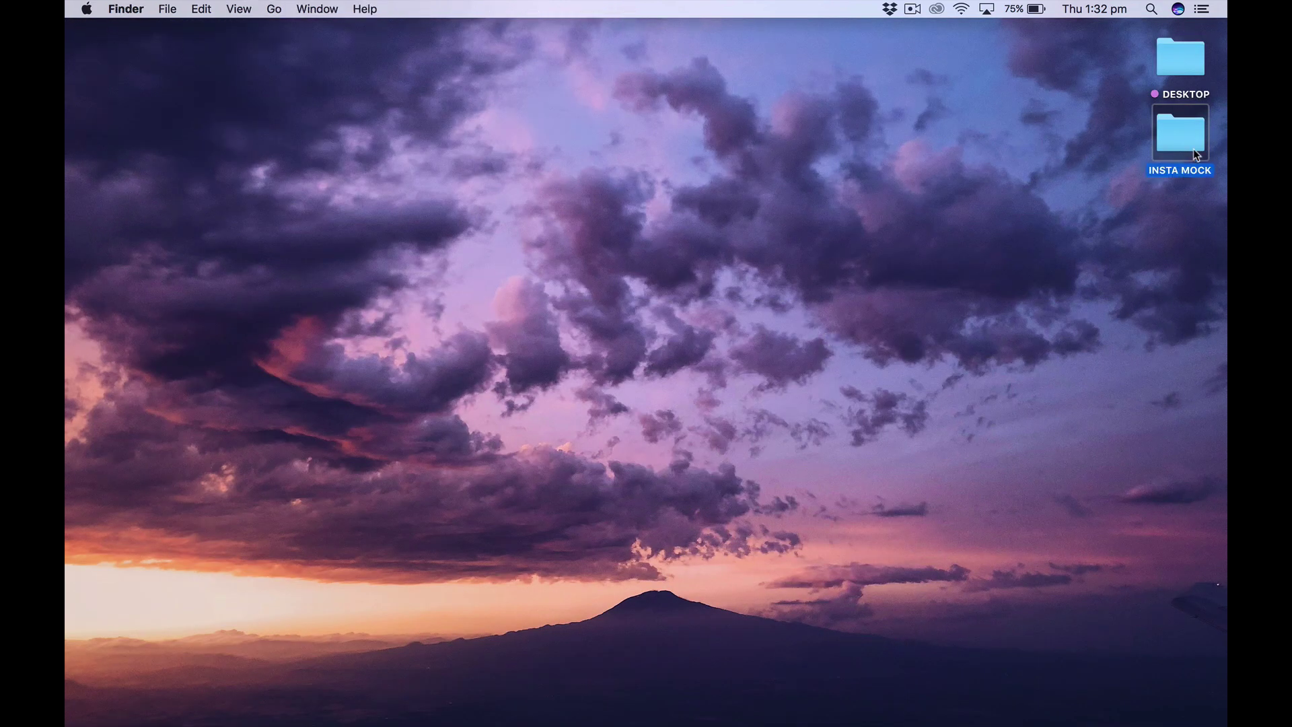
- Open 01_Free psd mockup.psd from INSTA MOCK > Mock Ups and expand its Replace the image here group
double_click(1195, 152)
left_click(499, 413)
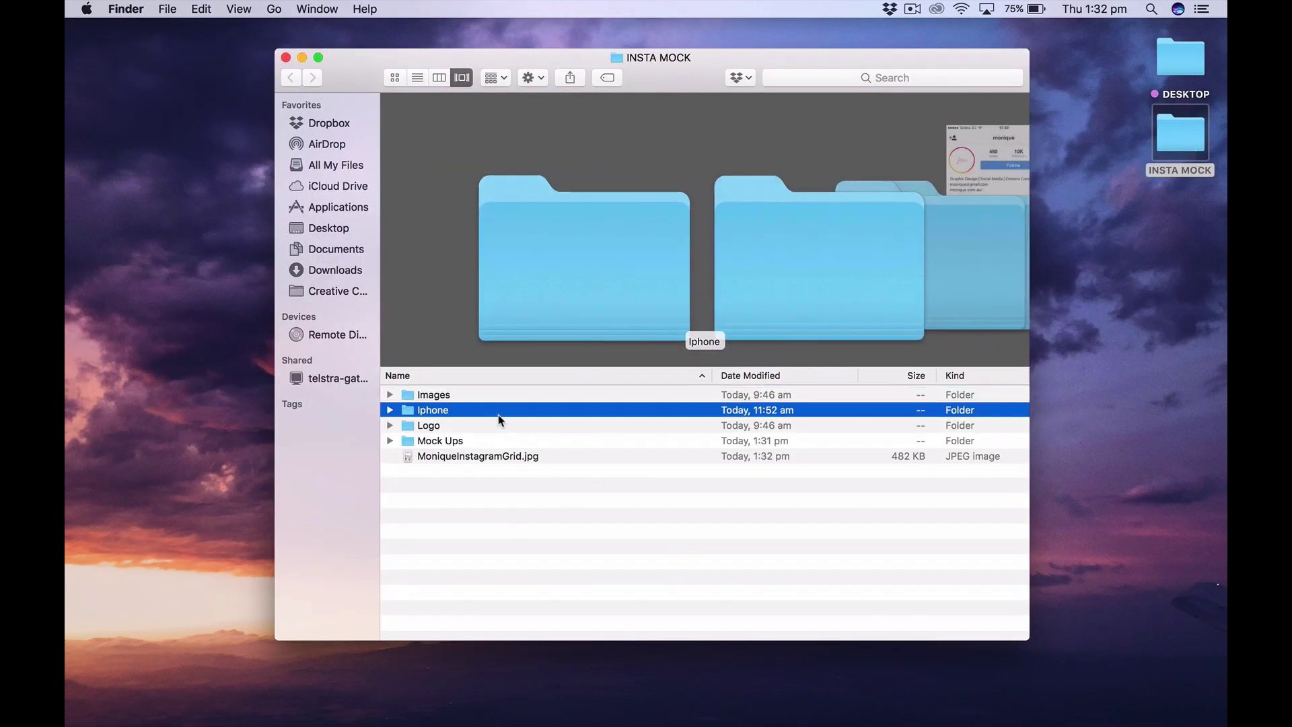
double_click(457, 441)
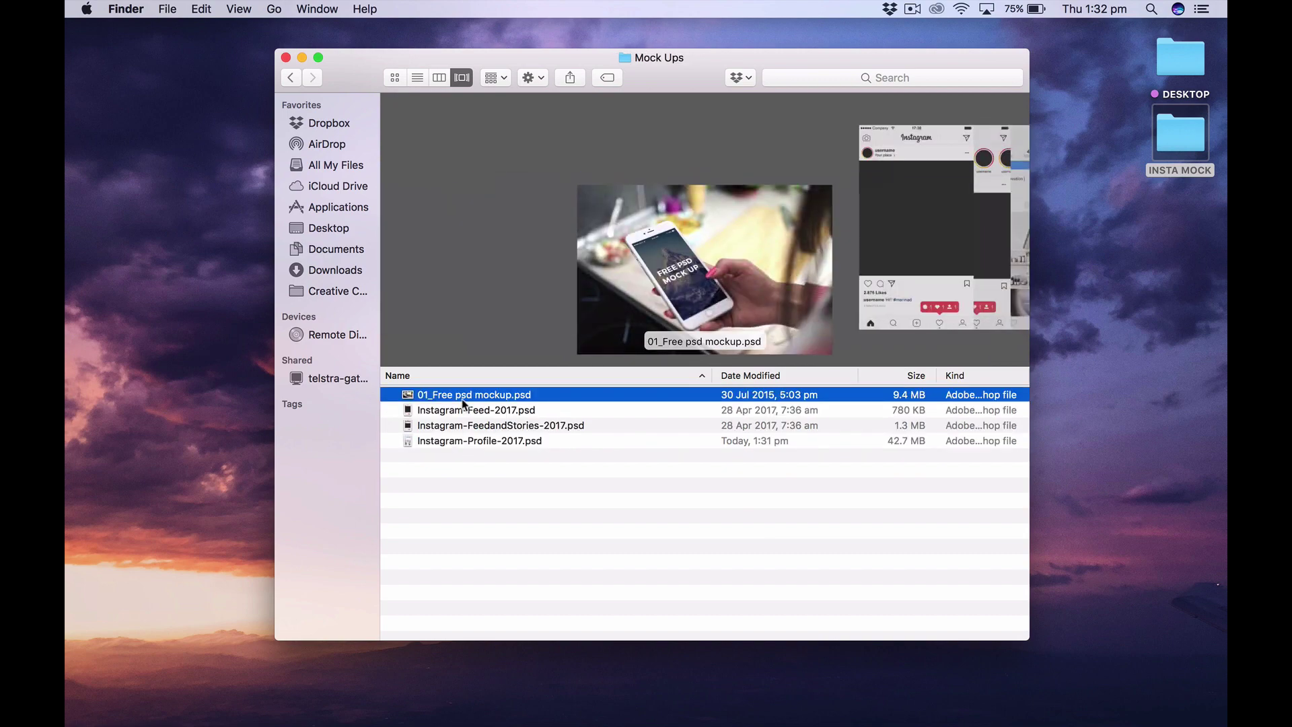
double_click(464, 395)
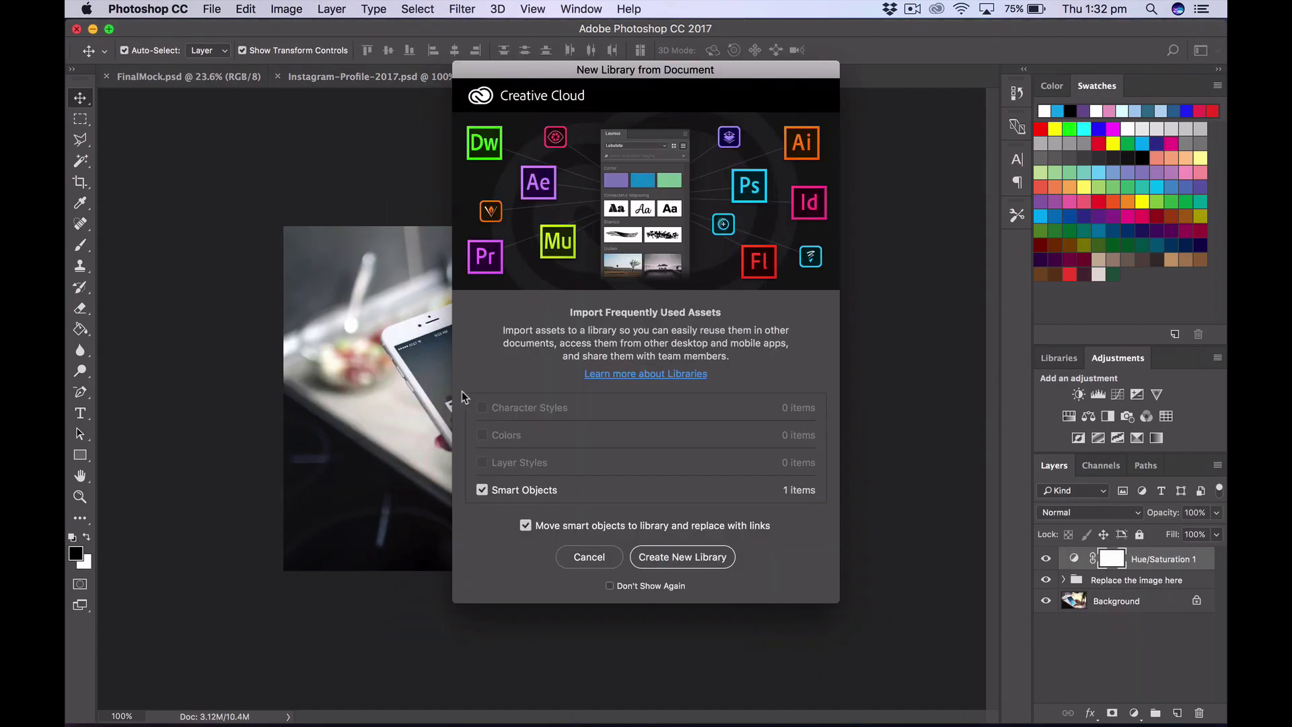
left_click(590, 557)
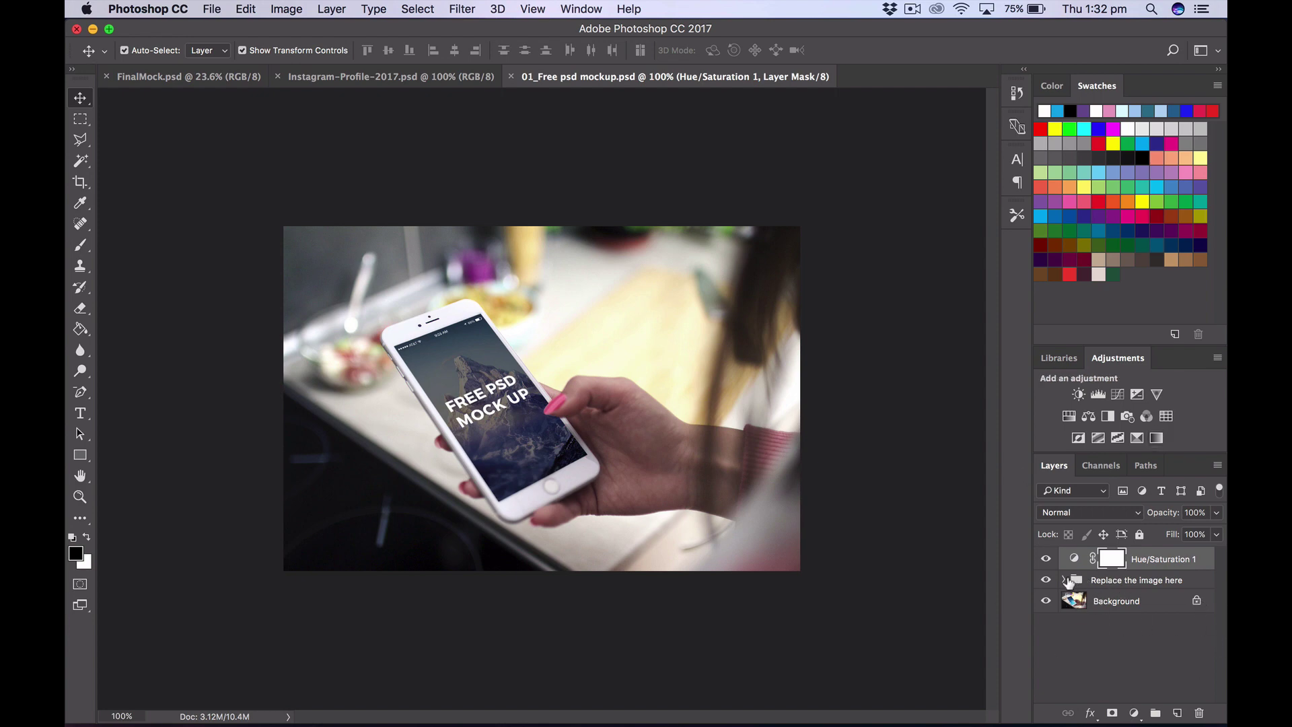
left_click(1063, 579)
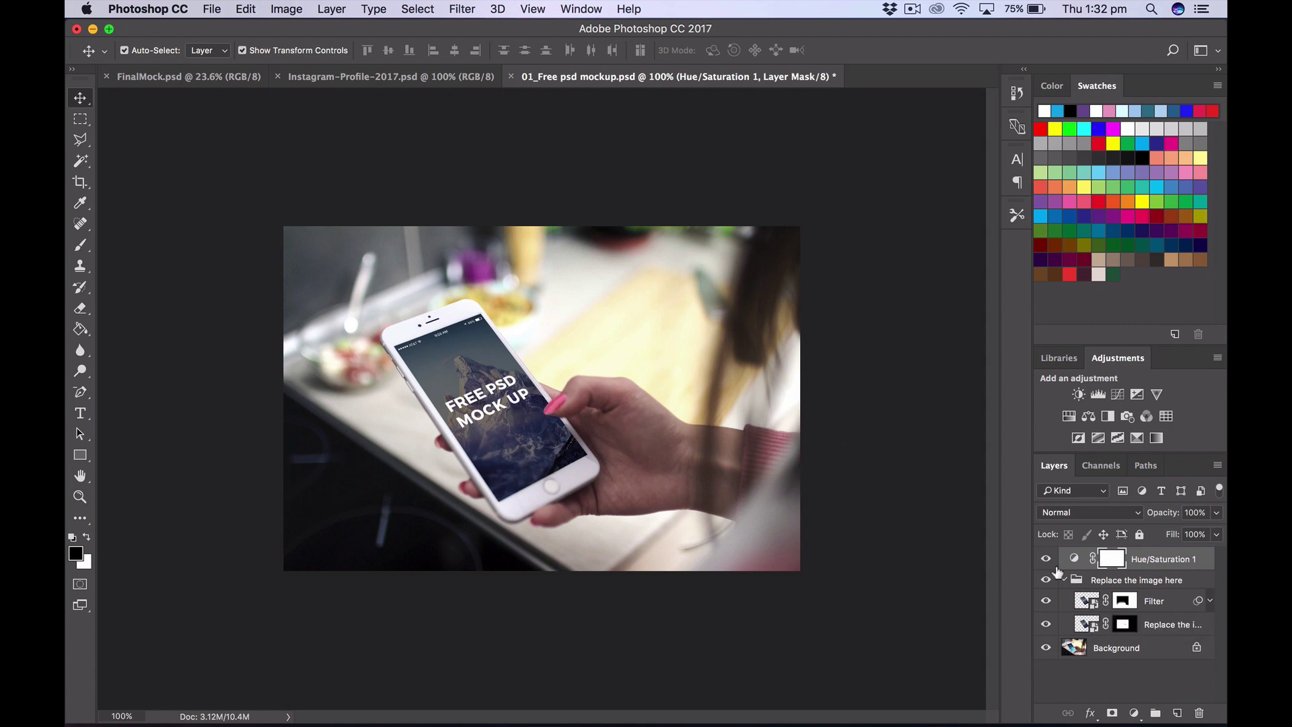
double_click(1096, 606)
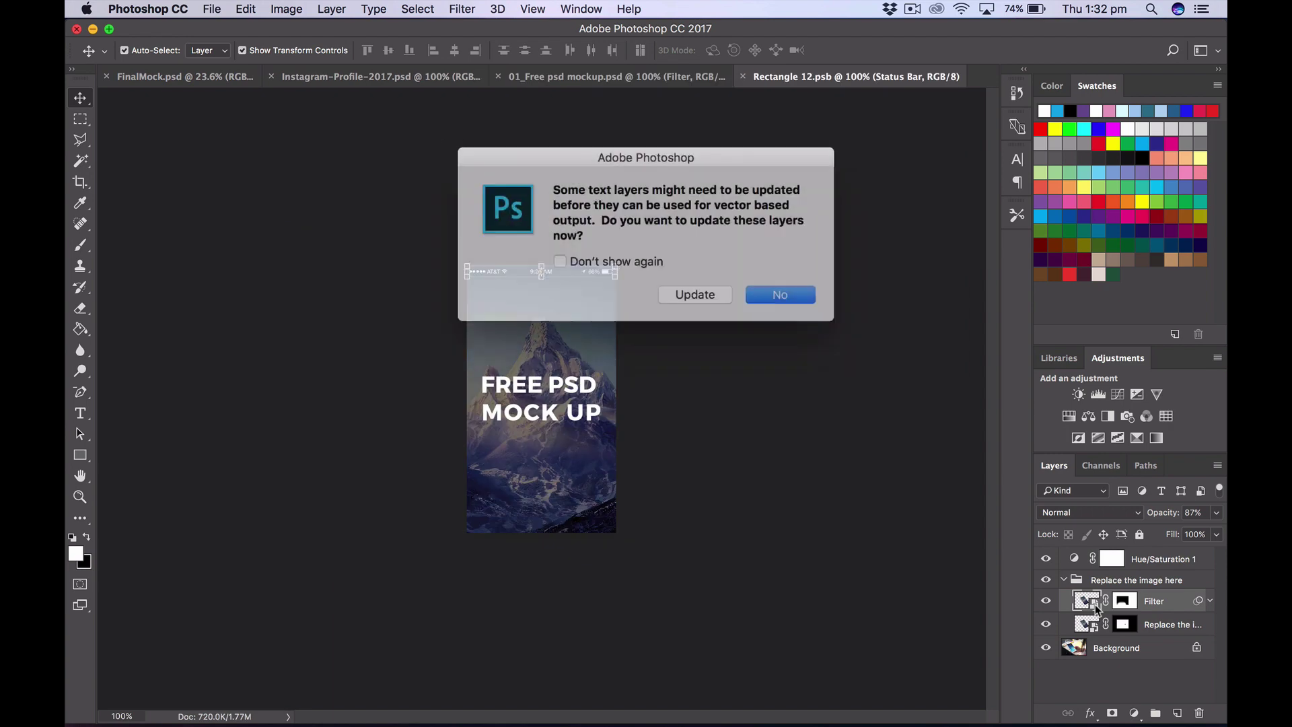
- Update the smart object's text layers and hide the Delete it !!! placeholder group
left_click(714, 289)
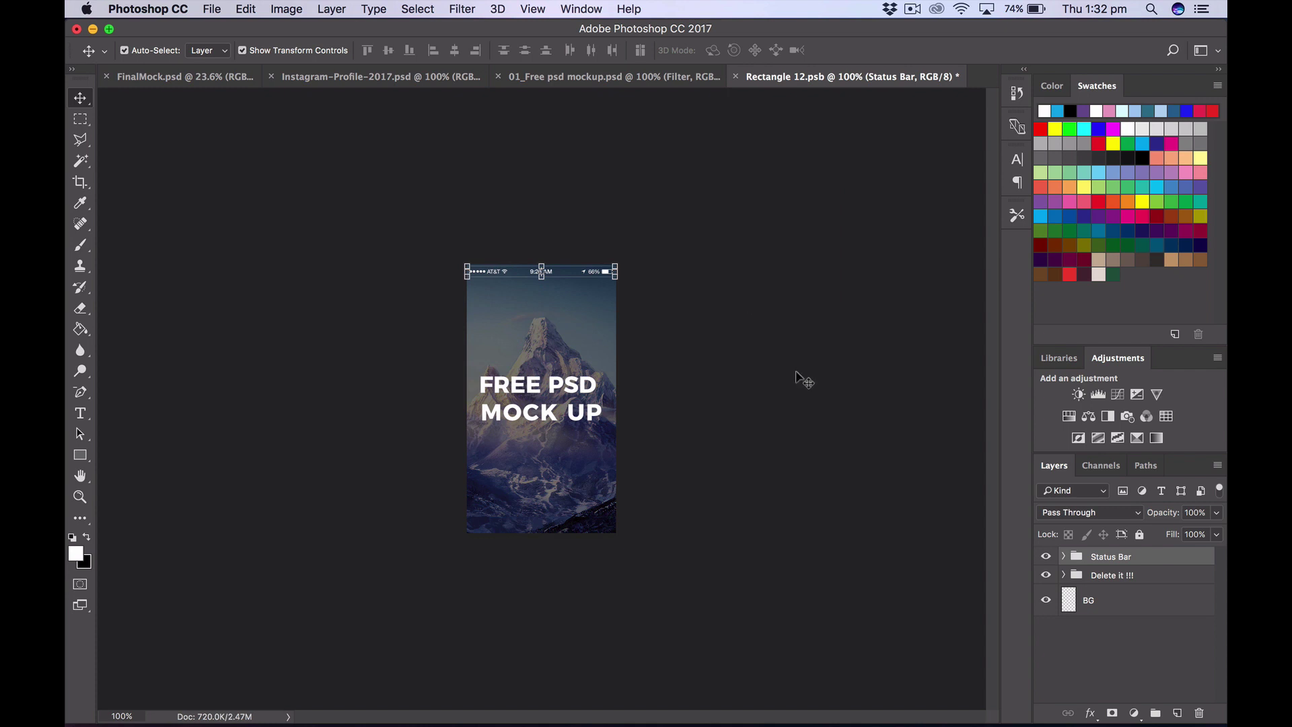
left_click(1063, 575)
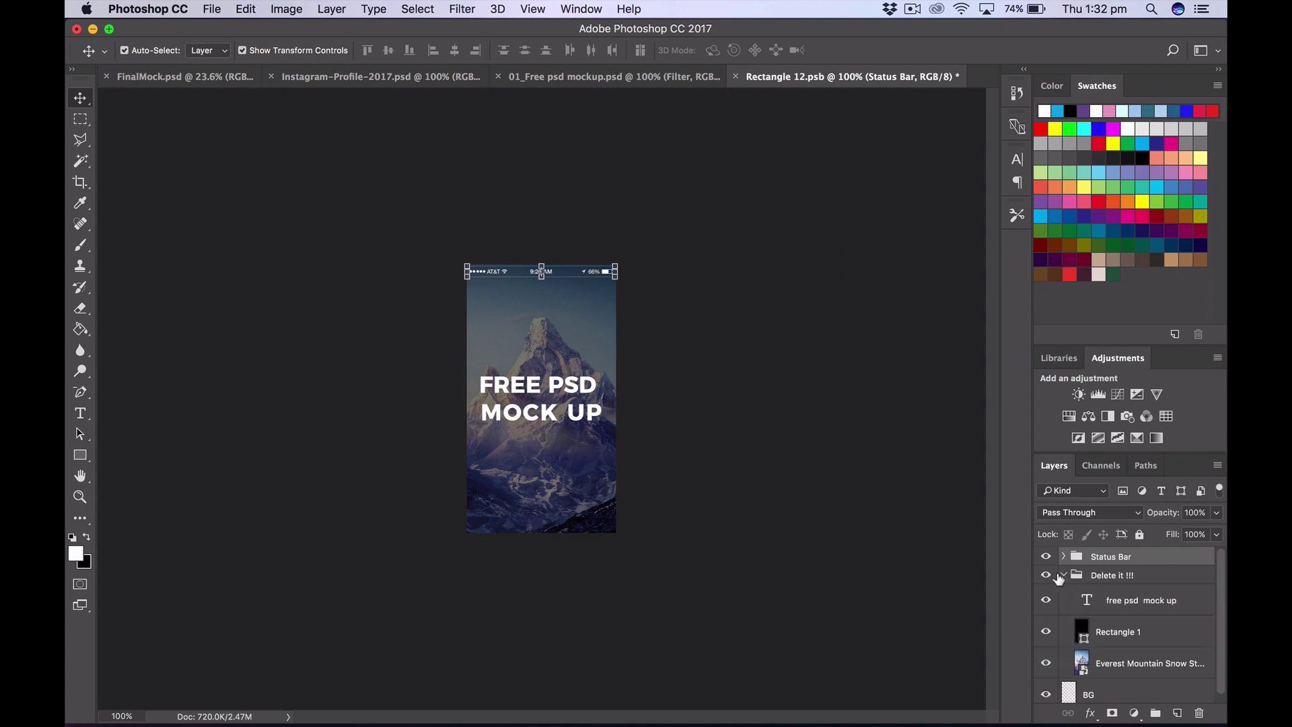
left_click(1046, 576)
left_click(1063, 575)
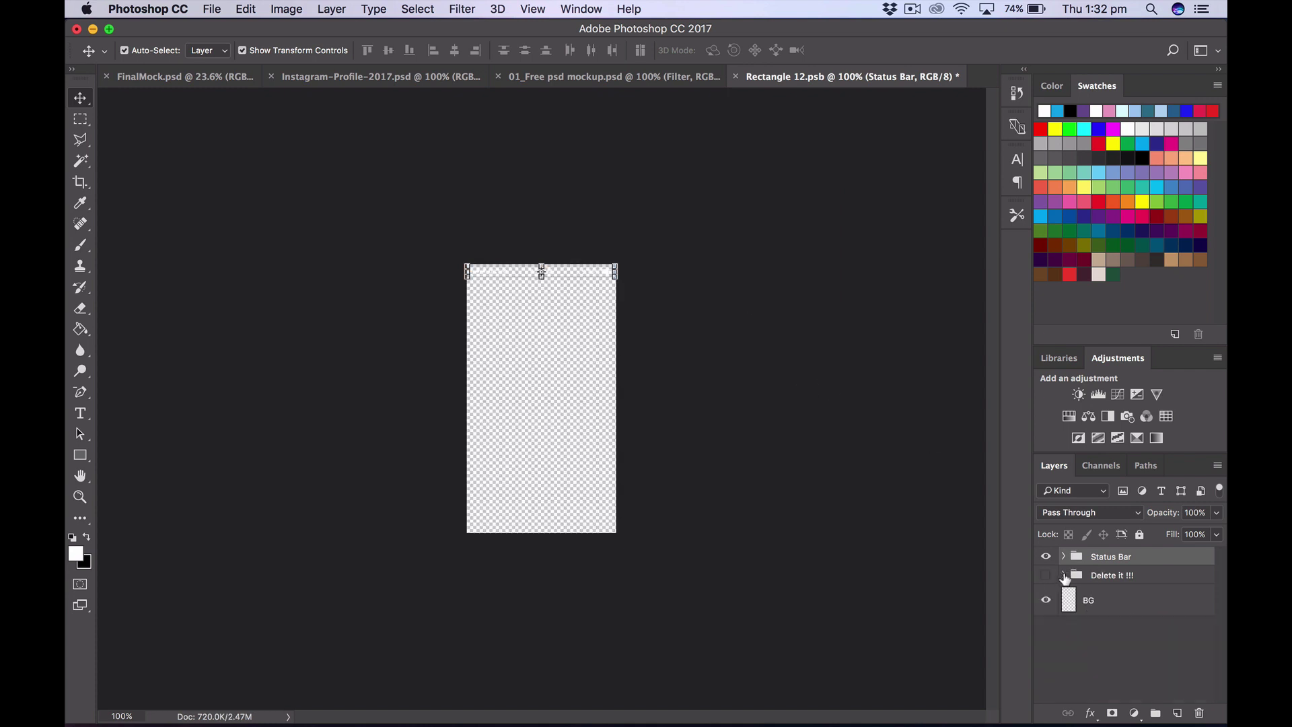
- Fill the BG layer white with the Paint Bucket
left_click(81, 329)
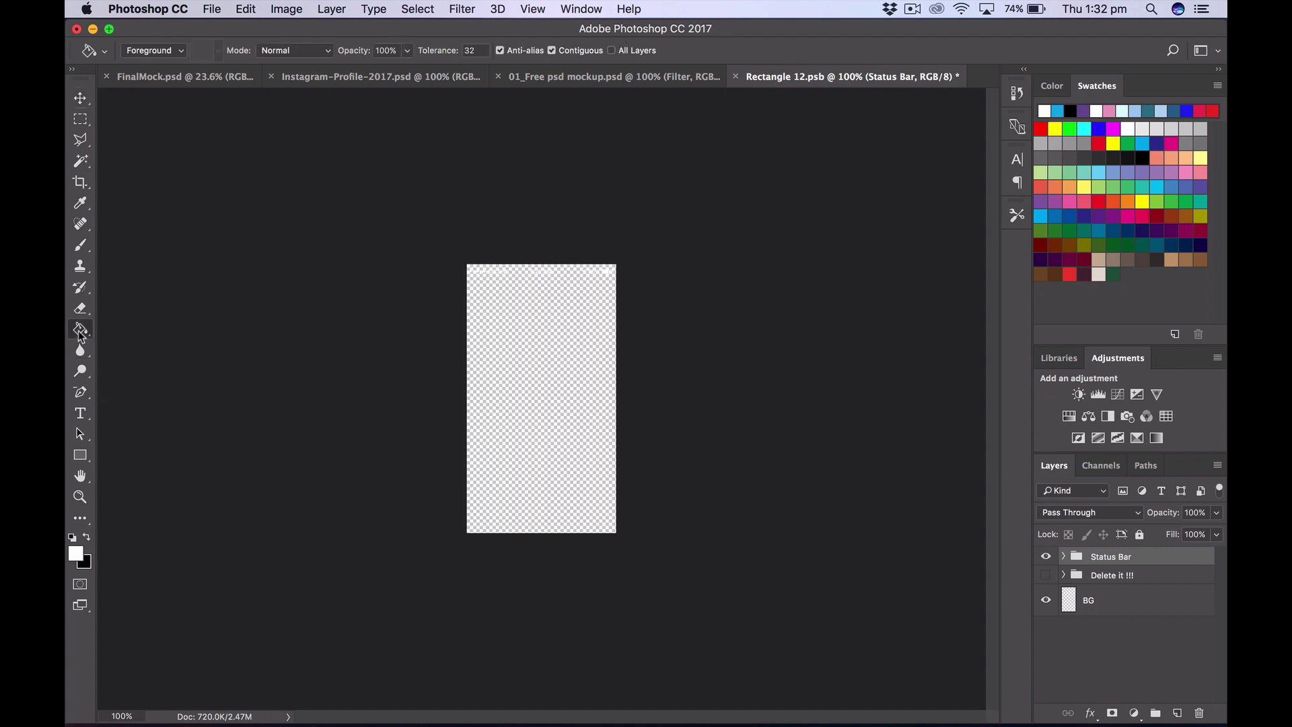
left_click(595, 404)
key("Return")
left_click(1128, 598)
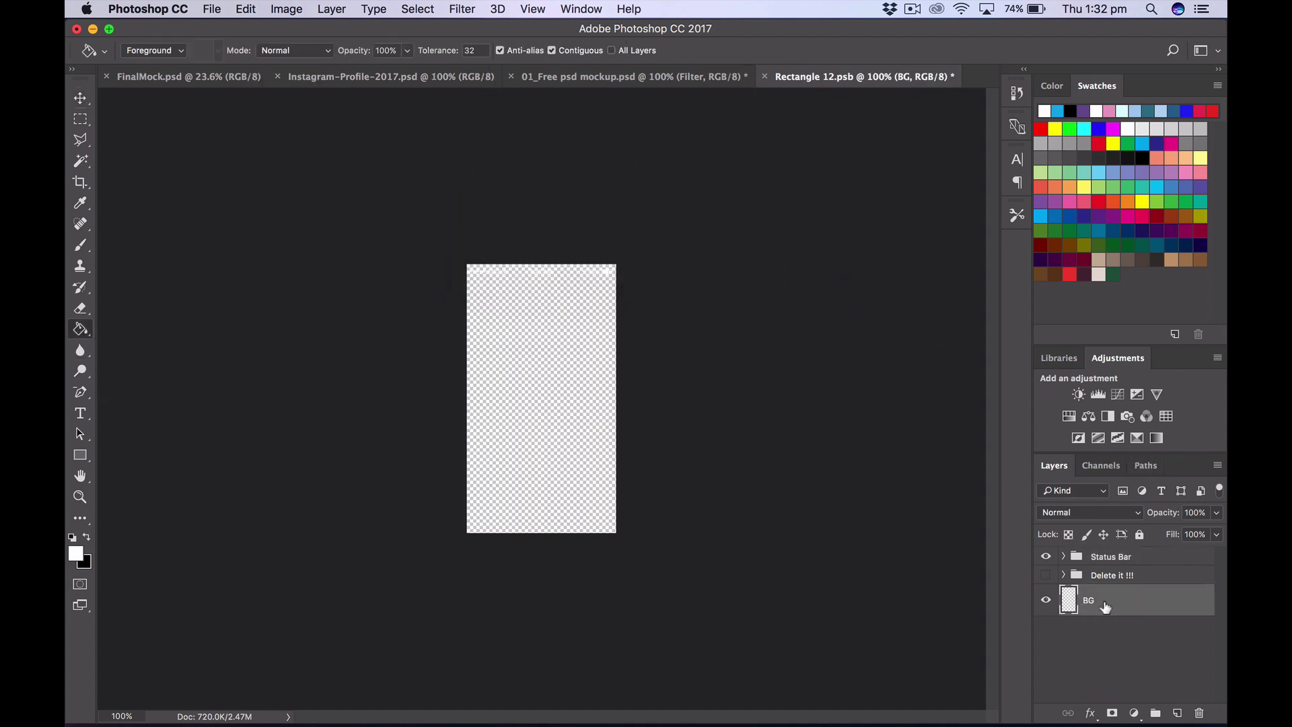
left_click(535, 412)
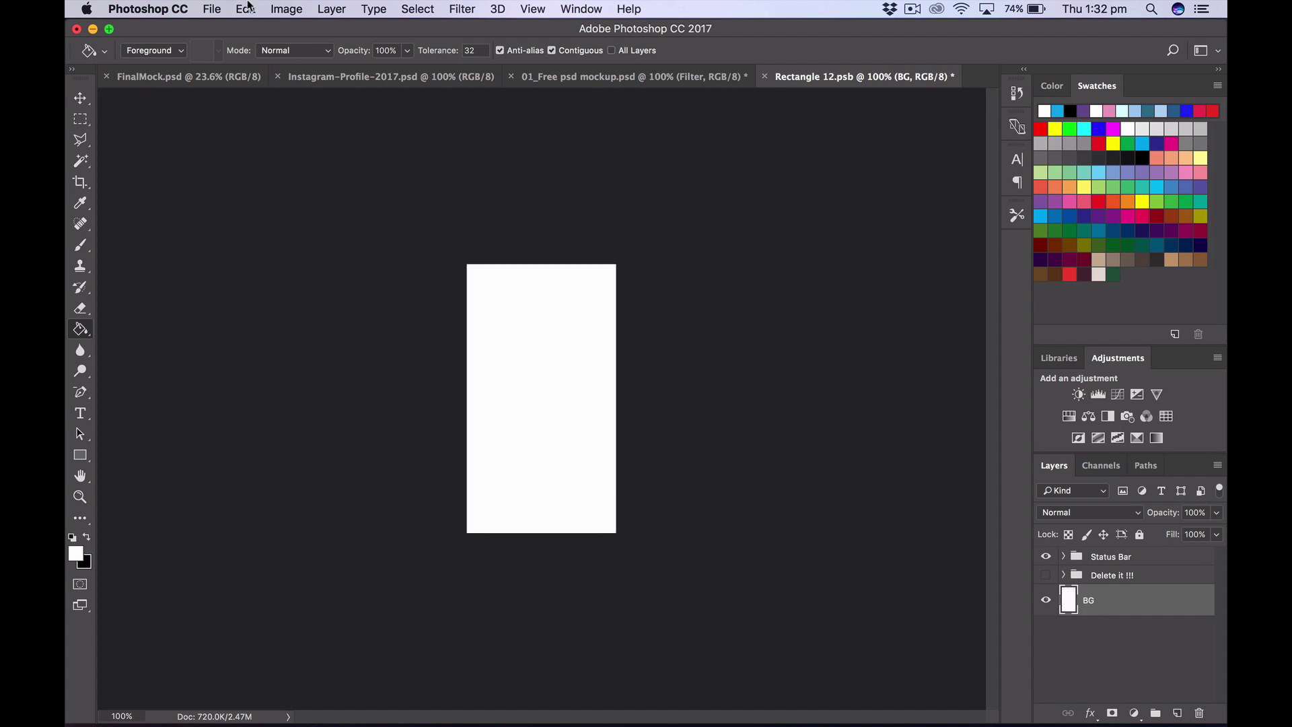
left_click(211, 9)
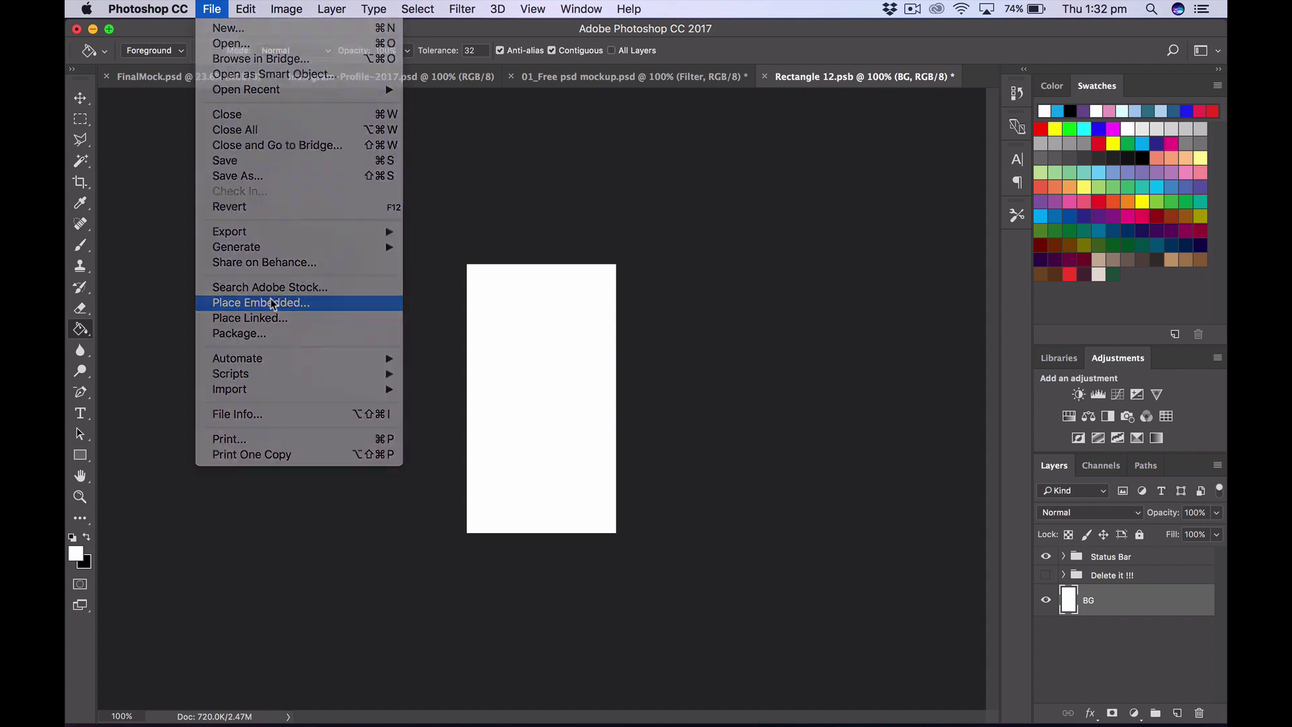
- Embed MoniqueInstagramGrid.jpg on the phone screen, then save and close Rectangle 12.psb
left_click(273, 304)
left_click(715, 151)
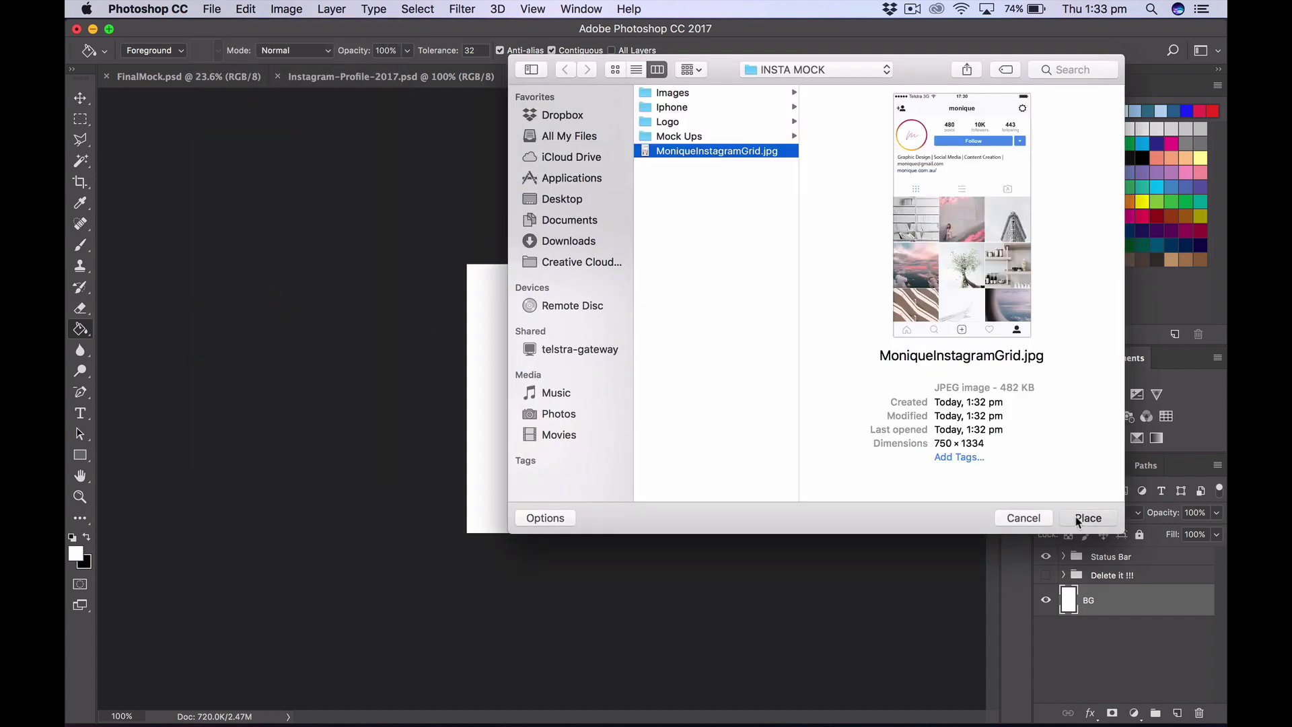
left_click(1077, 522)
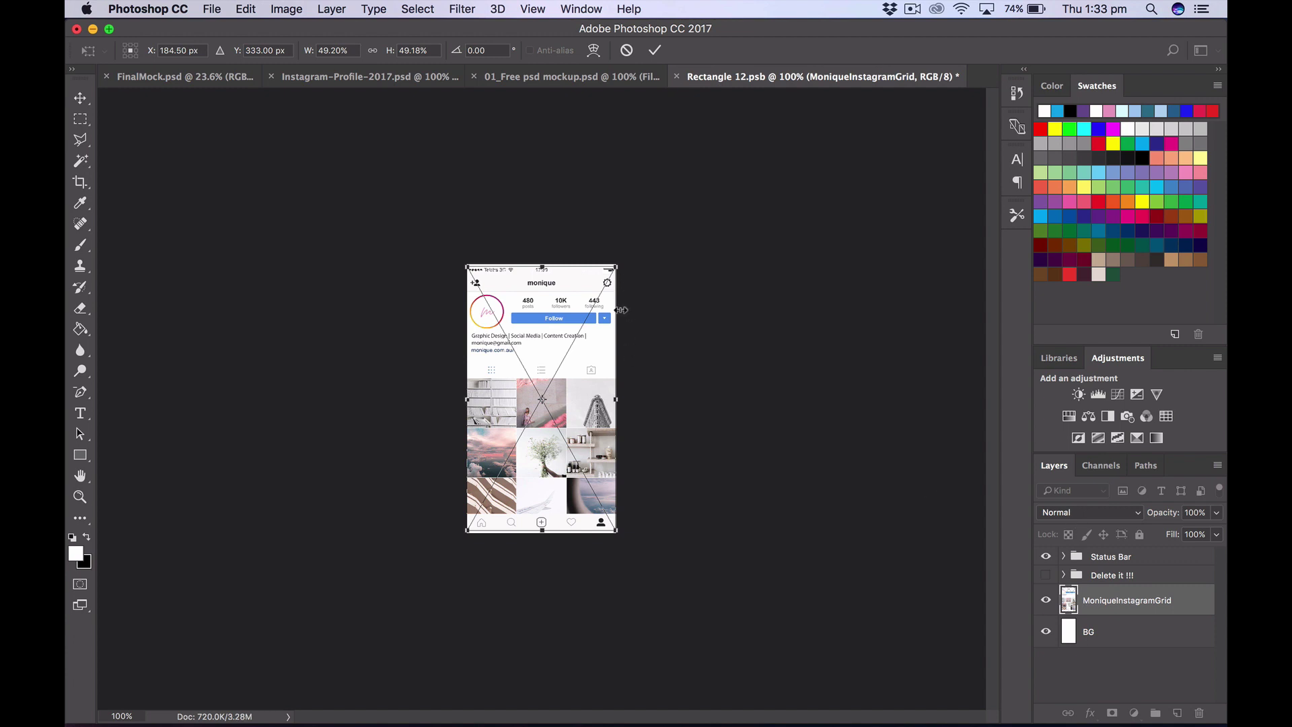
left_click(656, 50)
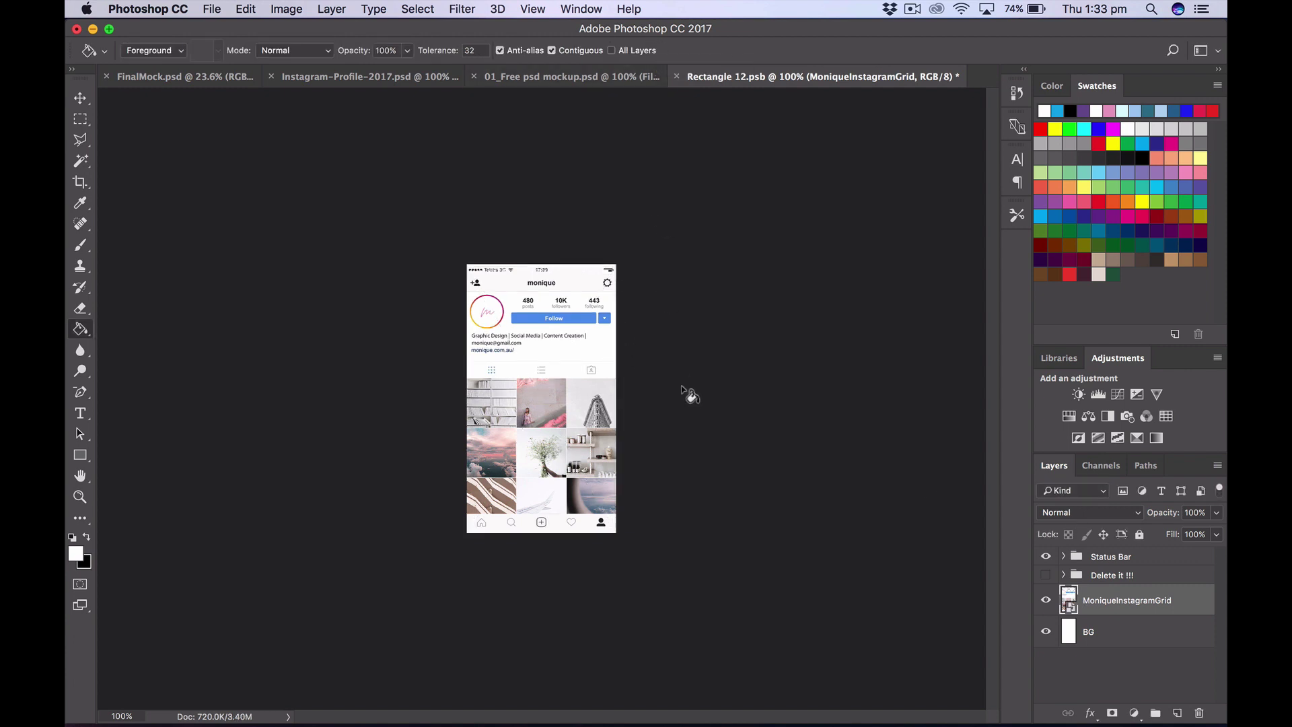
key("super+s")
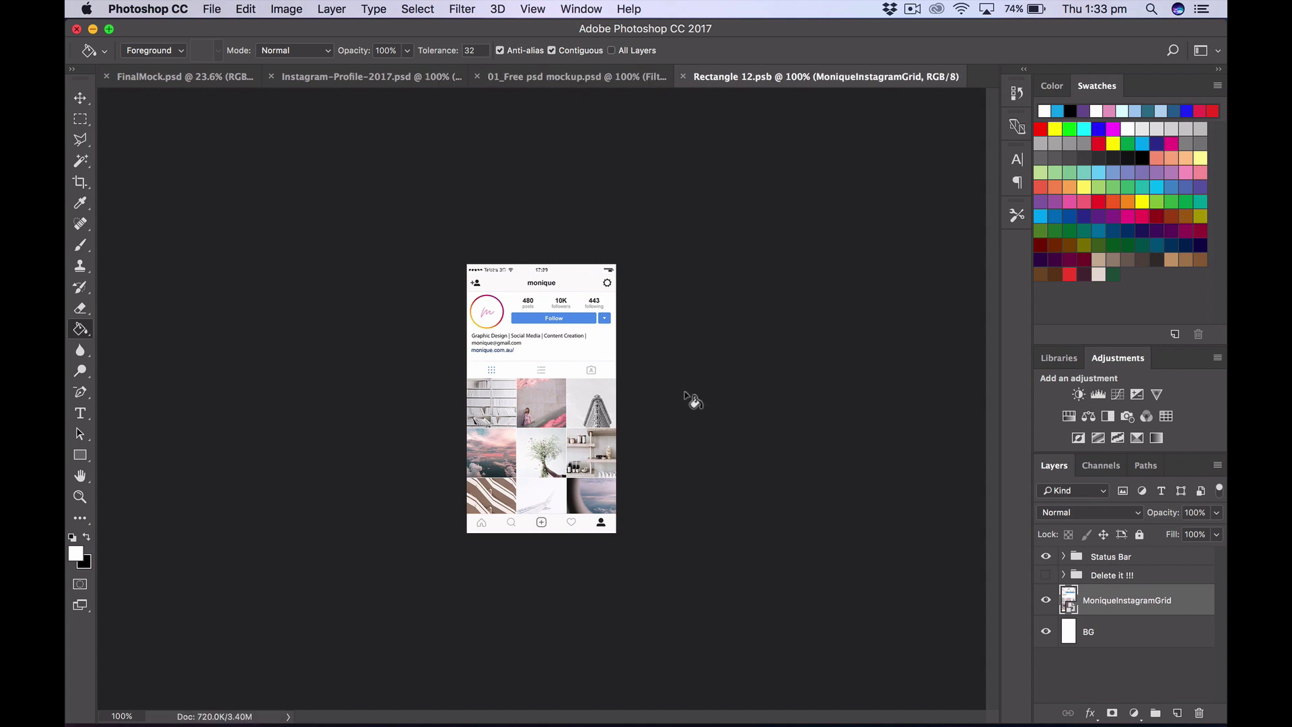
key("super+w")
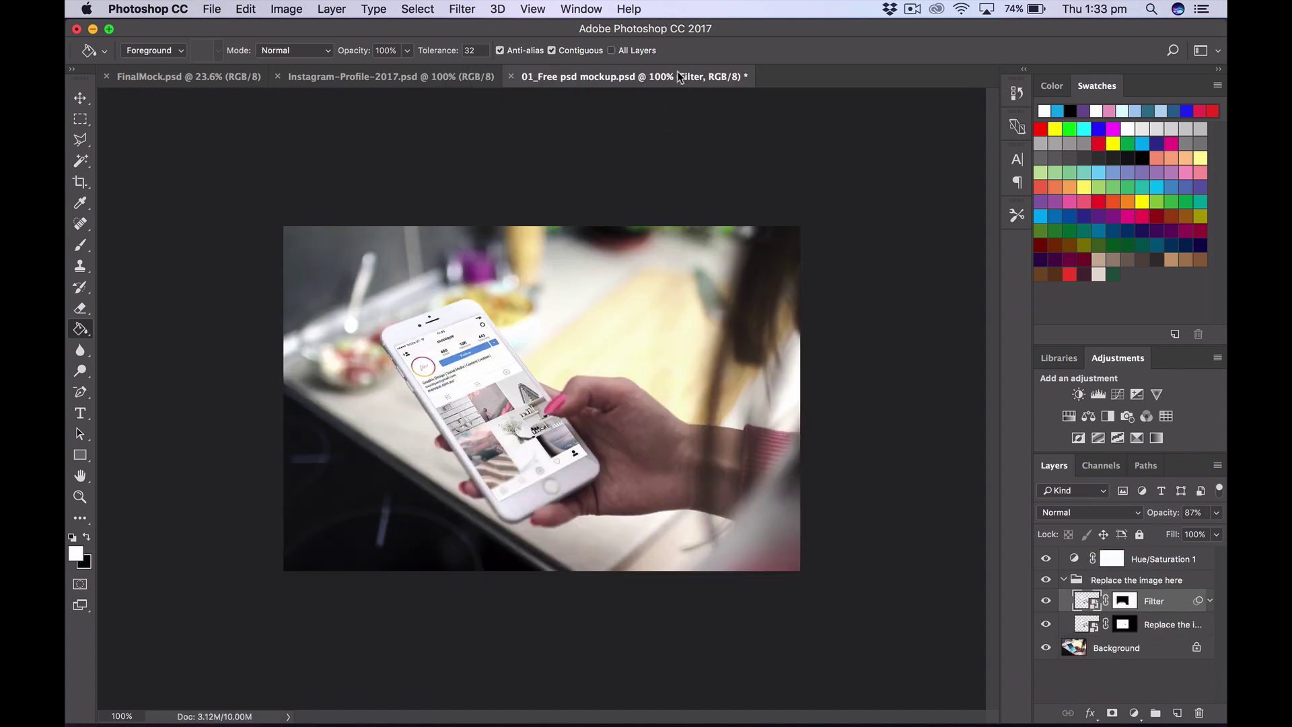
- Deselect the Filter layer and start a Save As named MoniqueIphoneMock
left_click(80, 98)
left_click(173, 198)
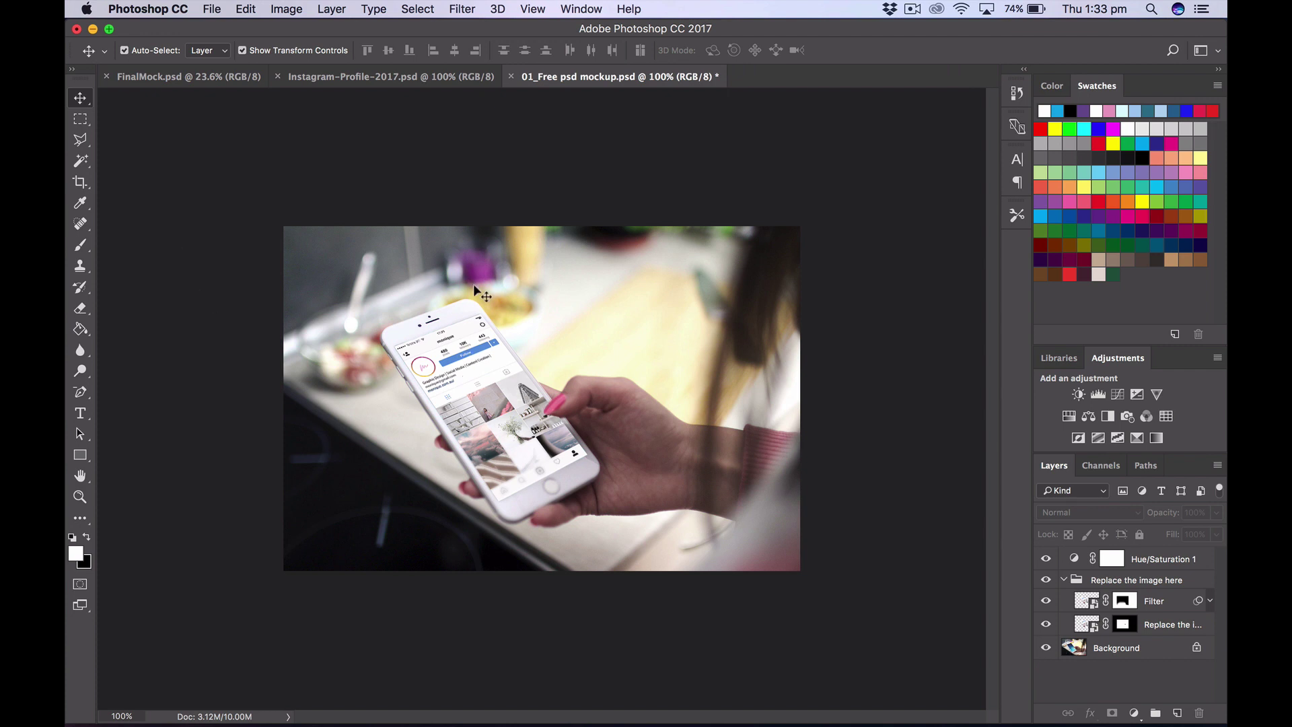
left_click(213, 8)
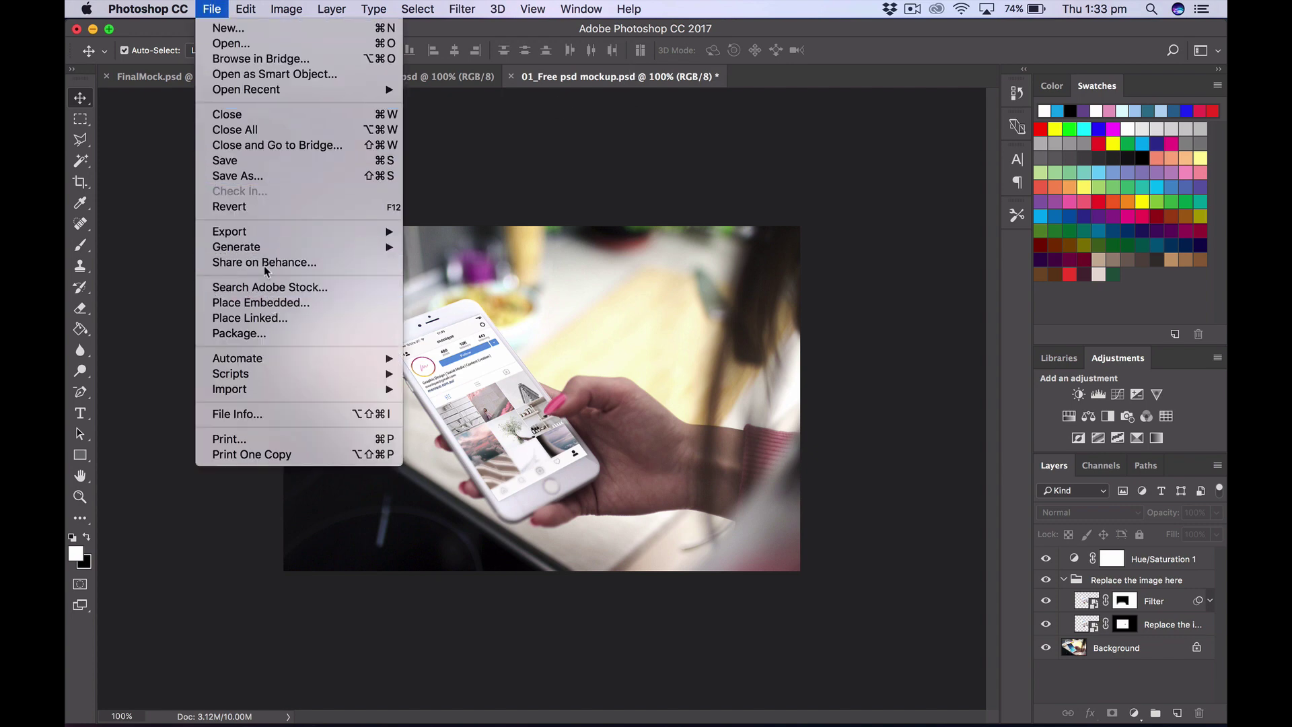
left_click(255, 177)
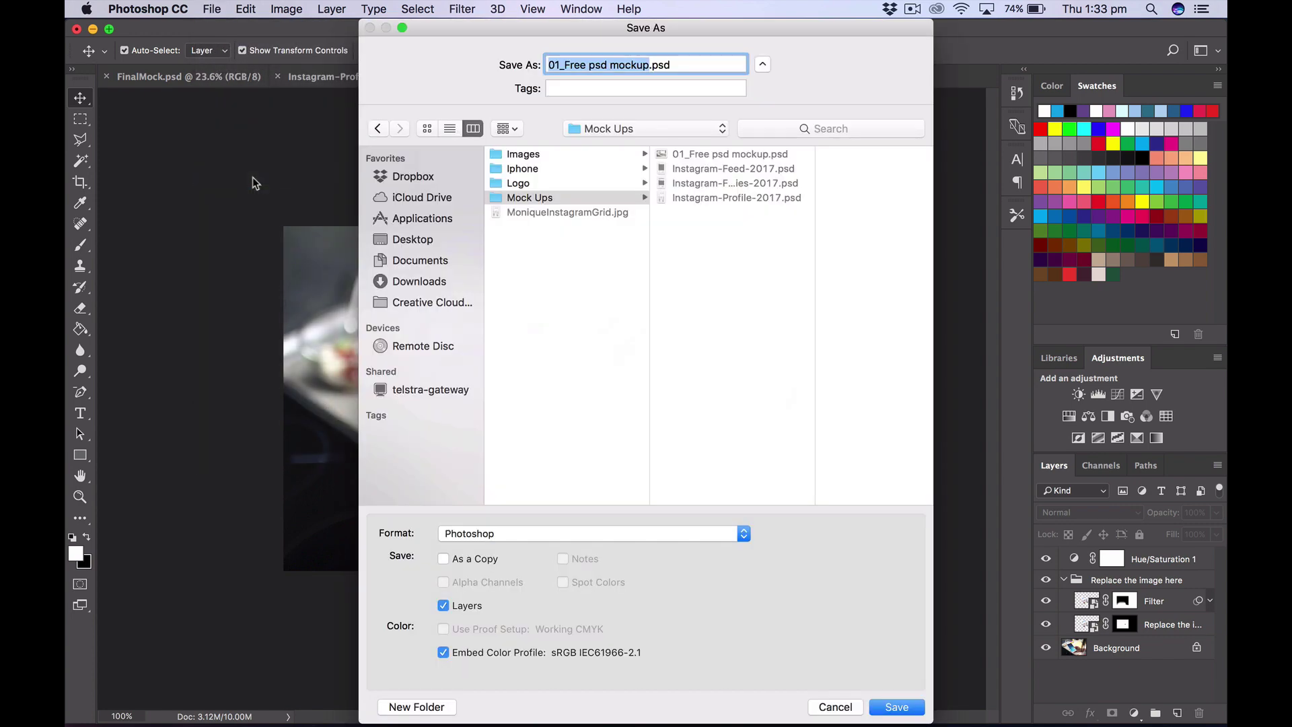
type("Monique")
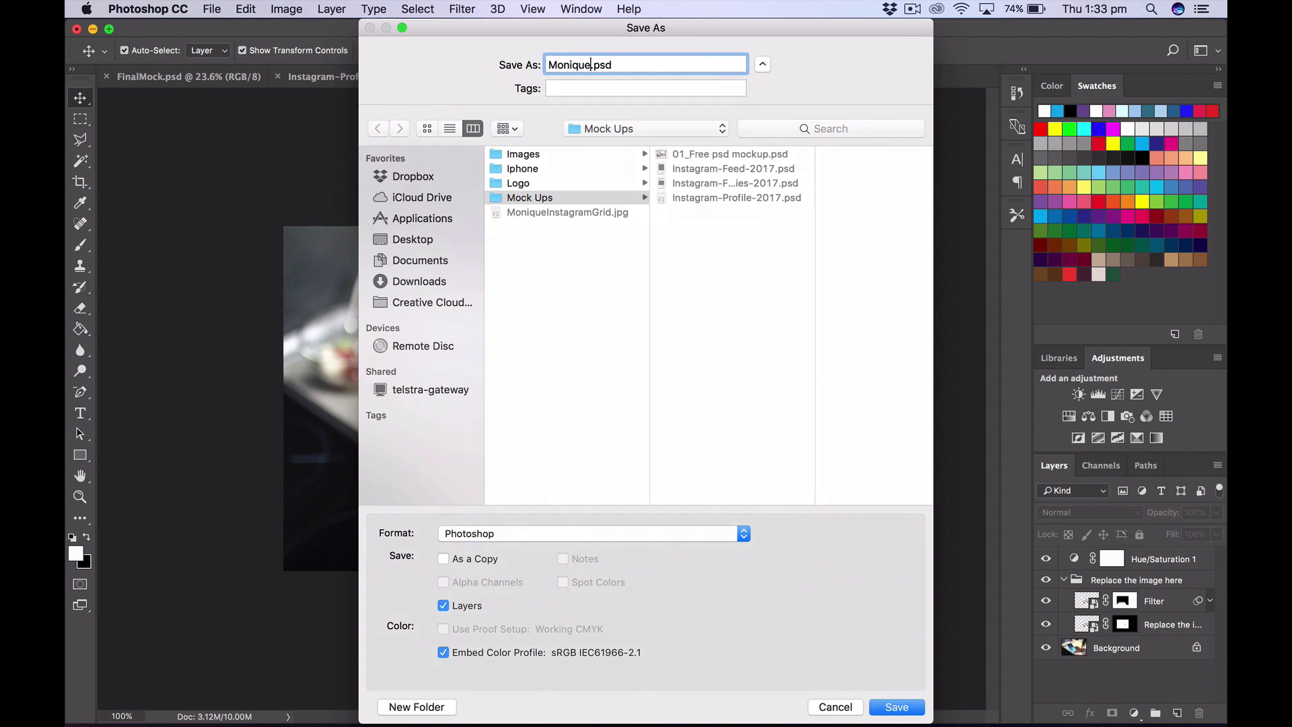
type("IphoneMock")
- Save it as a JPEG in INSTA MOCK, then close the mockup without saving
left_click(599, 529)
left_click(578, 629)
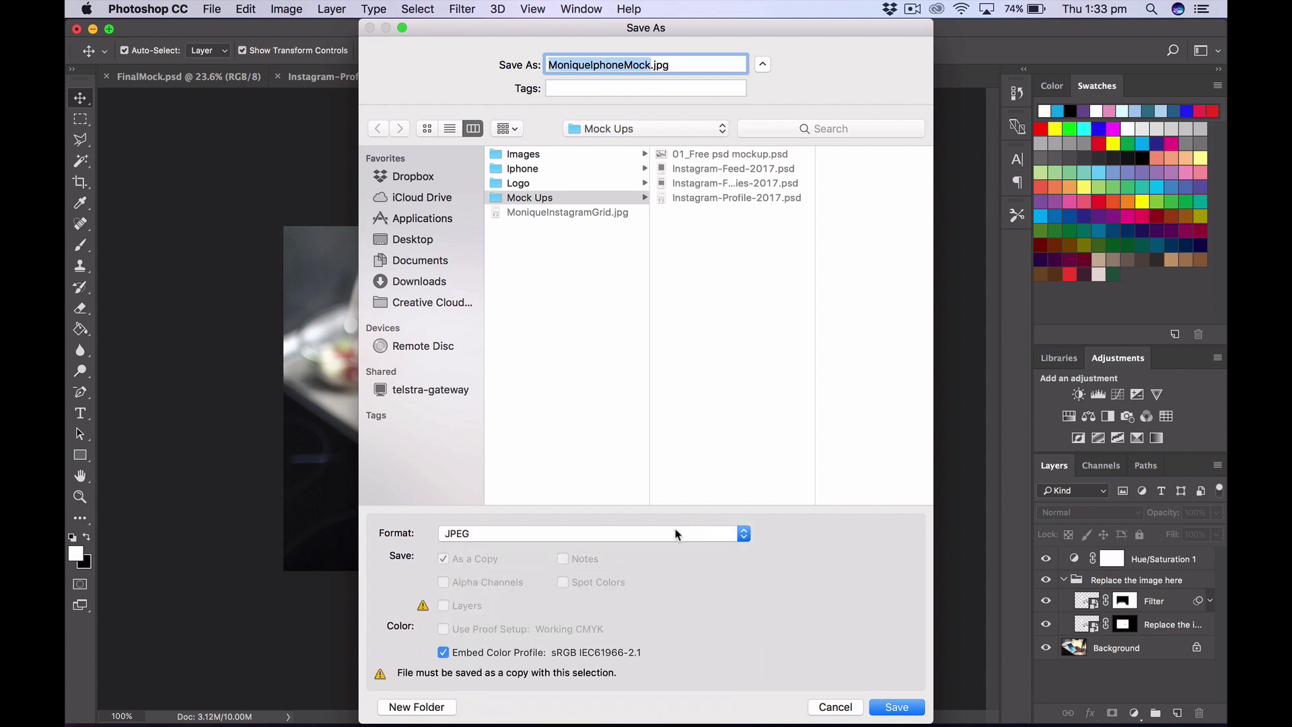
left_click(671, 533)
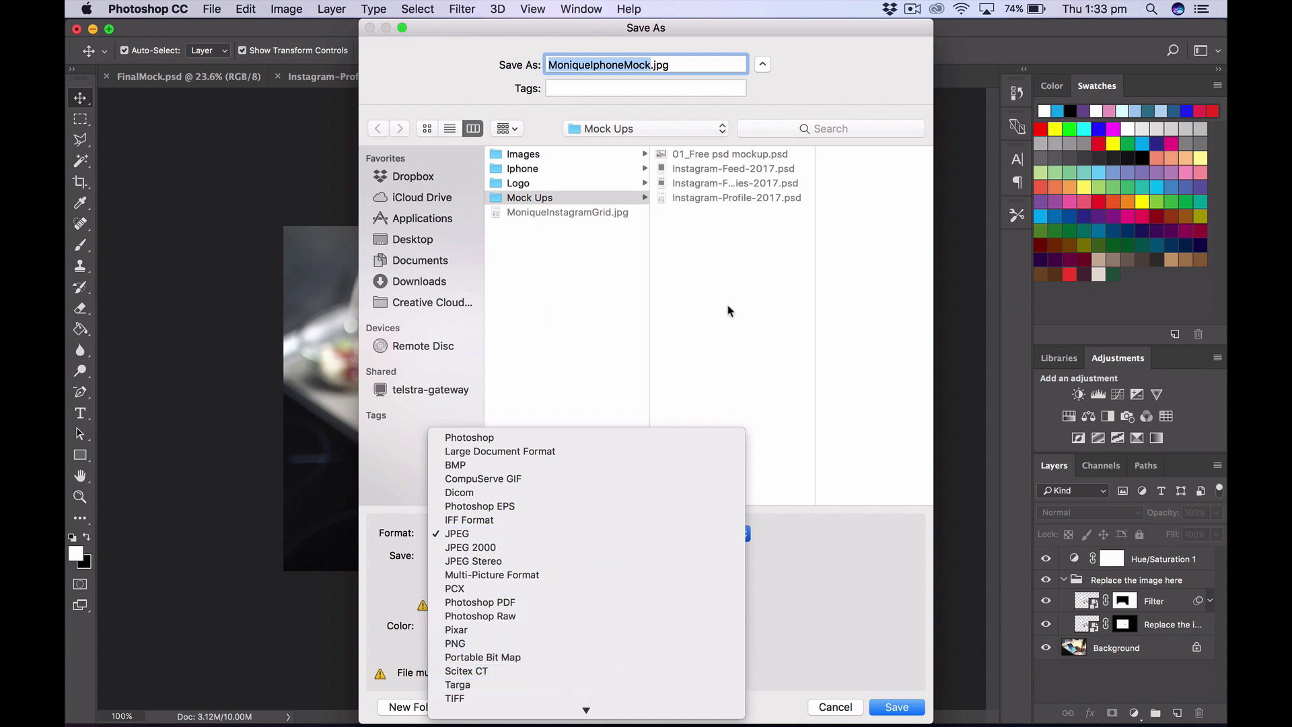
left_click(731, 311)
left_click(592, 302)
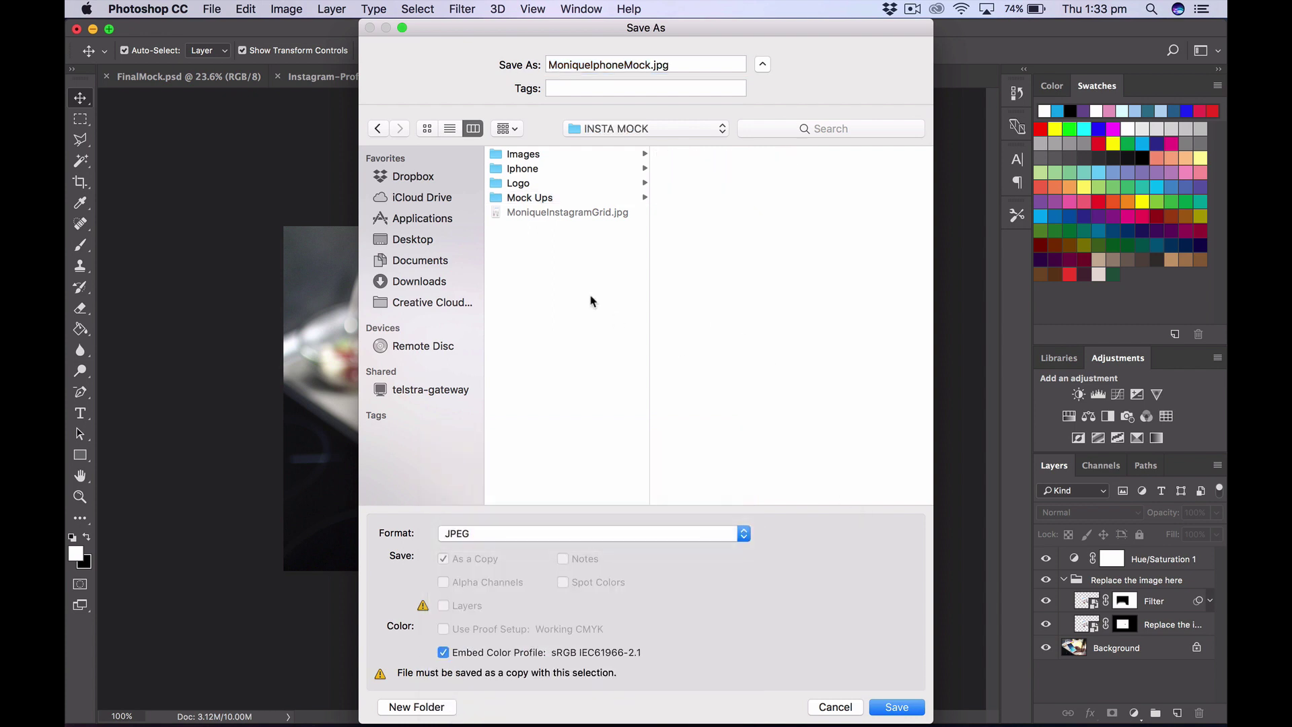
left_click(898, 707)
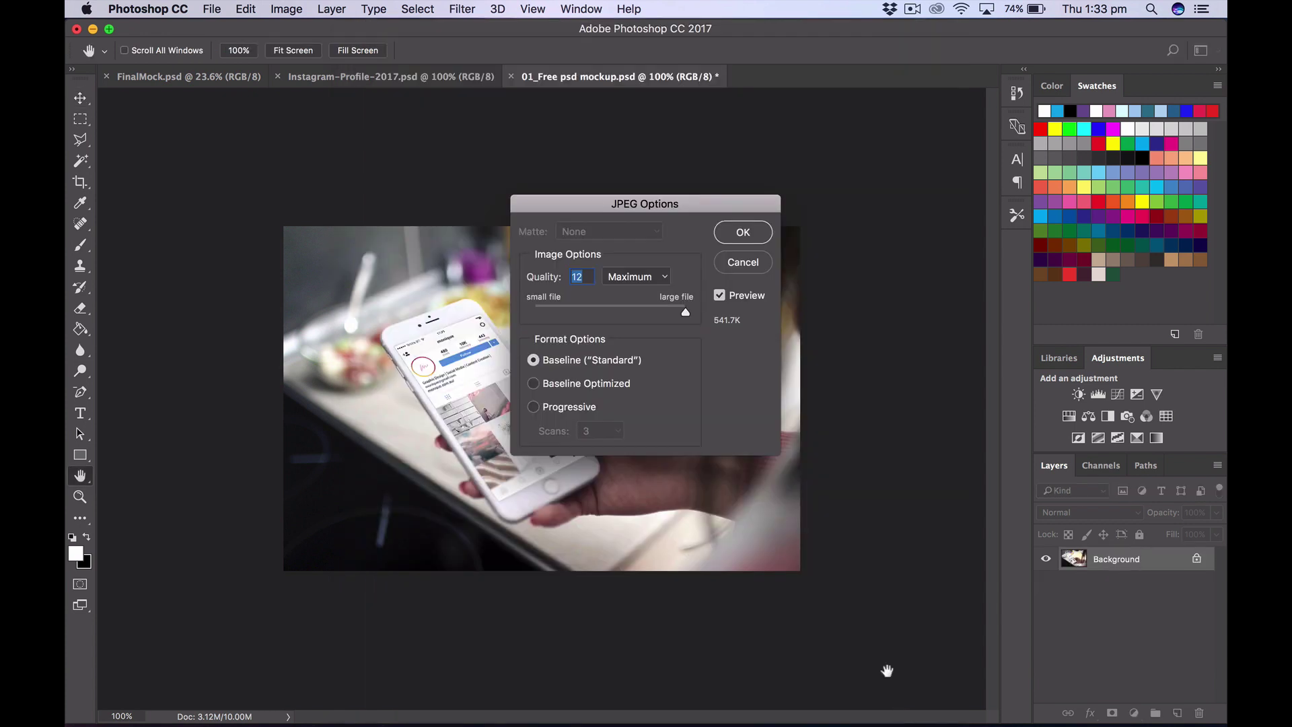
left_click(740, 231)
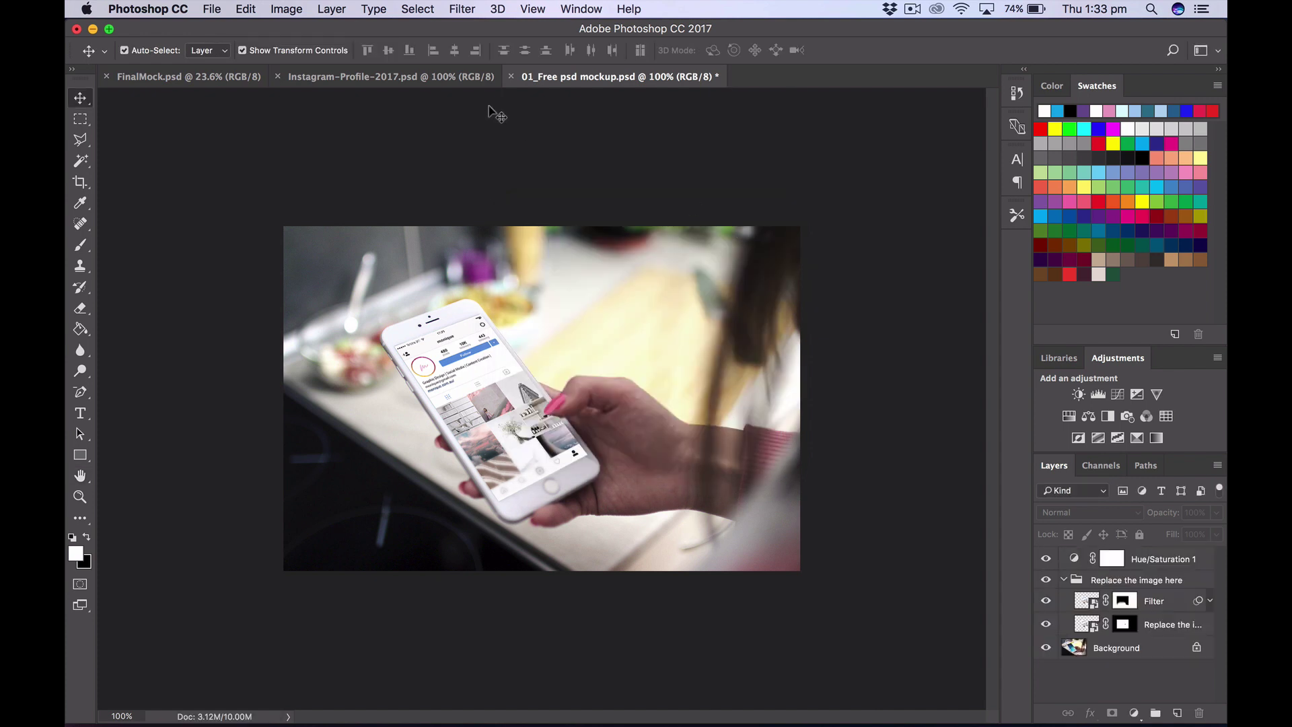
left_click(511, 76)
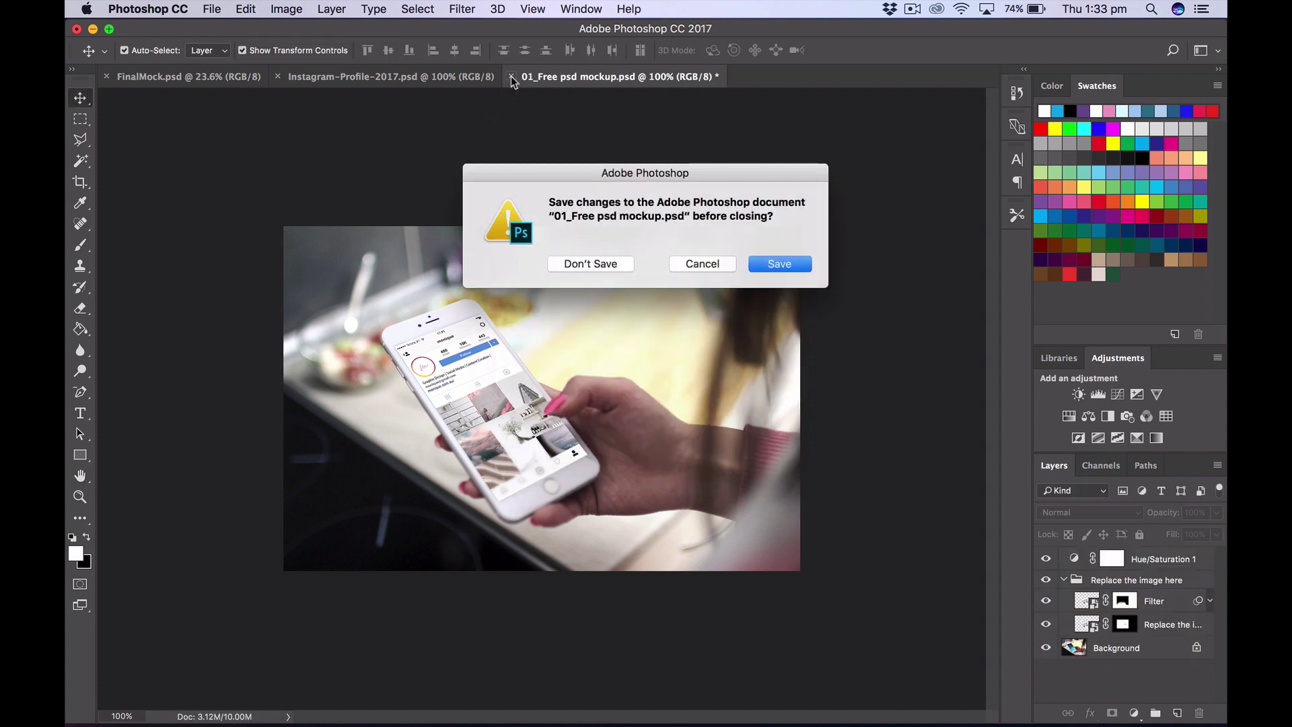
left_click(603, 265)
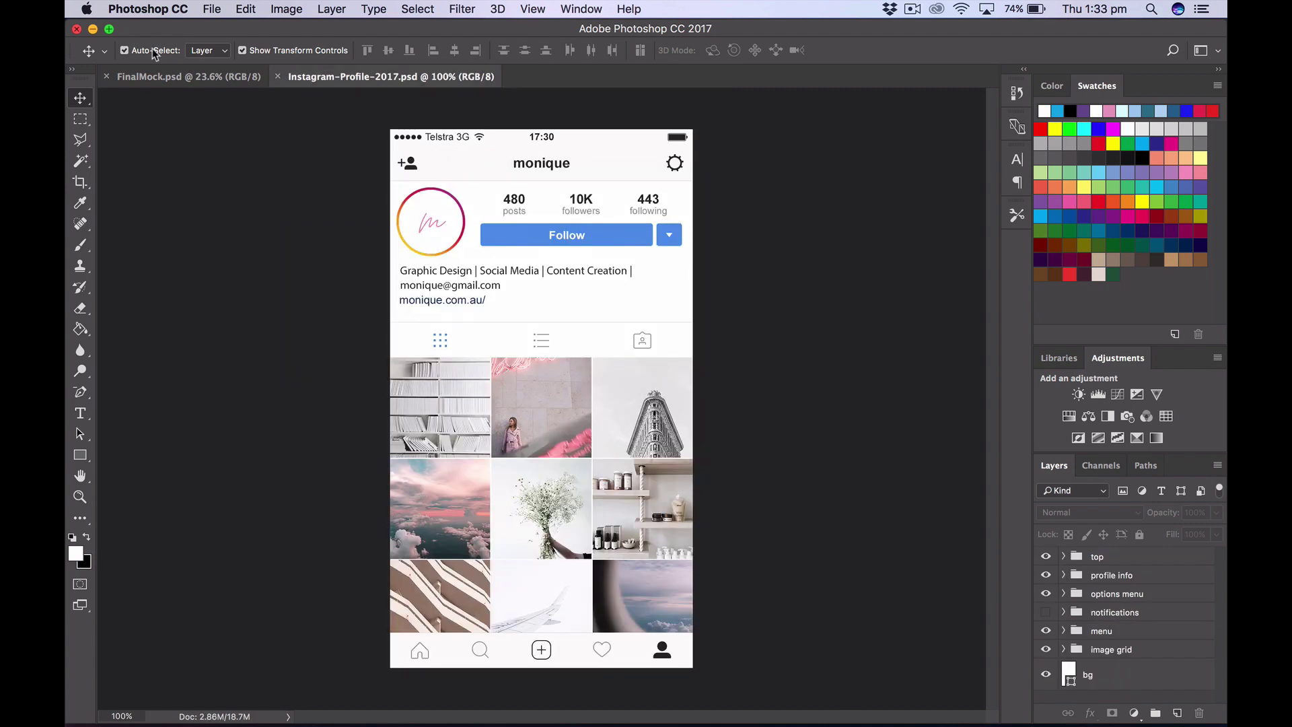
- Open alexa-suter-575932-unsplash.jpg from INSTA MOCK > Iphone in Photoshop
left_click(92, 29)
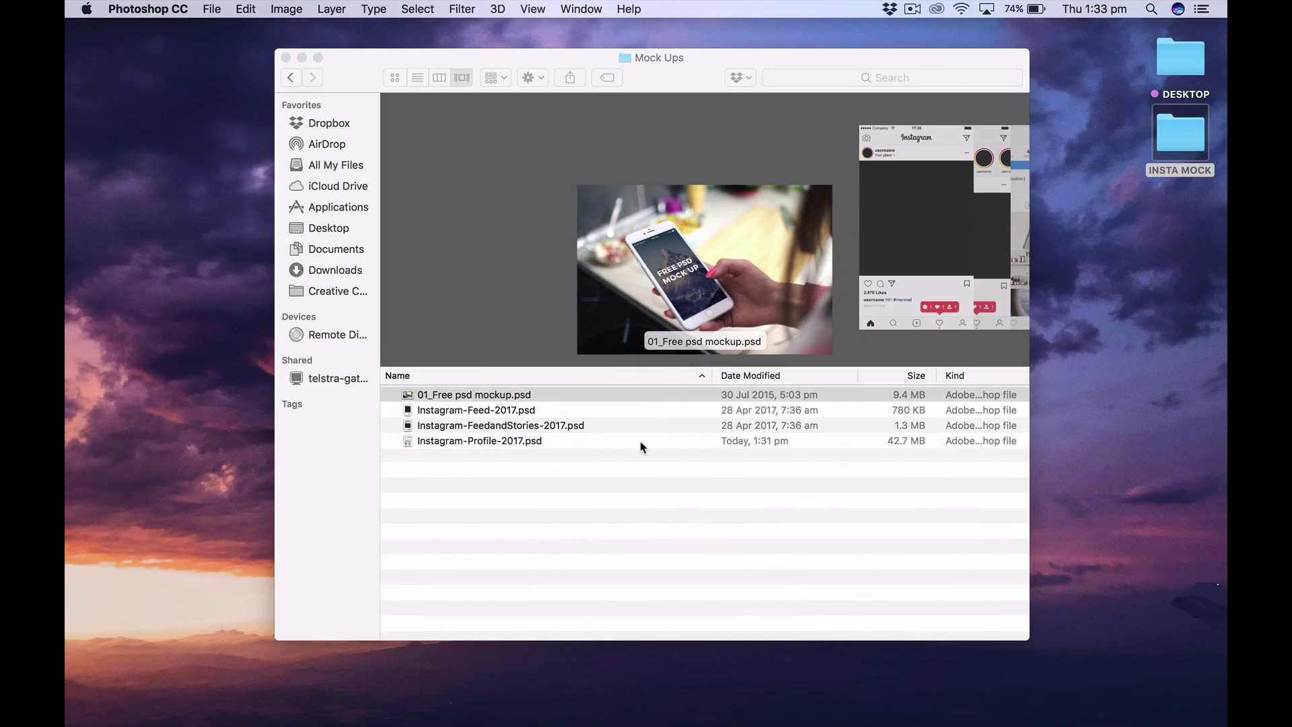
left_click(642, 440)
left_click(312, 77)
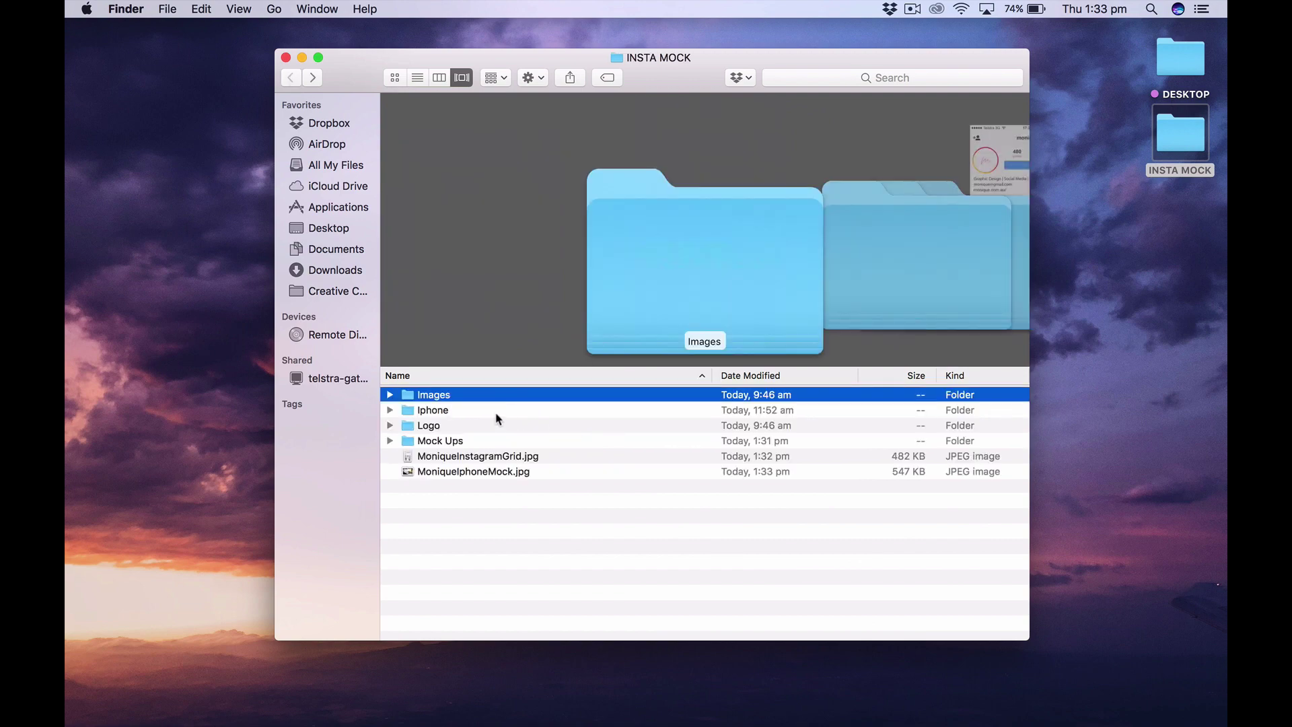
double_click(474, 412)
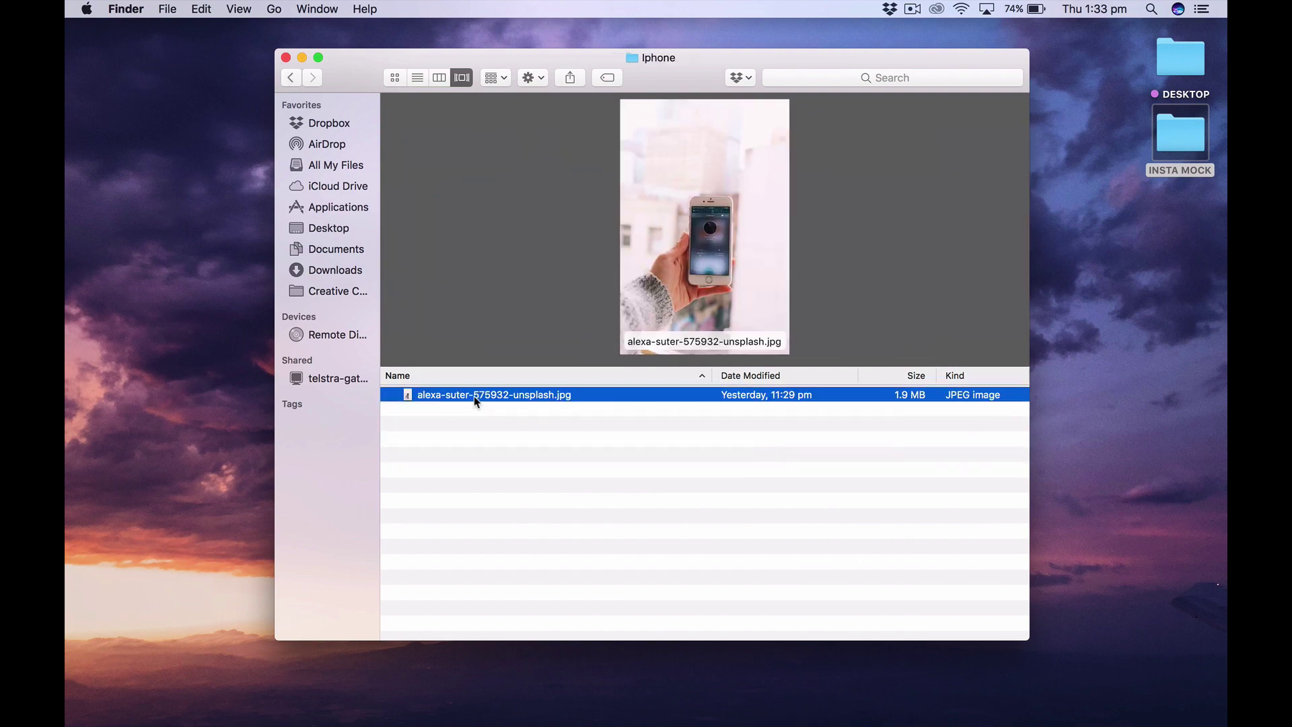
double_click(474, 396)
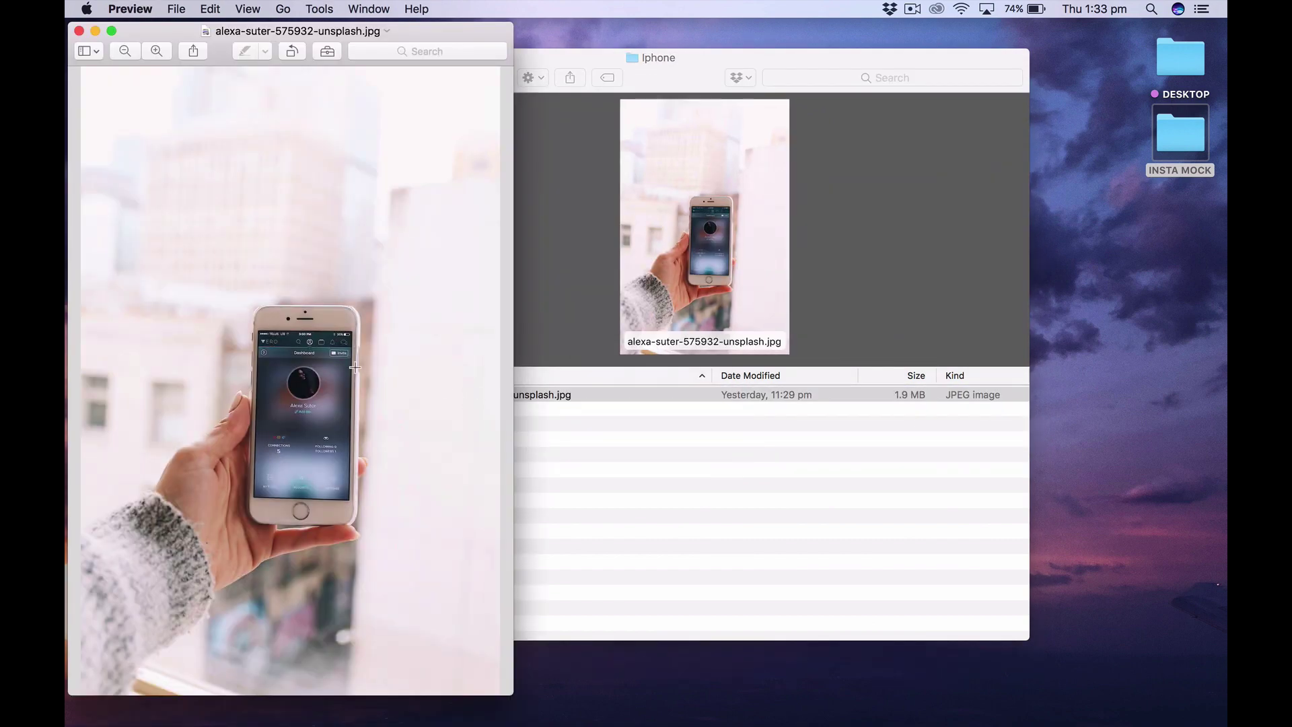
left_click(78, 30)
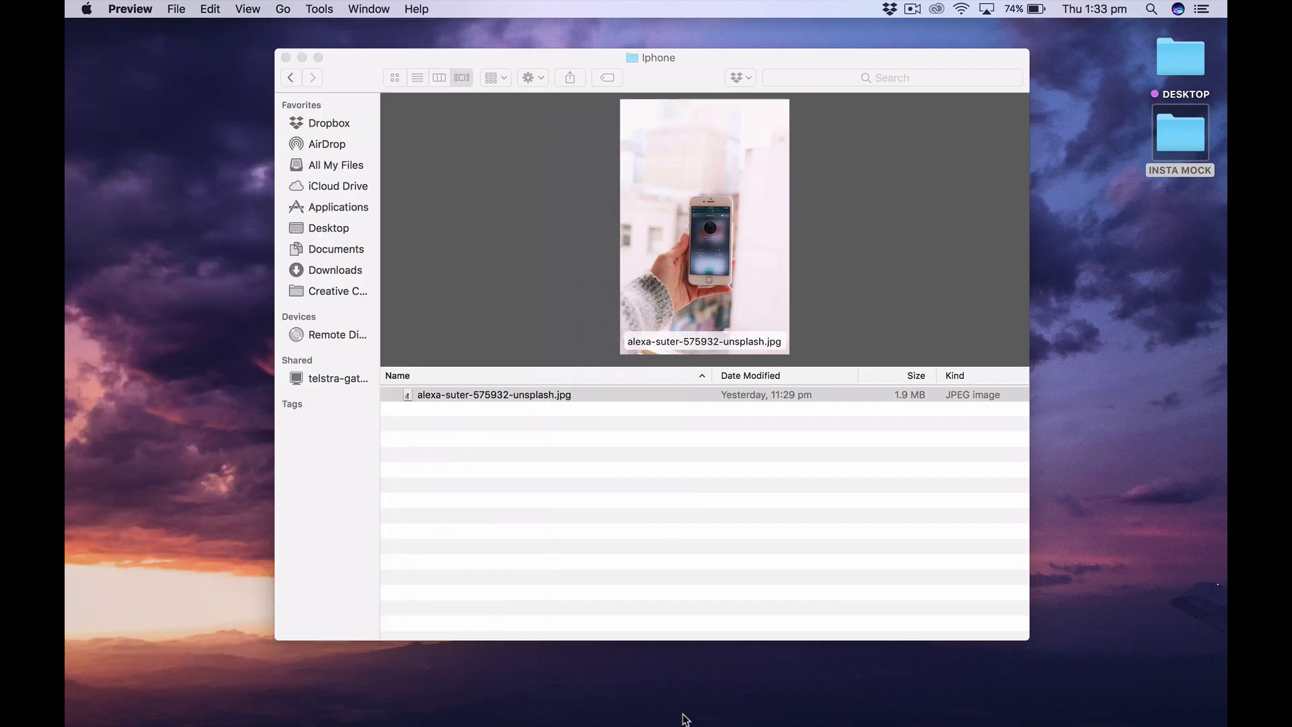
mouse_move(688, 724)
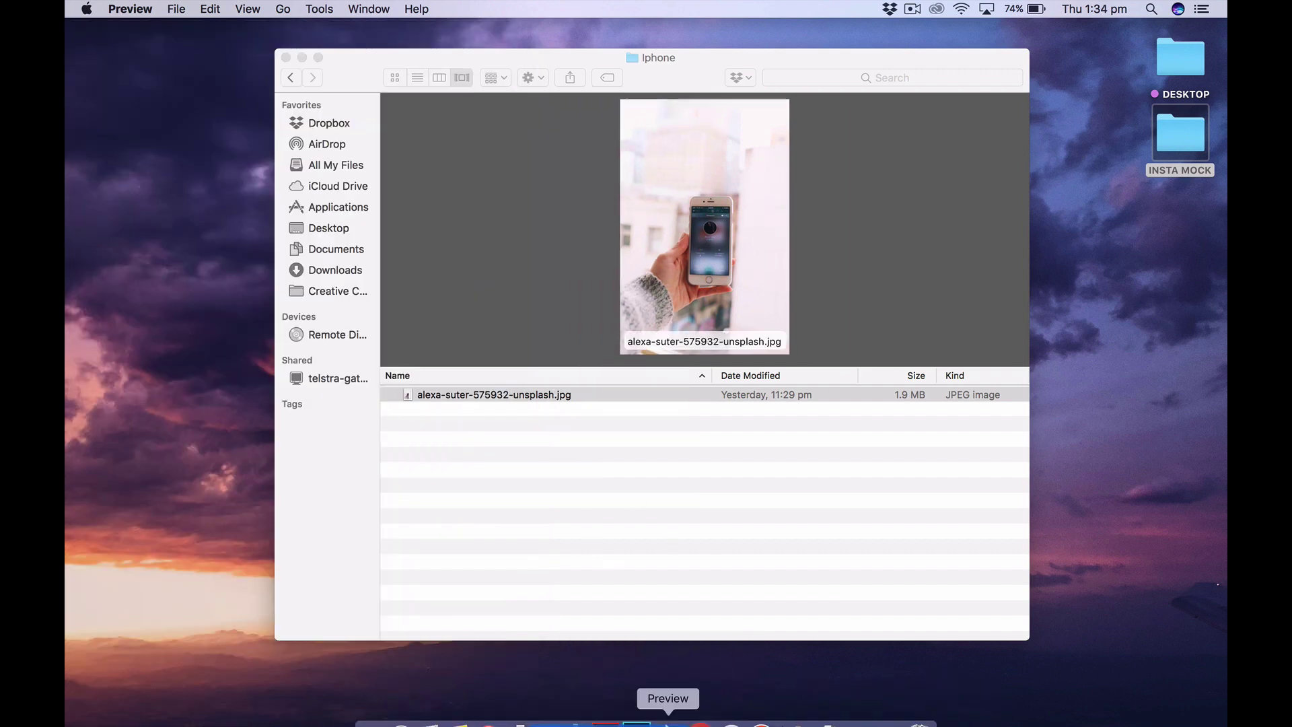
left_click_drag(648, 724, 646, 724)
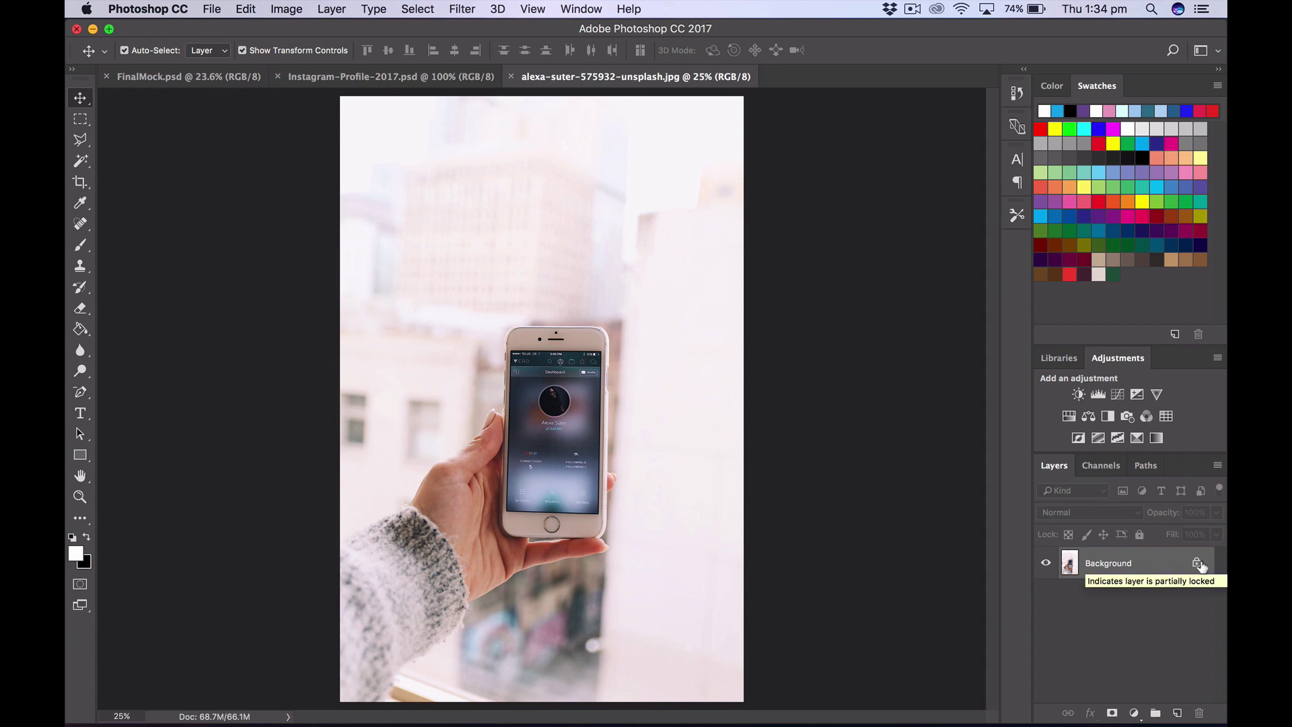
- Unlock the Background layer and draw a cyan-blue rectangle shape over the iPhone screen
left_click(1198, 563)
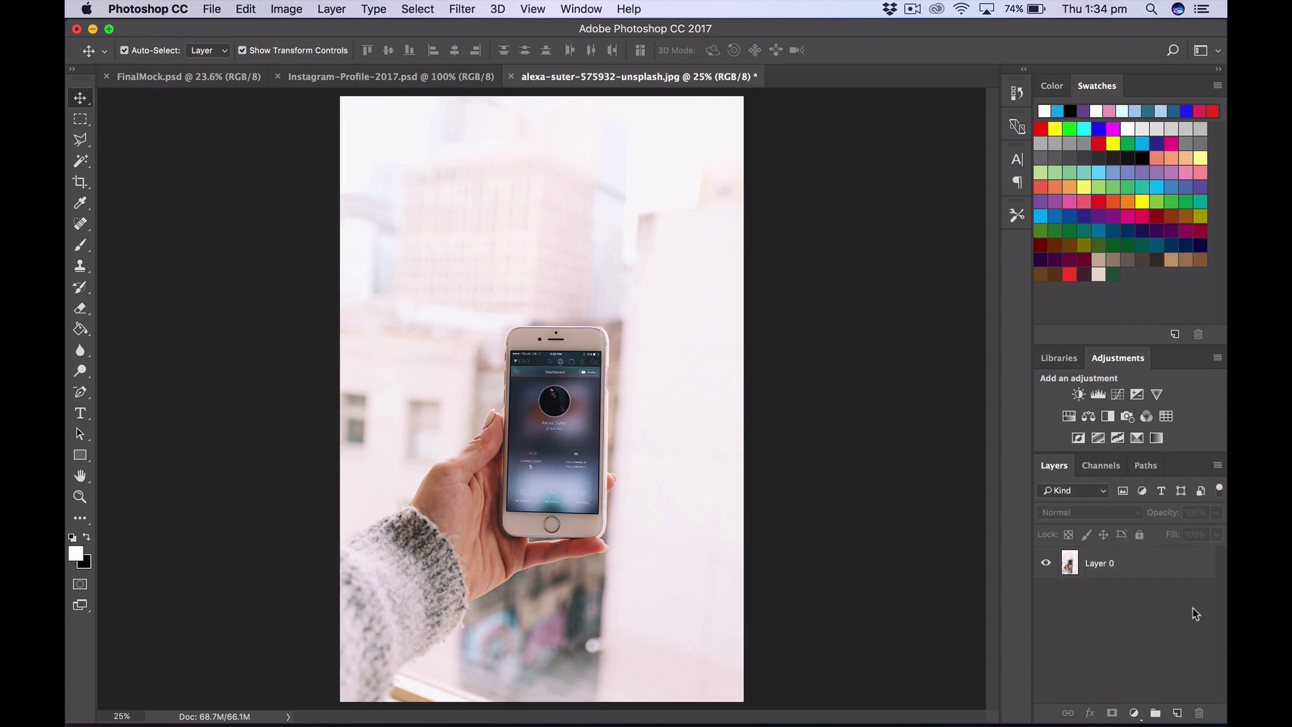
left_click(79, 455)
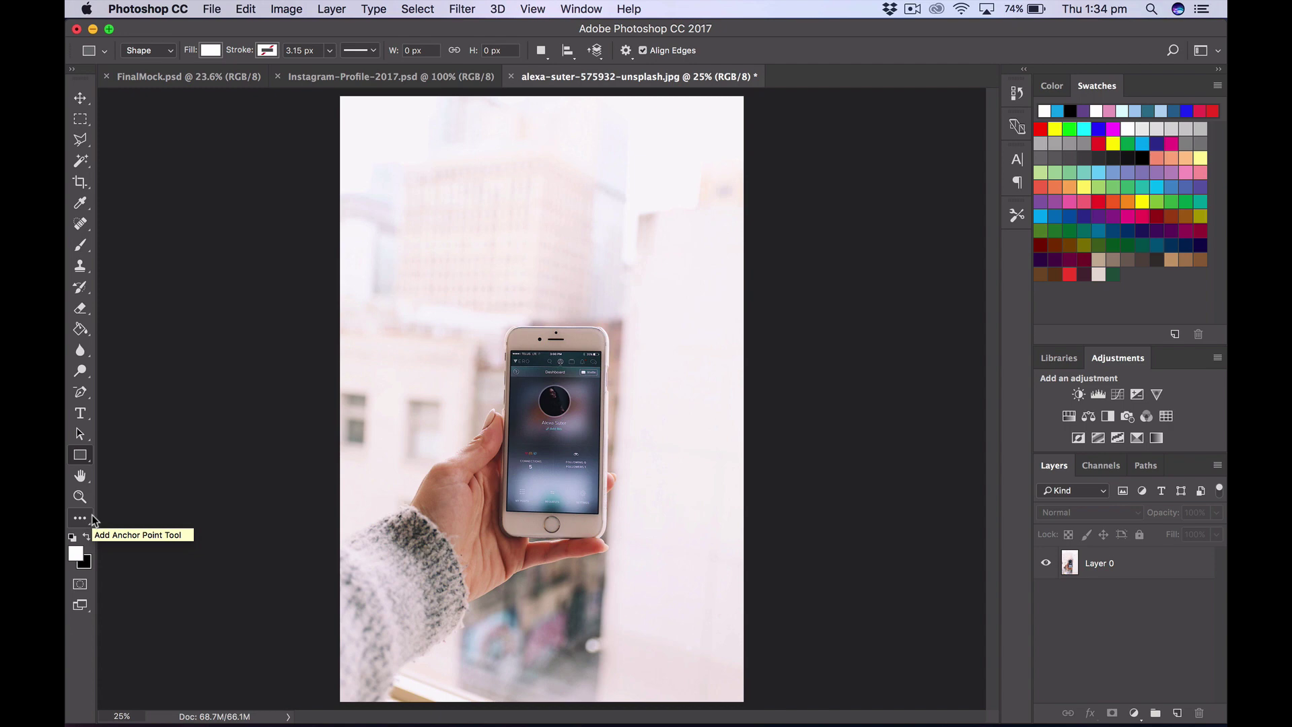
left_click(1056, 111)
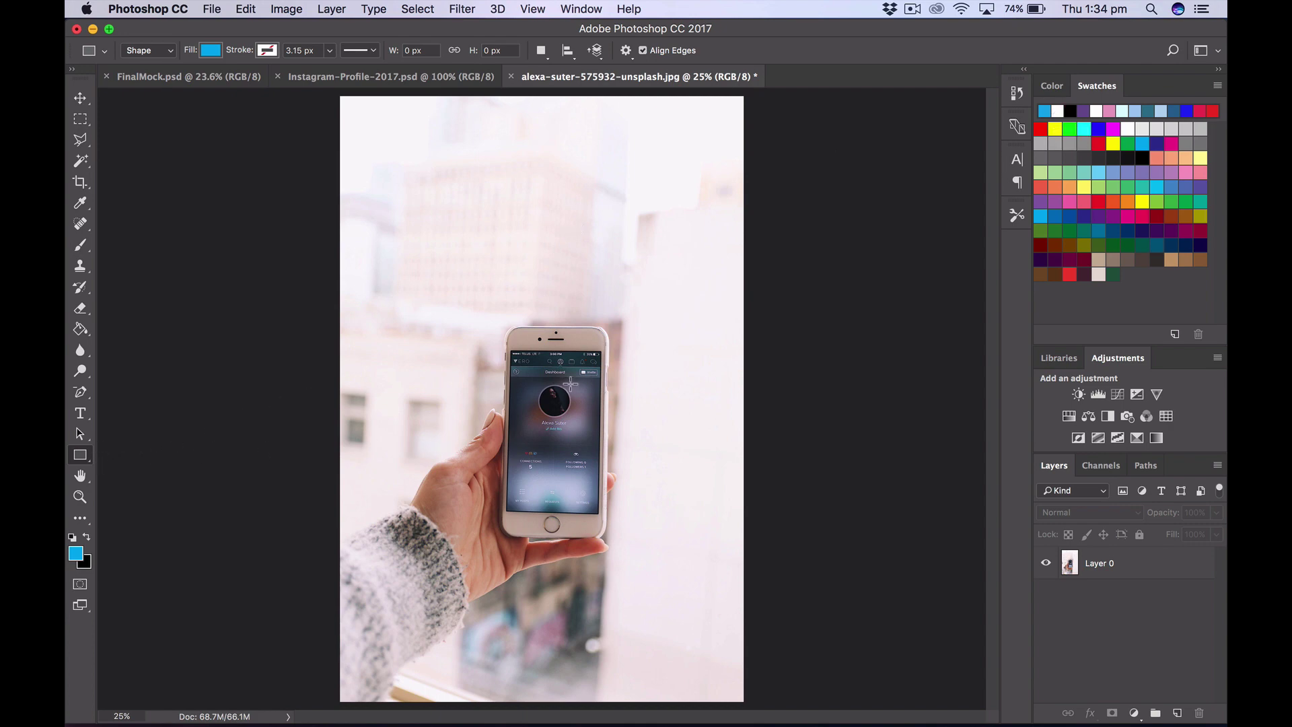
scroll(545, 412, "up", 3)
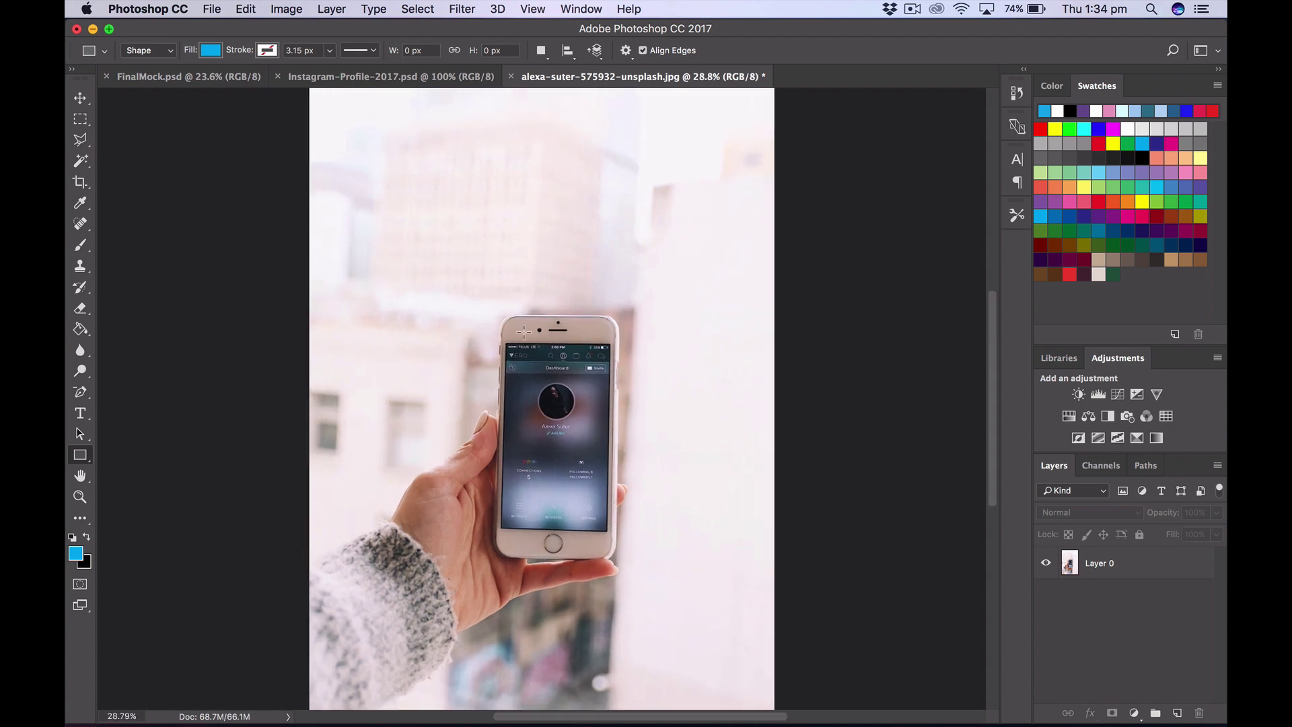
left_click_drag(504, 338, 610, 533)
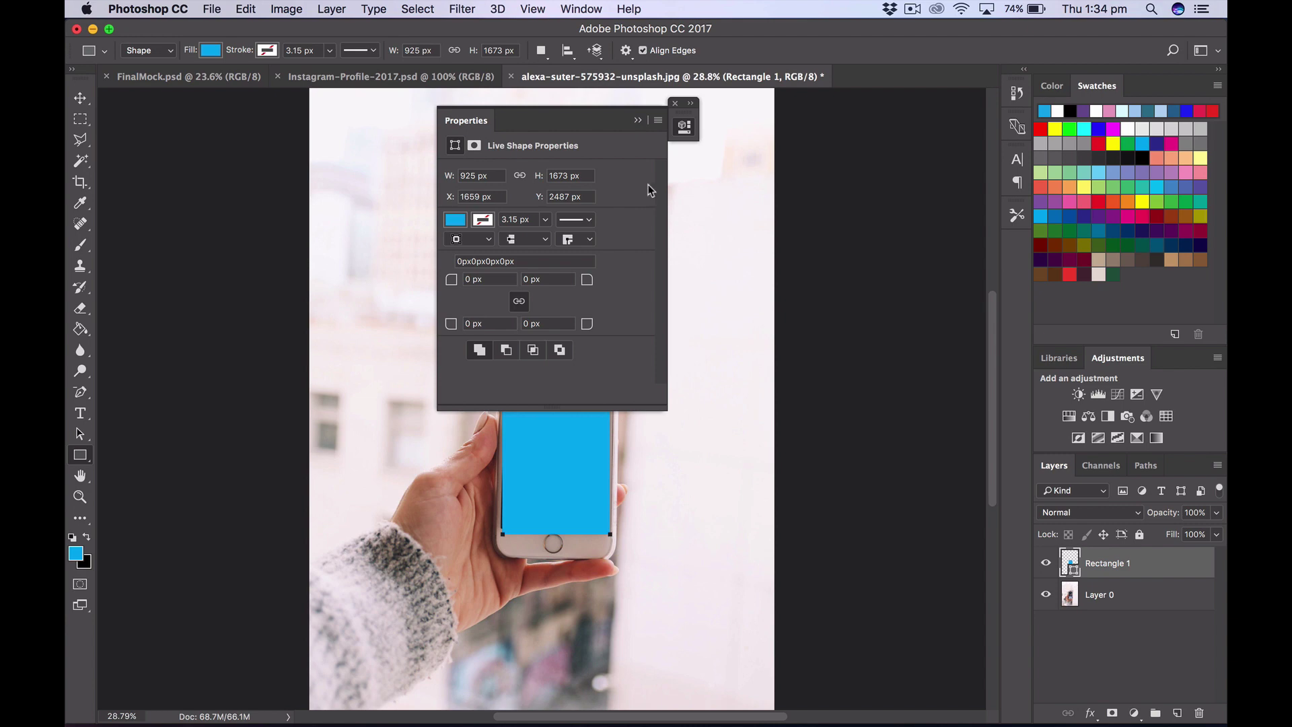
left_click(638, 122)
left_click(80, 98)
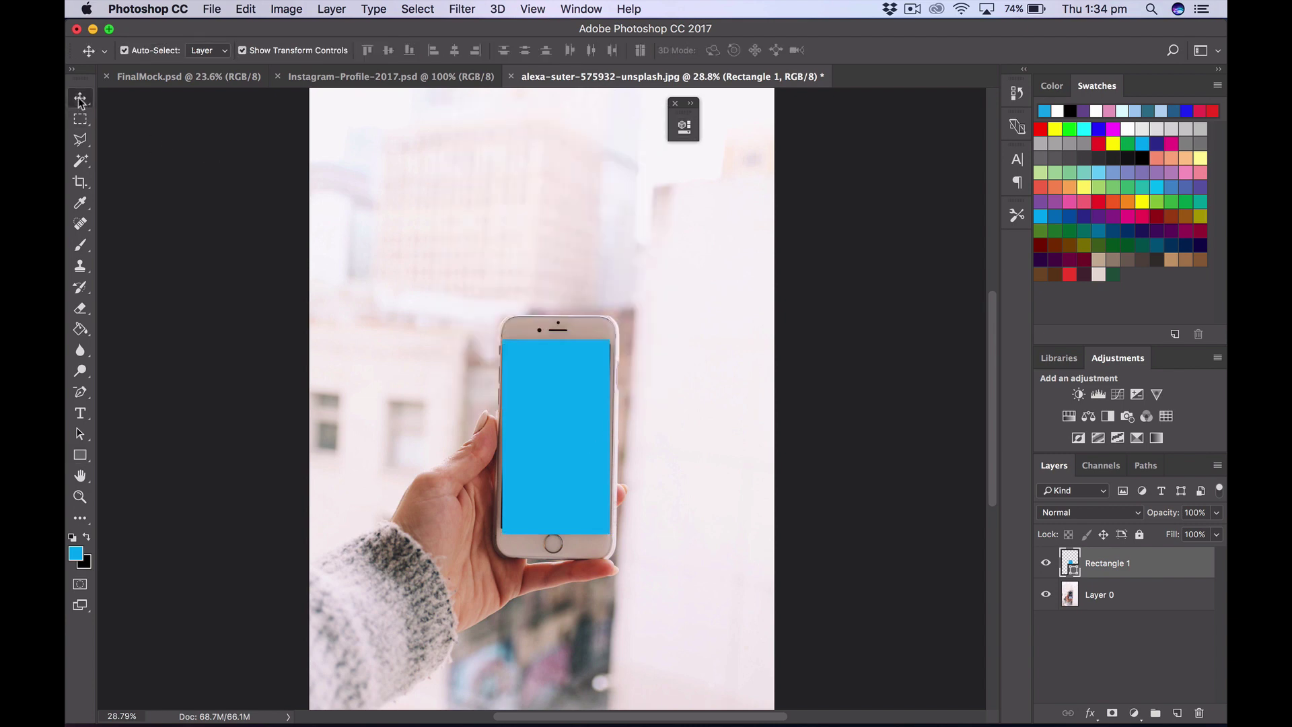
- Stretch Rectangle 1 to 101.51% width and 100.42% height to fit the iPhone screen
left_click_drag(502, 438, 498, 437)
left_click_drag(499, 339, 499, 339)
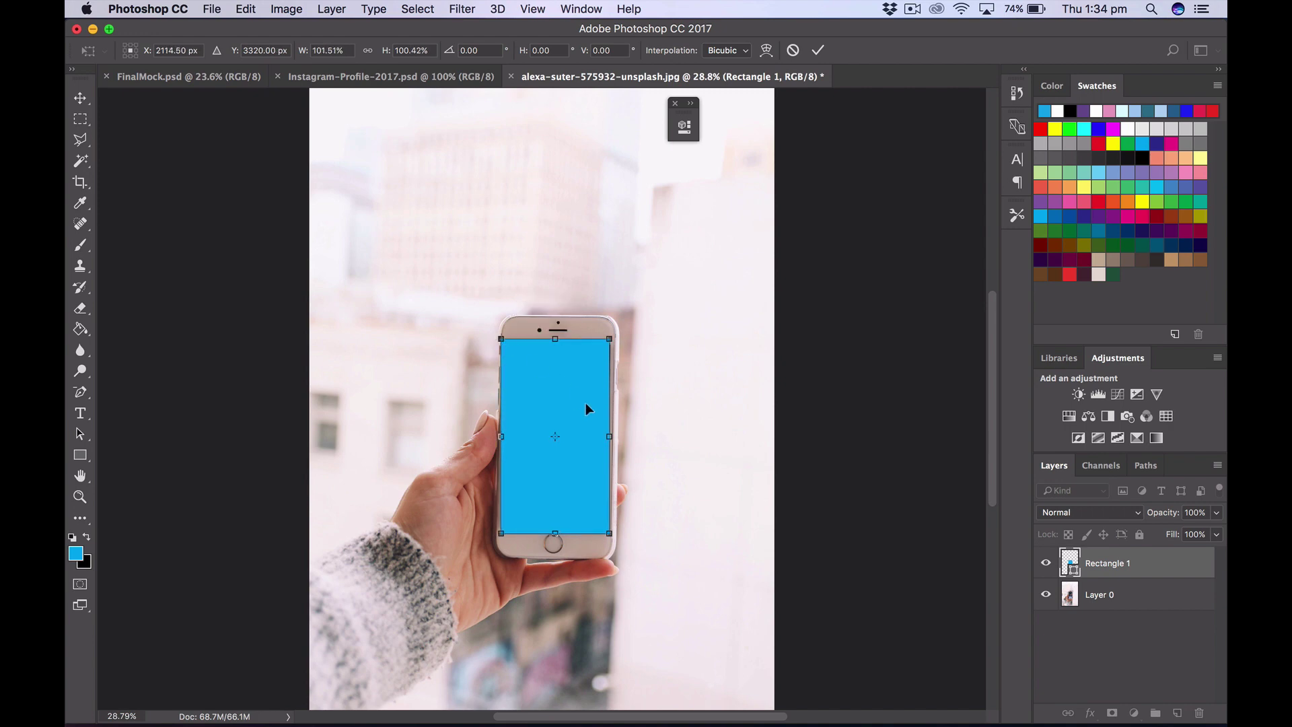
scroll(592, 498, "up", 3)
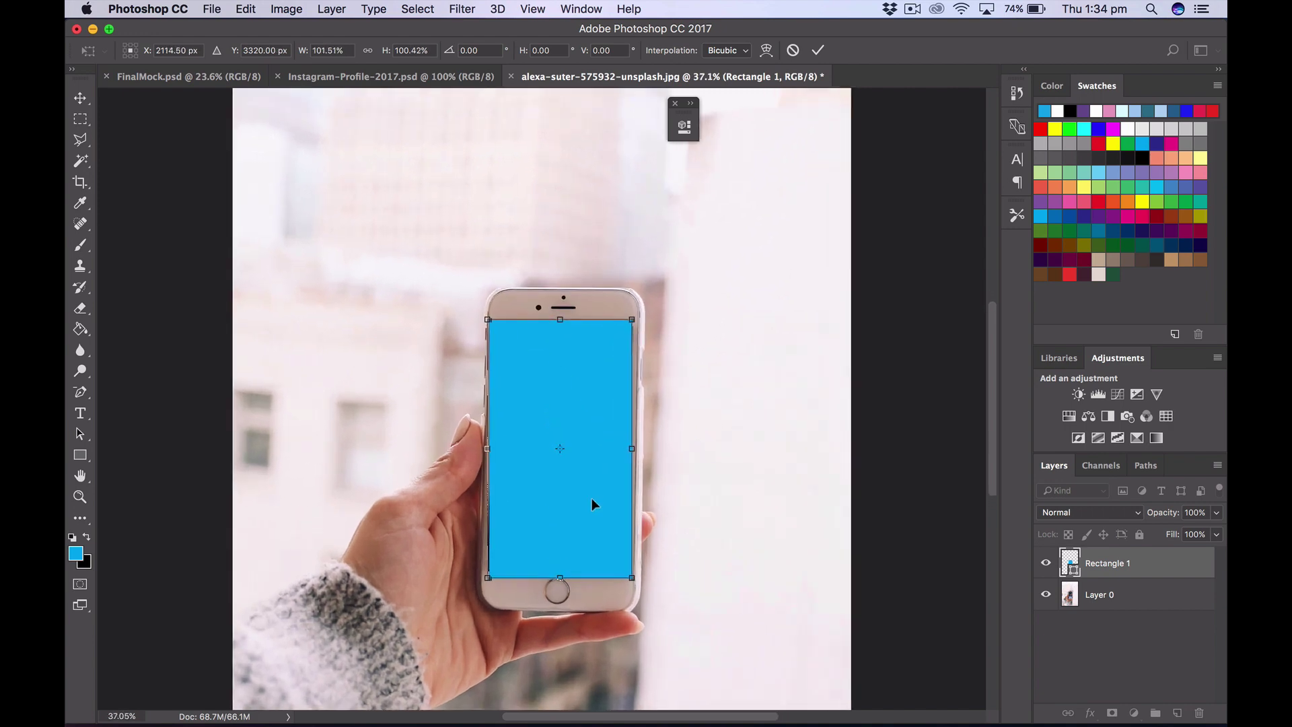
left_click_drag(589, 444, 588, 444)
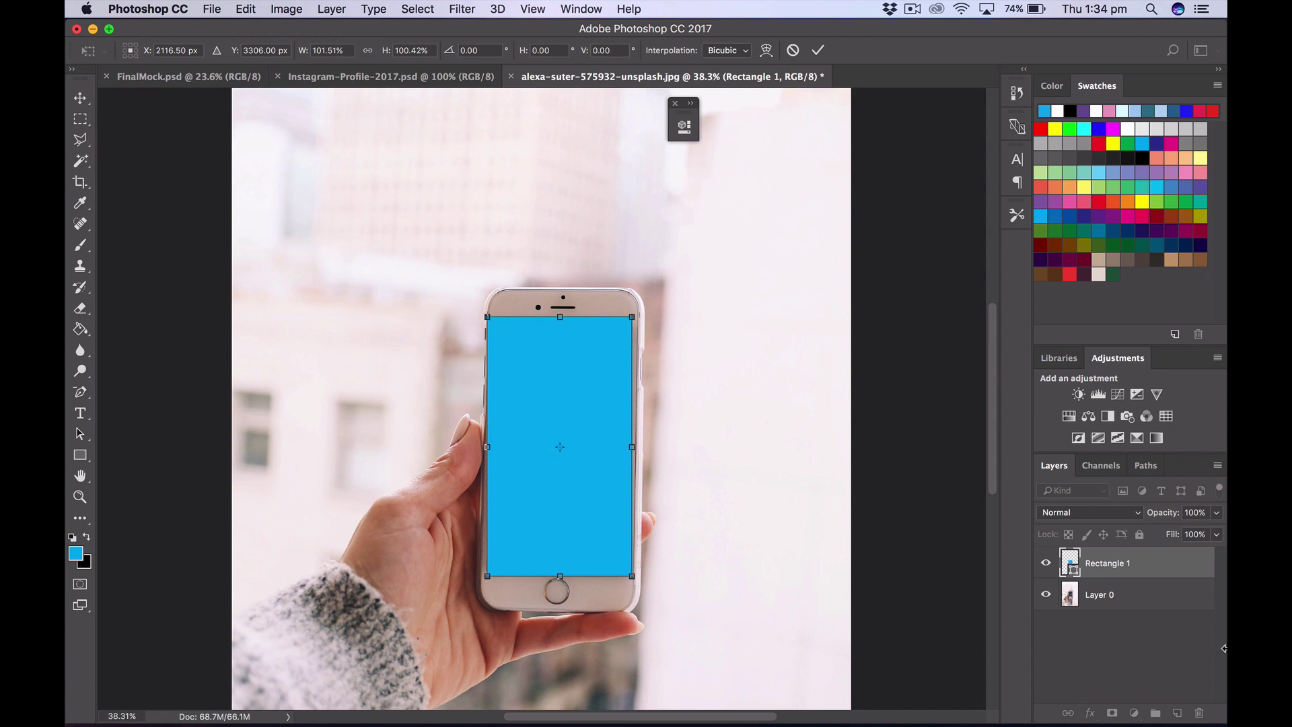
left_click(675, 104)
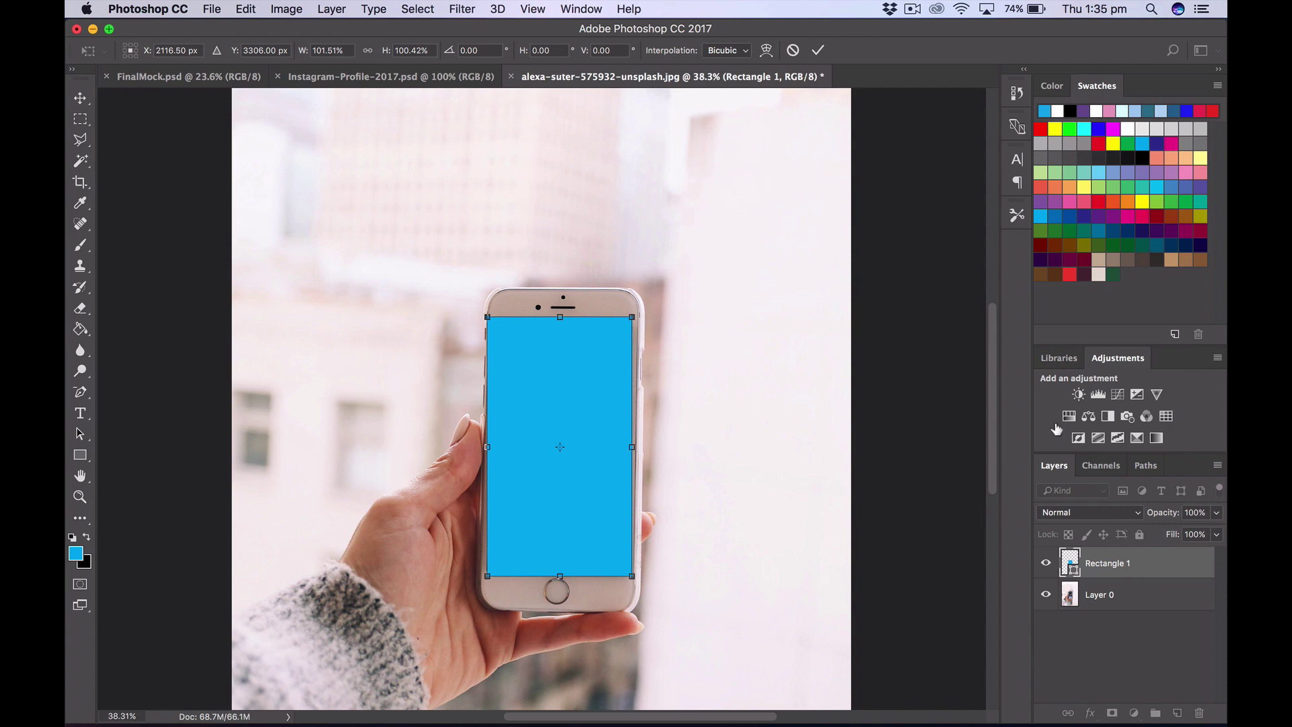
left_click(818, 50)
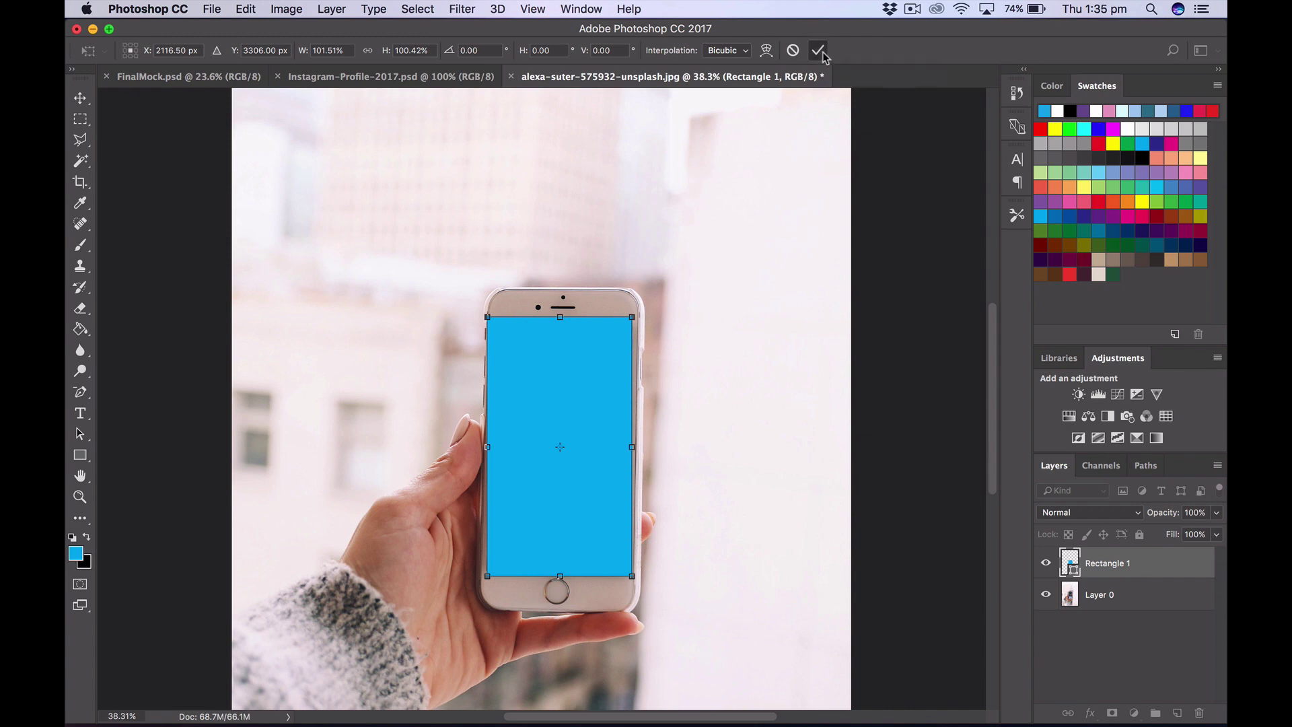
- Convert Rectangle 1 to a smart object and lower its opacity to 53%
right_click(1154, 572)
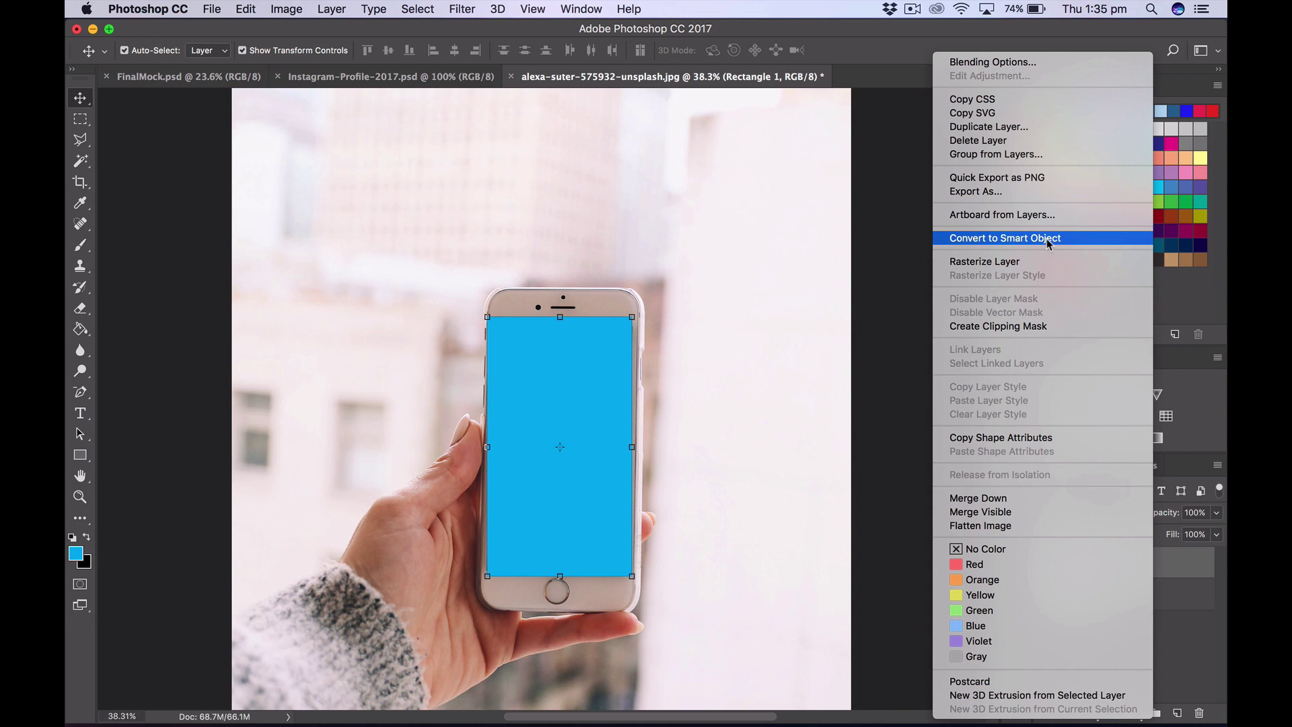
left_click(1047, 238)
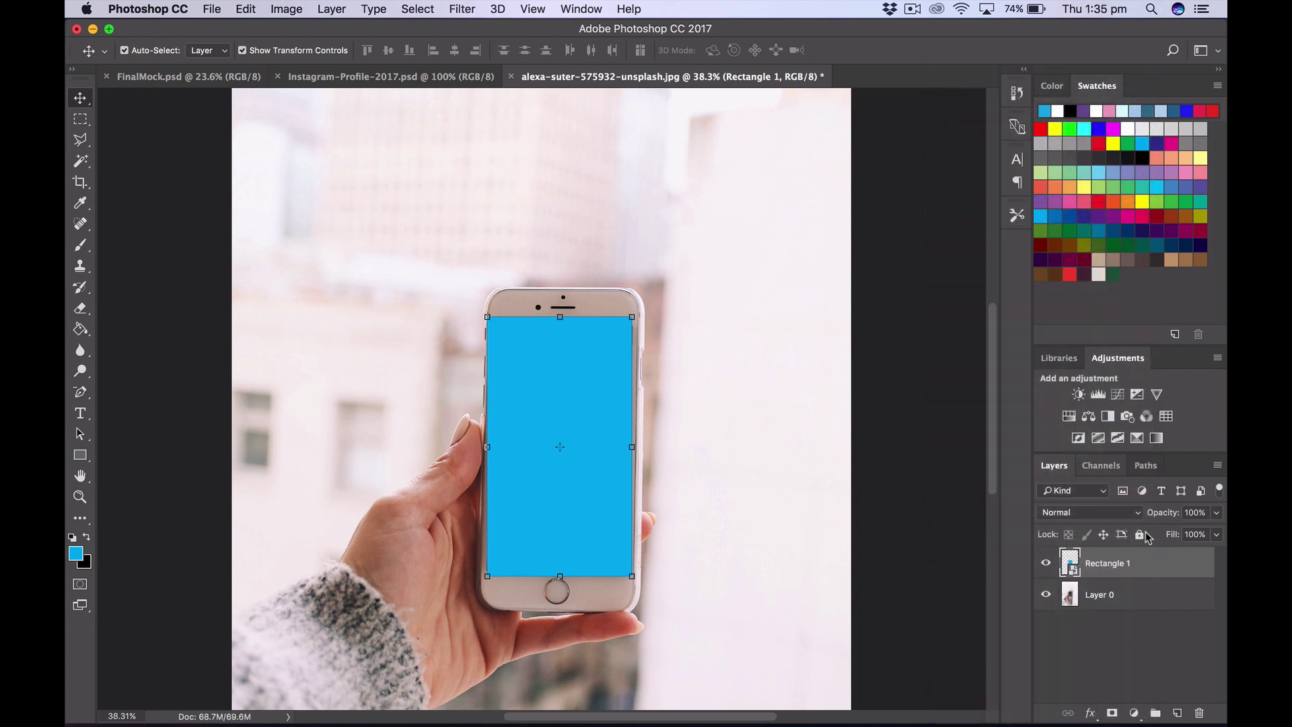
left_click(1217, 513)
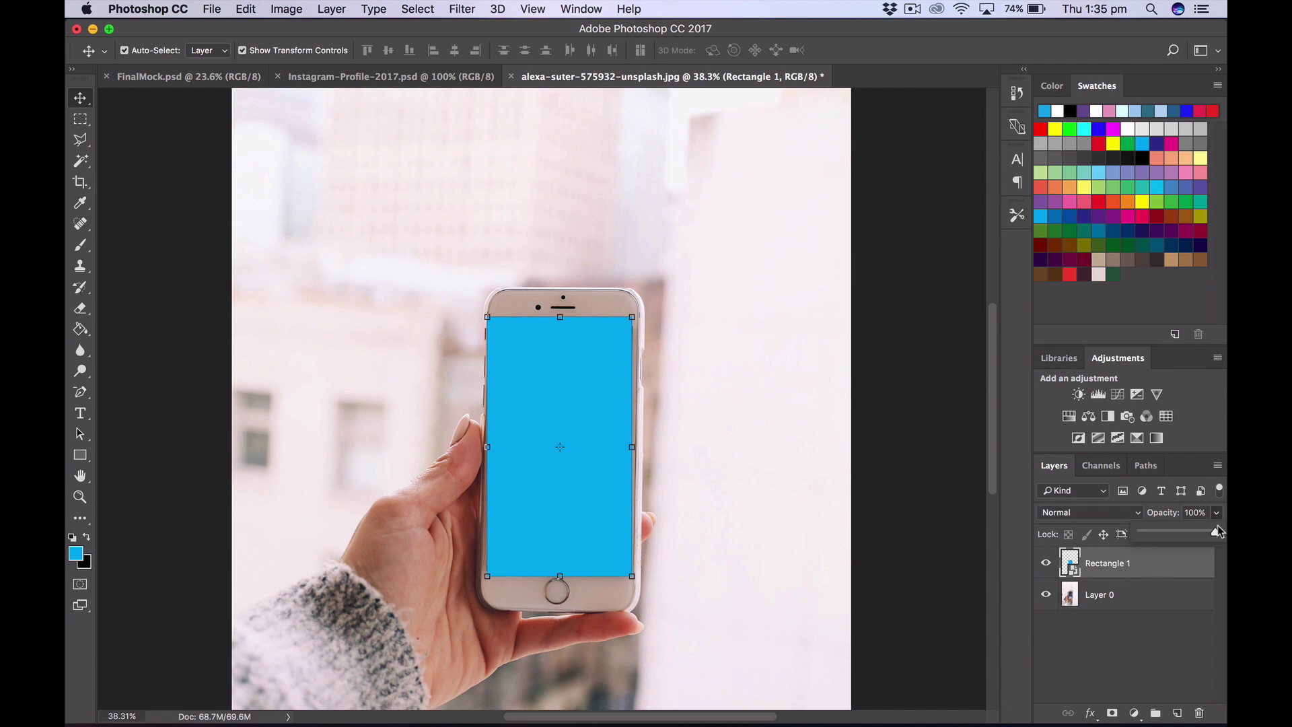
left_click_drag(1216, 533, 1183, 540)
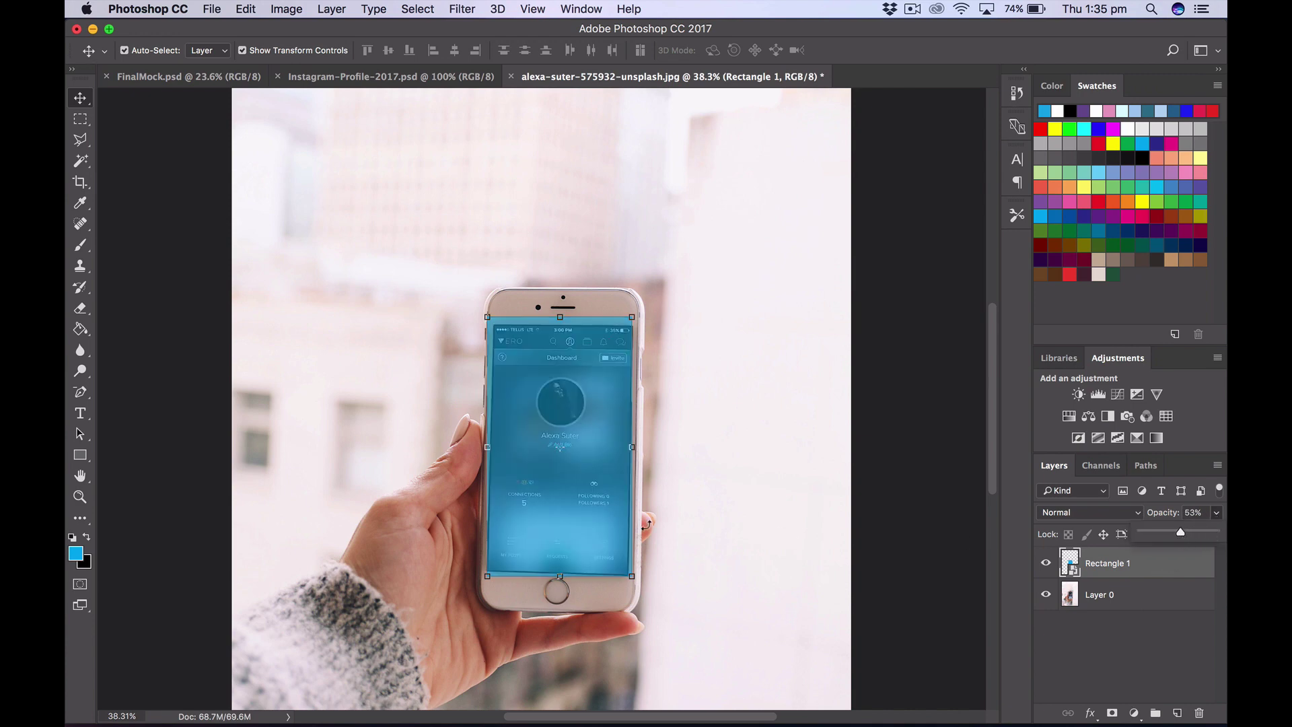
scroll(646, 522, "up", 3)
left_click(642, 525)
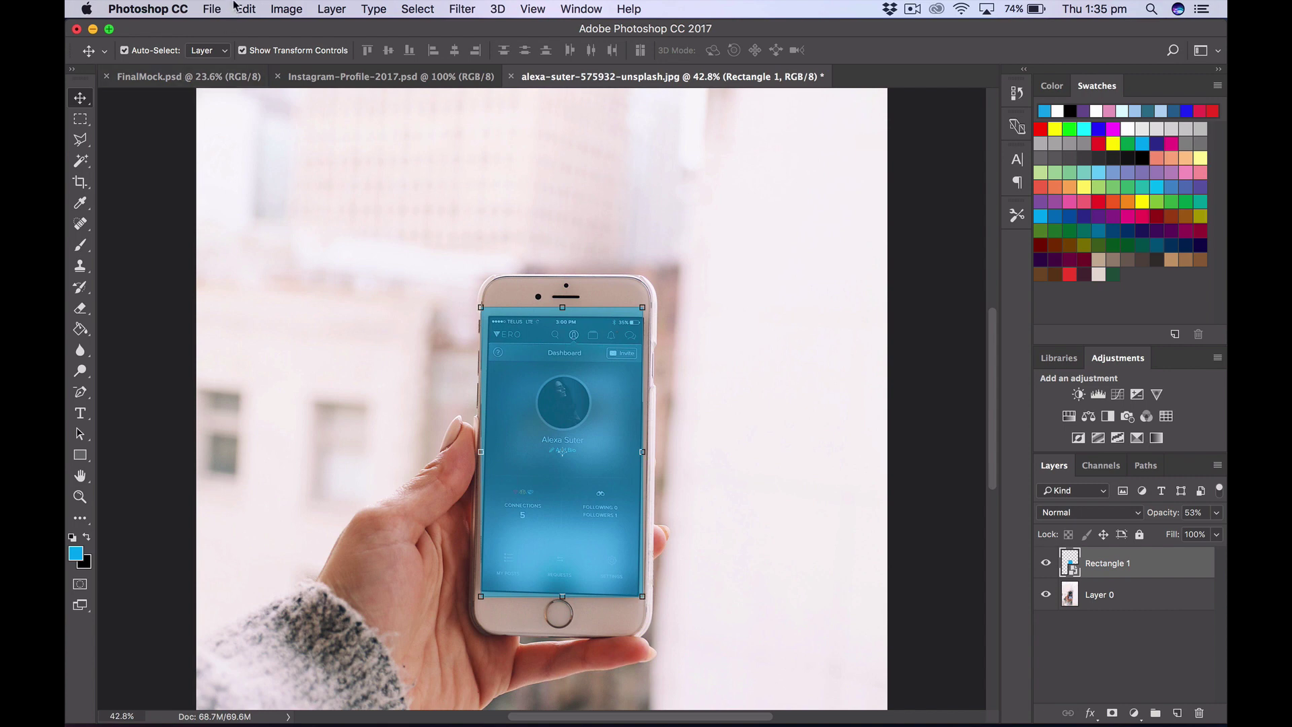
- Resize Rectangle 1 with Free Transform toward the screen's top corners
left_click(481, 303)
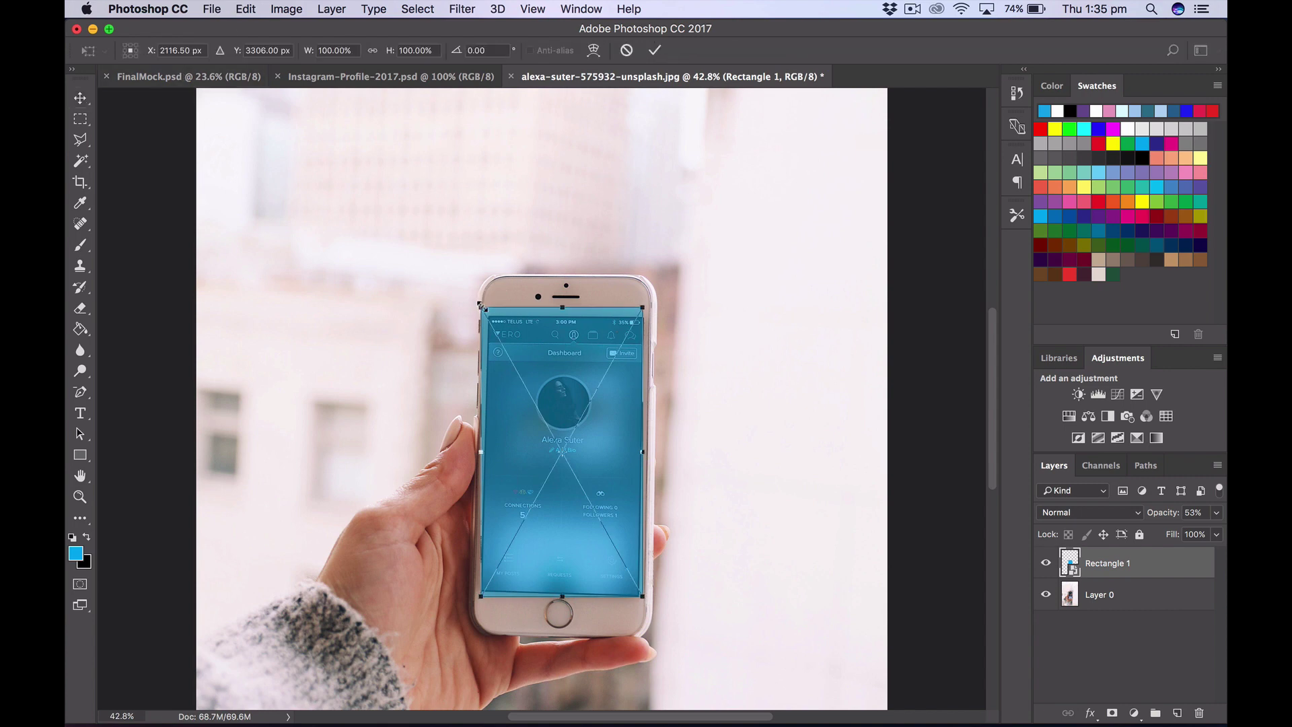
left_click_drag(482, 307, 482, 309)
left_click_drag(644, 309, 647, 305)
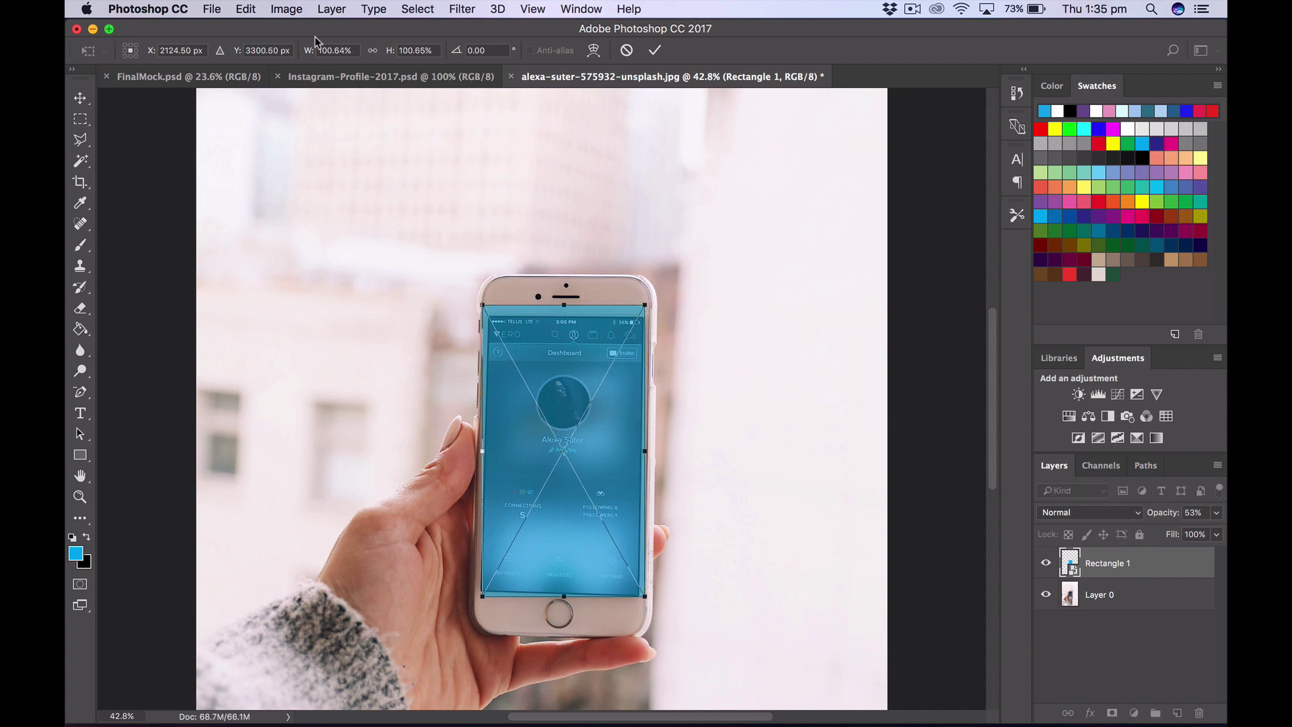
left_click(656, 51)
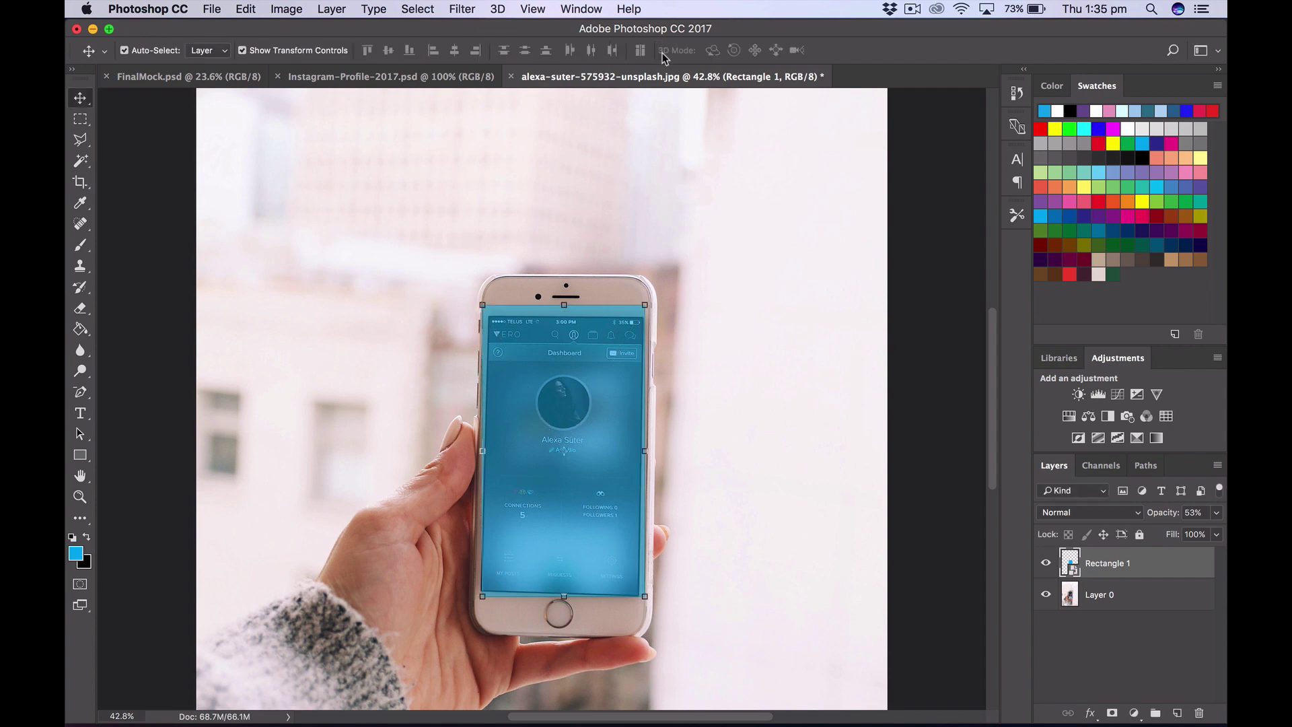
- Start an Edit > Transform > Perspective, tapering the rectangle's top and bottom edges
left_click(246, 8)
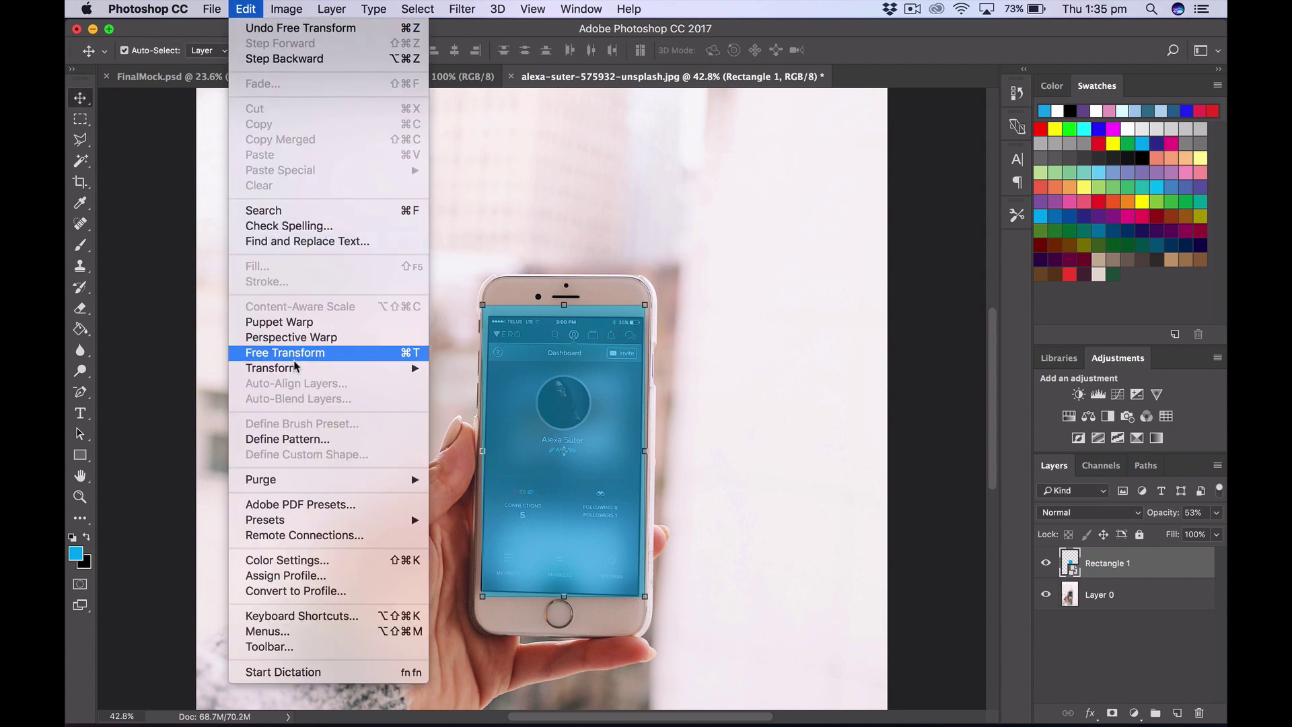
mouse_move(296, 368)
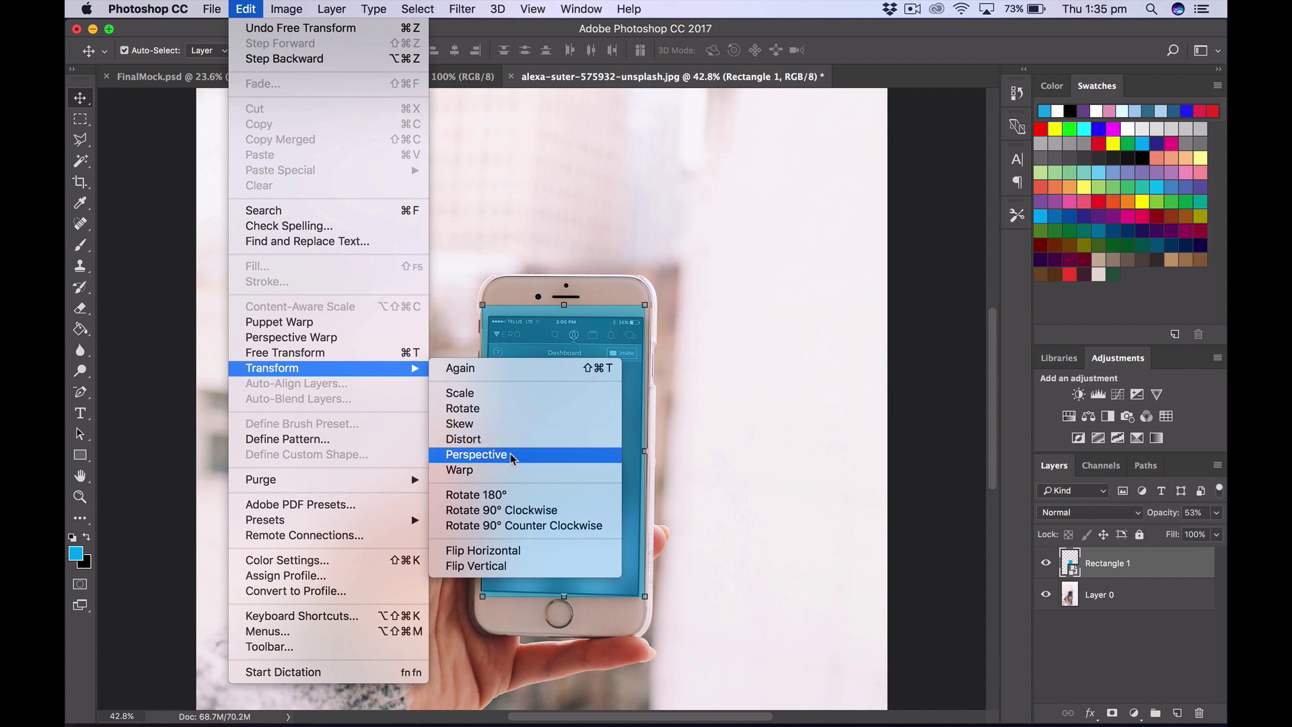
left_click(510, 454)
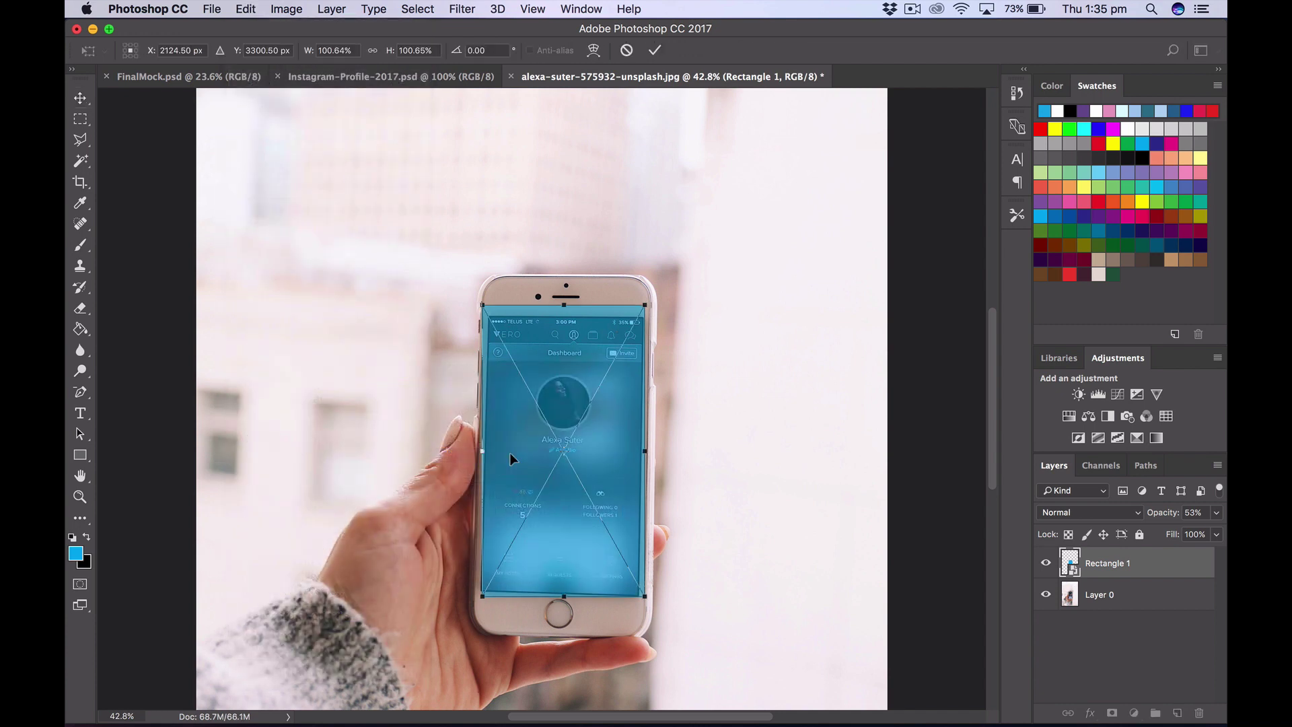
left_click_drag(484, 307, 489, 313)
left_click_drag(640, 309, 646, 313)
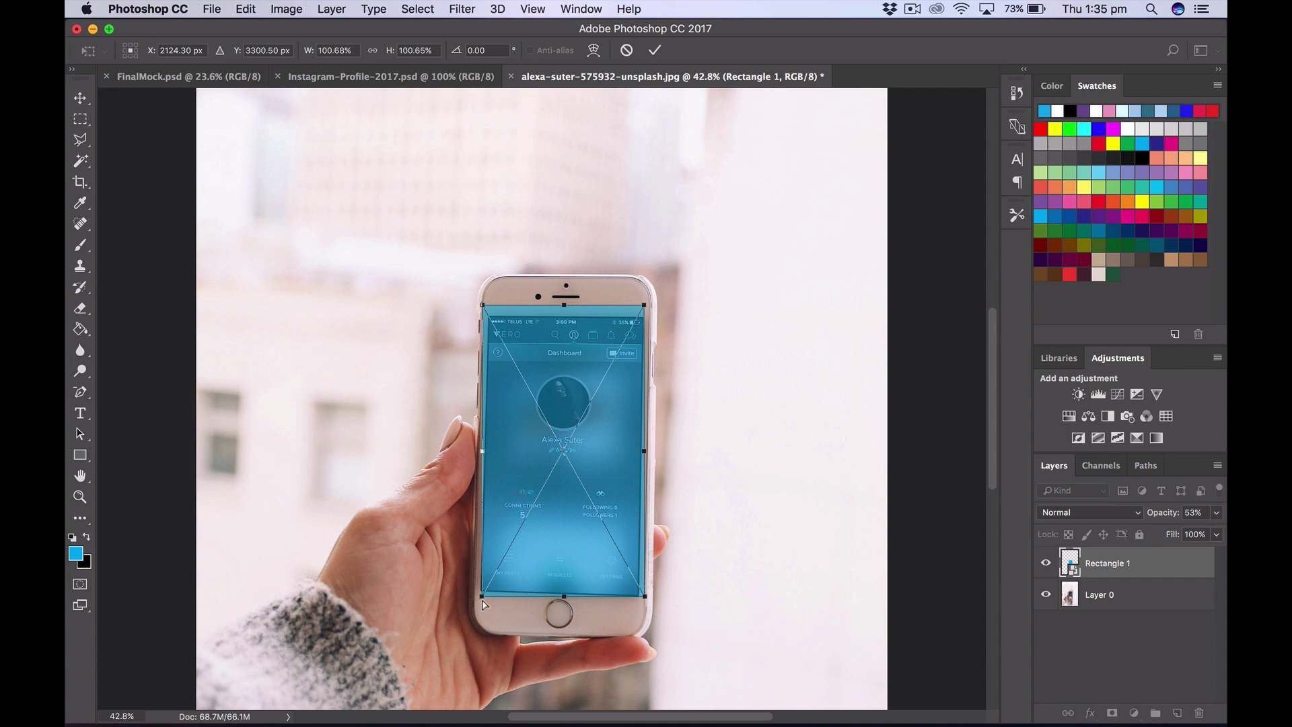
left_click_drag(483, 600, 479, 596)
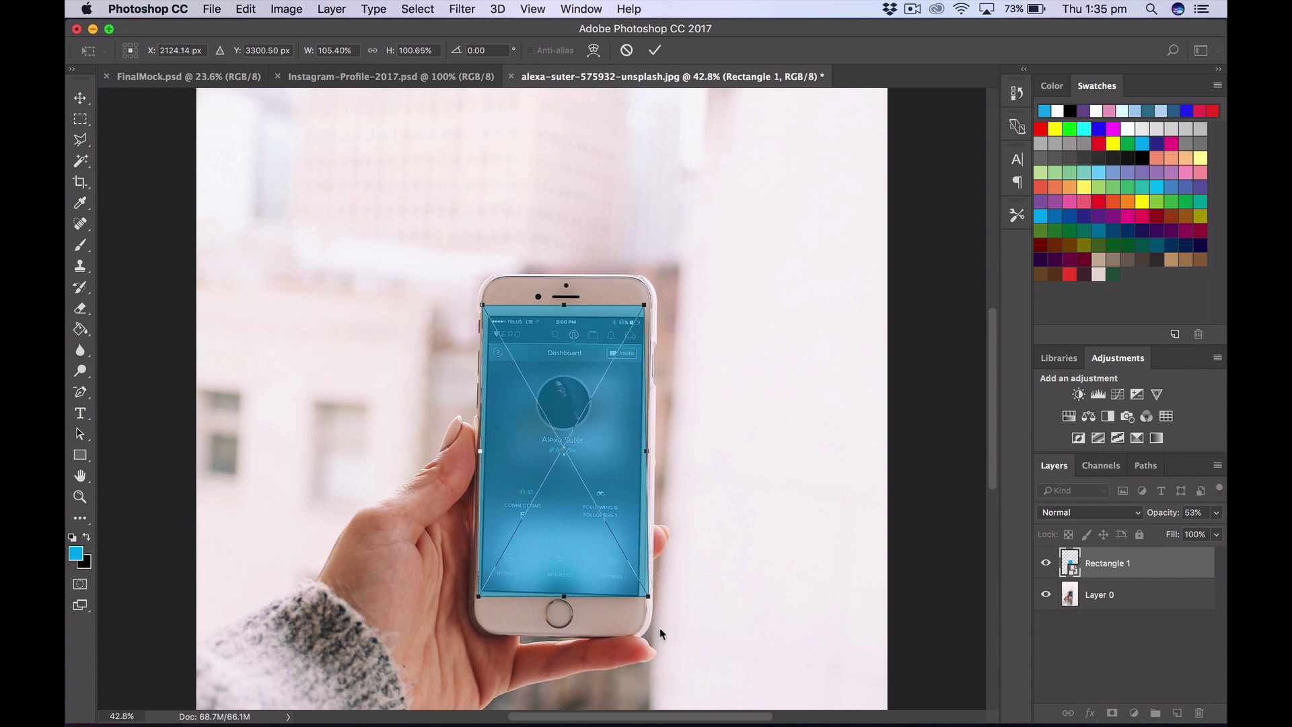
left_click_drag(648, 599, 643, 603)
key("Left")
key("Left")
key("Left")
key("Left")
key("Left")
key("Left")
key("Left")
key("Left")
key("Left")
key("Left")
key("Left")
key("Left")
key("Left")
key("Left")
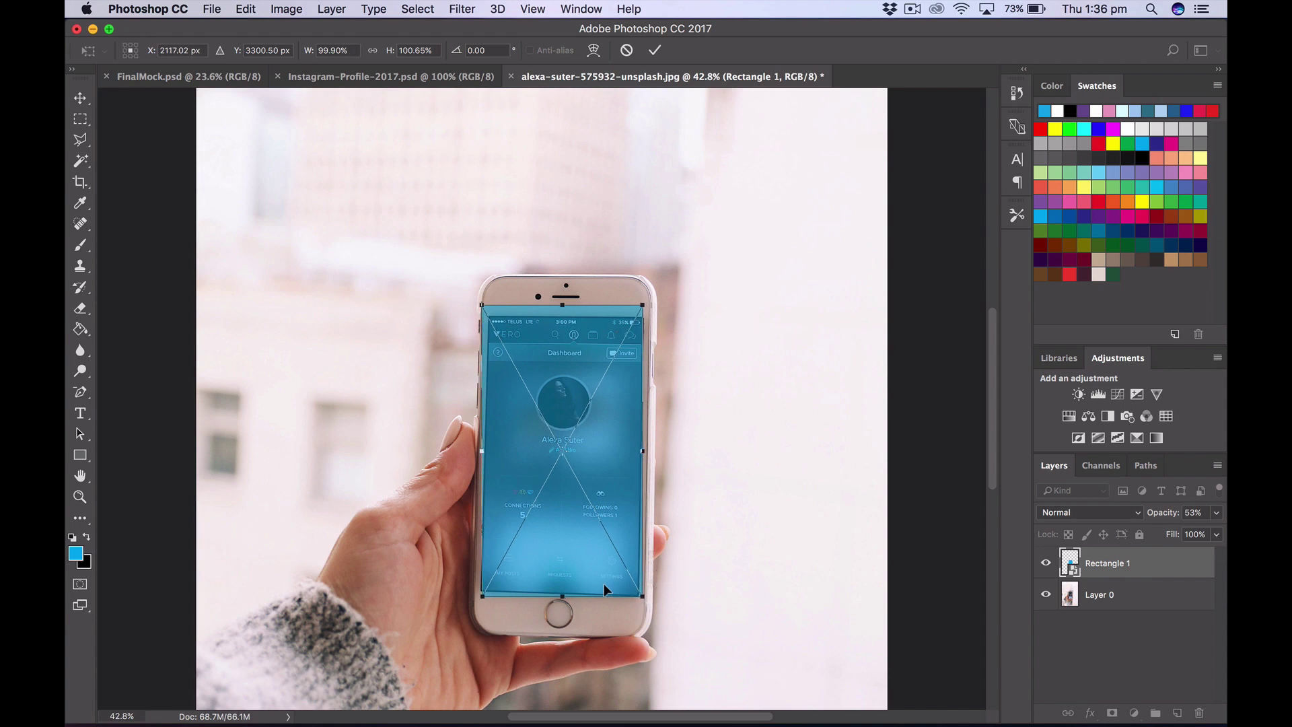
- Fine-tune each corner to the tilted screen: 1.97° rotation, 101.66% by 98.35%
left_click_drag(562, 311, 567, 321)
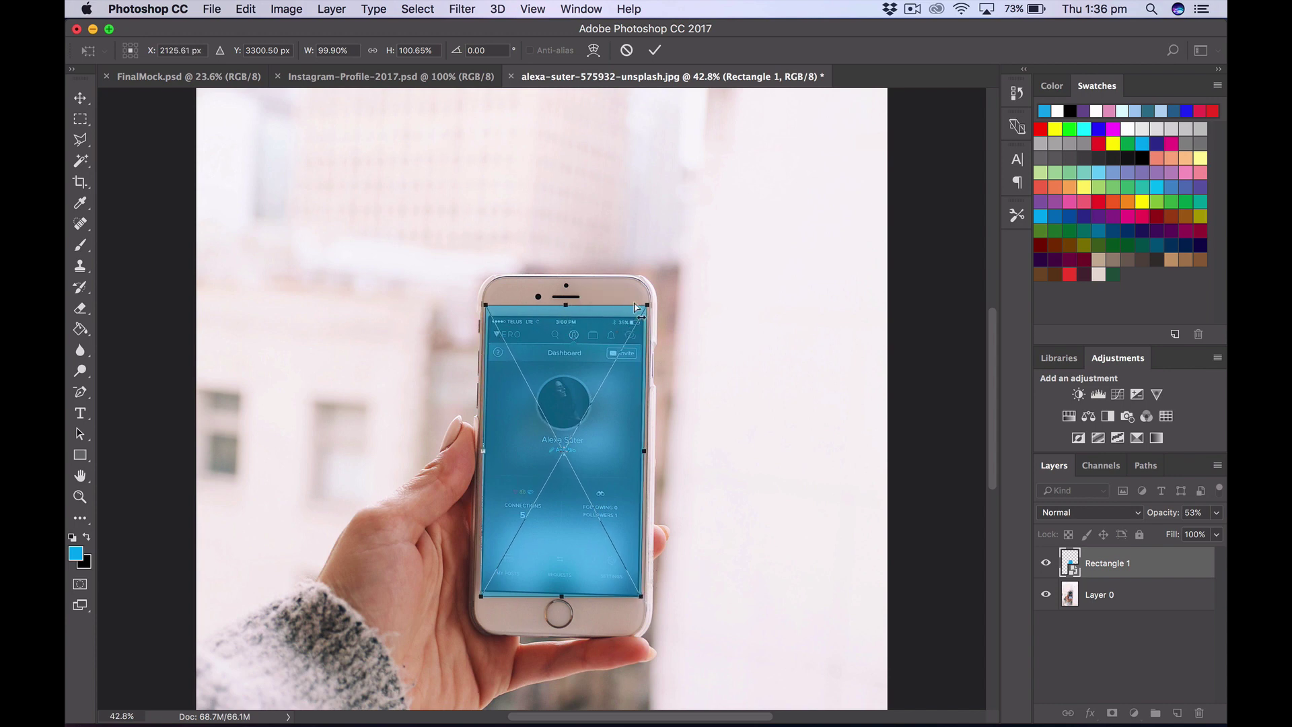
left_click_drag(650, 309, 653, 315)
left_click_drag(495, 309, 496, 314)
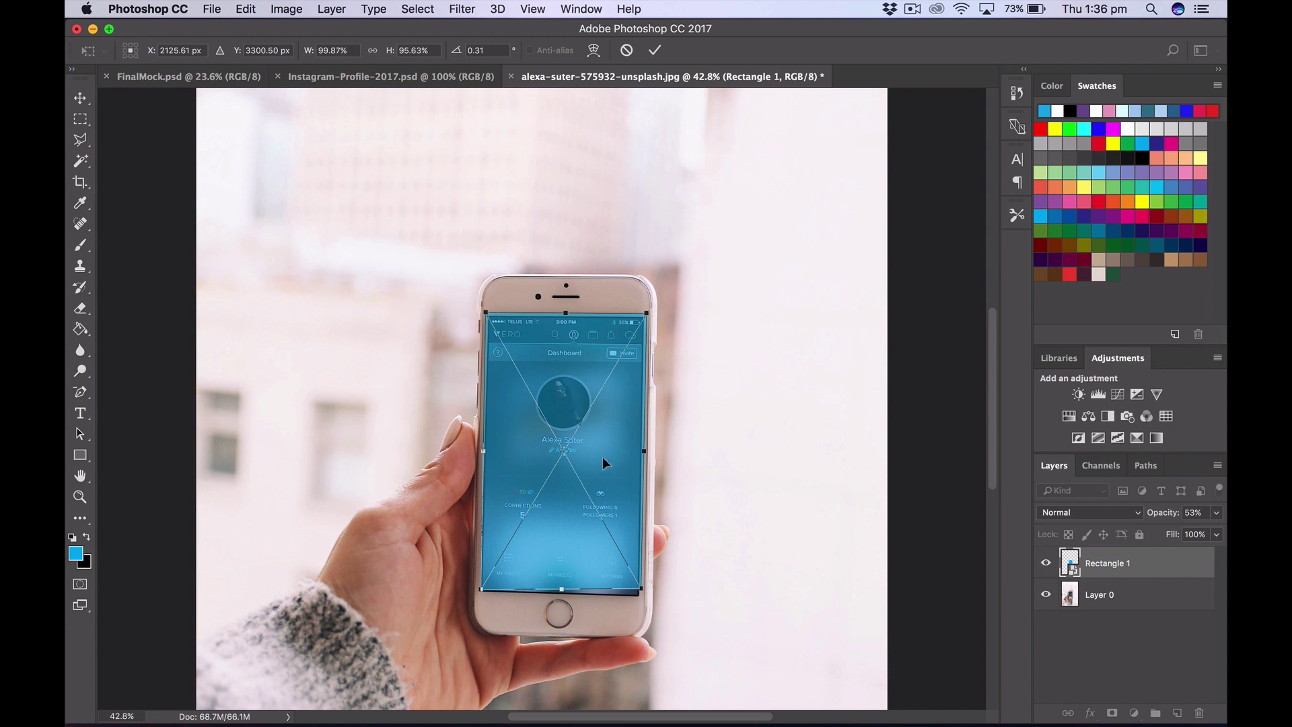
key("Down")
key("Down")
key("Down")
key("Down")
key("Down")
key("Down")
key("Down")
key("Down")
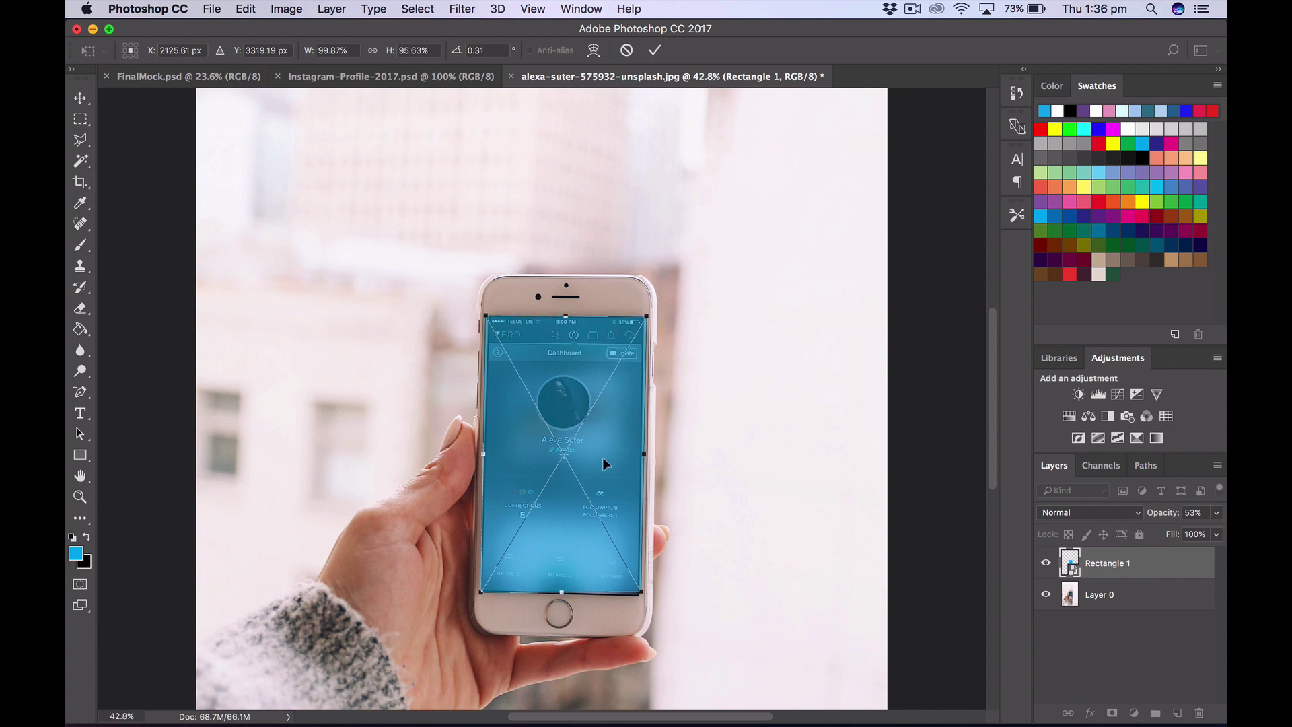
left_click_drag(644, 598, 639, 602)
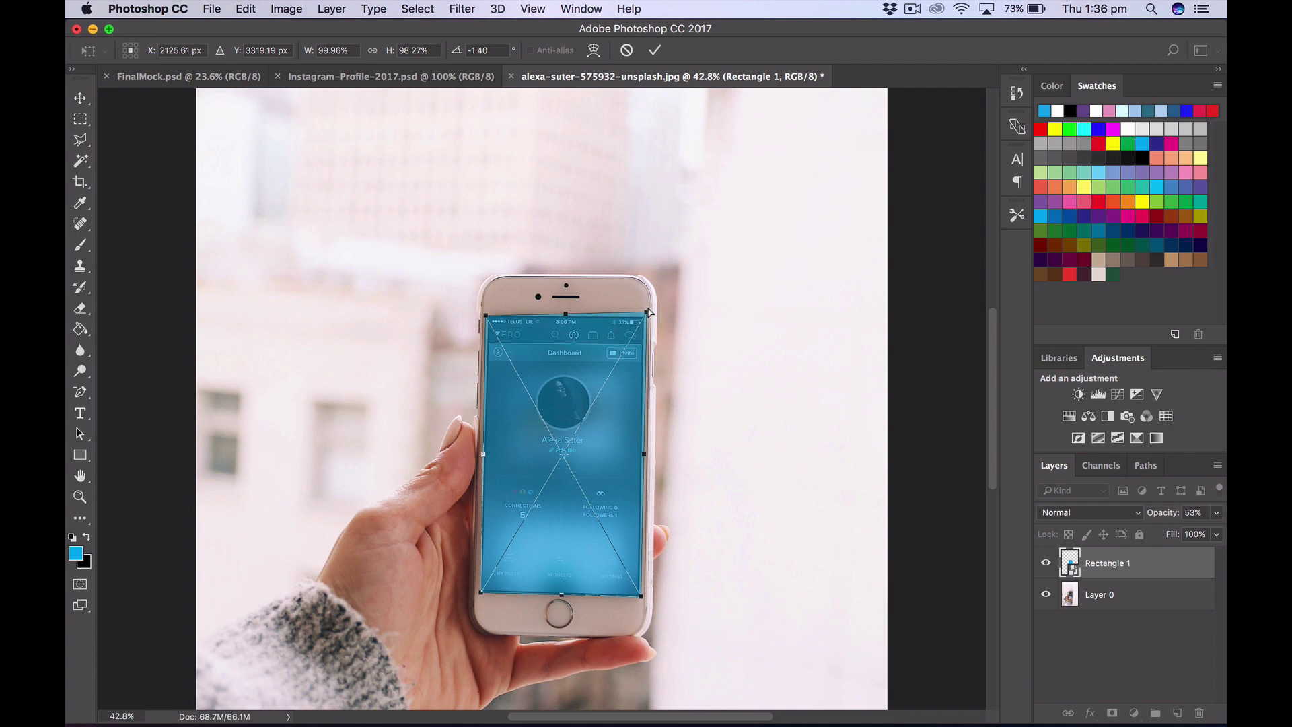
left_click_drag(645, 455, 644, 457)
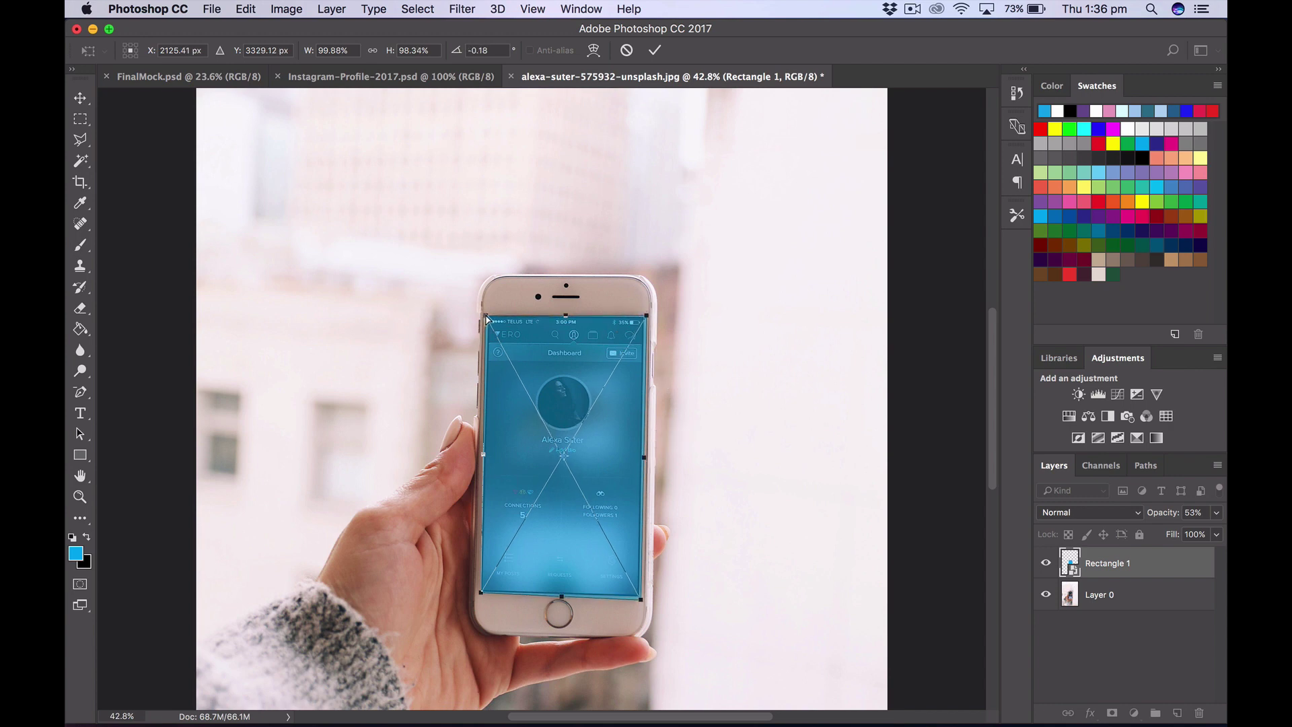
left_click_drag(485, 313, 485, 313)
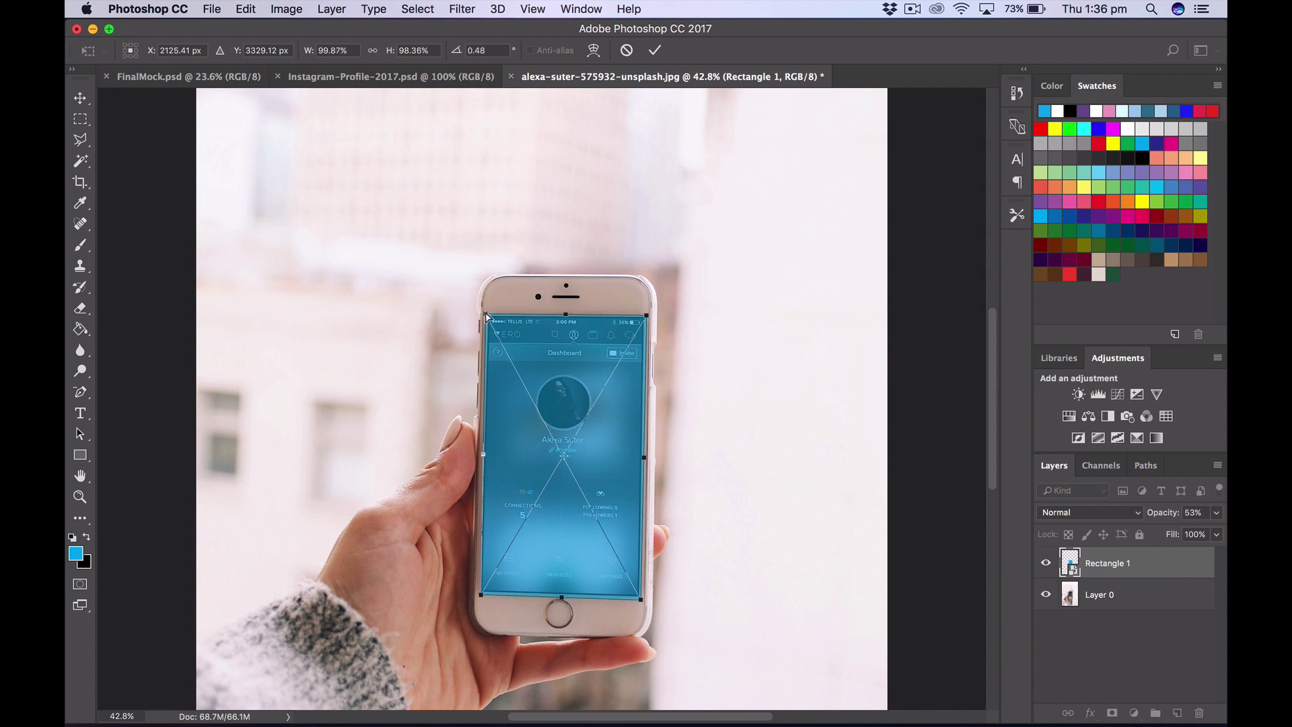
key("Left")
key("Left")
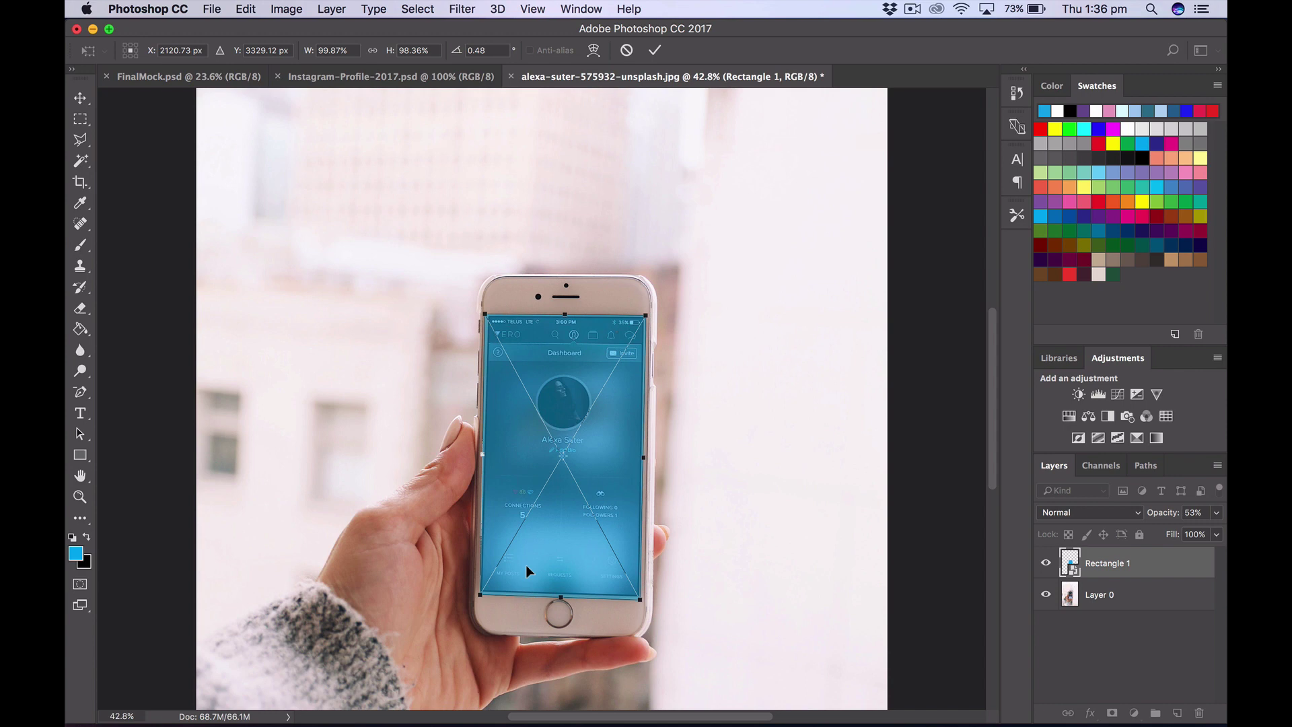
left_click_drag(484, 314, 487, 315)
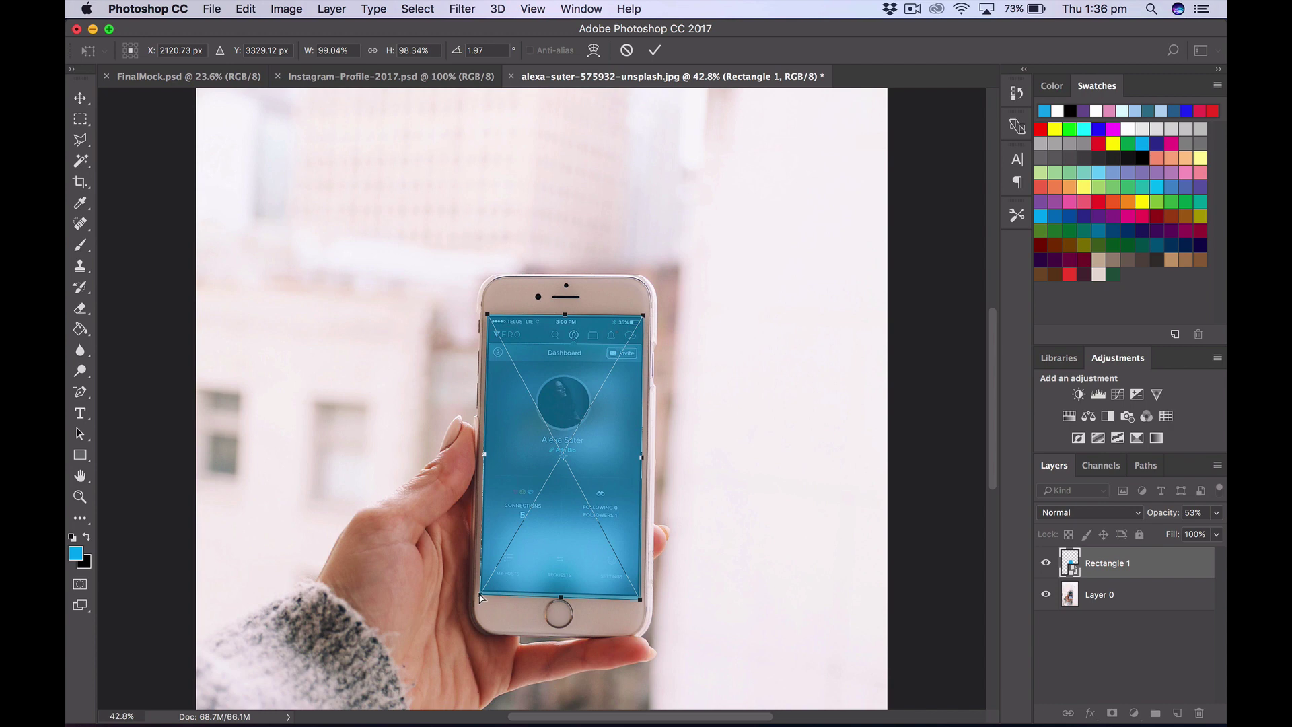
left_click_drag(479, 597, 478, 594)
key("Right")
key("Right")
key("Right")
key("Right")
key("Right")
key("Right")
key("Right")
key("Left")
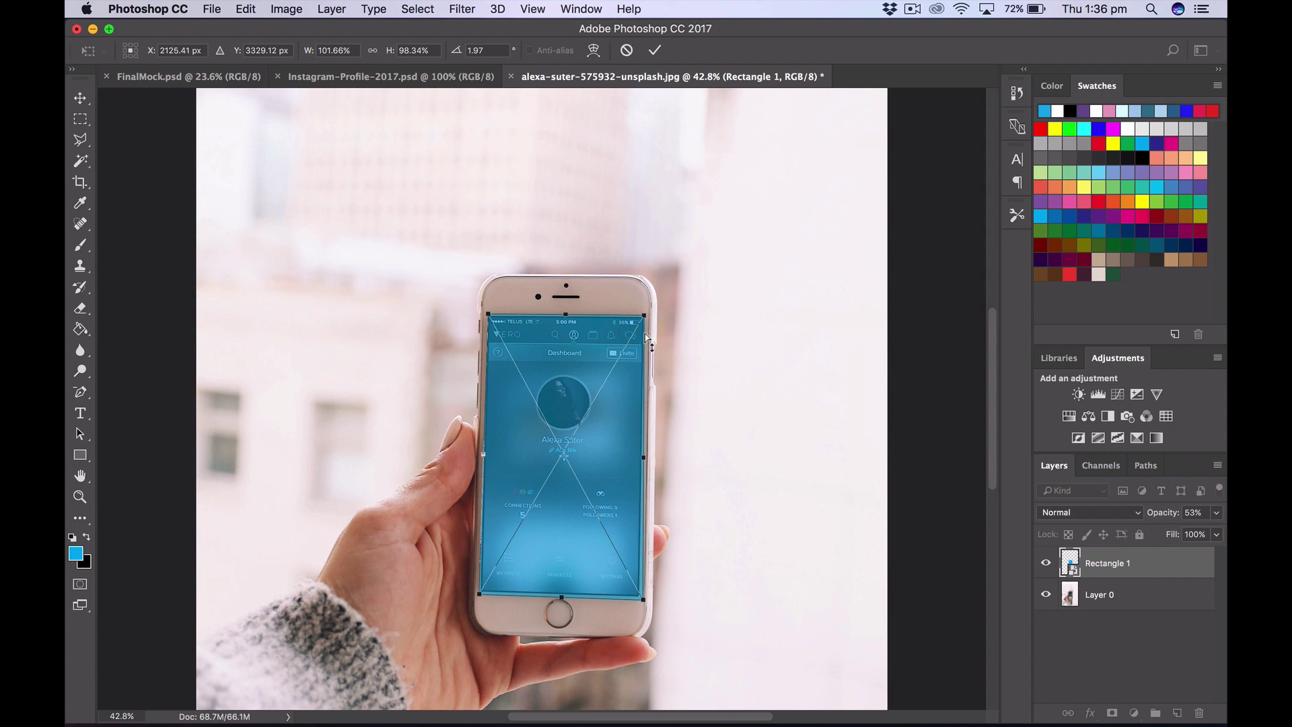
left_click_drag(649, 319, 648, 320)
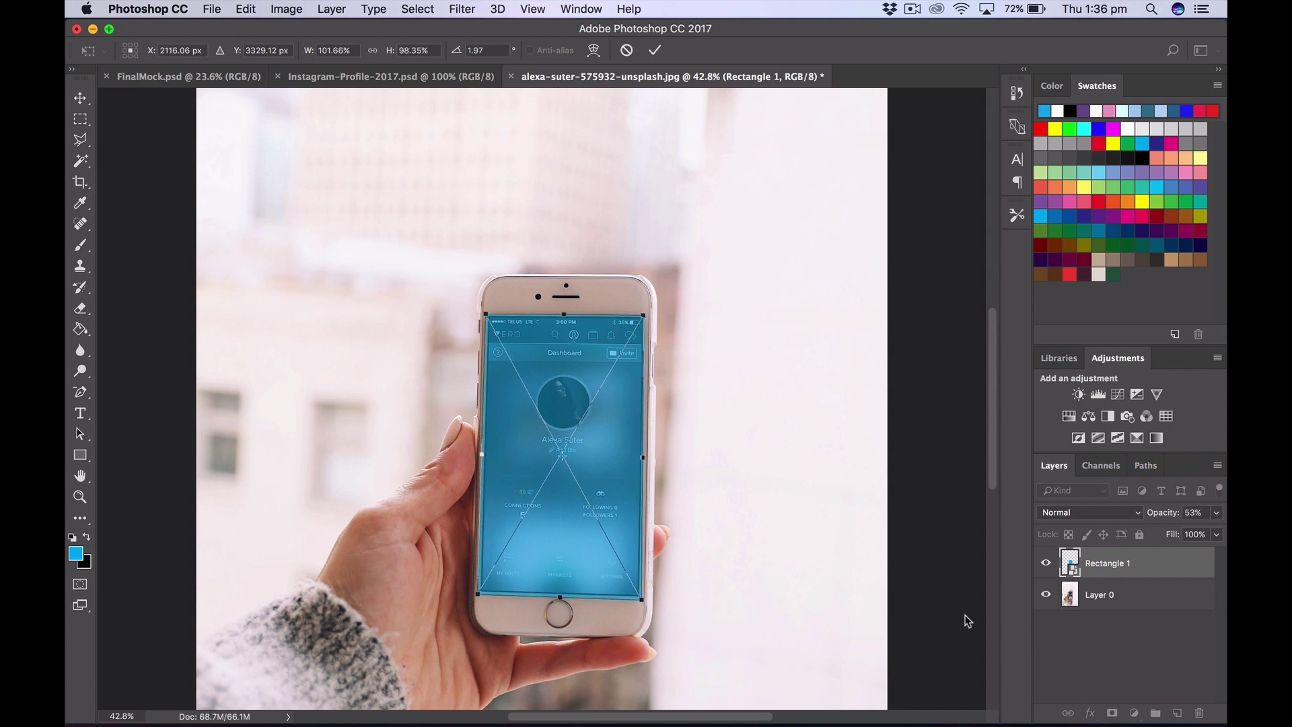
- Restore Rectangle 1 to 100% opacity and apply the perspective transform
left_click(1218, 515)
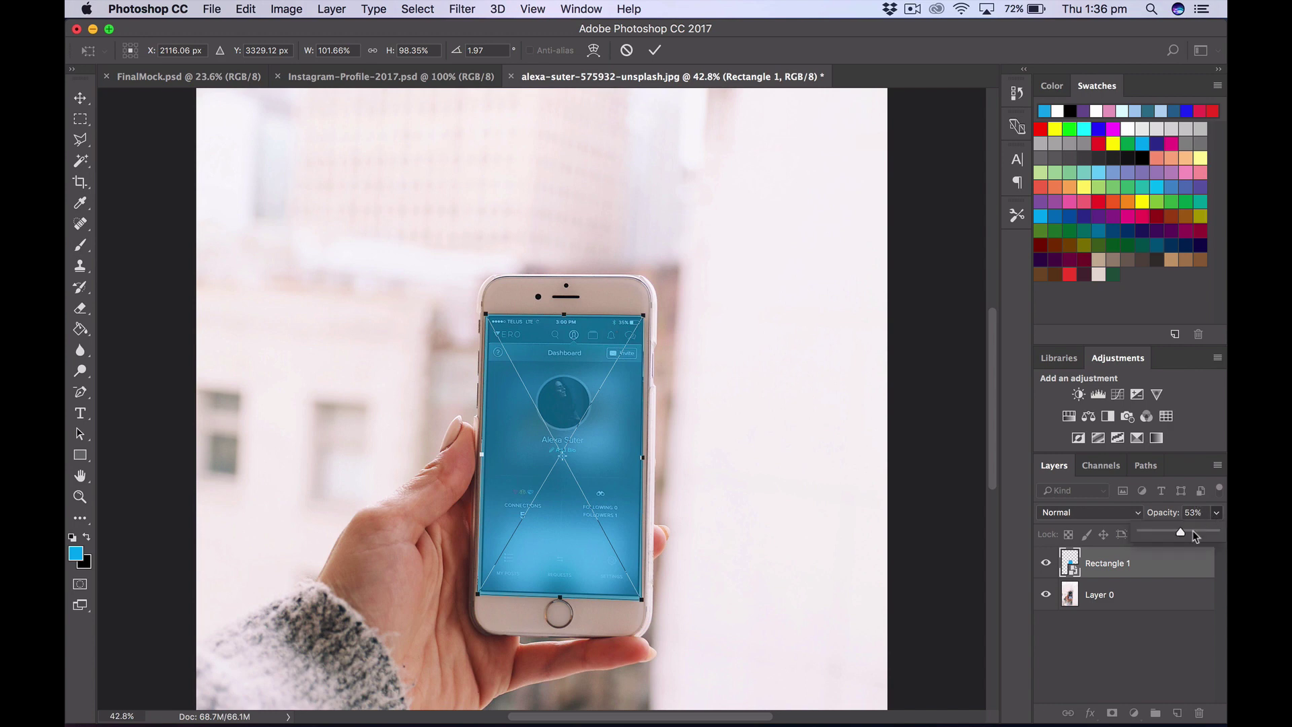
left_click_drag(1182, 532, 1226, 519)
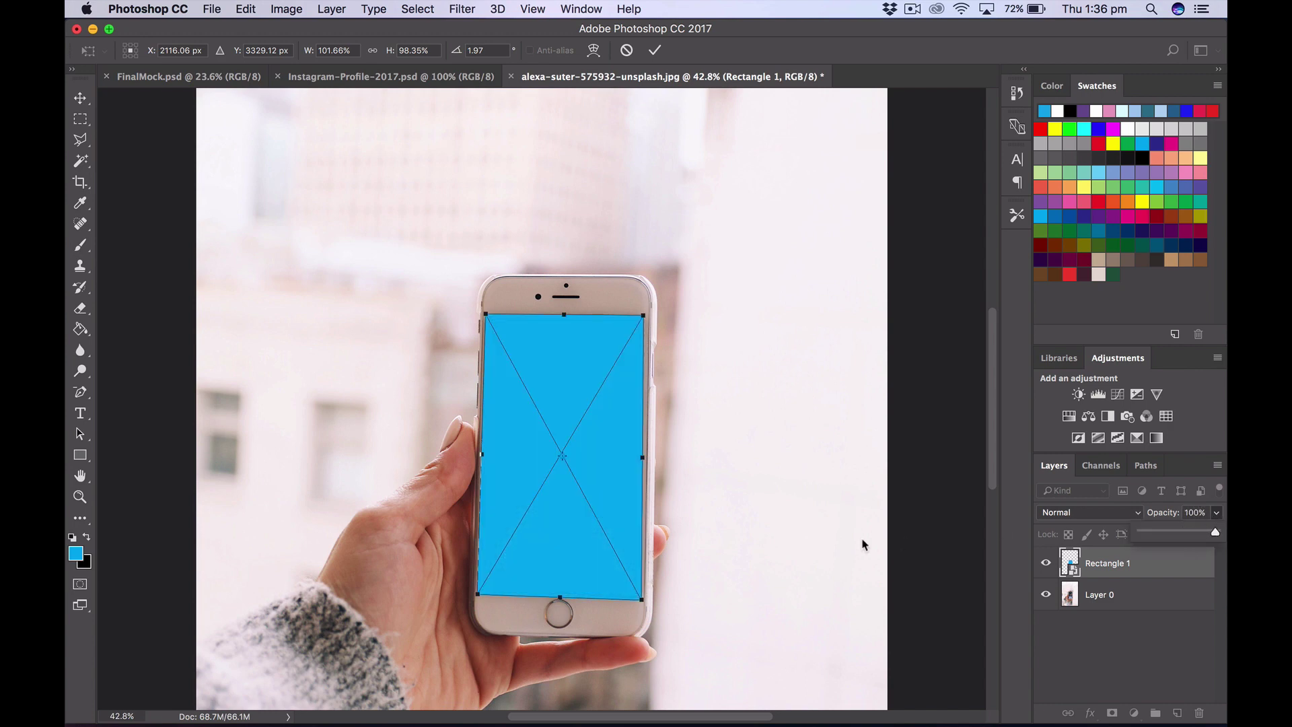
left_click(653, 51)
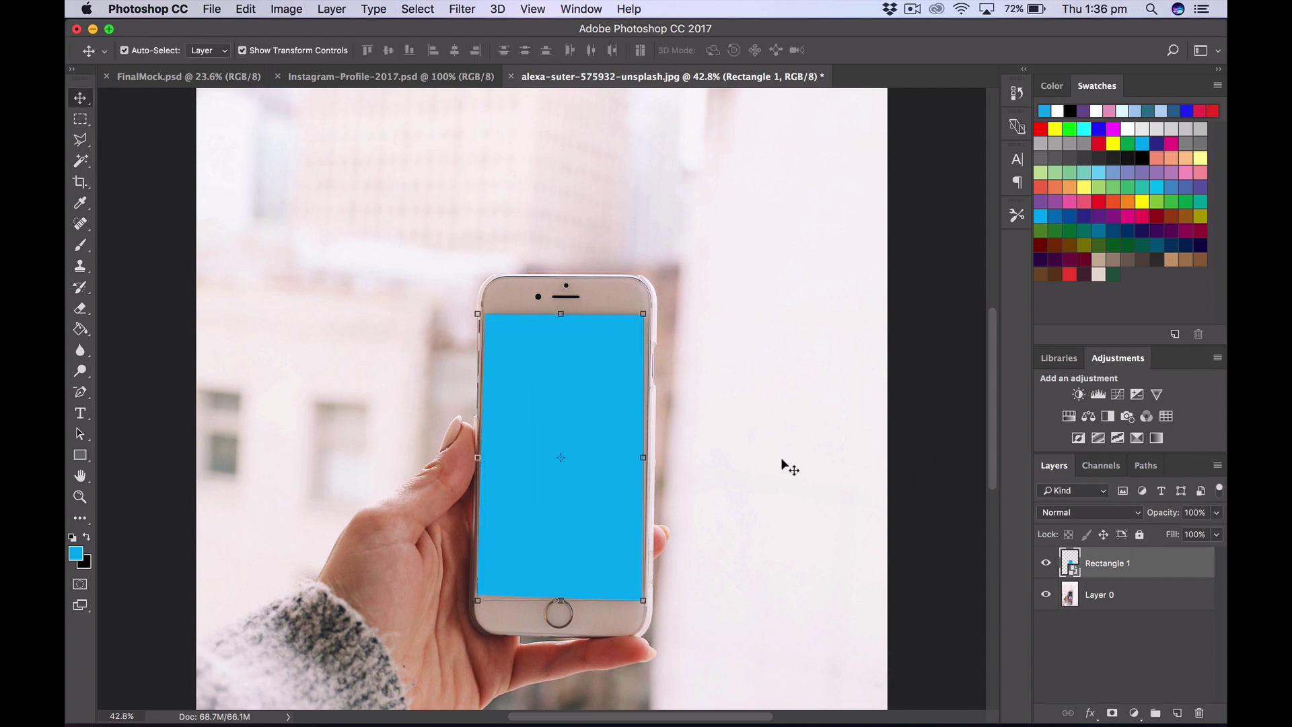
left_click(883, 575)
- Fit the whole photo in the window, zoom out, and select the Rectangle 1 layer
key("super+0")
left_click(588, 485)
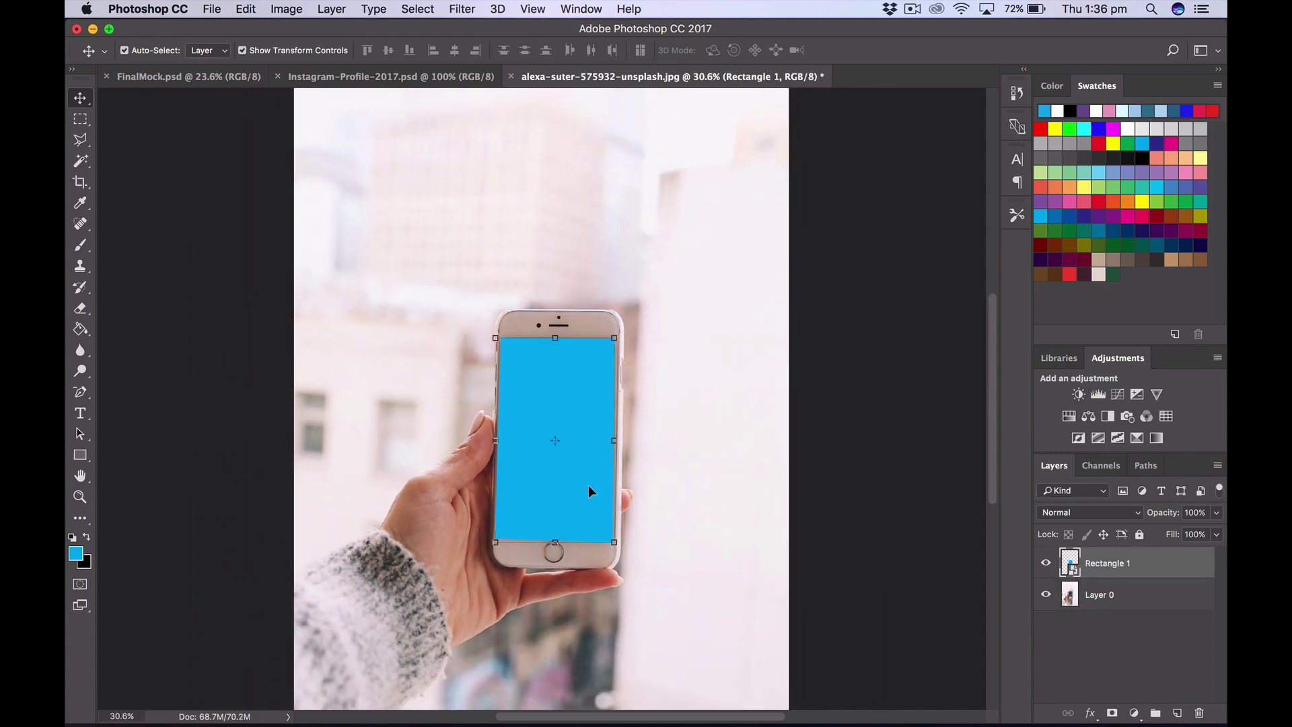
left_click(652, 502)
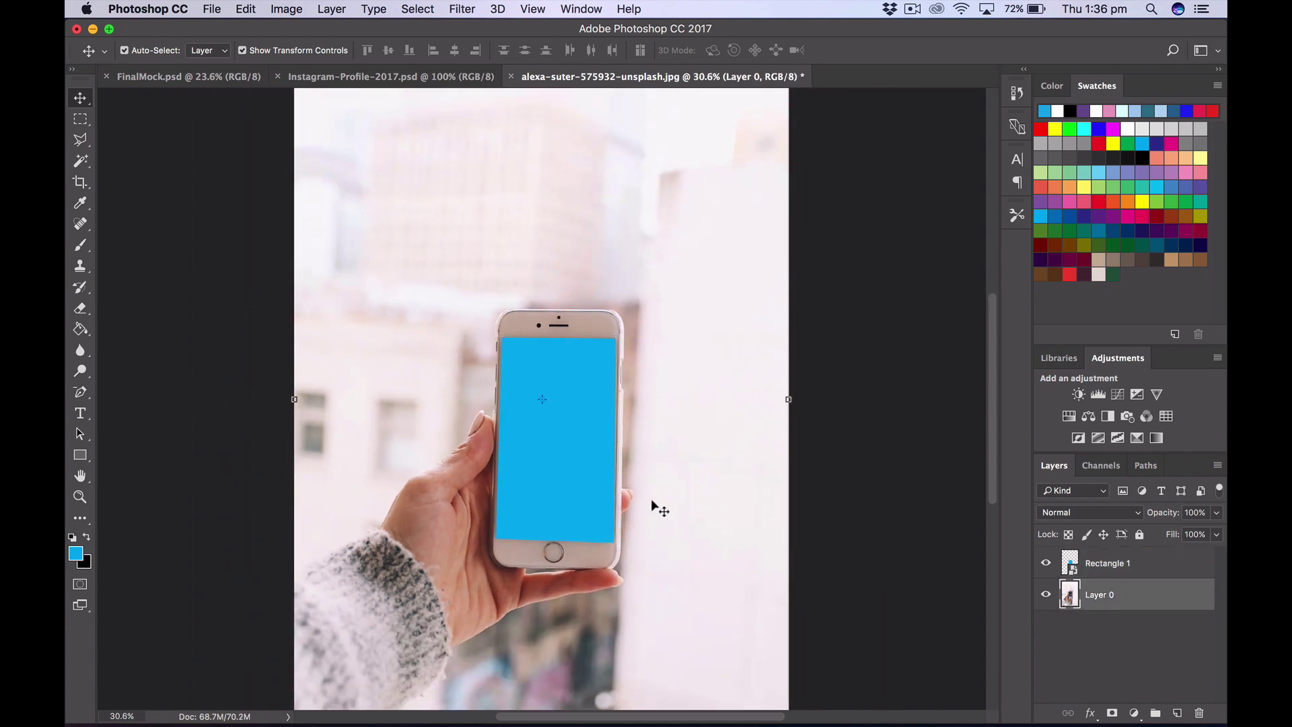
key("super+minus")
left_click(943, 479)
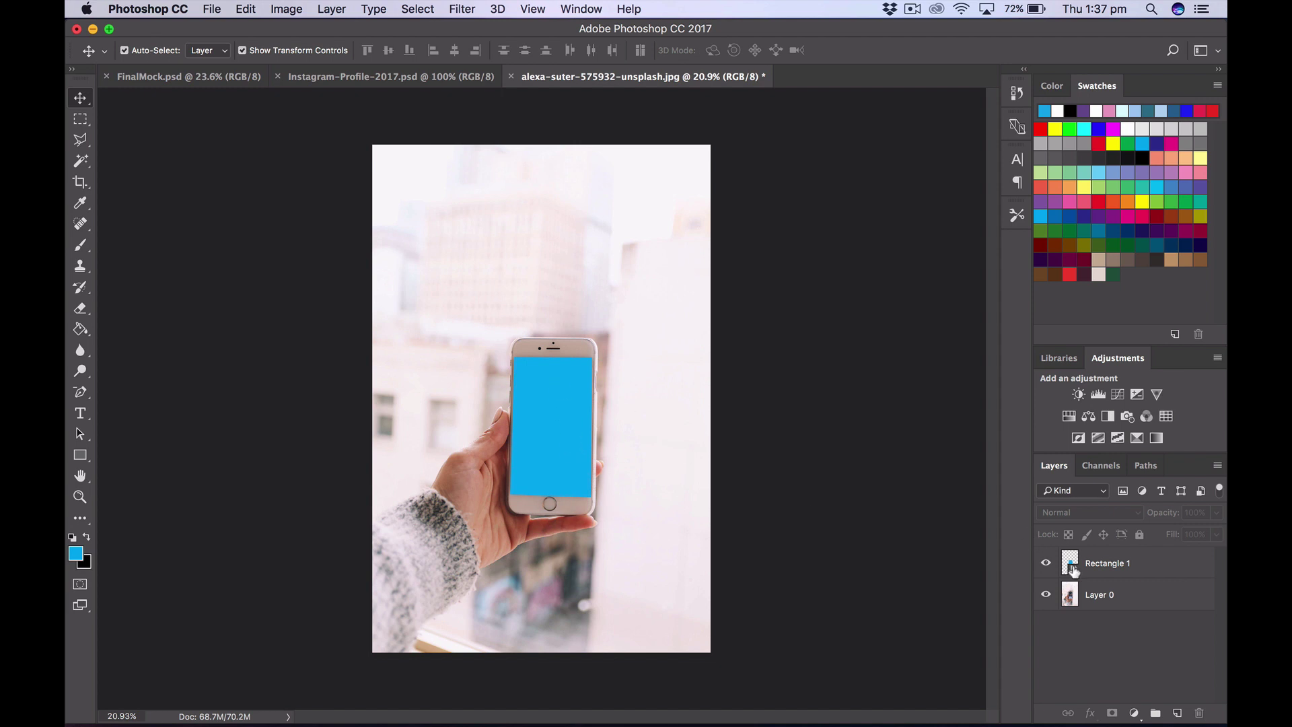
left_click(1129, 568)
- Open Rectangle 1's smart object contents and fill the rasterized rectangle with white
double_click(1071, 571)
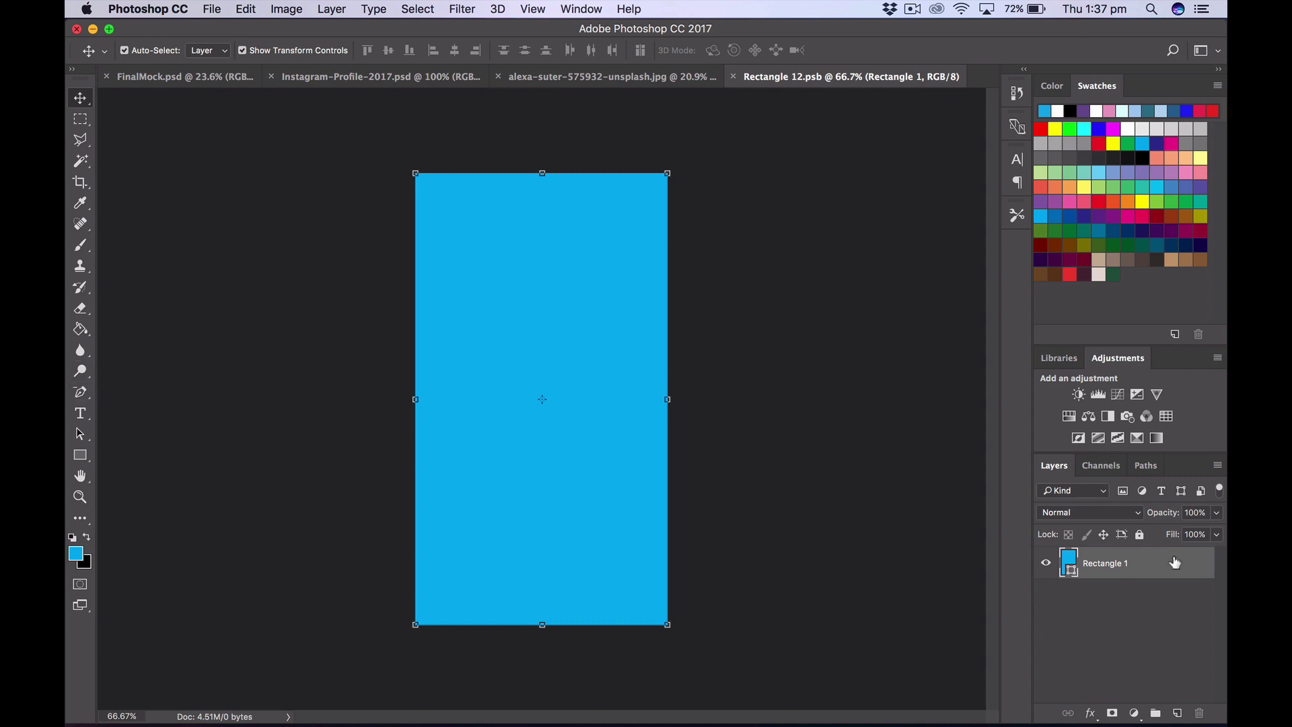
left_click(1057, 110)
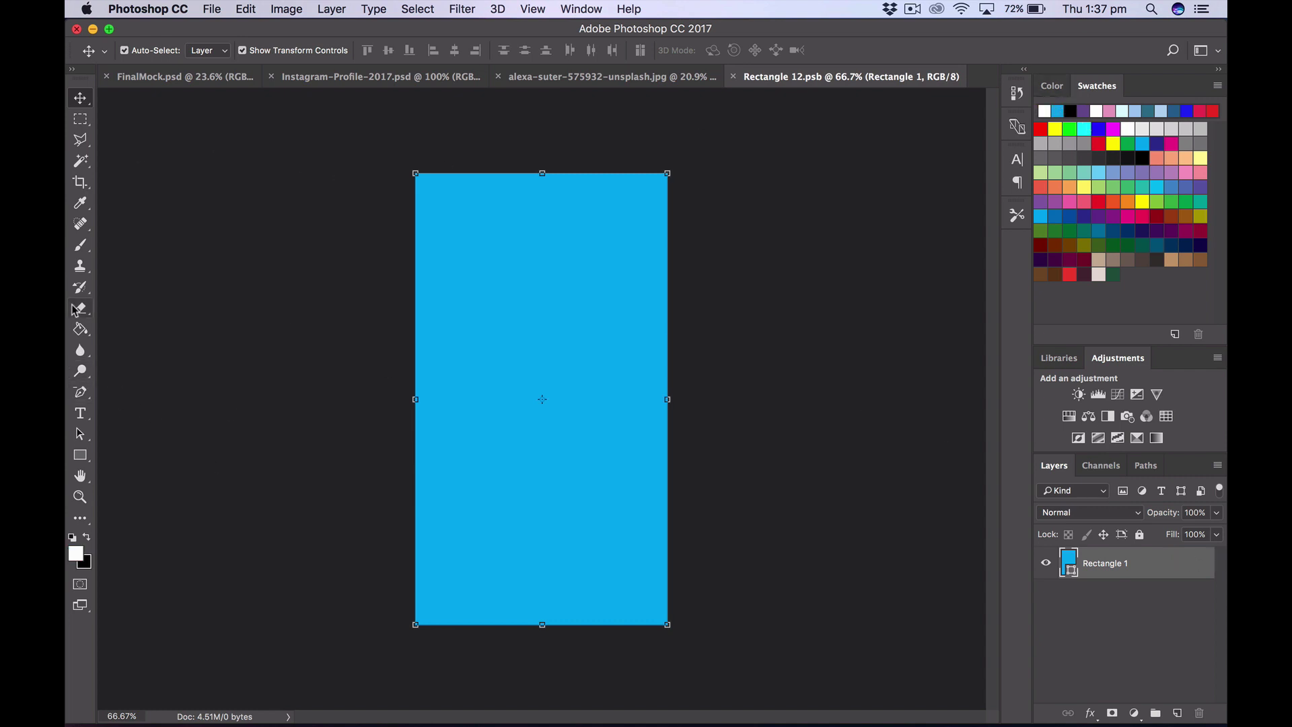
left_click(80, 328)
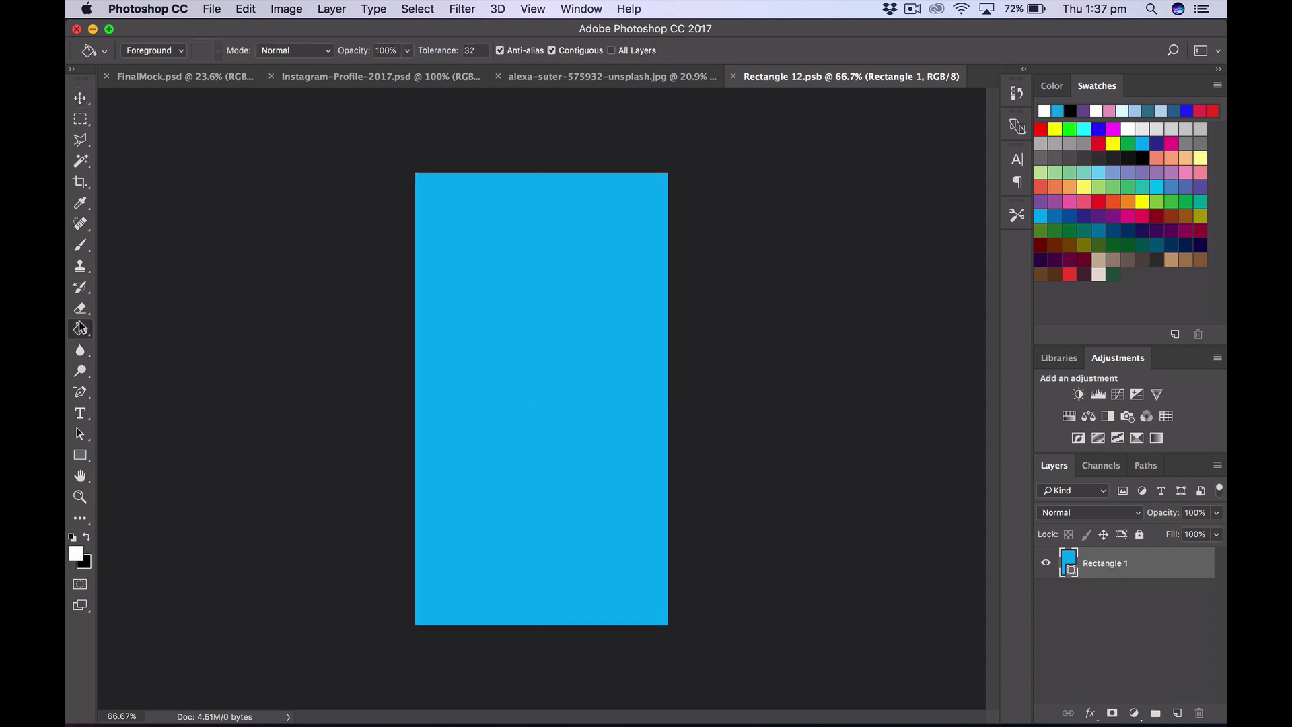
left_click(487, 338)
left_click(765, 264)
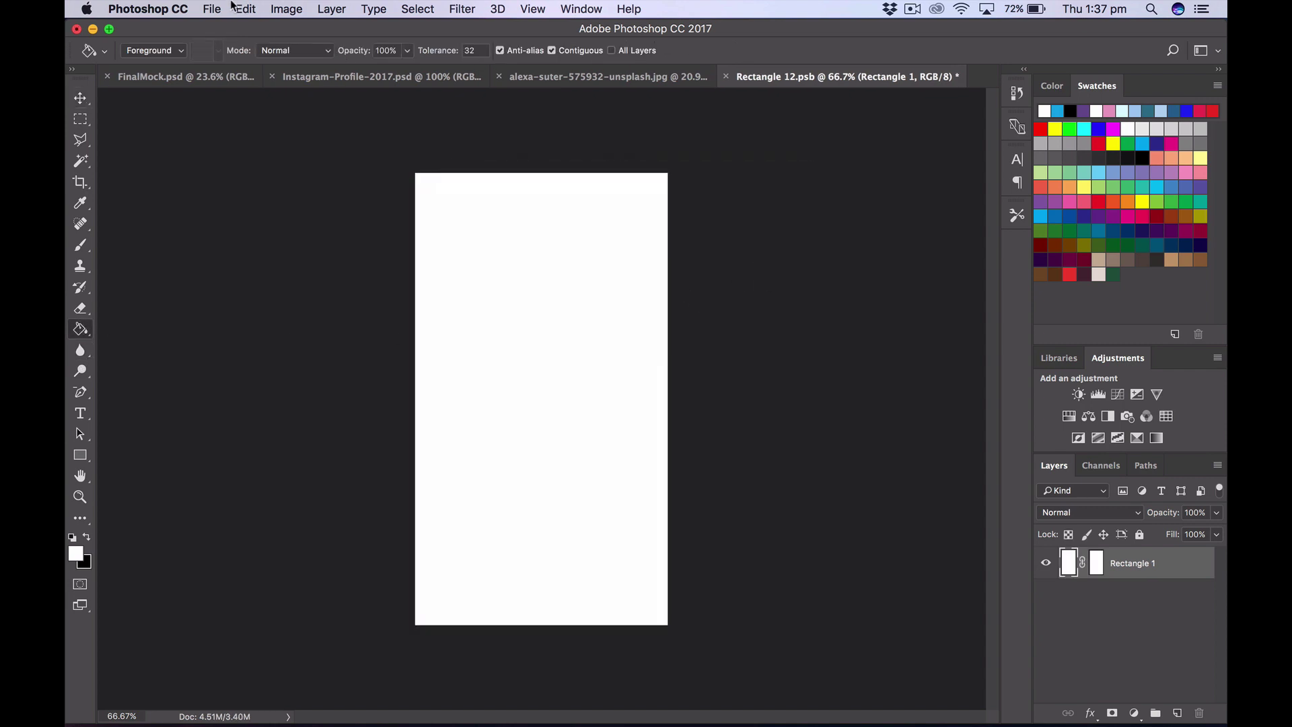
- Use File > Place Embedded to select the MoniqueInstagramGrid image in INSTA MOCK
left_click(212, 8)
left_click(303, 309)
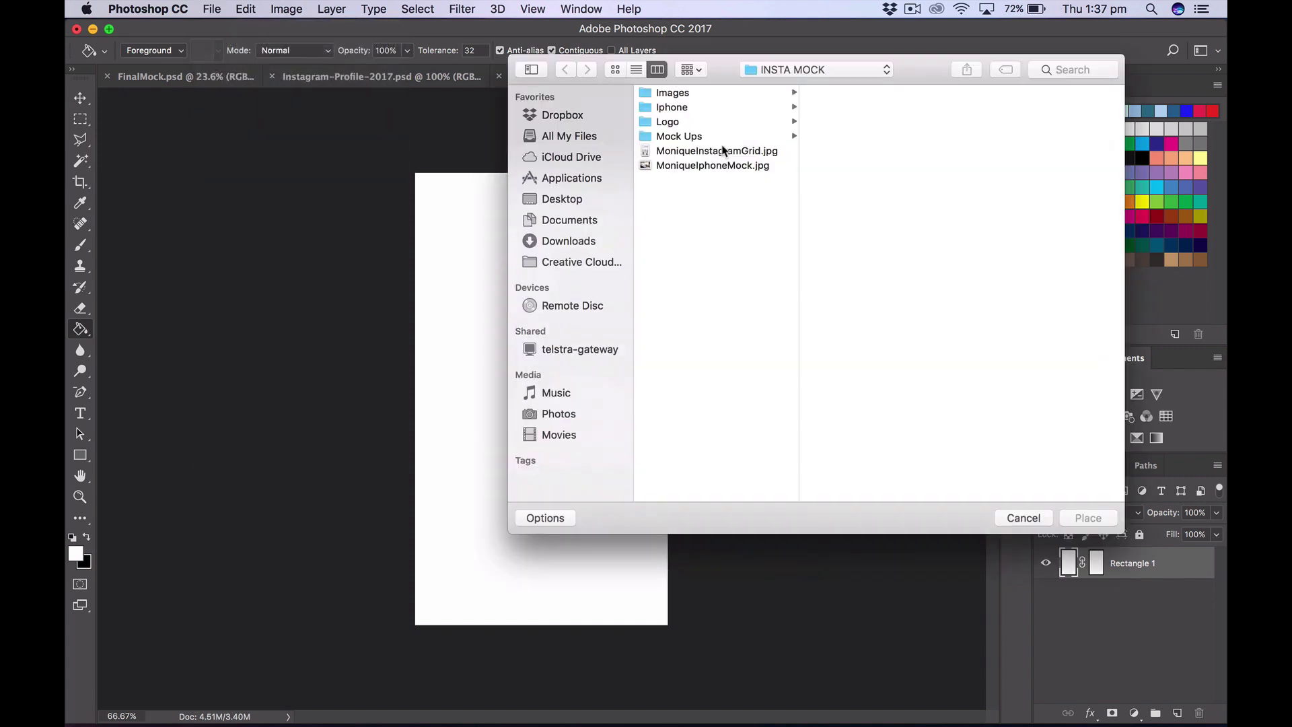
left_click(723, 151)
- Place MoniqueInstagramGrid.jpg and scale it to cover the white screen canvas
left_click(1093, 517)
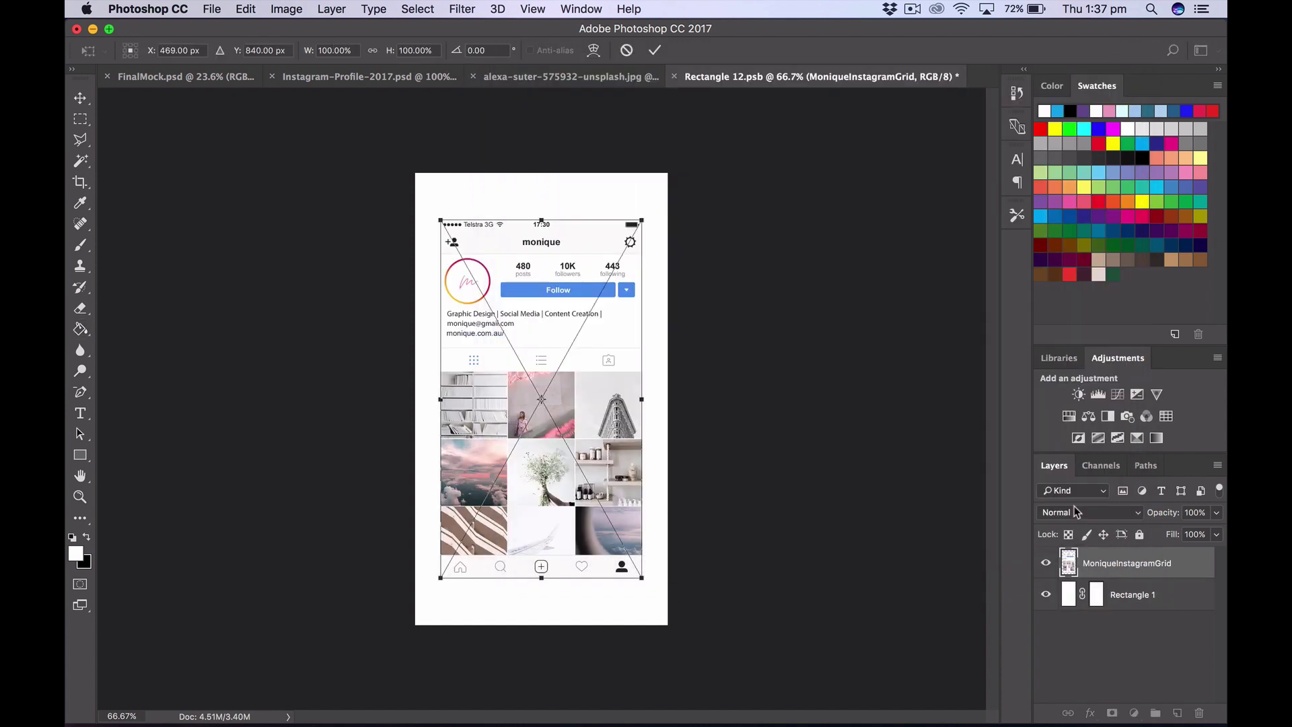
left_click_drag(607, 440, 583, 395)
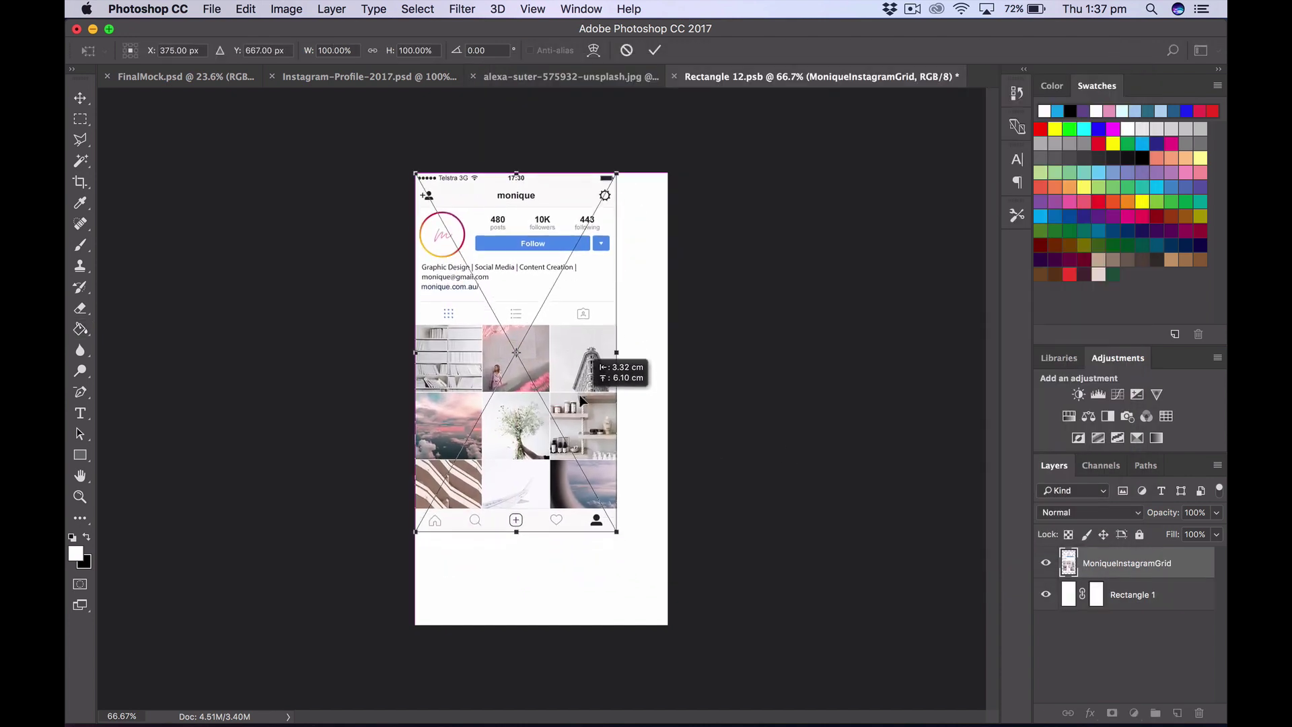
left_click_drag(617, 547, 699, 612)
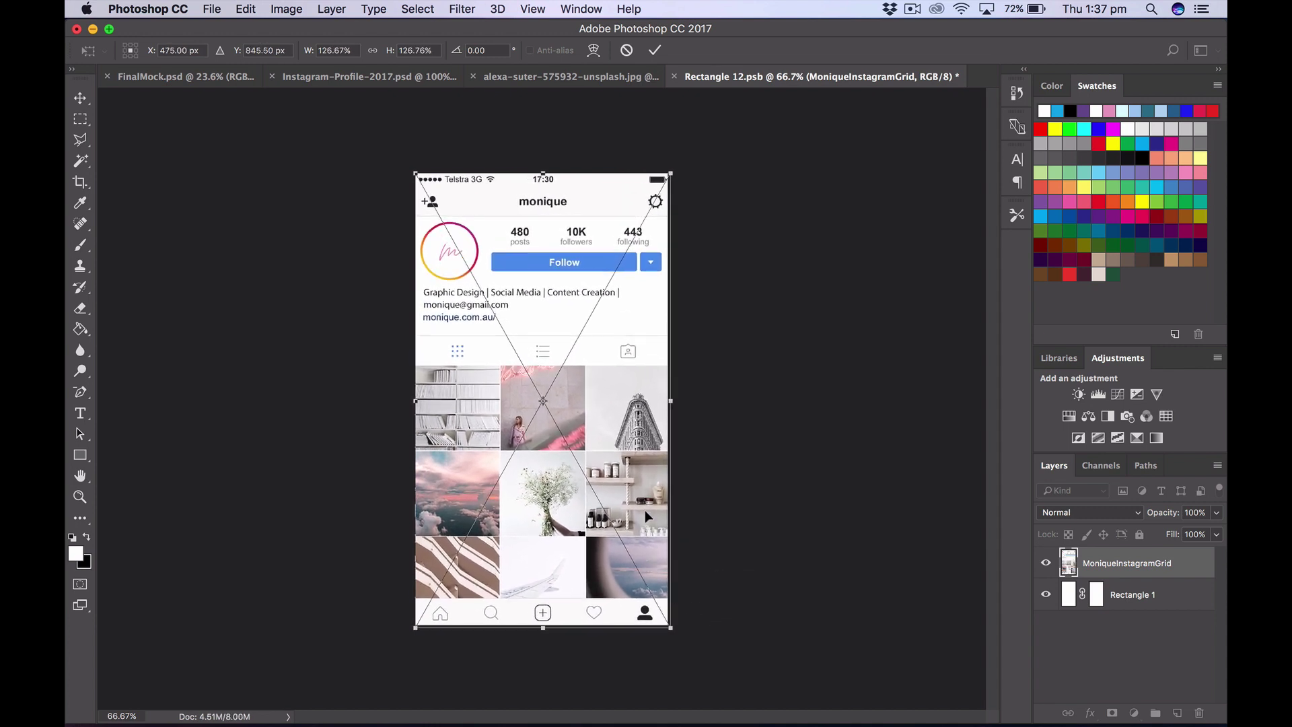
left_click_drag(653, 496, 634, 468)
left_click(655, 50)
- Save the smart object contents and close the .psb, returning to the phone photo
key("super+s")
left_click(682, 77)
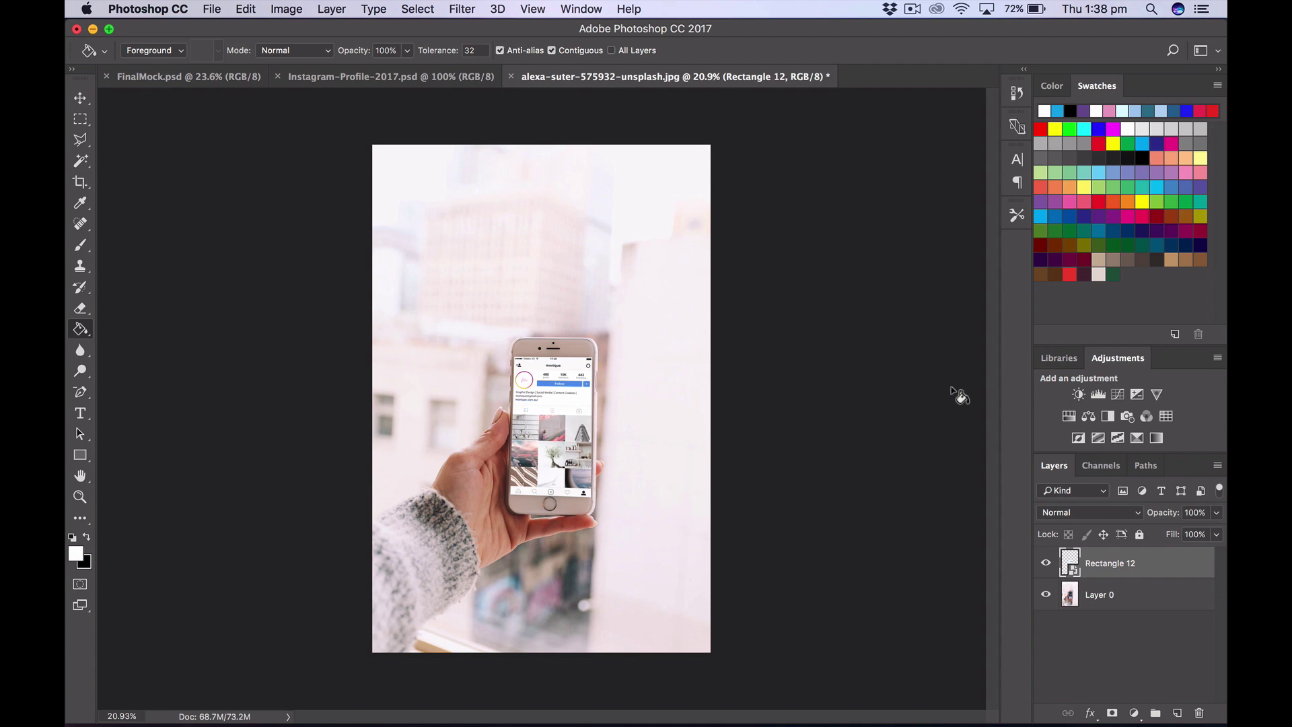
left_click(93, 30)
- Bring Chrome forward and open the free DEX page, scrolling through the weekly exercises
left_click(302, 57)
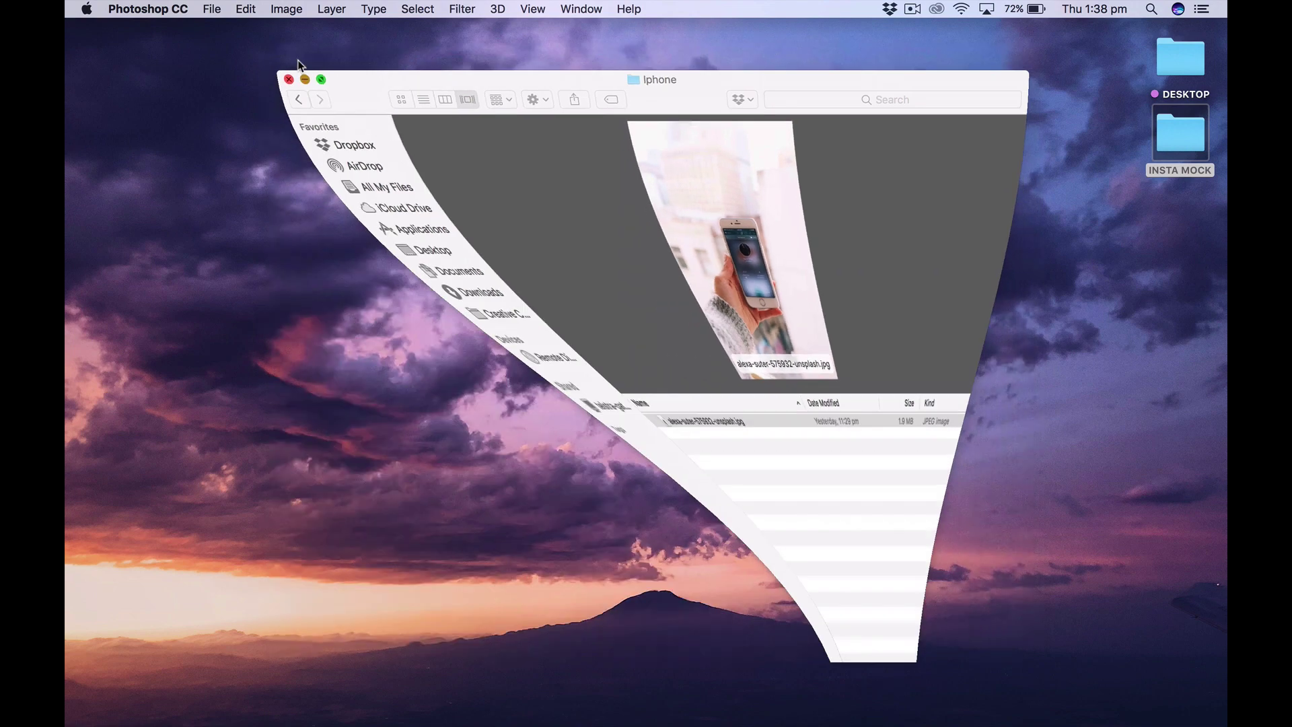
left_click(844, 707)
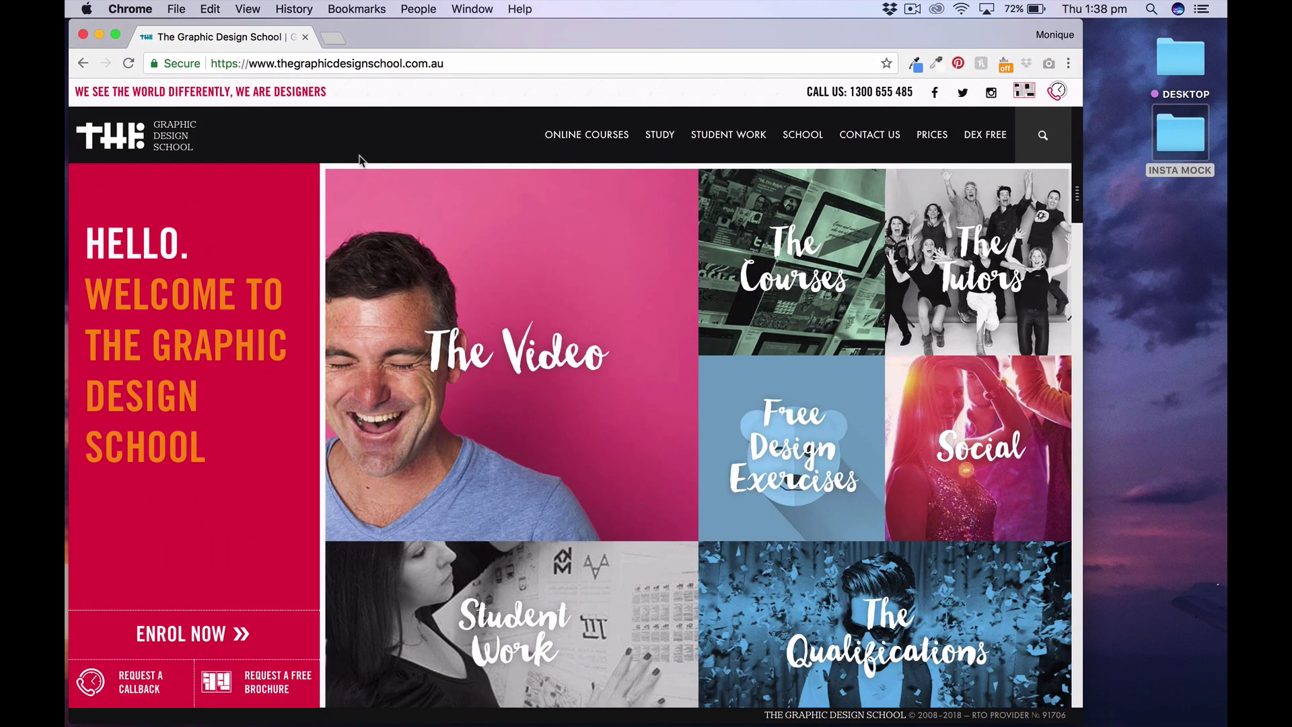
left_click(995, 137)
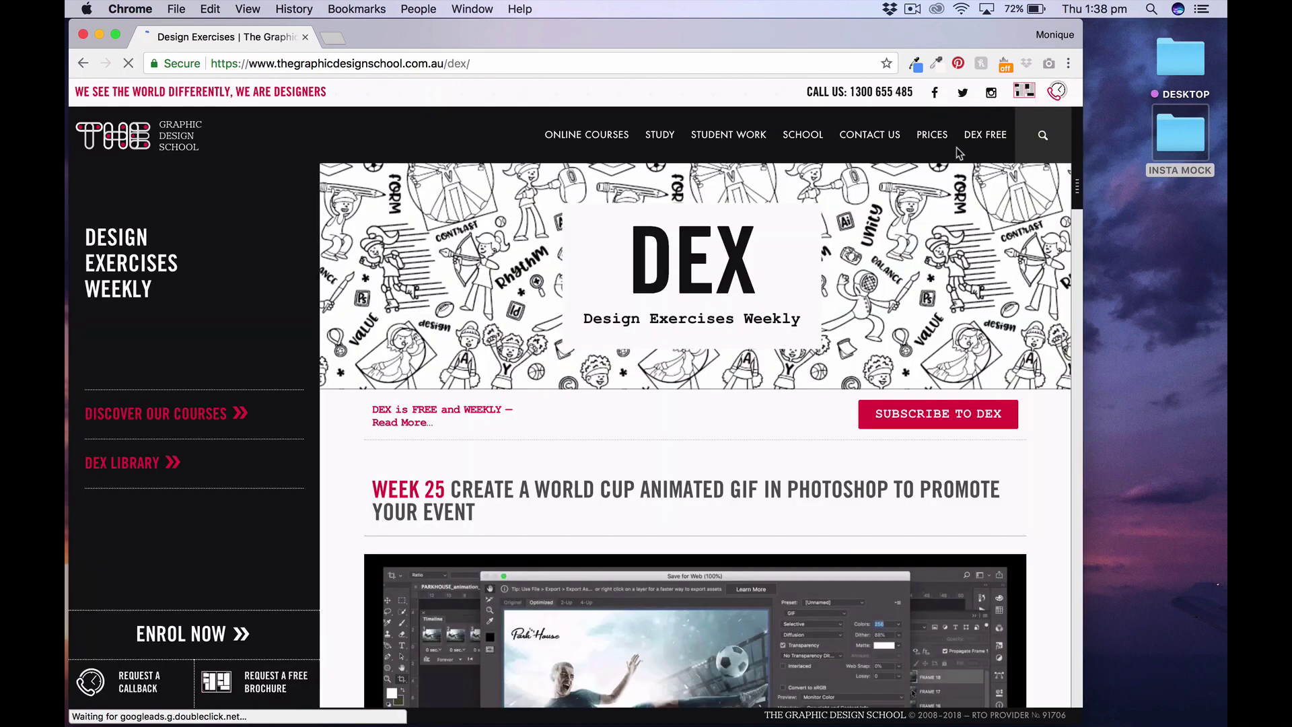
scroll(715, 473, "down", 10)
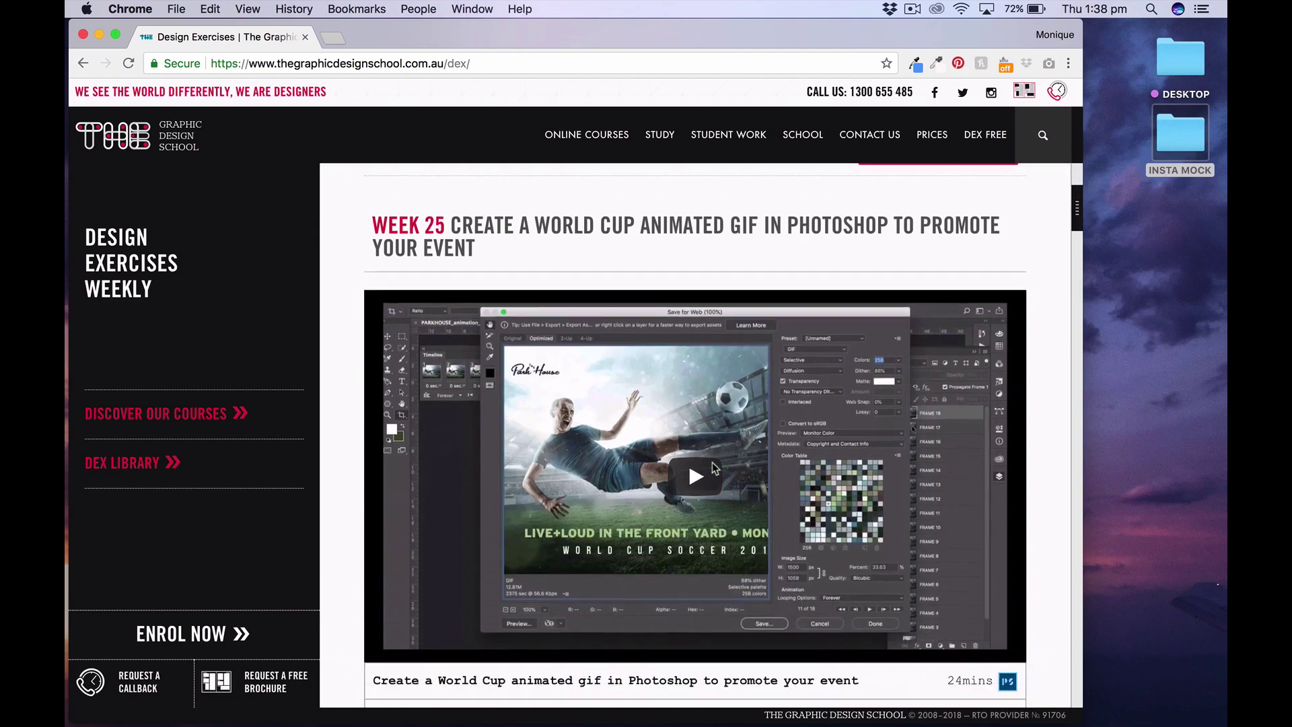
scroll(715, 467, "down", 15)
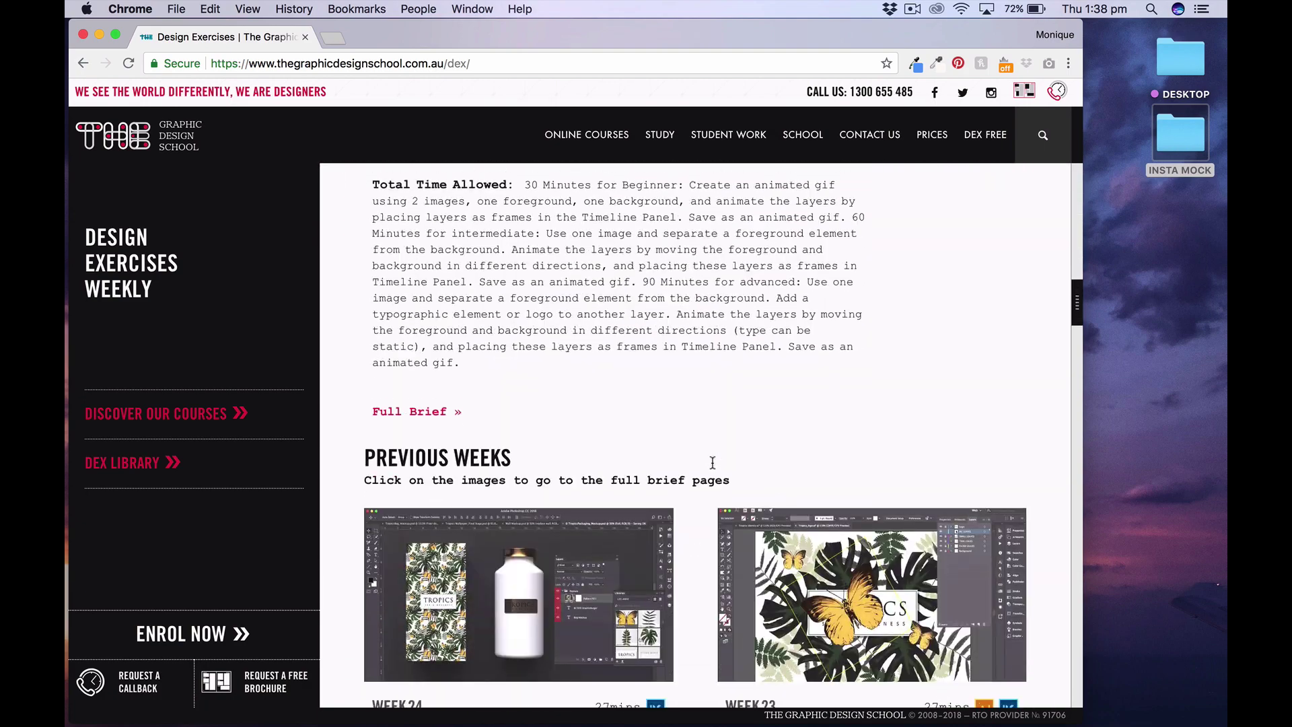
scroll(714, 469, "down", 10)
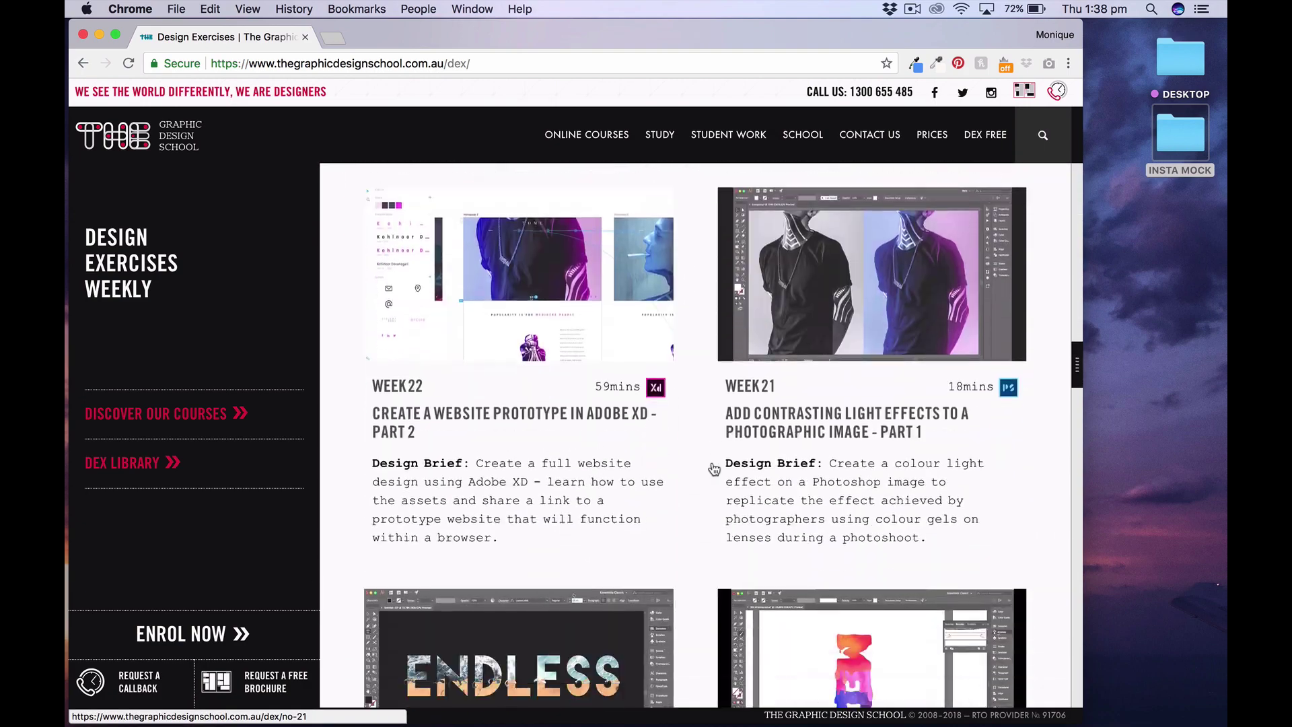
scroll(714, 469, "down", 4)
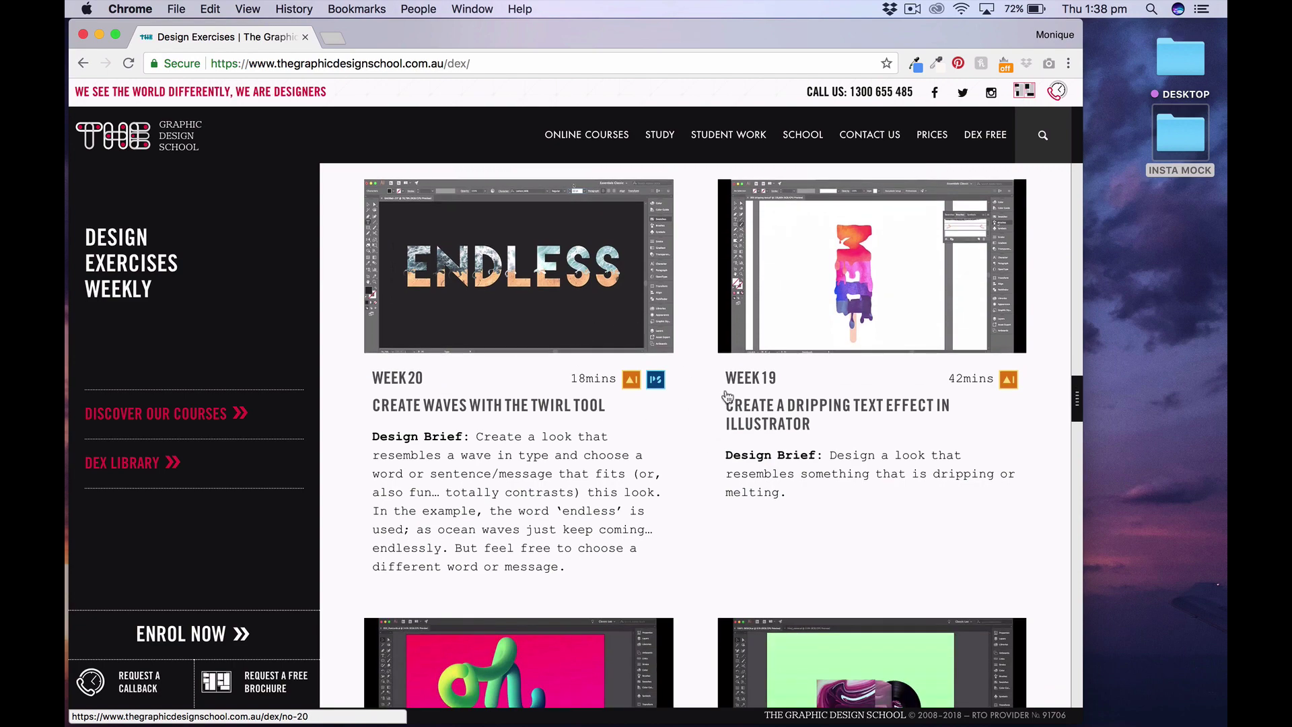
scroll(647, 441, "down", 15)
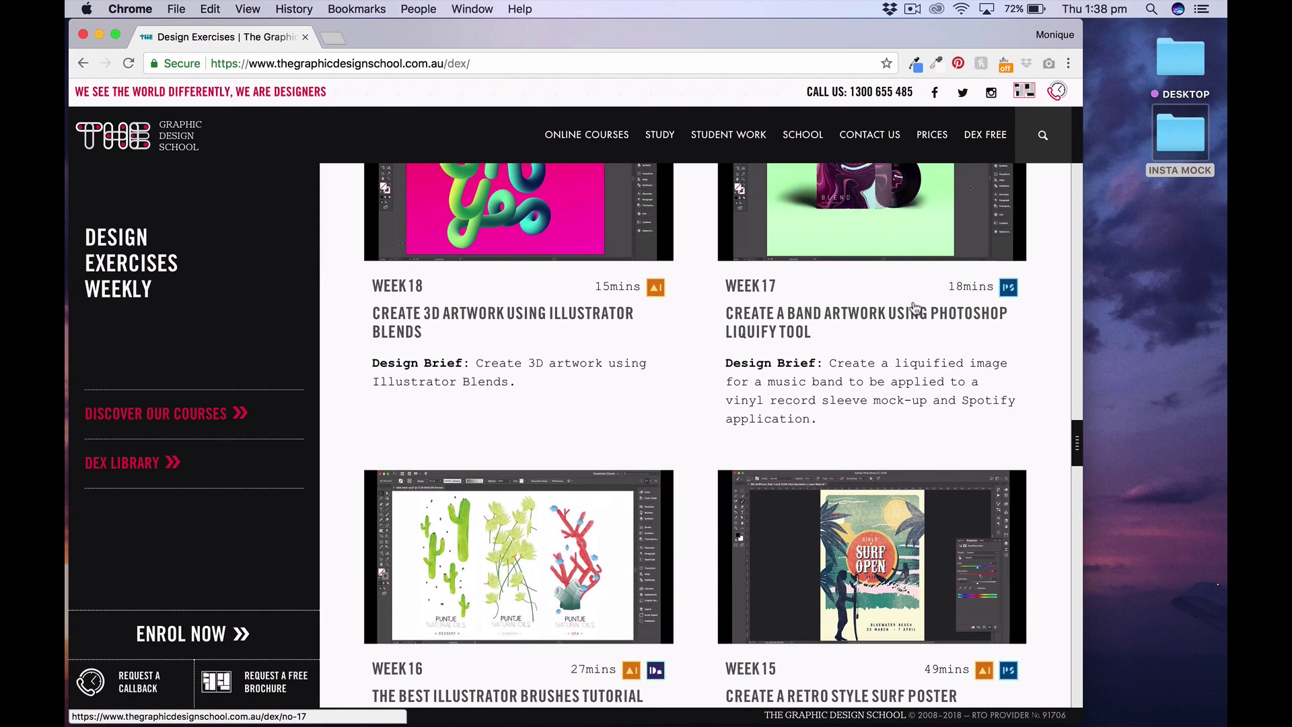
scroll(915, 307, "down", 10)
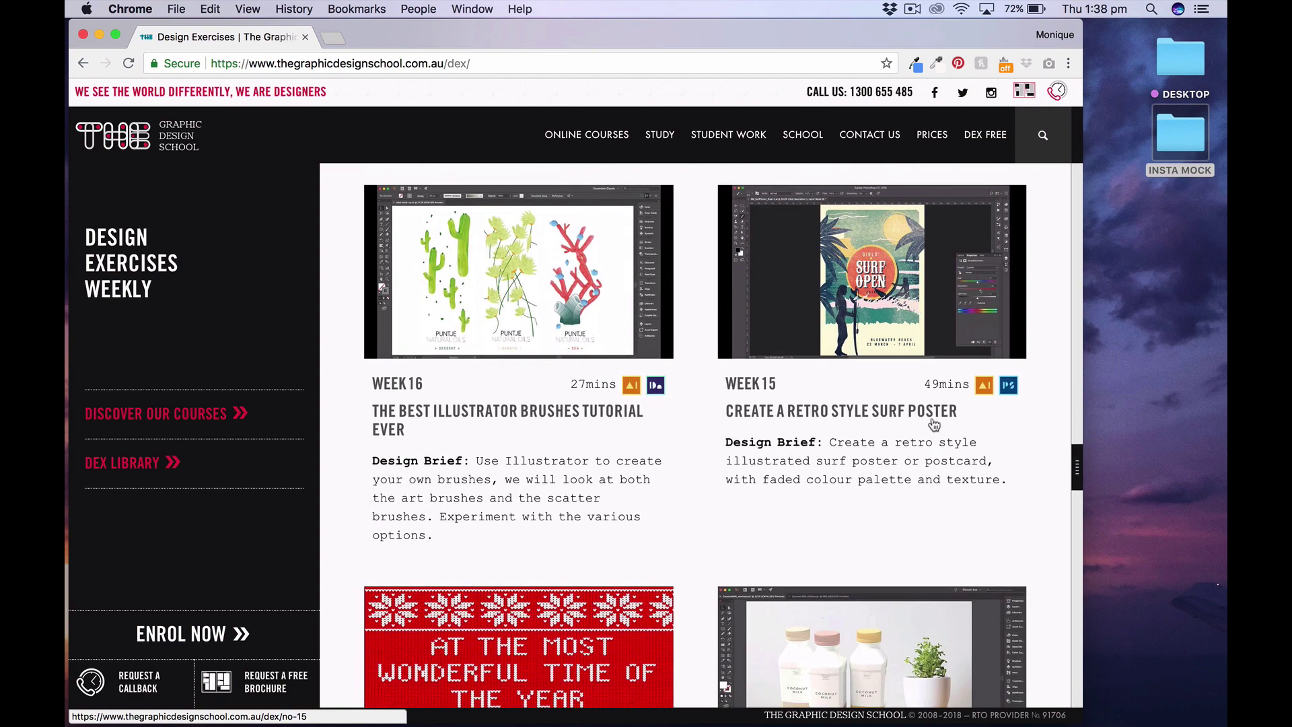
scroll(944, 423, "down", 13)
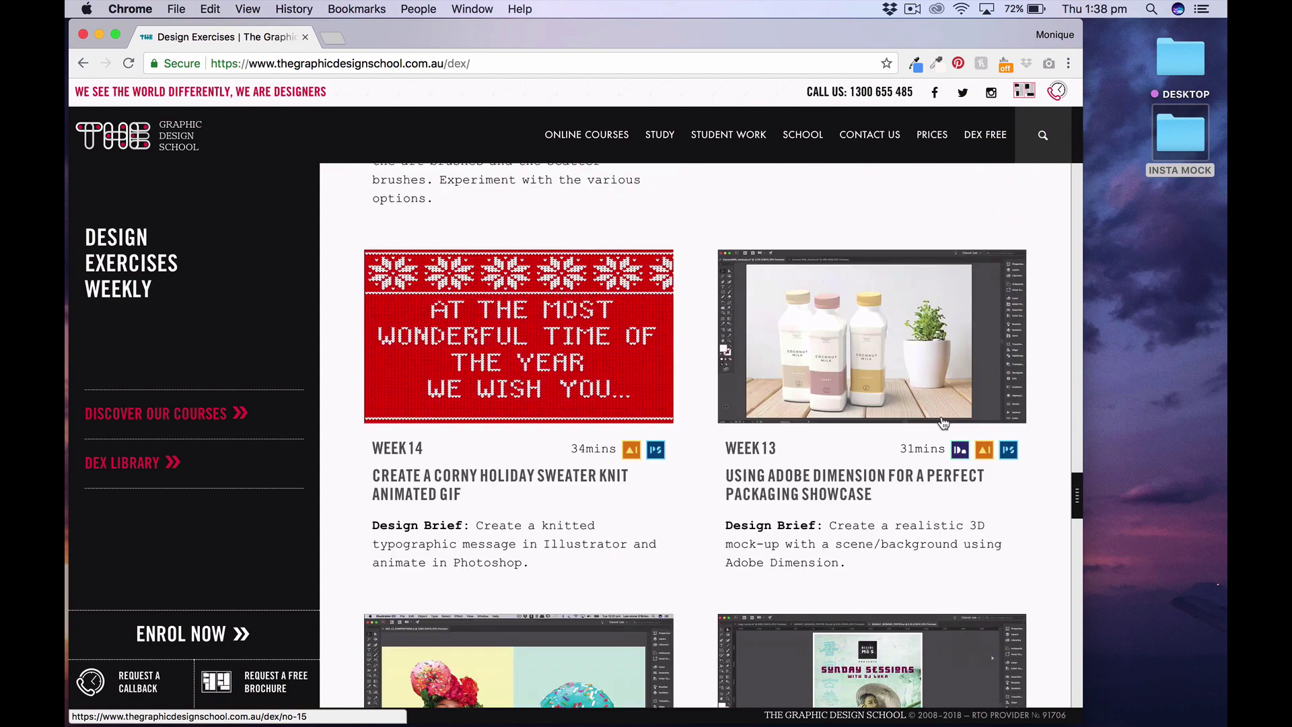
scroll(943, 422, "down", 20)
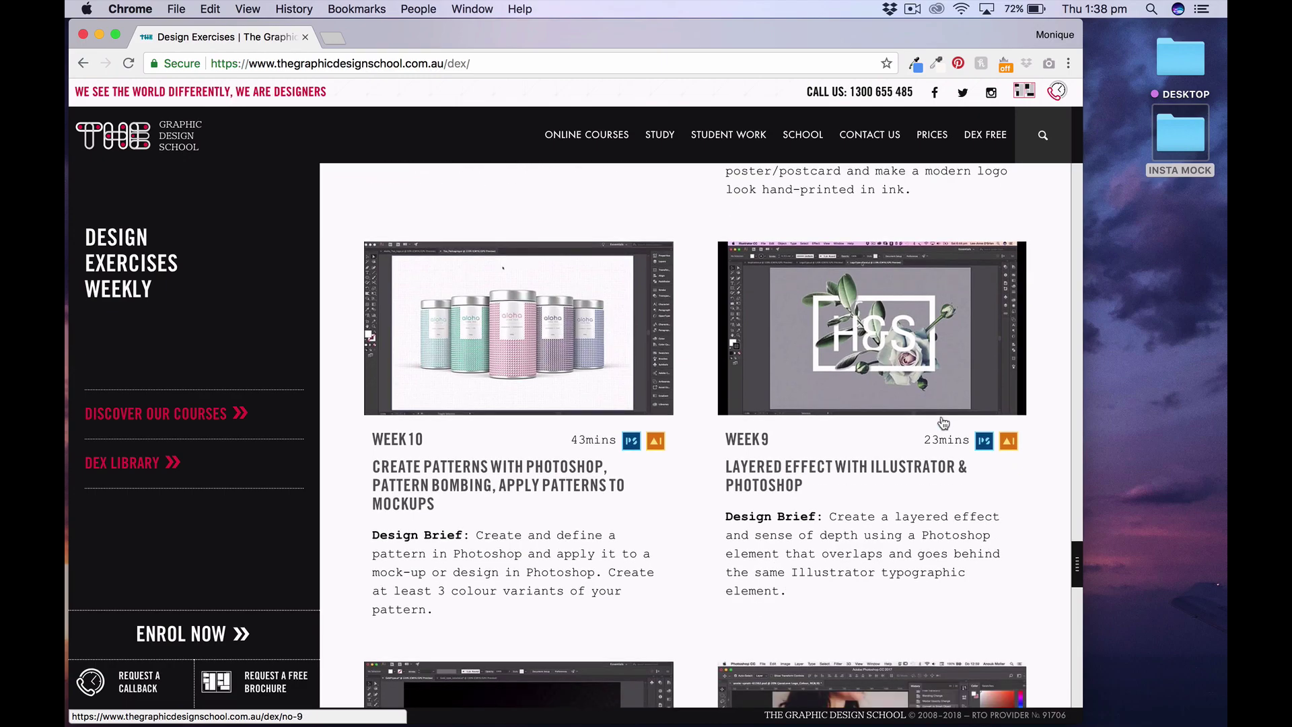
scroll(883, 517, "down", 12)
scroll(883, 518, "up", 20)
scroll(883, 518, "up", 20)
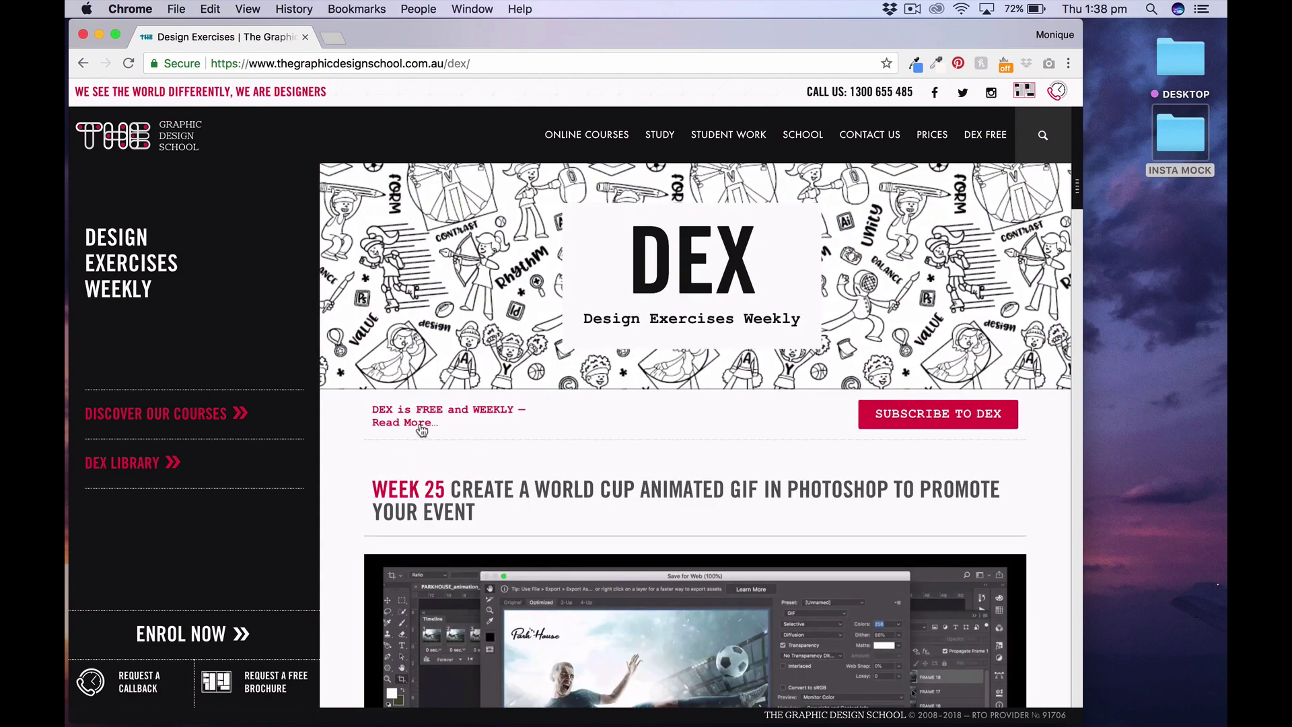
- Expand the DEX Read More section, browse its FAQ, and dismiss the subscribe popup
left_click(422, 430)
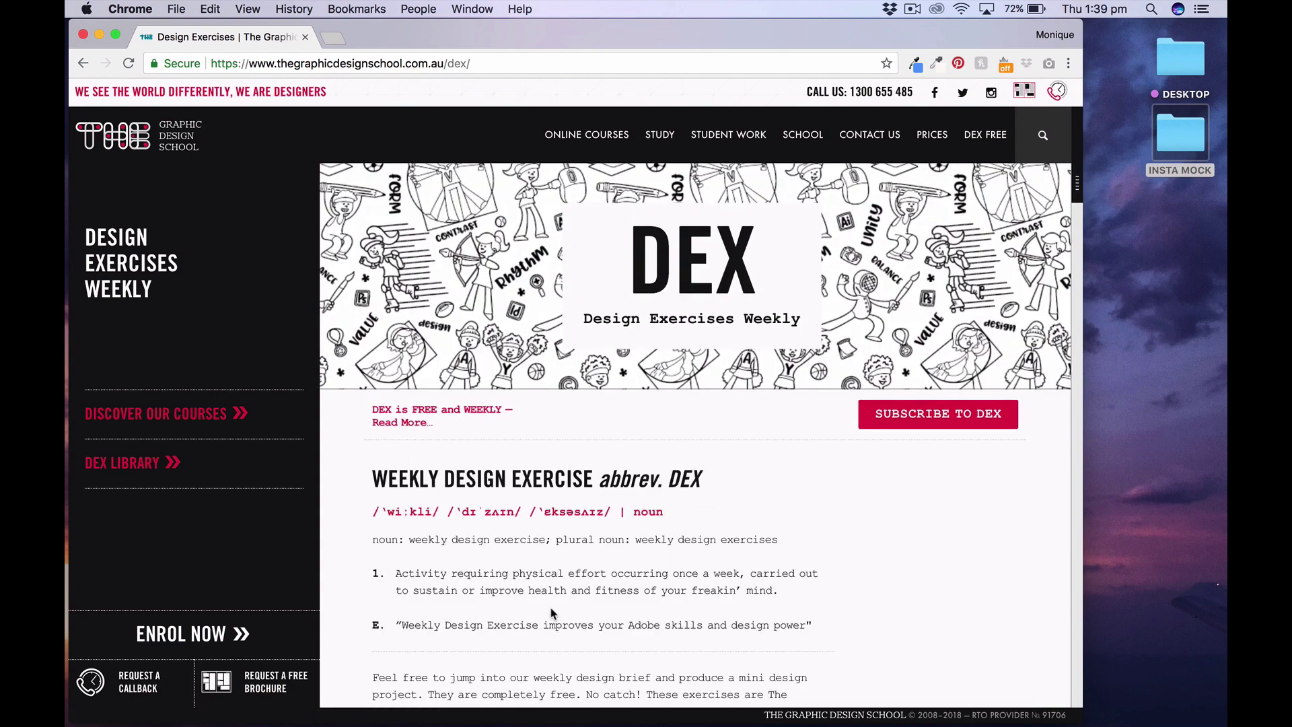
scroll(553, 613, "down", 3)
scroll(552, 613, "down", 5)
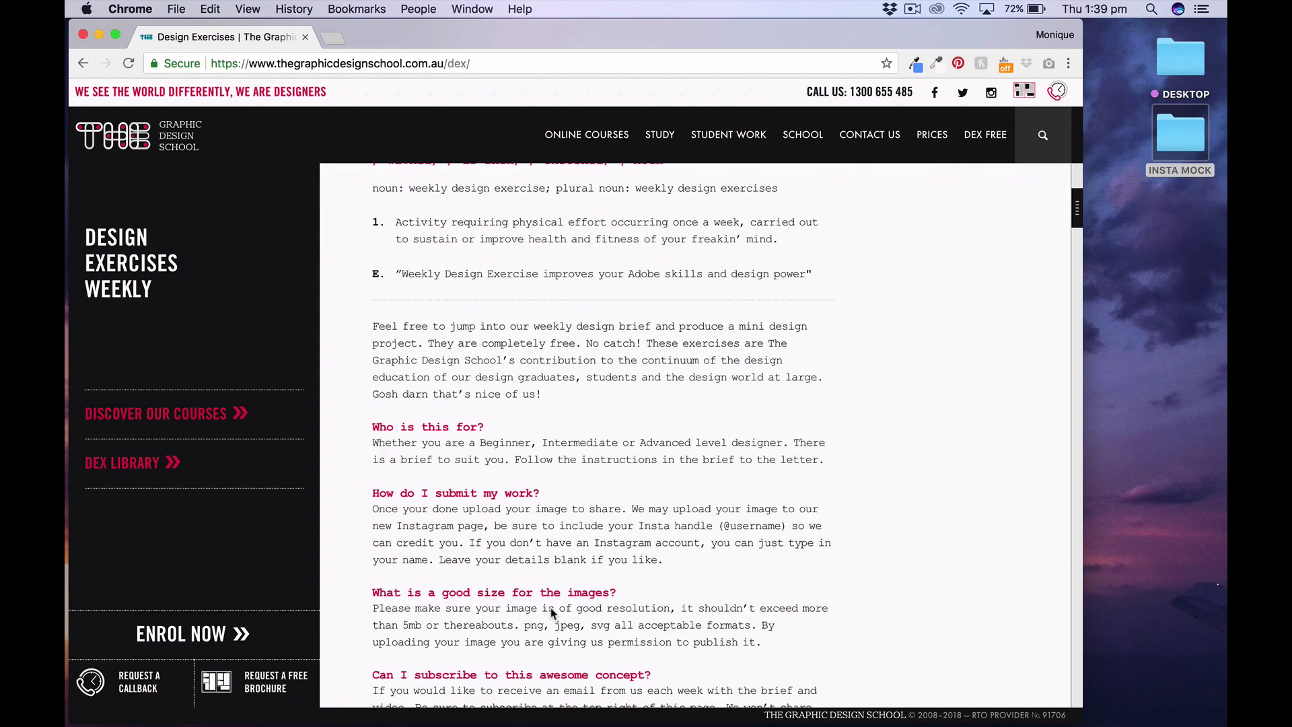
scroll(551, 609, "down", 7)
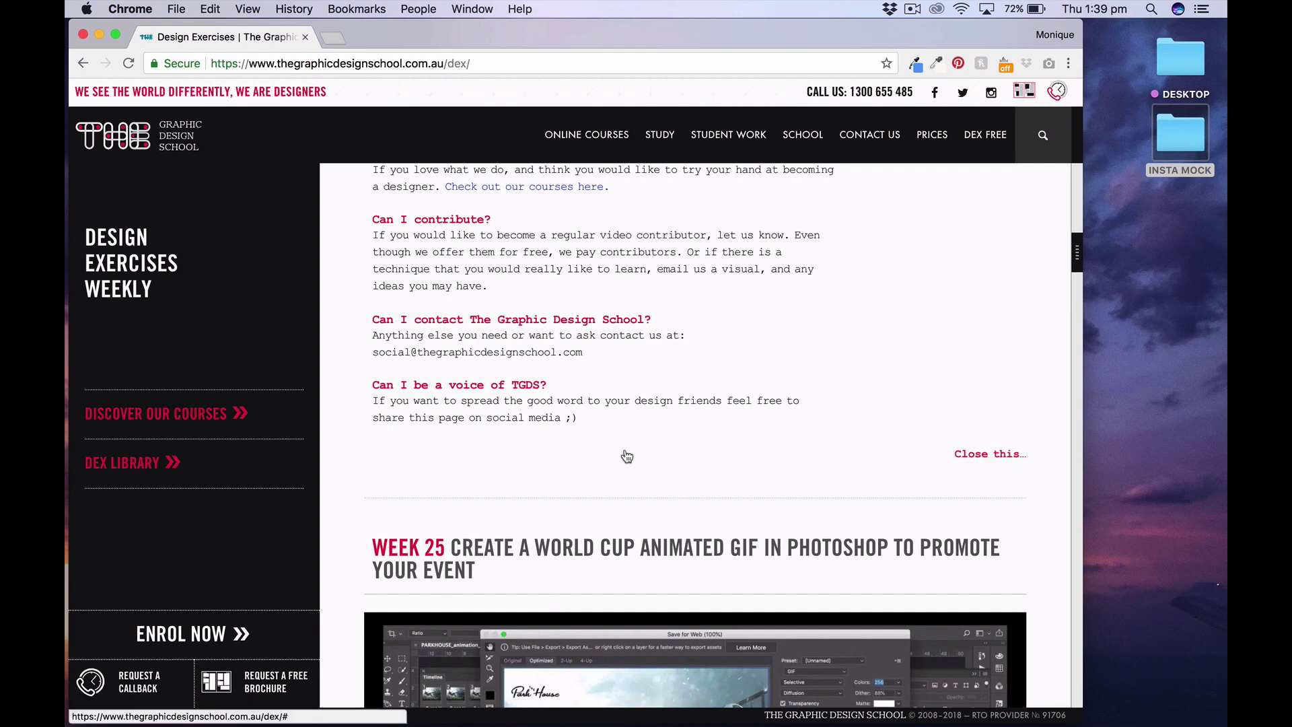
scroll(624, 464, "up", 2)
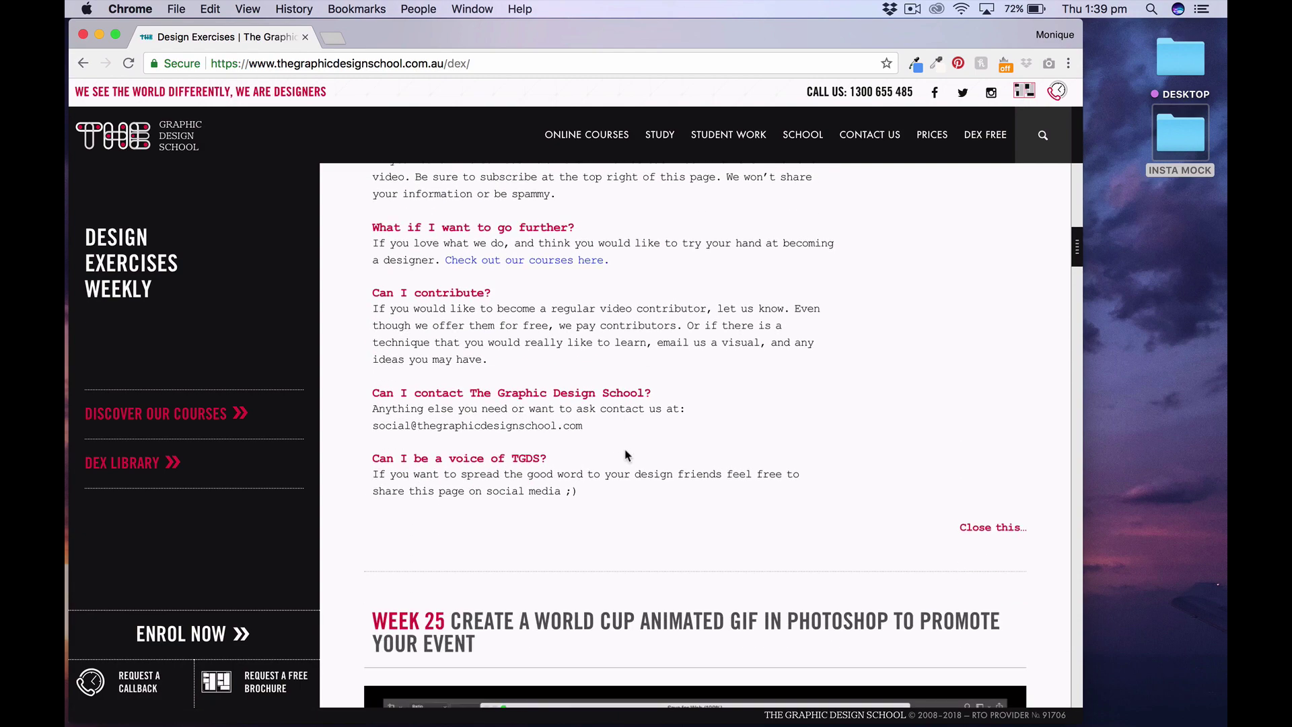
scroll(682, 369, "up", 10)
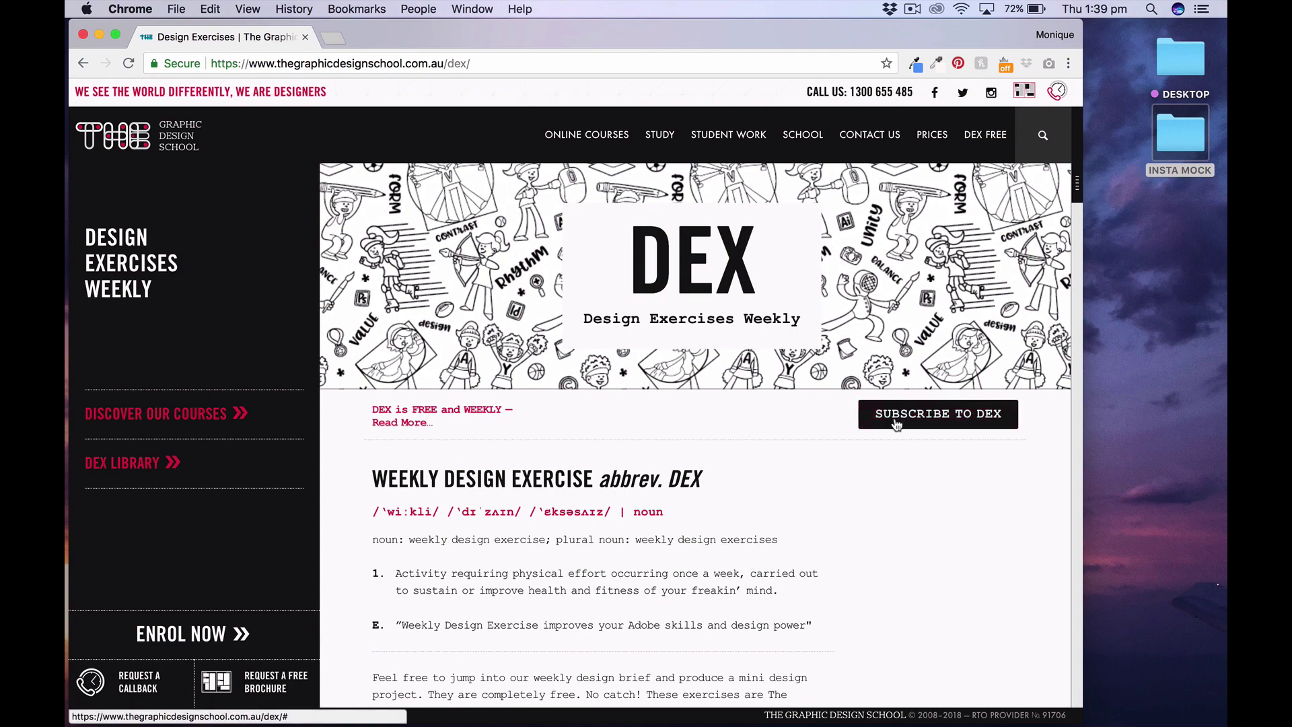
left_click(897, 423)
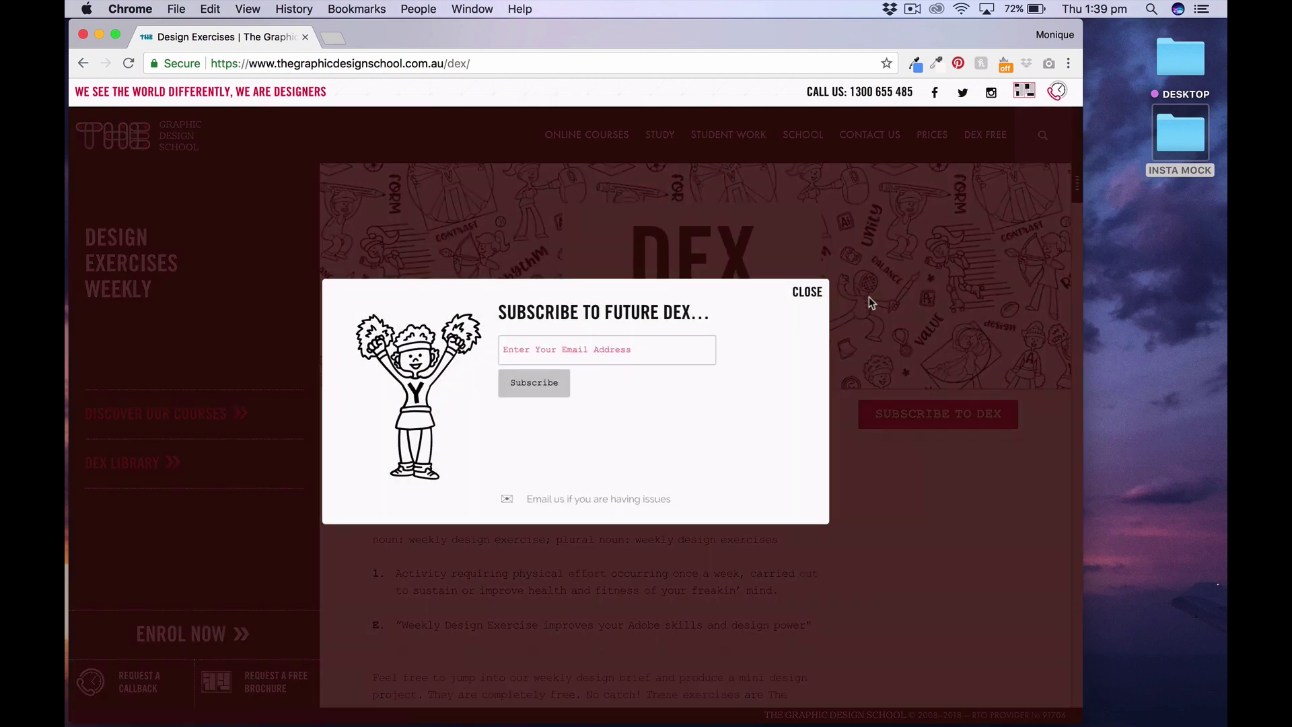
left_click(808, 292)
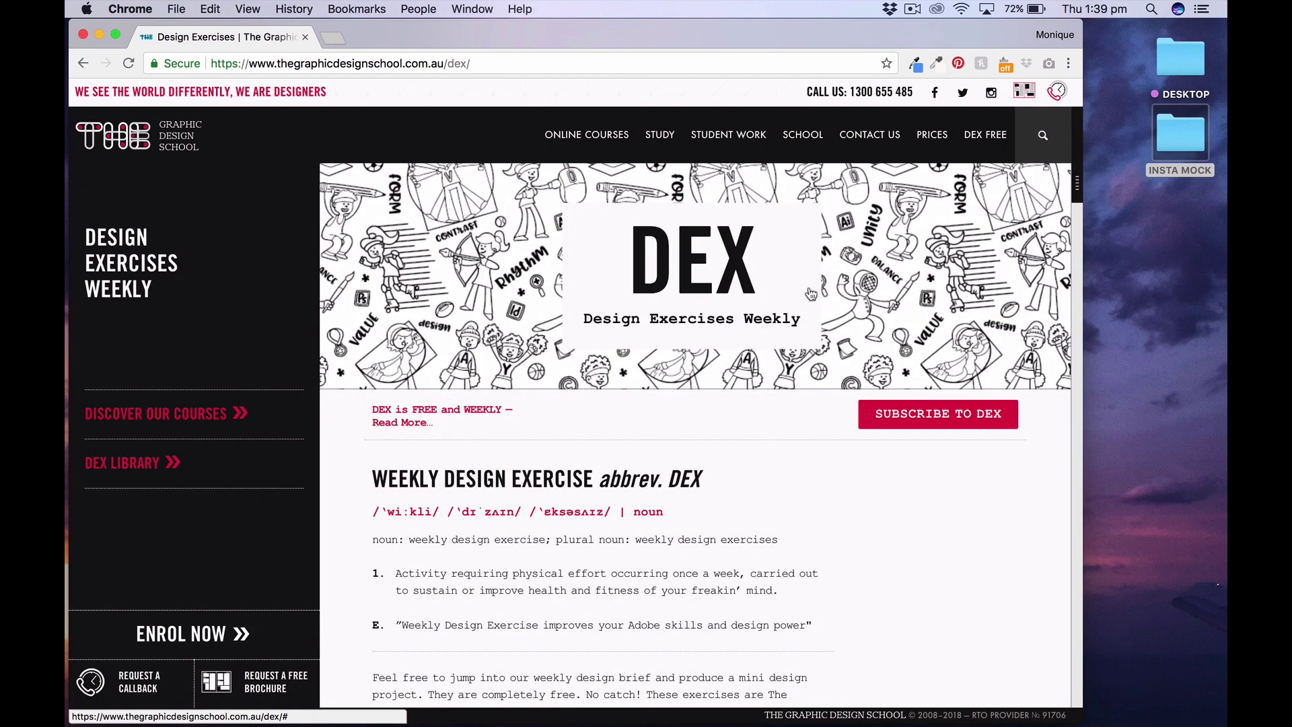